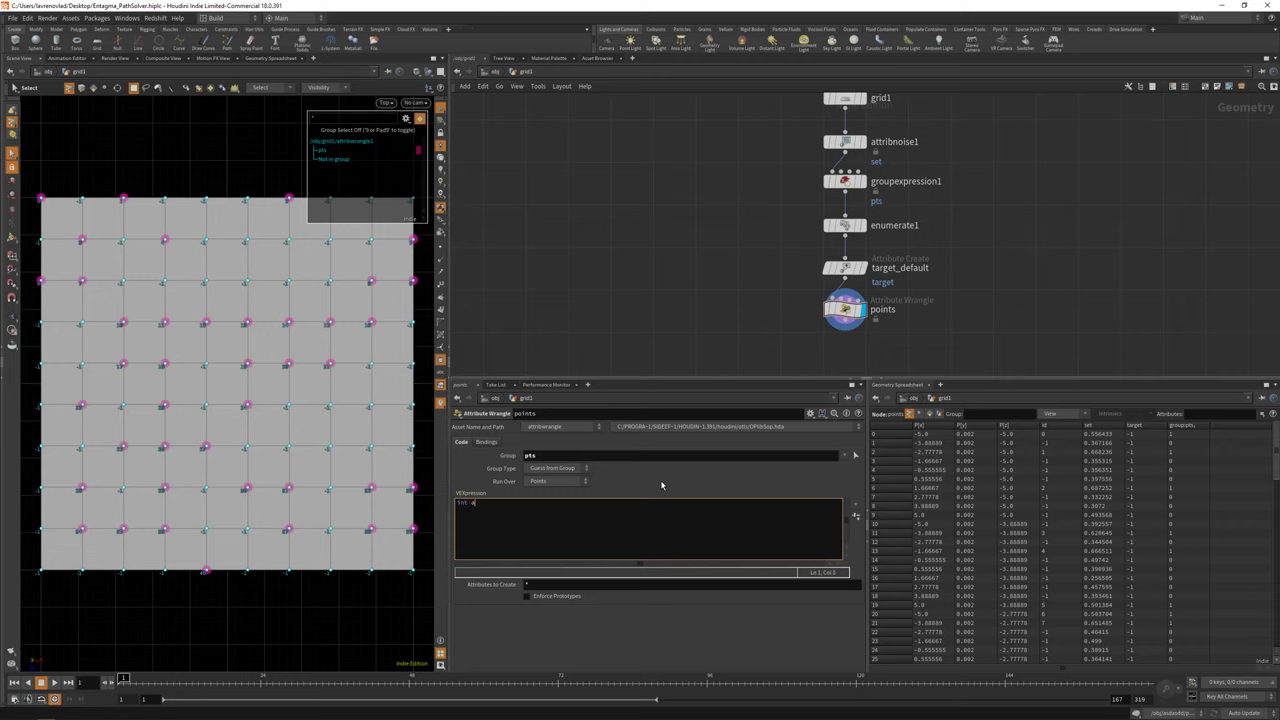
type("le_cells[];")
key("Return")
type("for () {  }")
key("Up")
type("@")
type("int cell : ")
type("neigh) {")
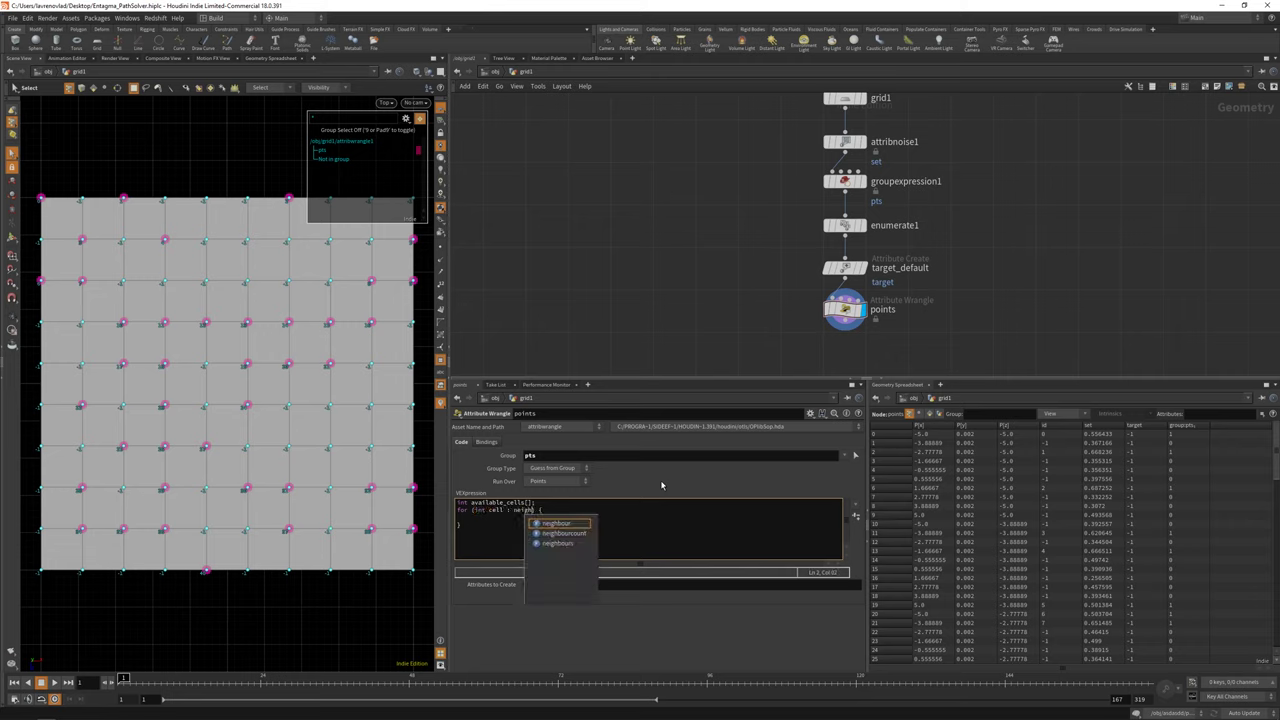
key("Down")
key("Down")
key("Return")
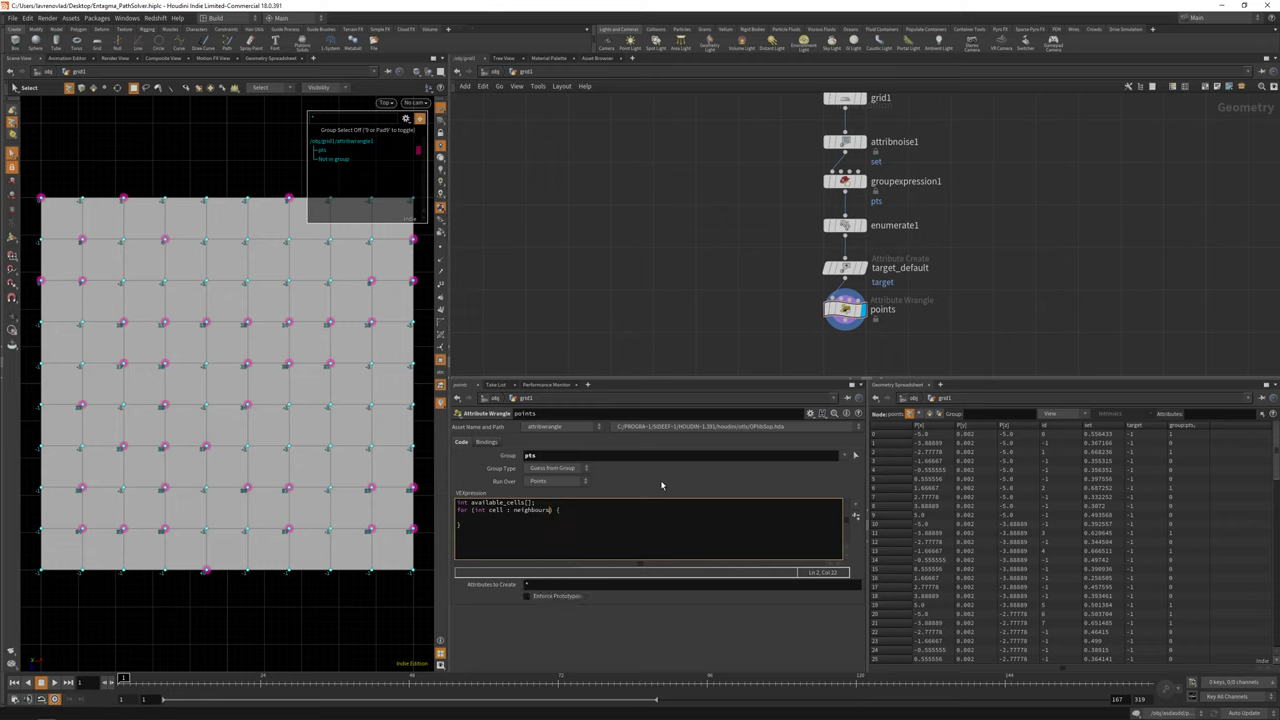
type("(0, @ptnum)")
Inside the neighbour loop, add append(available_cells, cell); to collect each cell.
key("End")
key("Return")
type("append(")
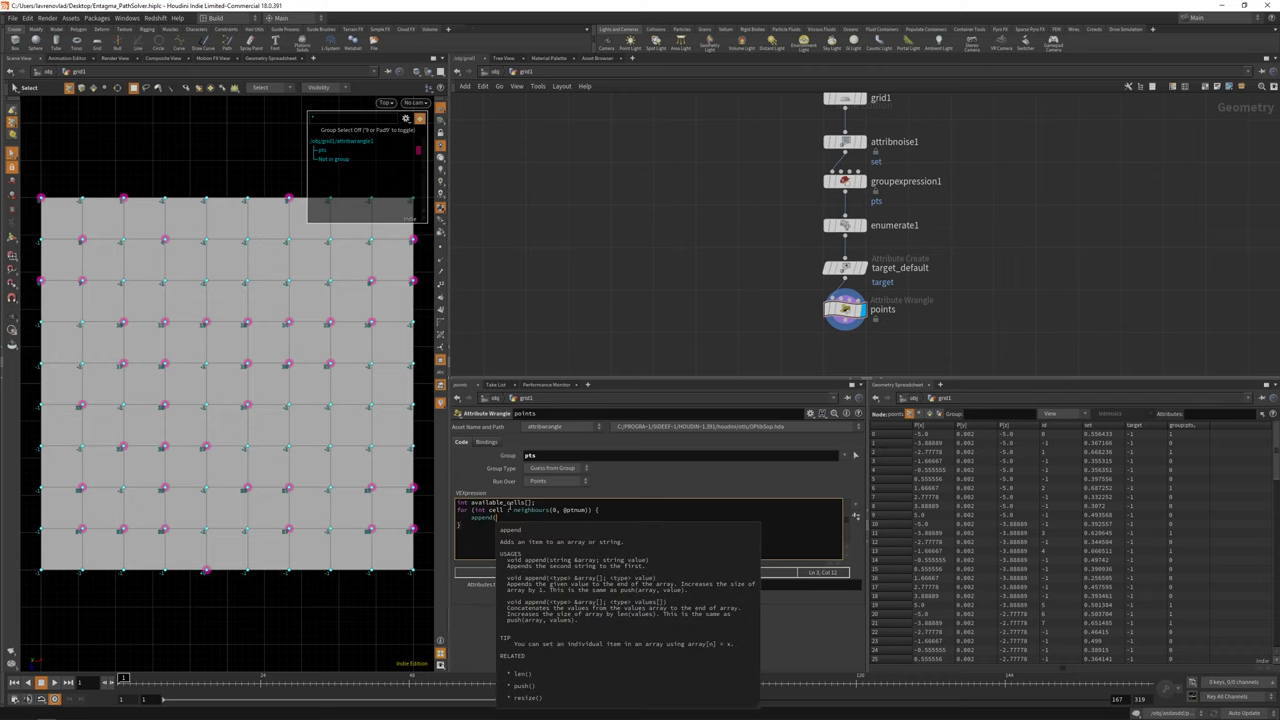
type("available_cells, cell);")
Wrap the append statement in the condition if (!inpointgroup(0, "pts", cell)) with its own braces.
left_click(472, 517)
key("Return")
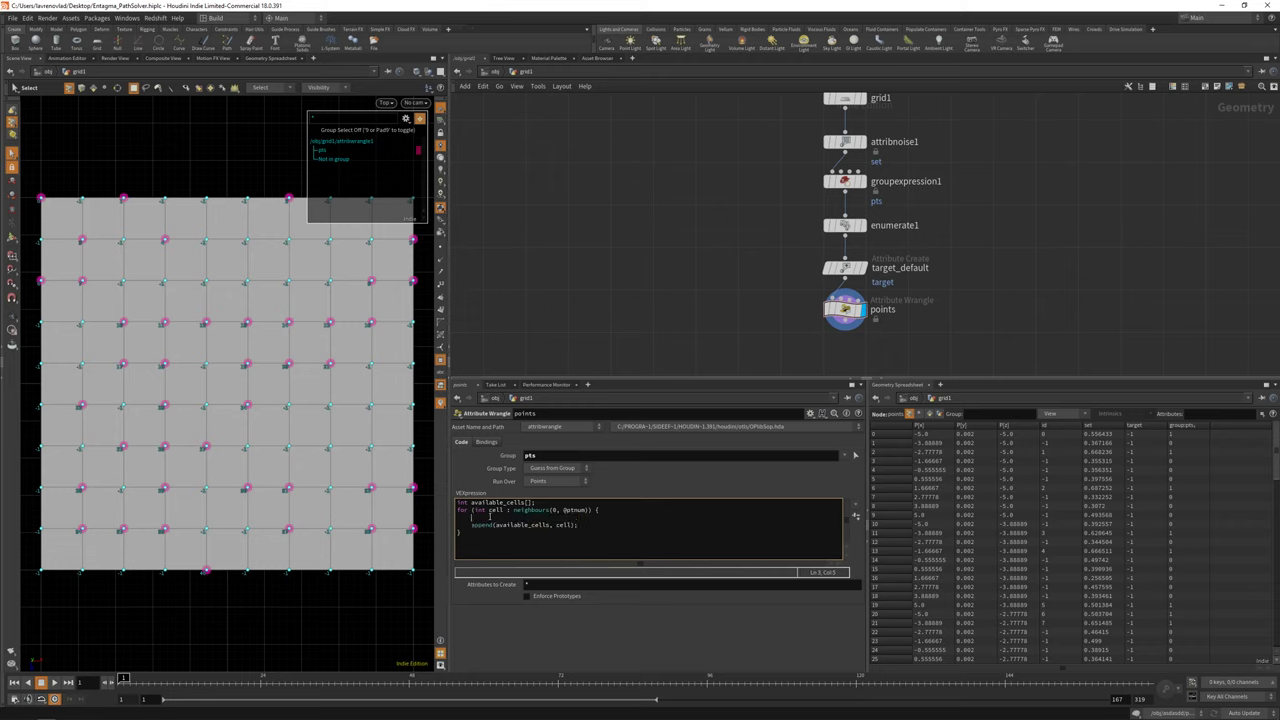
type("if (!inpointgroup(0, \"pts\", cell) {")
key("Return")
type("}")
left_click(576, 517)
type(") {")
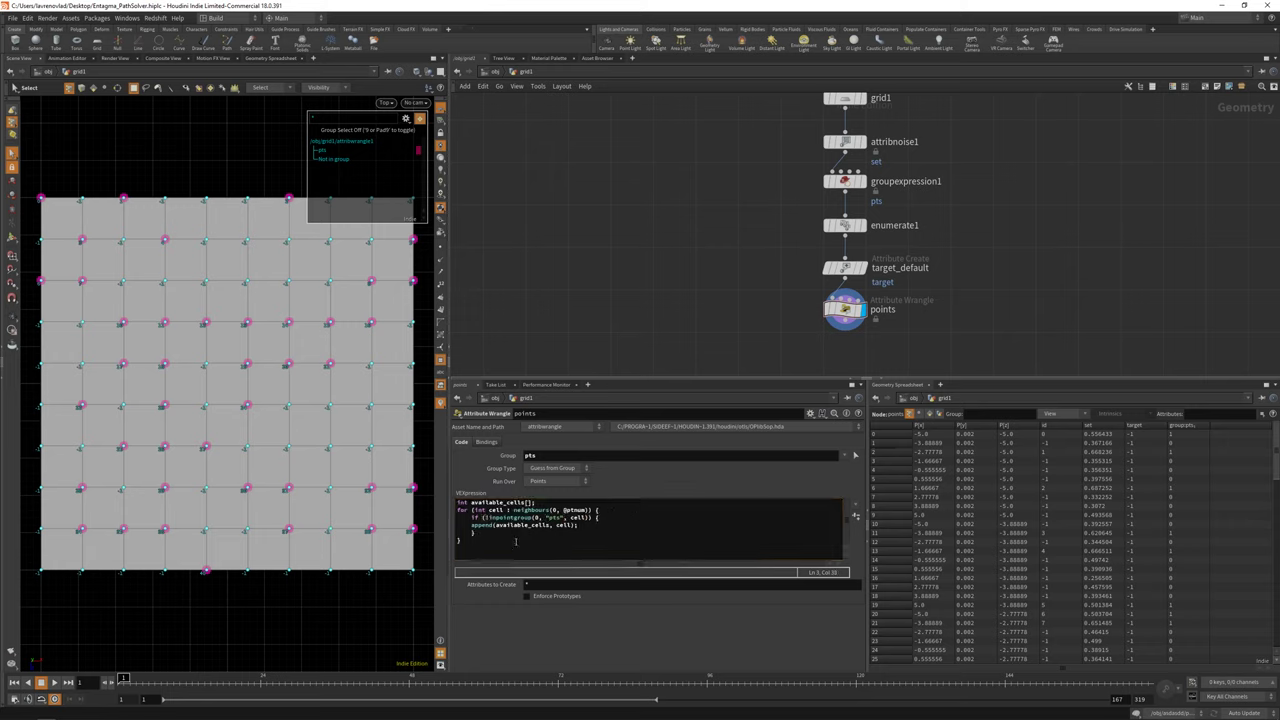
Below the loop, add an if block with the condition len(available_cells).
left_click(516, 541)
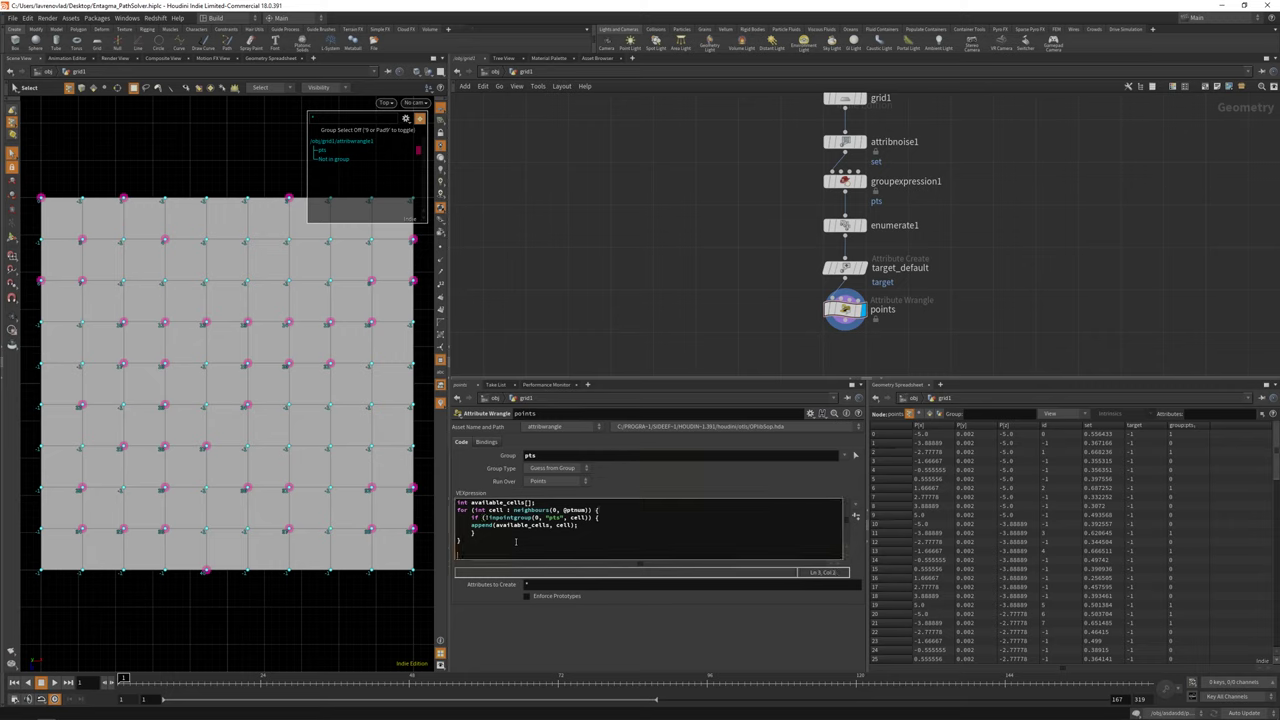
key("Return")
type("if () {")
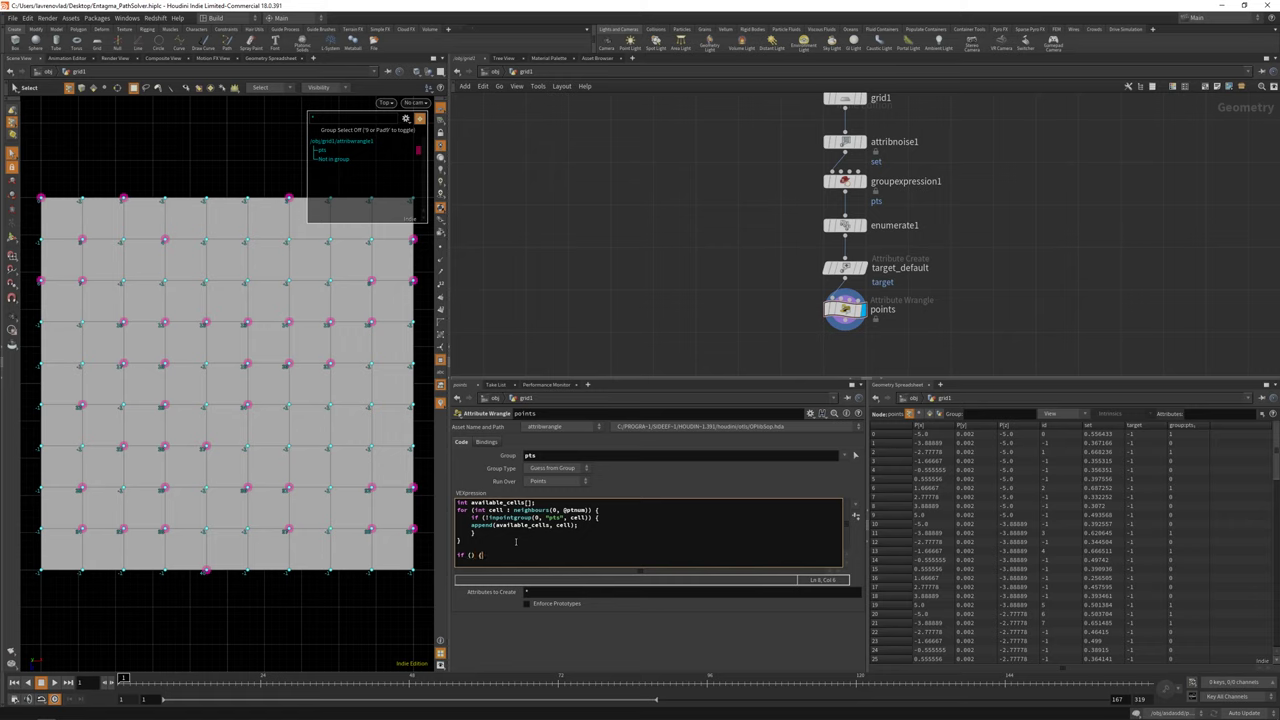
key("Return")
key("Return")
type("}")
key("Up")
key("Up")
key("End")
key("Left")
key("Left")
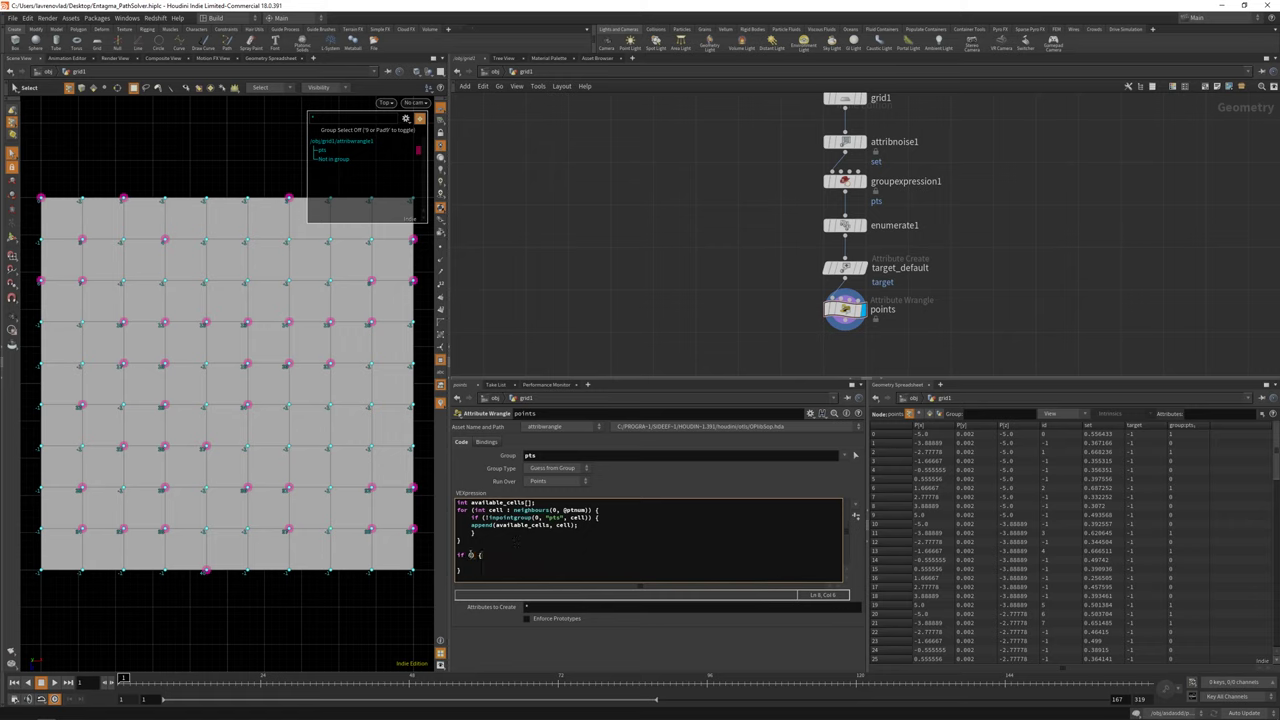
type("len(available_cells")
Inside the if block, declare int index and assign i@target = available_cells[index];.
left_click(545, 563)
type("int index;")
key("Return")
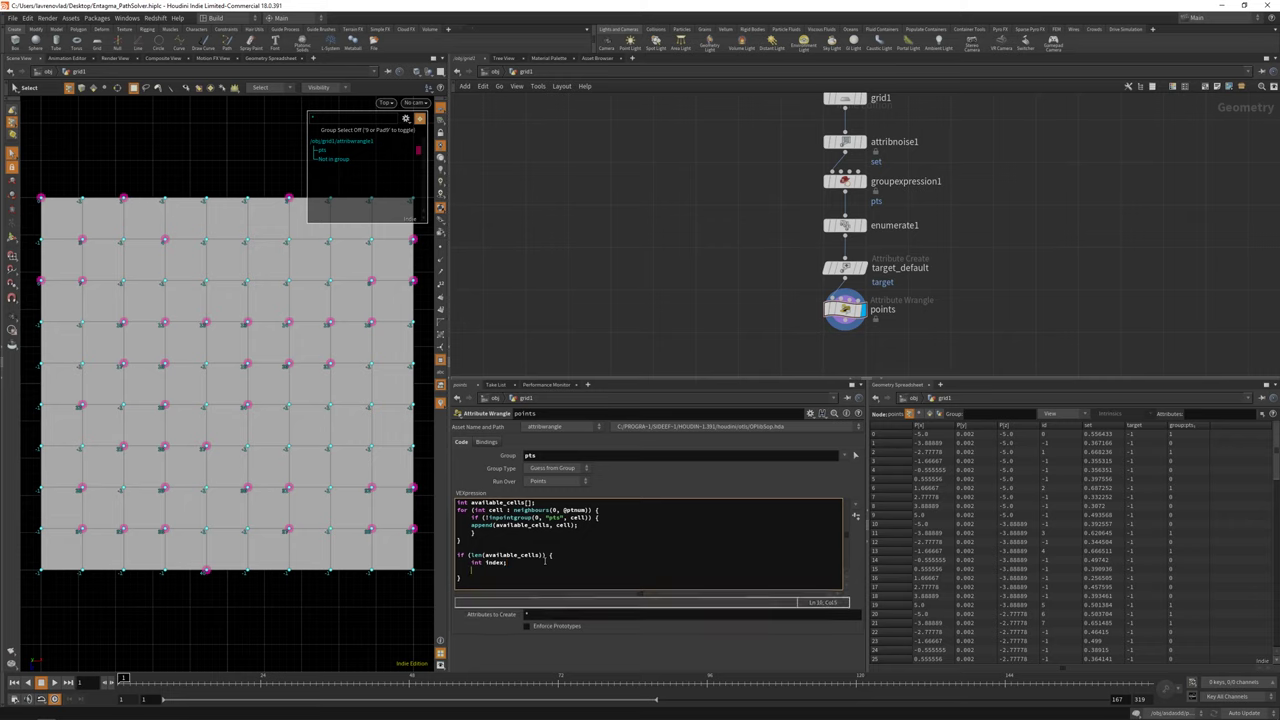
type("i@target")
type(" = available_cells")
type("[];")
type("index];")
left_click(505, 562)
type("= rand() * len(available_cells)")
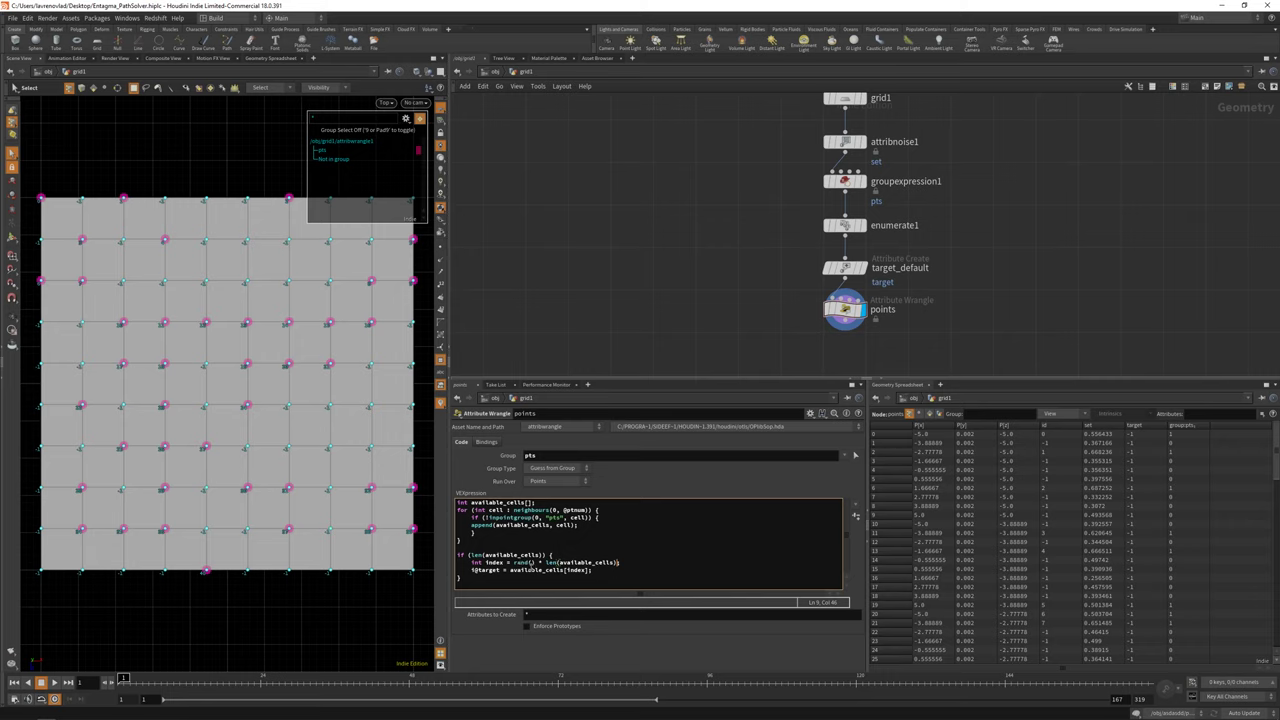
left_click(530, 562)
type("@ptnum * @id")
left_click(513, 562)
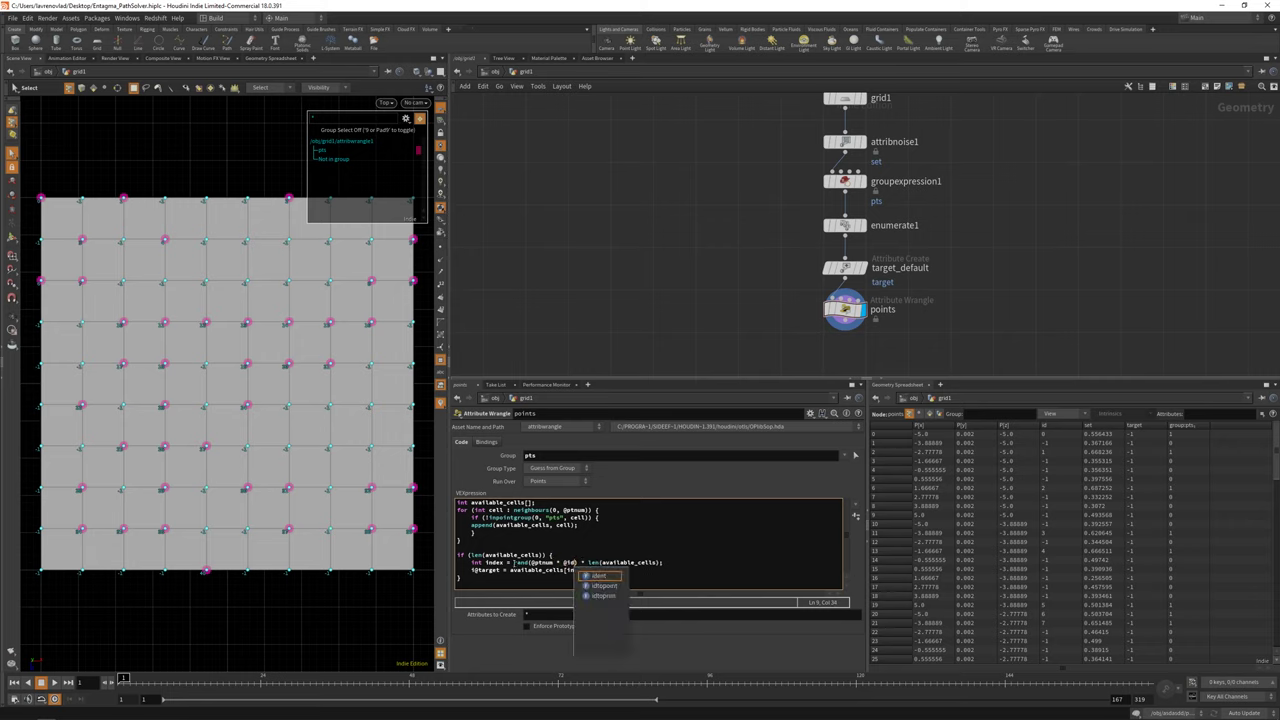
type("(int)(")
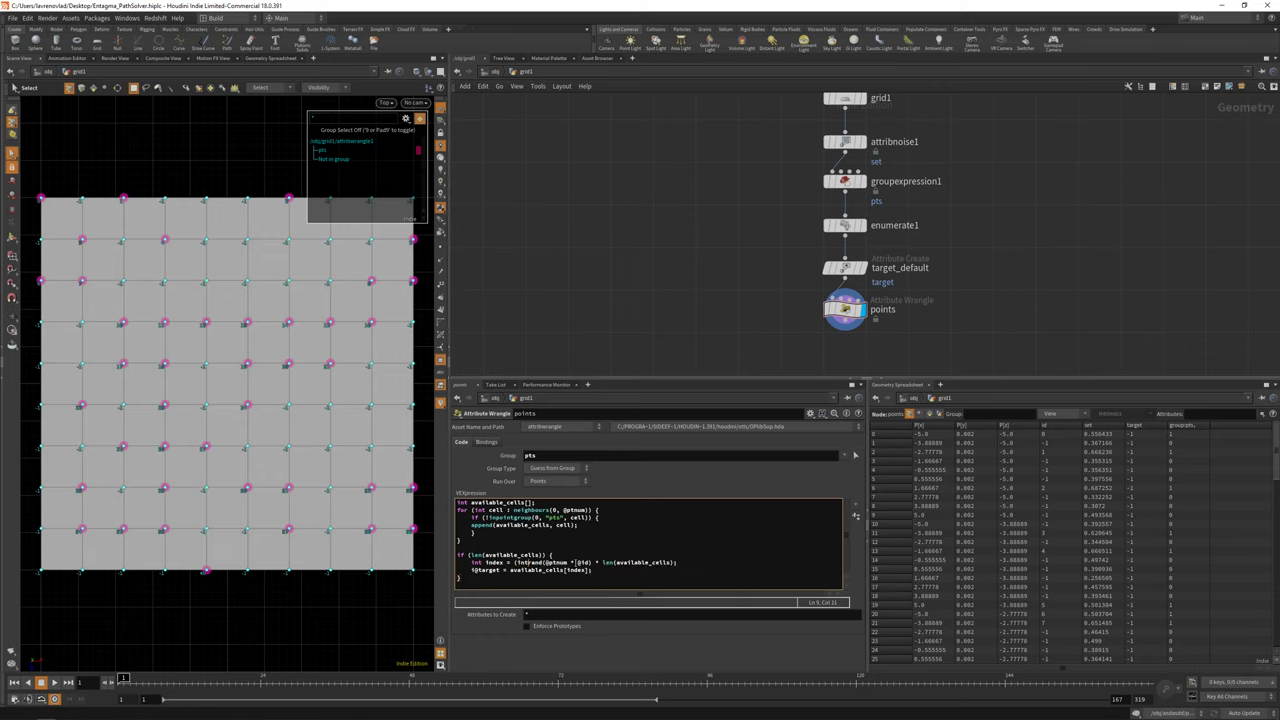
type(")")
left_click(659, 480)
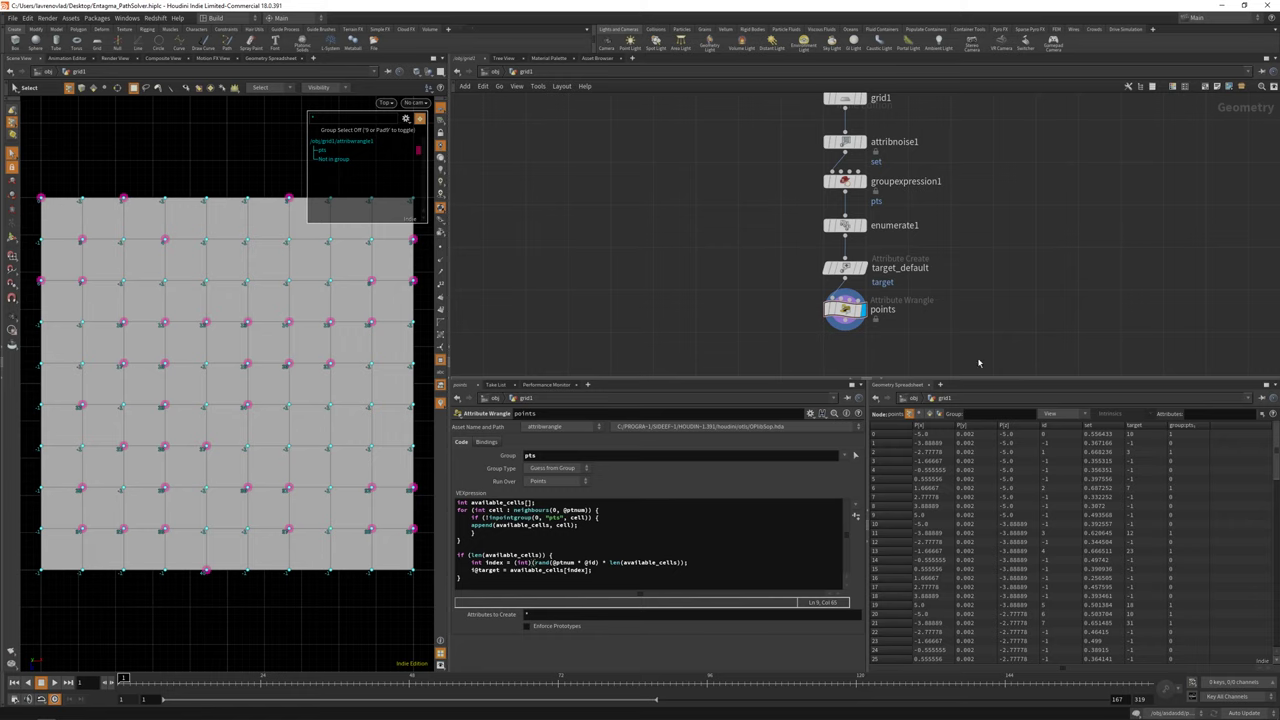
Duplicate the points wrangle beside the original, name the copy cells, and set its group to !pts.
left_click_drag(860, 310, 914, 314)
double_click(960, 310)
type("cells")
key("Return")
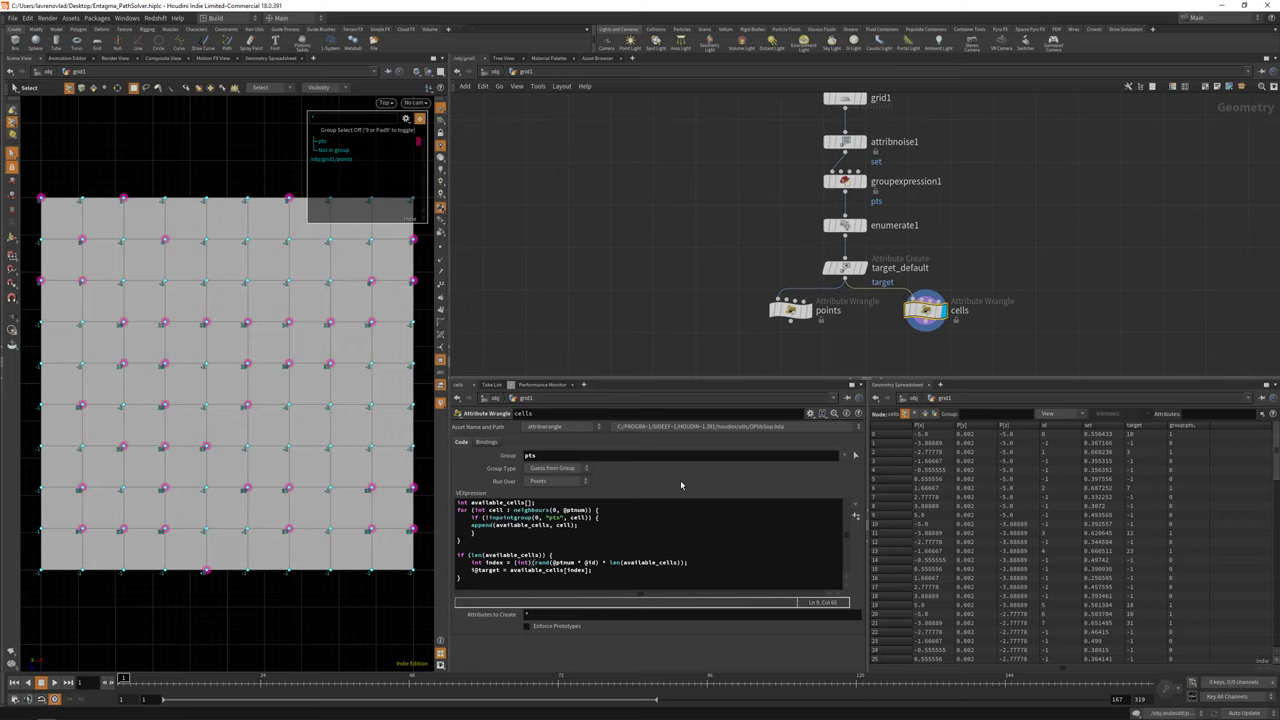
left_click(524, 455)
type("!")
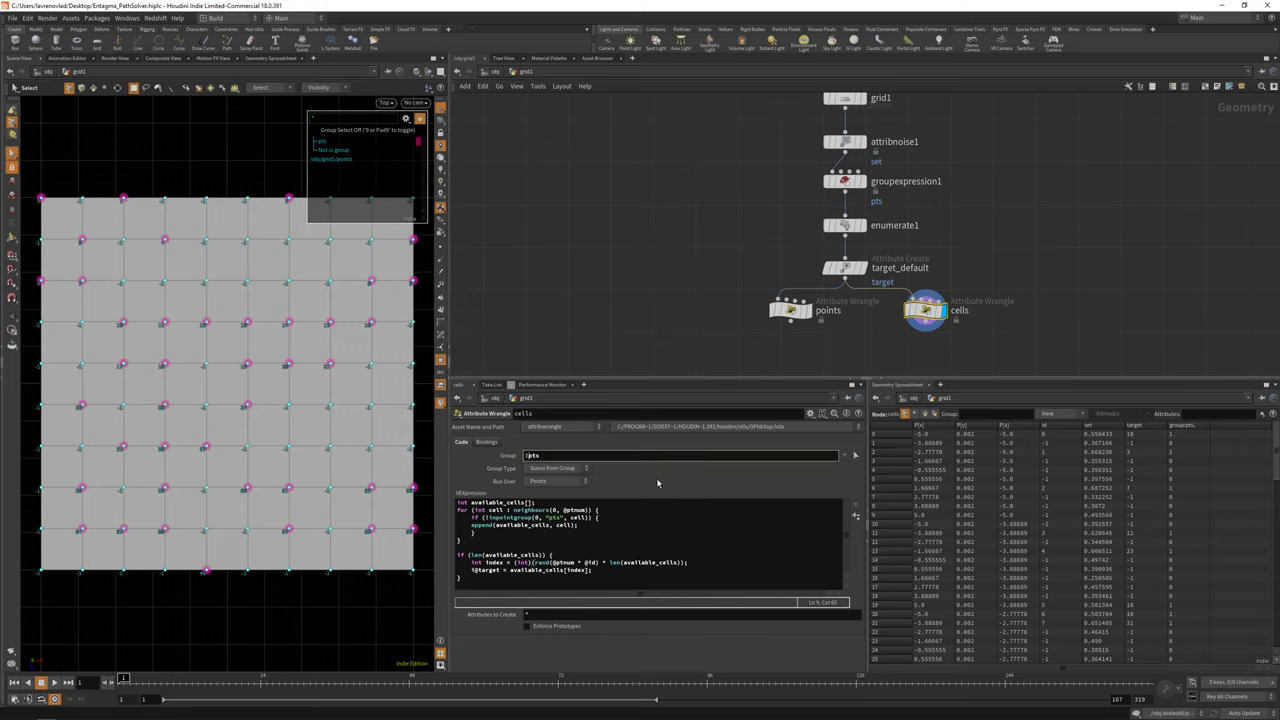
left_click(487, 517)
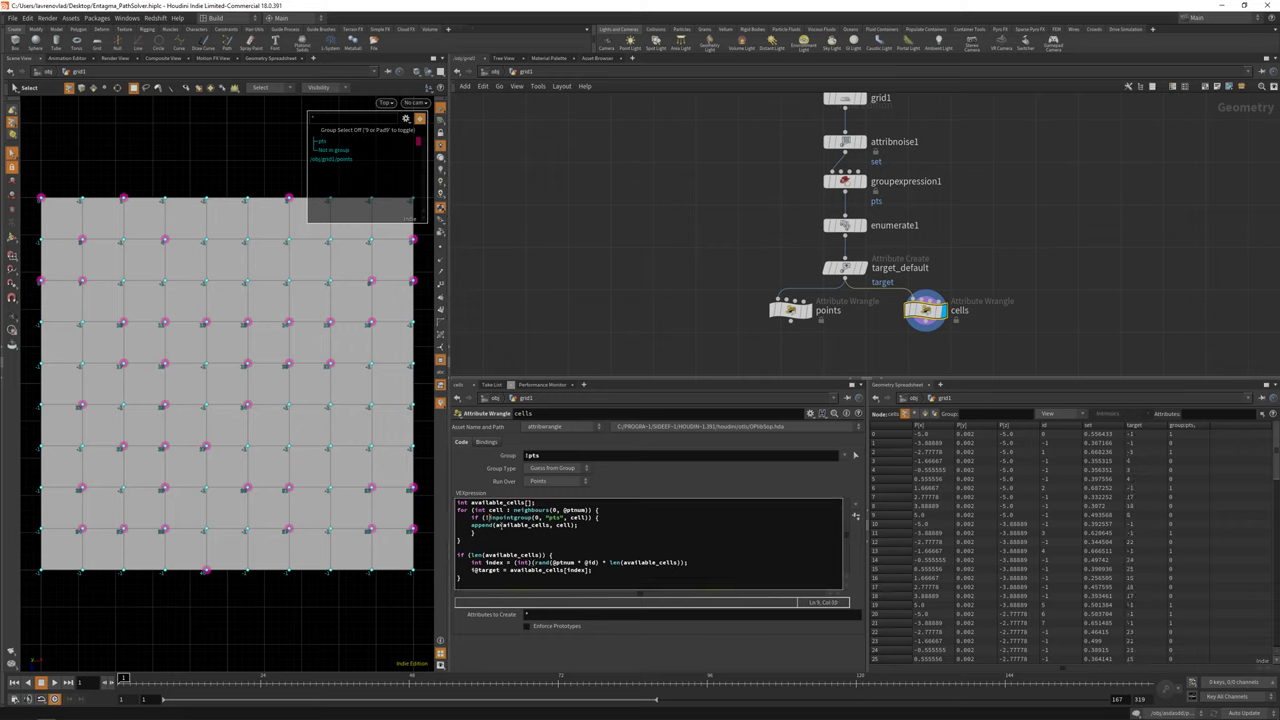
key("BackSpace")
left_click_drag(578, 563, 598, 563)
key("BackSpace")
left_click(615, 484)
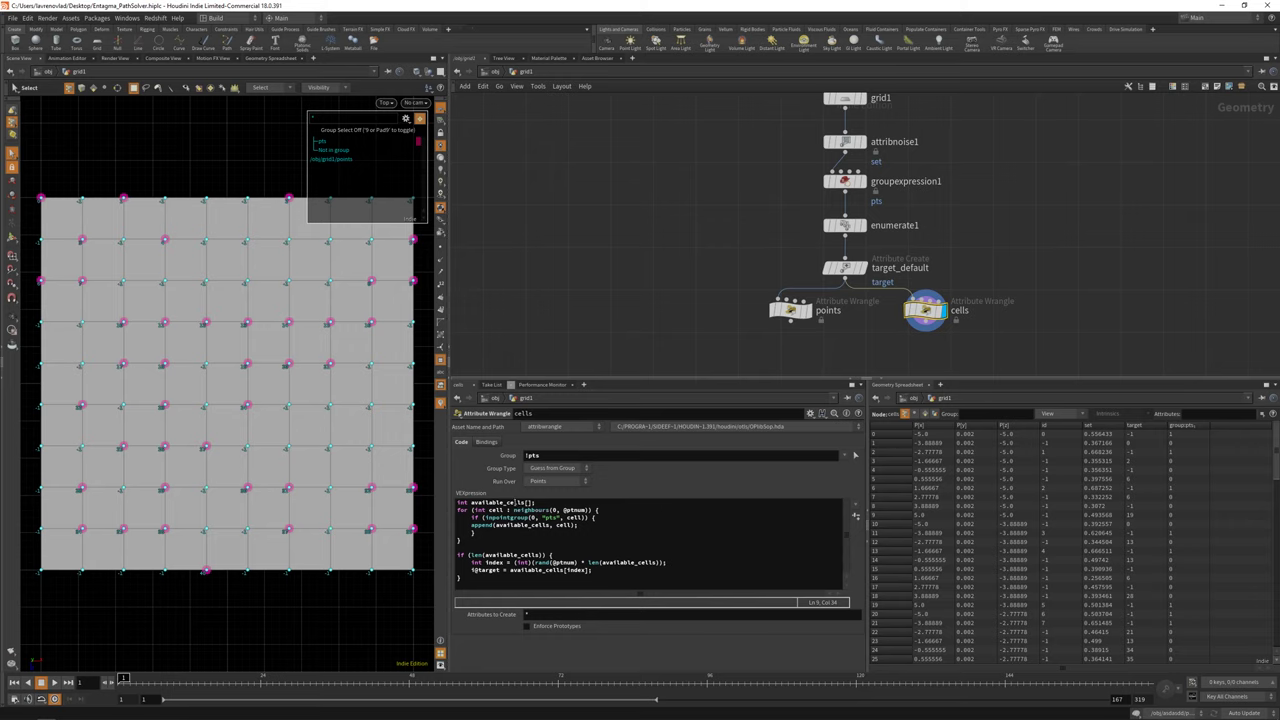
Replace every occurrence of "cell" with "pt" in the cells wrangle code.
left_click_drag(506, 502, 522, 502)
double_click(496, 510)
left_click(618, 541)
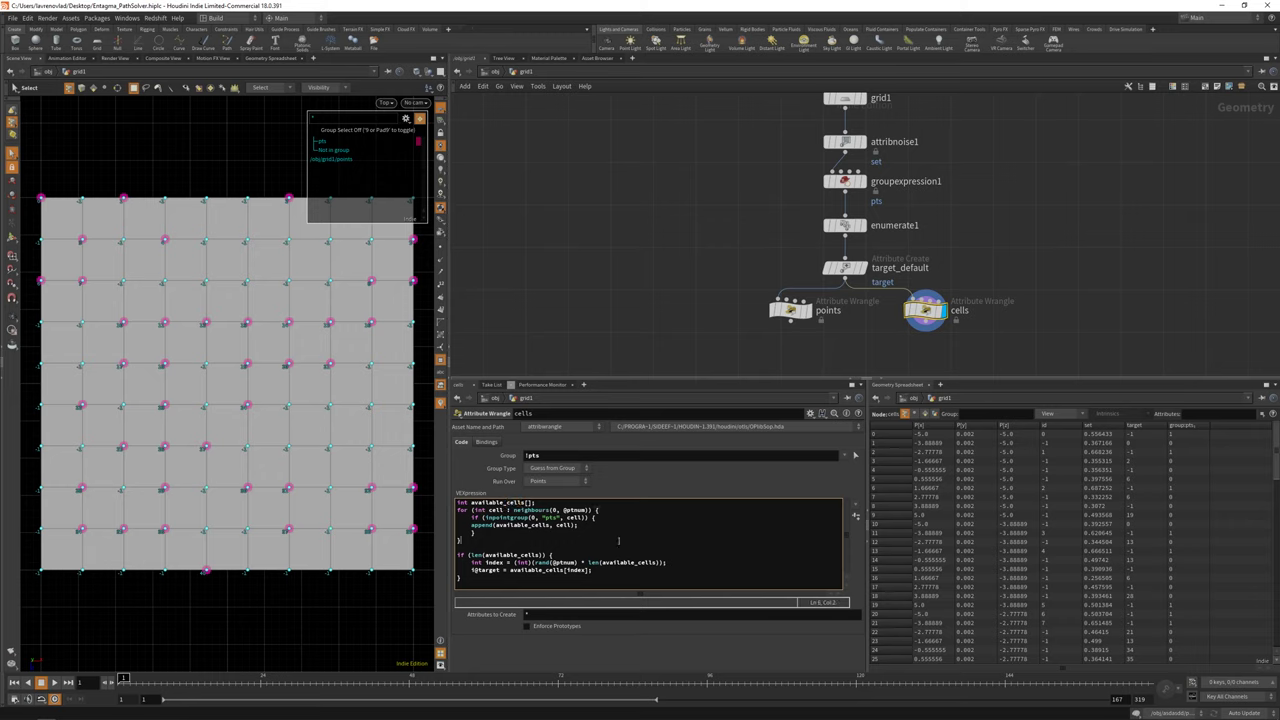
key("ctrl+f")
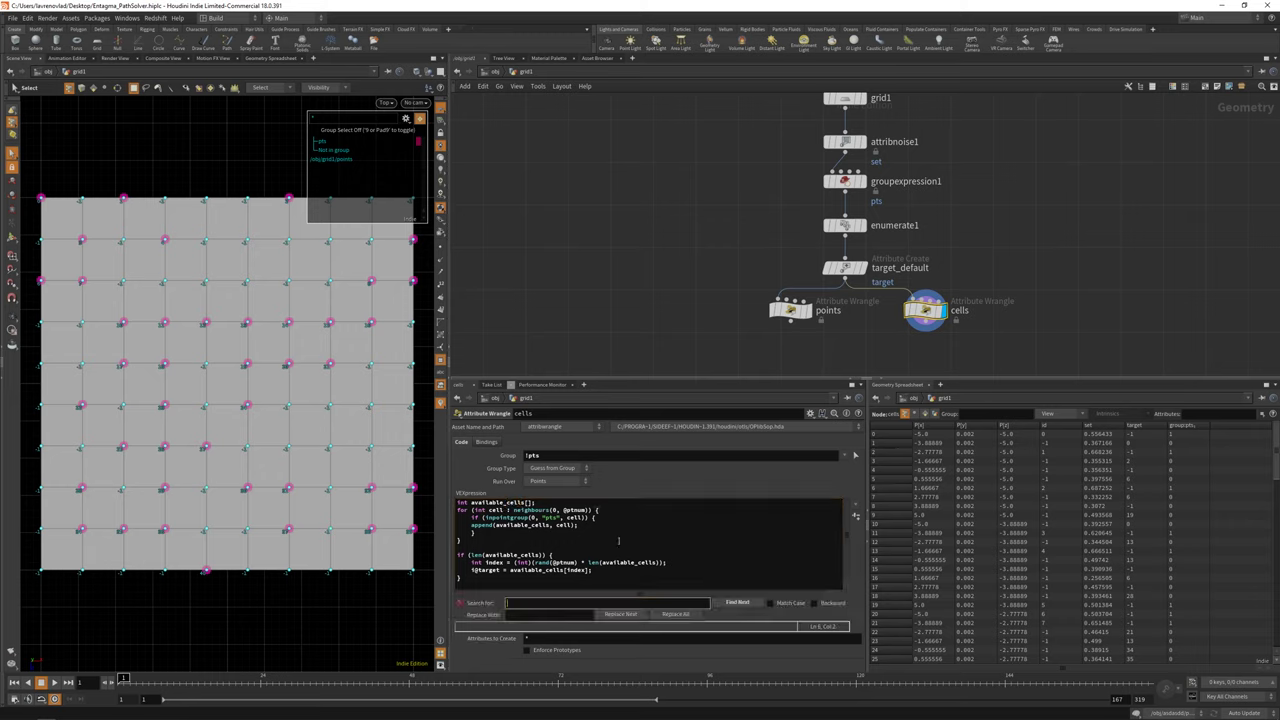
type("cell")
left_click(532, 615)
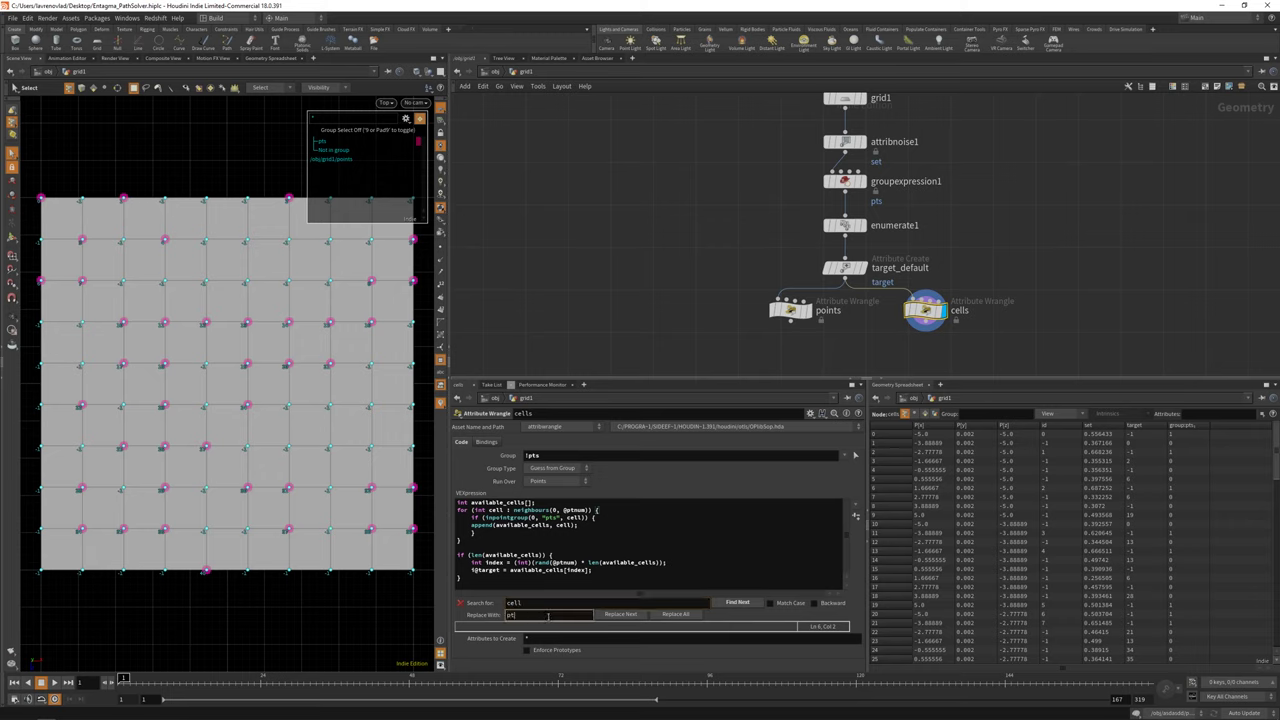
left_click(677, 617)
left_click(614, 565)
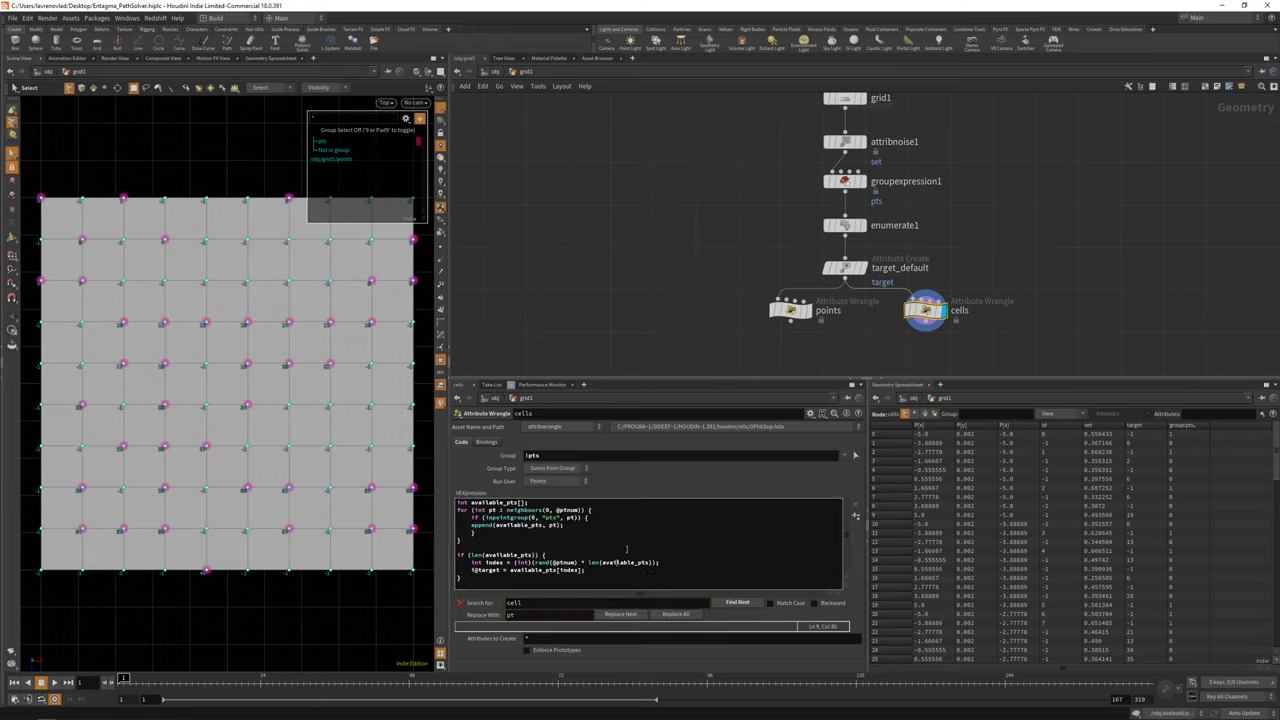
left_click(459, 604)
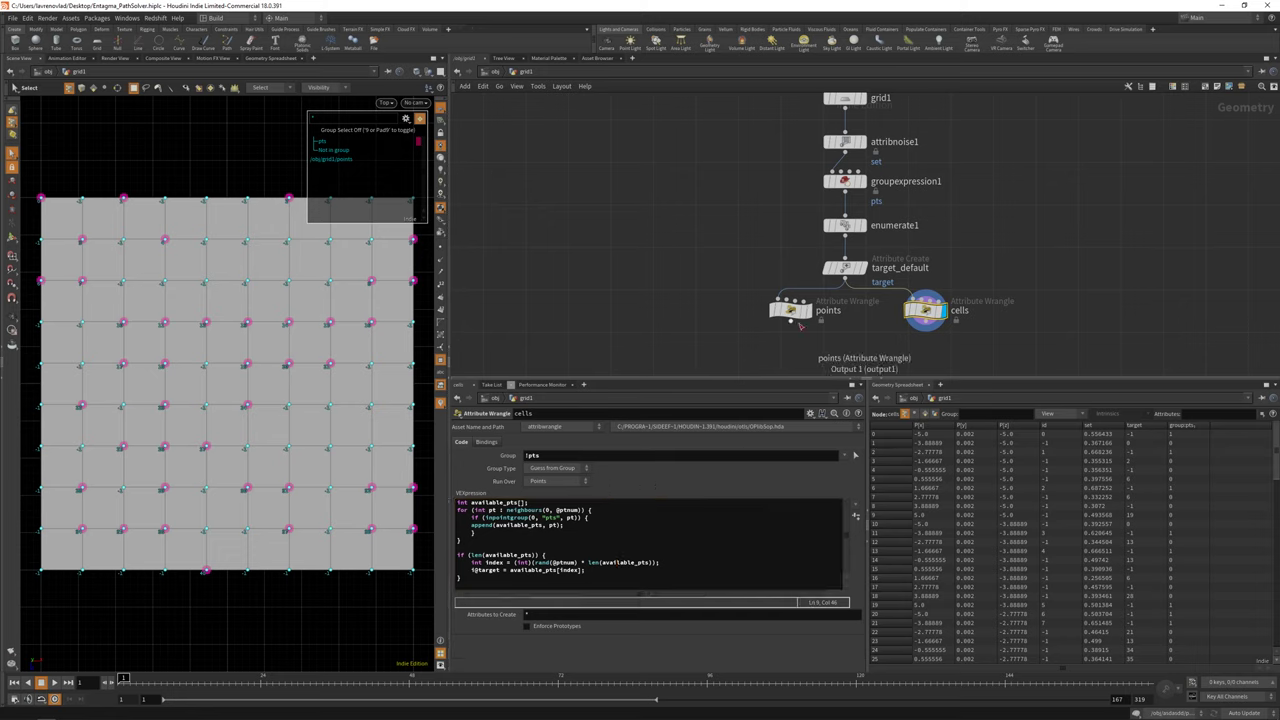
Add an Attribute Wrangle named merge and move target_default, points and cells aside as a separate branch.
middle_click_drag(803, 356, 808, 296)
key("Tab")
left_click(851, 302)
left_click(851, 302)
left_click_drag(1040, 194, 762, 270)
left_click_drag(796, 250, 927, 248)
double_click(898, 310)
type("merge")
key("Return")
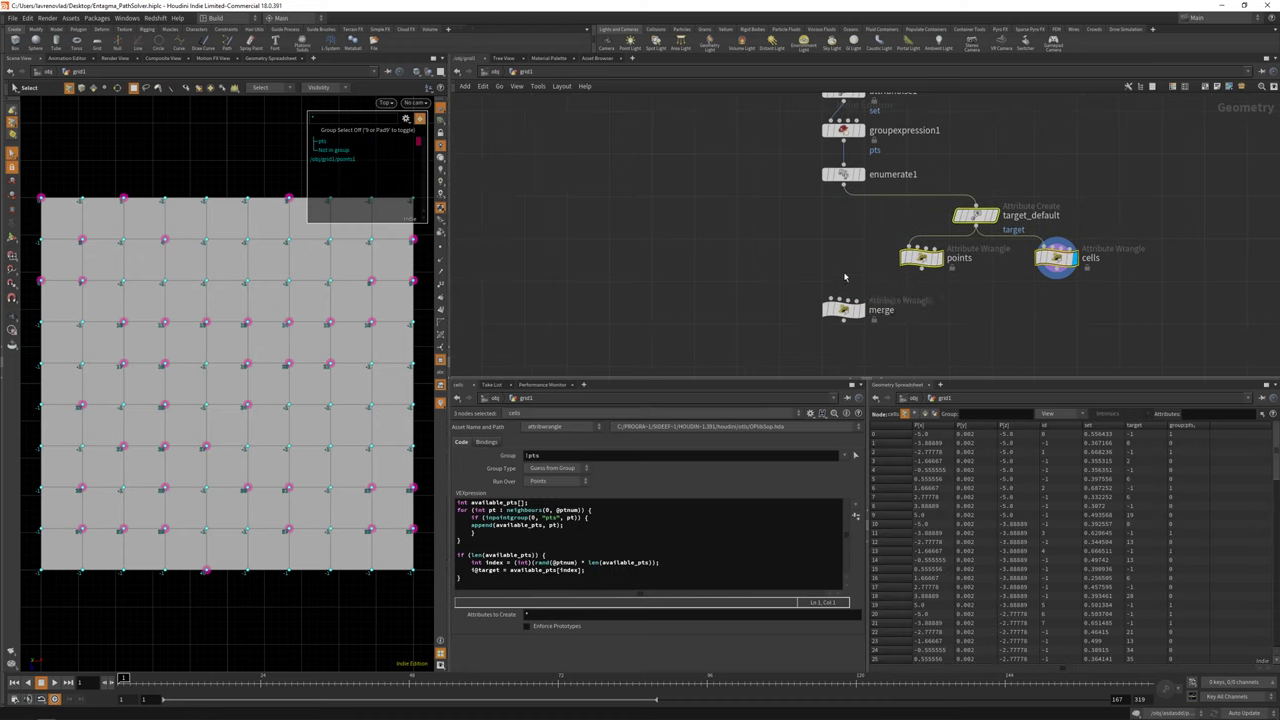
Wire enumerate1, points and cells into the merge wrangle's first three inputs and set its group to pts.
left_click(840, 297)
left_click(1050, 268)
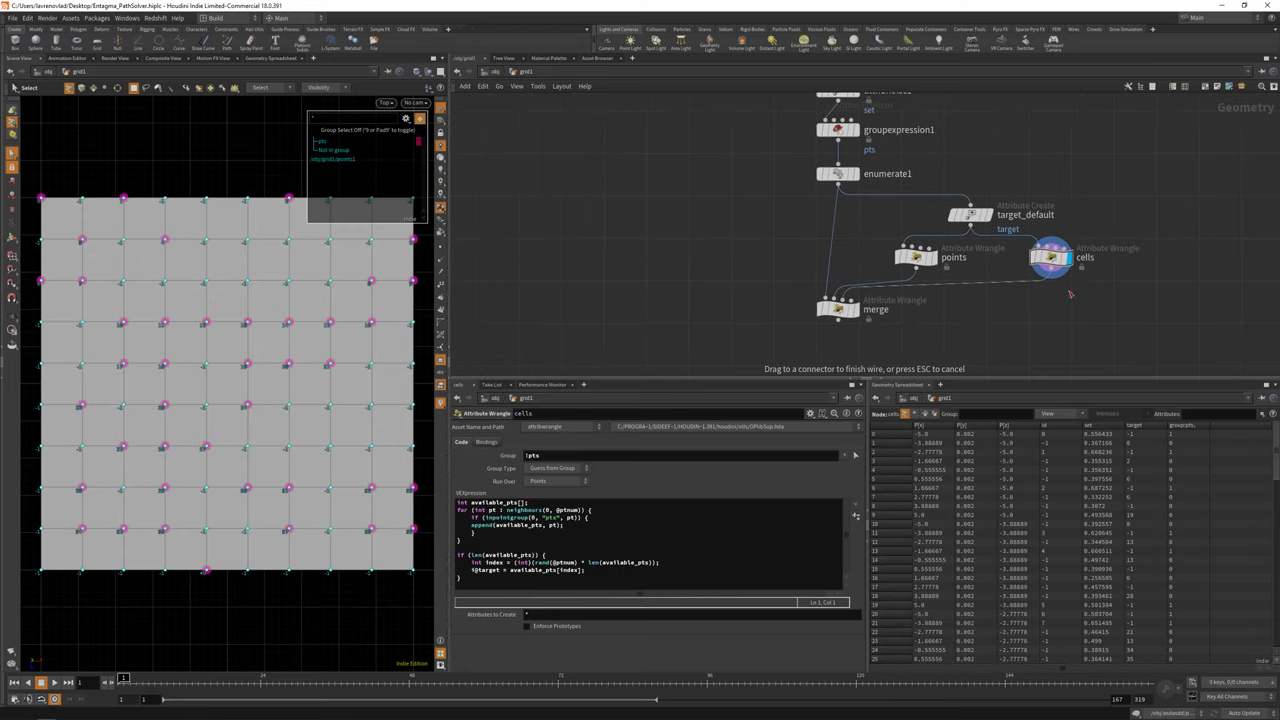
left_click_drag(838, 308, 838, 302)
left_click(855, 455)
left_click(849, 467)
middle_click_drag(725, 324, 708, 325)
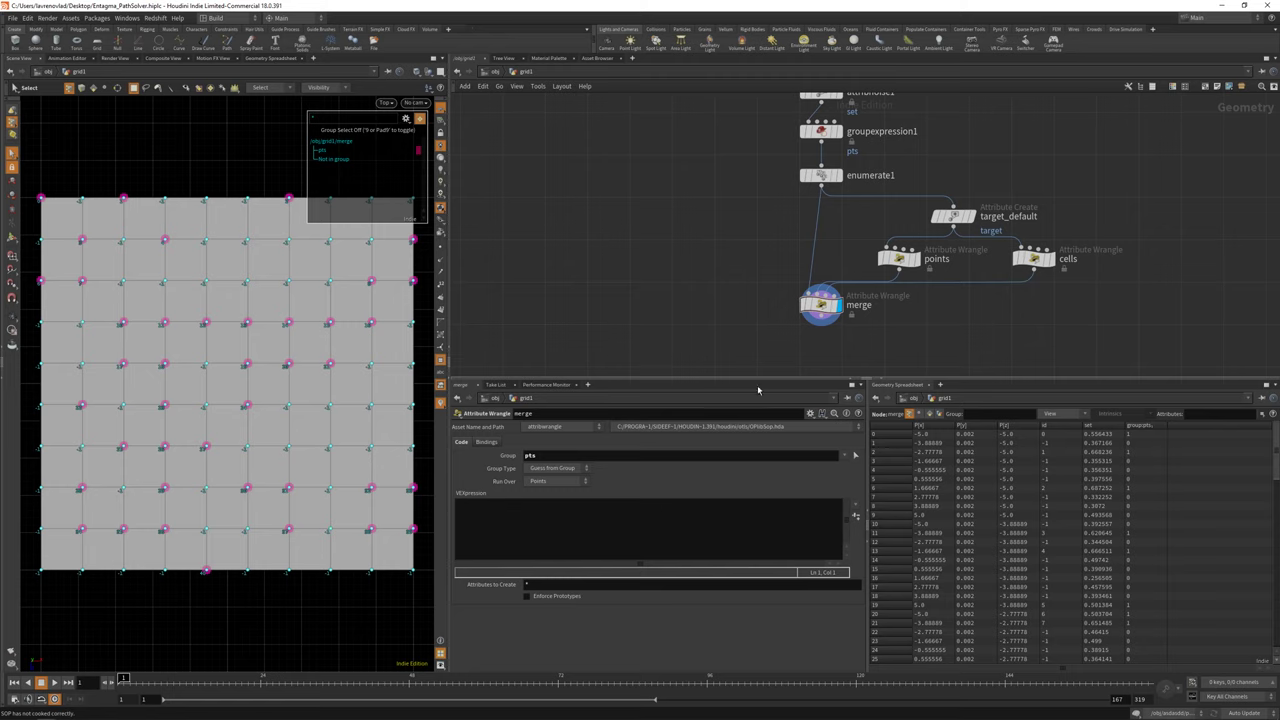
left_click(543, 520)
type("int")
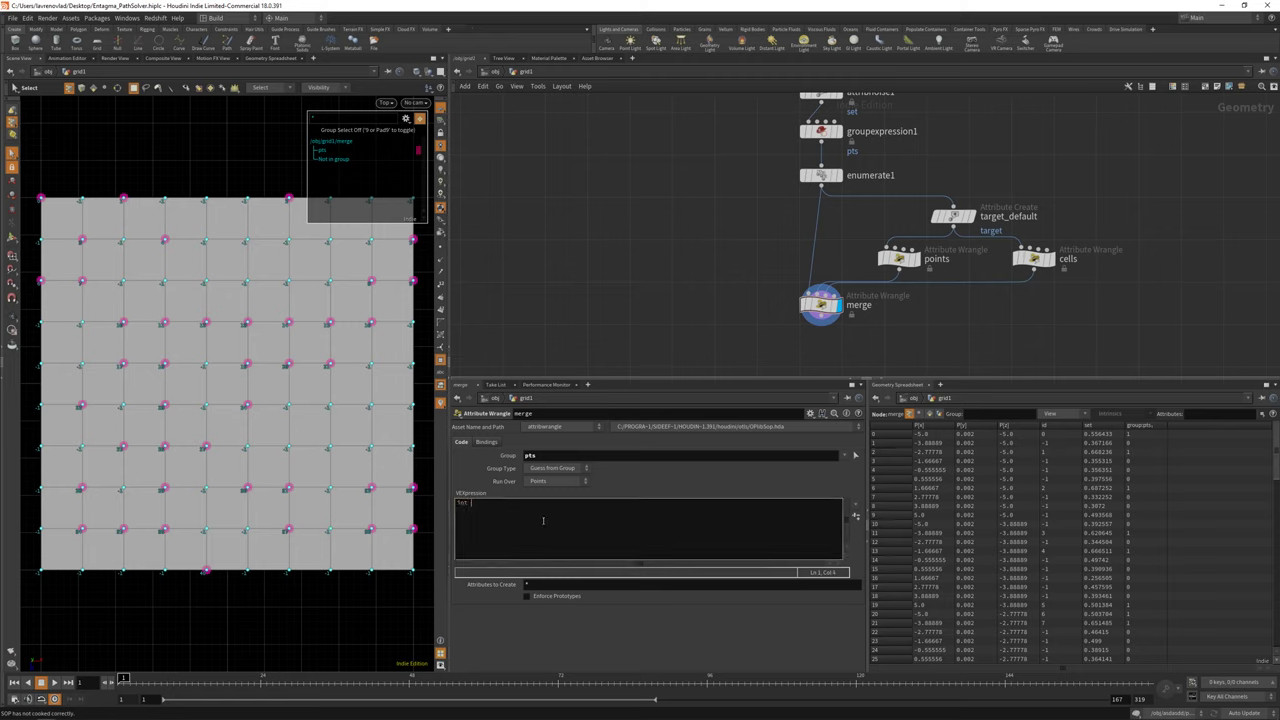
type(" desired_cell = point(1, \"target\", @ptnum);")
key("Return")
type("int desired_pt = point(2")
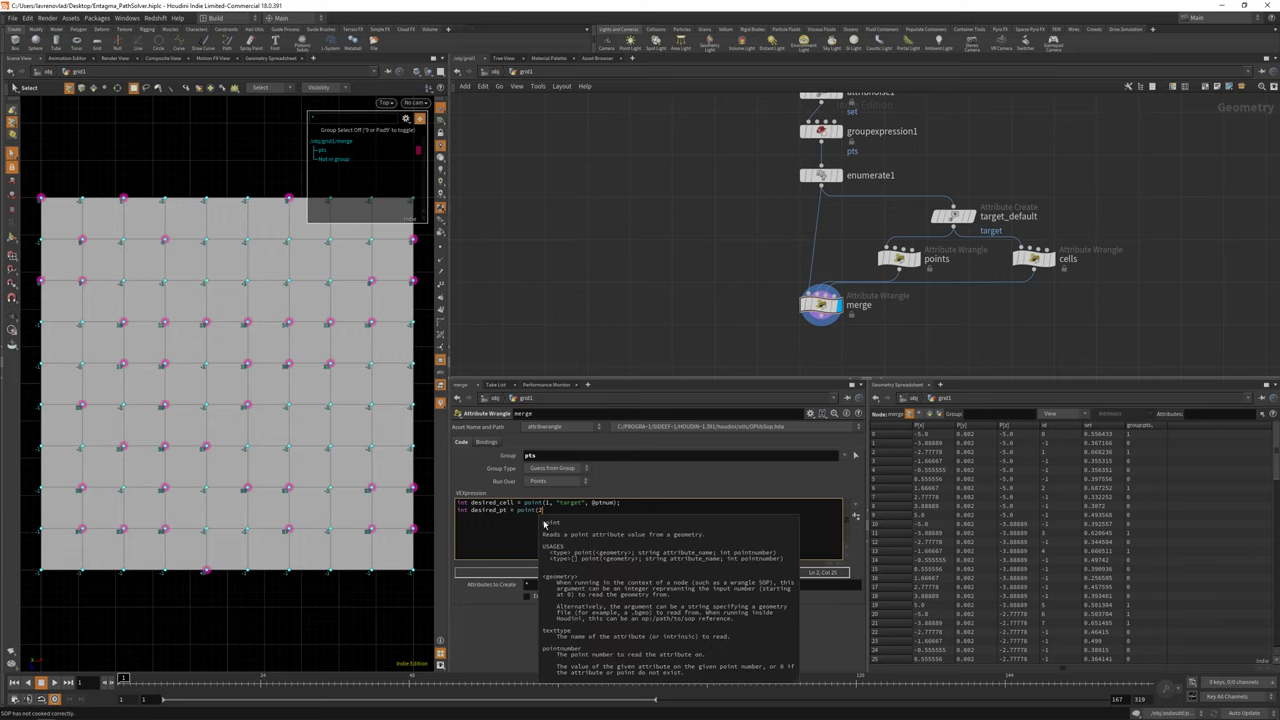
type(", \"target\", desired_cell);")
key("Return")
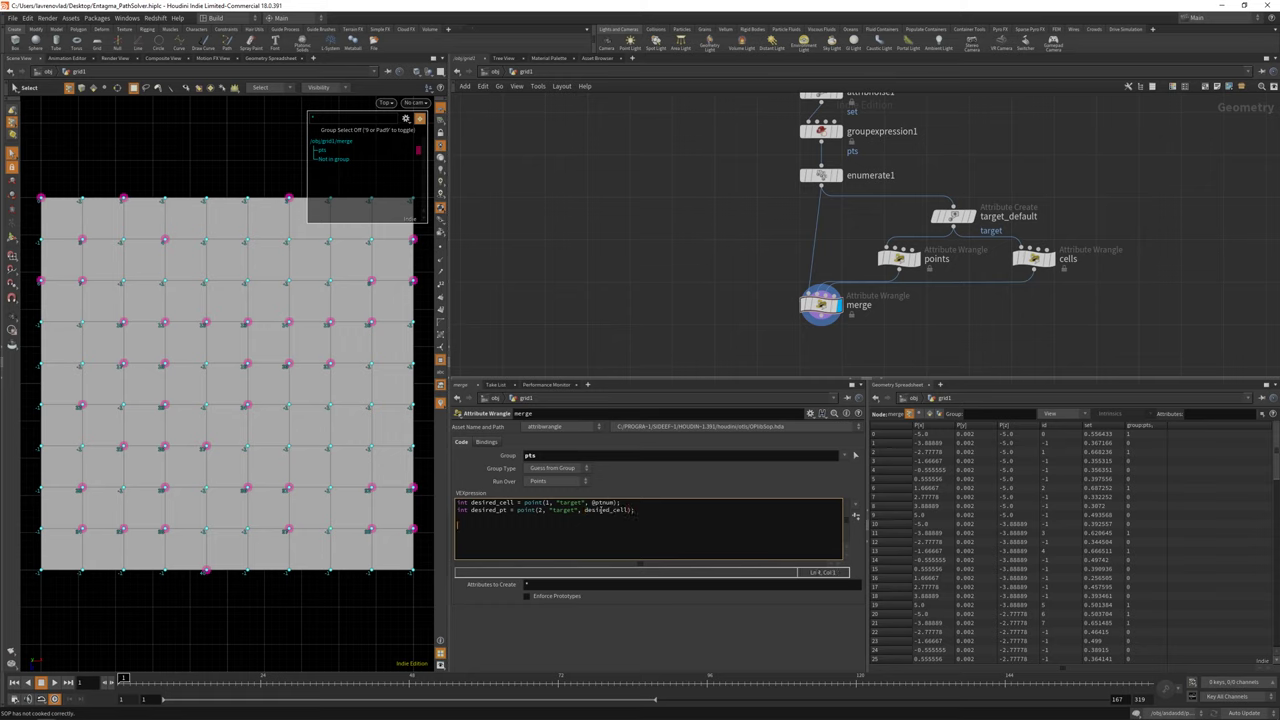
type("if () {")
key("Return")
key("Up")
type("@ptnum == desired_pt")
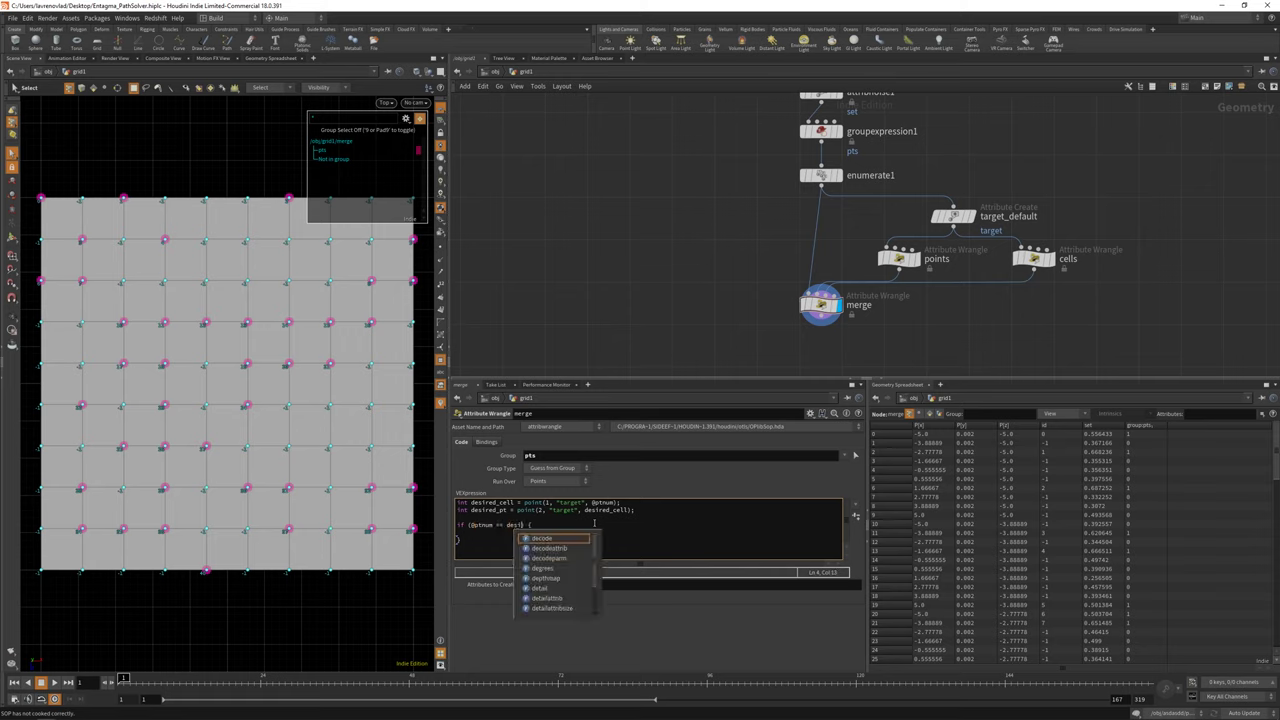
key("Down")
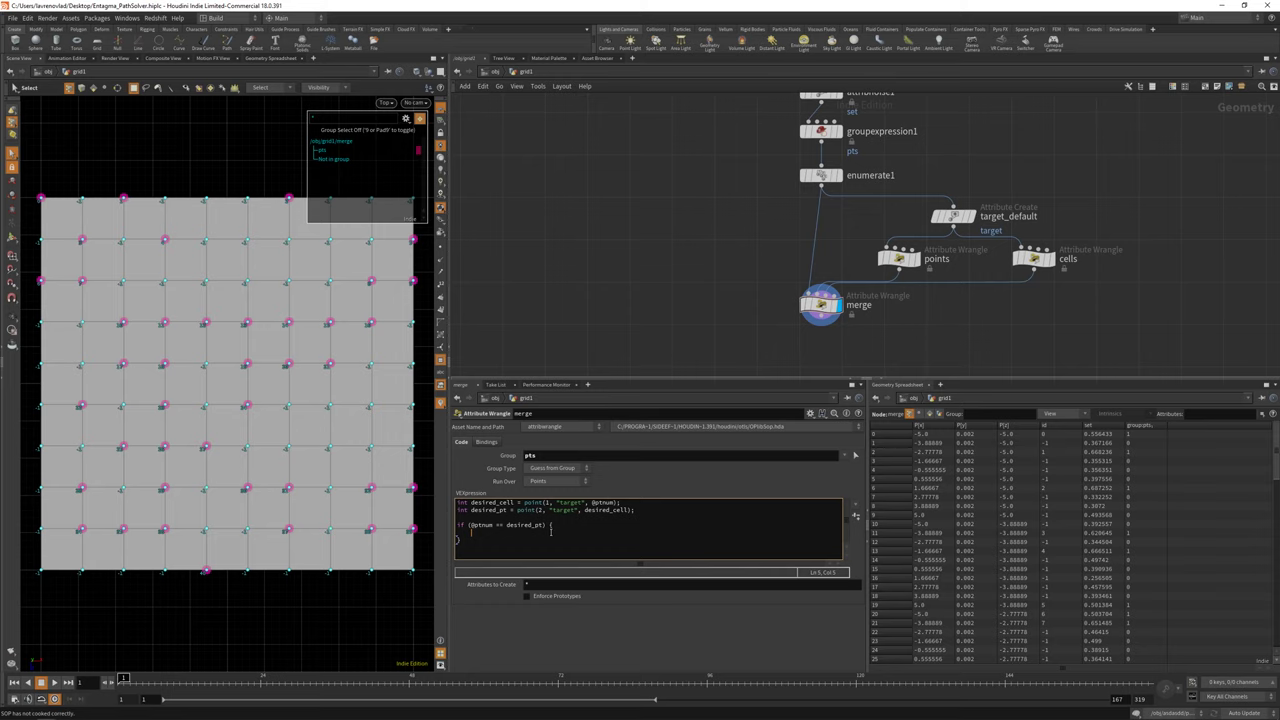
type("setpoint")
key("Down")
key("Return")
type("geo")
key("Return")
type("(), \"pts\", desired_cell, 1);")
key("Return")
type("@group_pts = 0;")
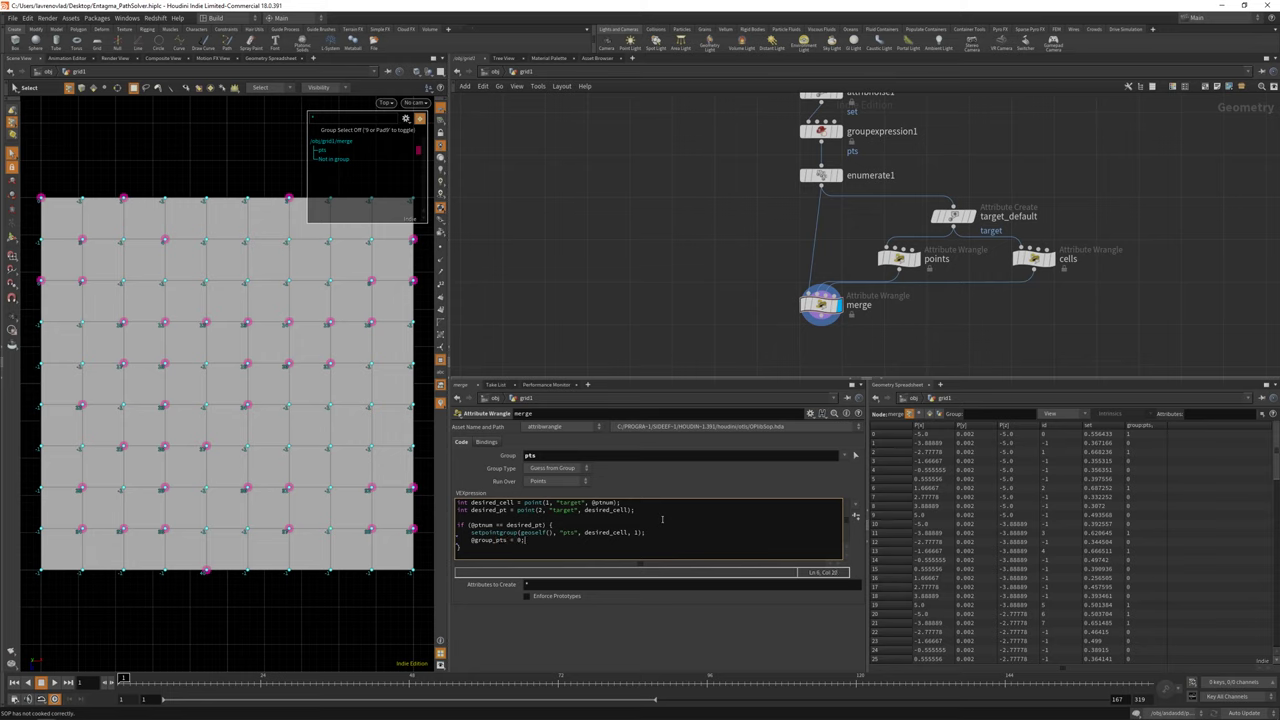
key("Return")
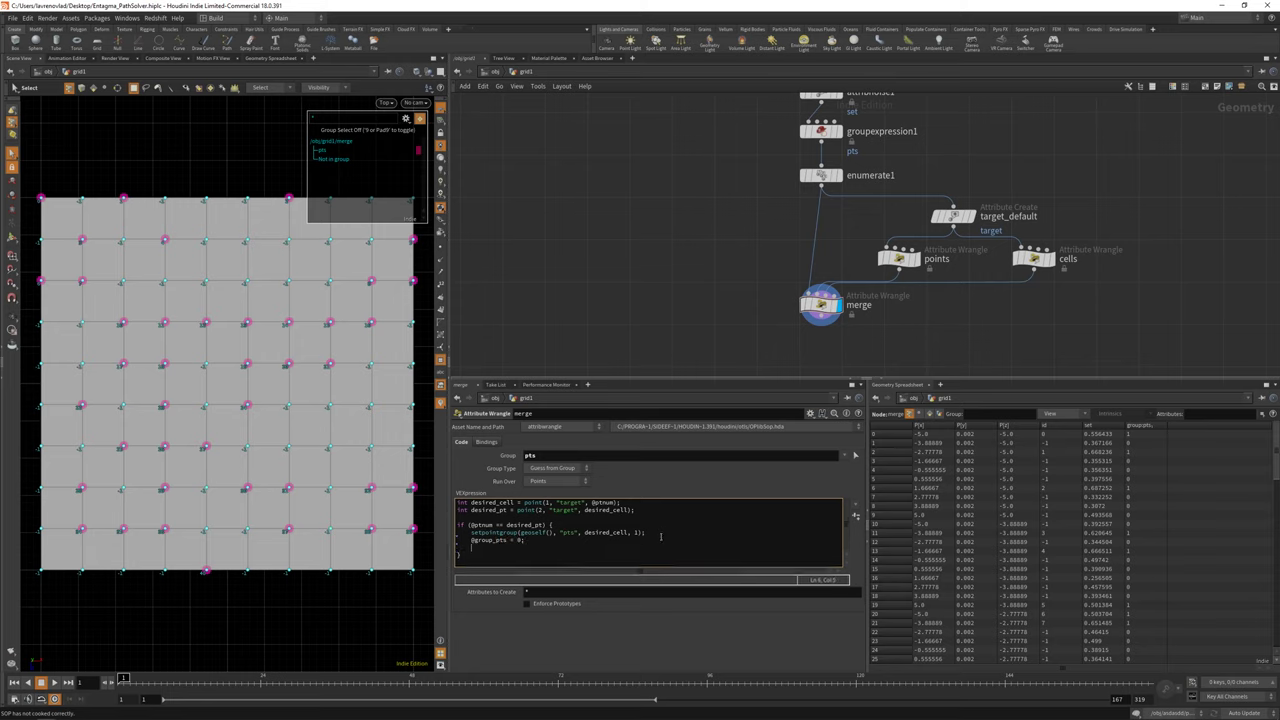
type("setpo")
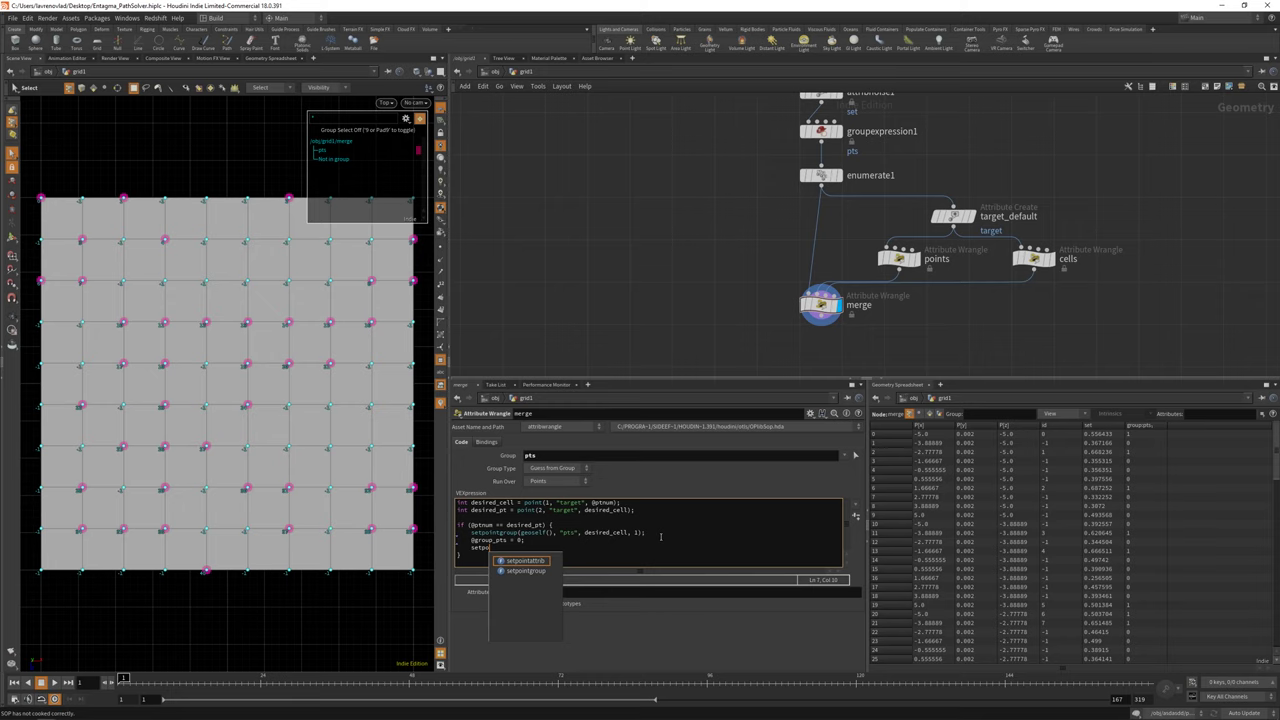
type("intattrib(geoself(), ")
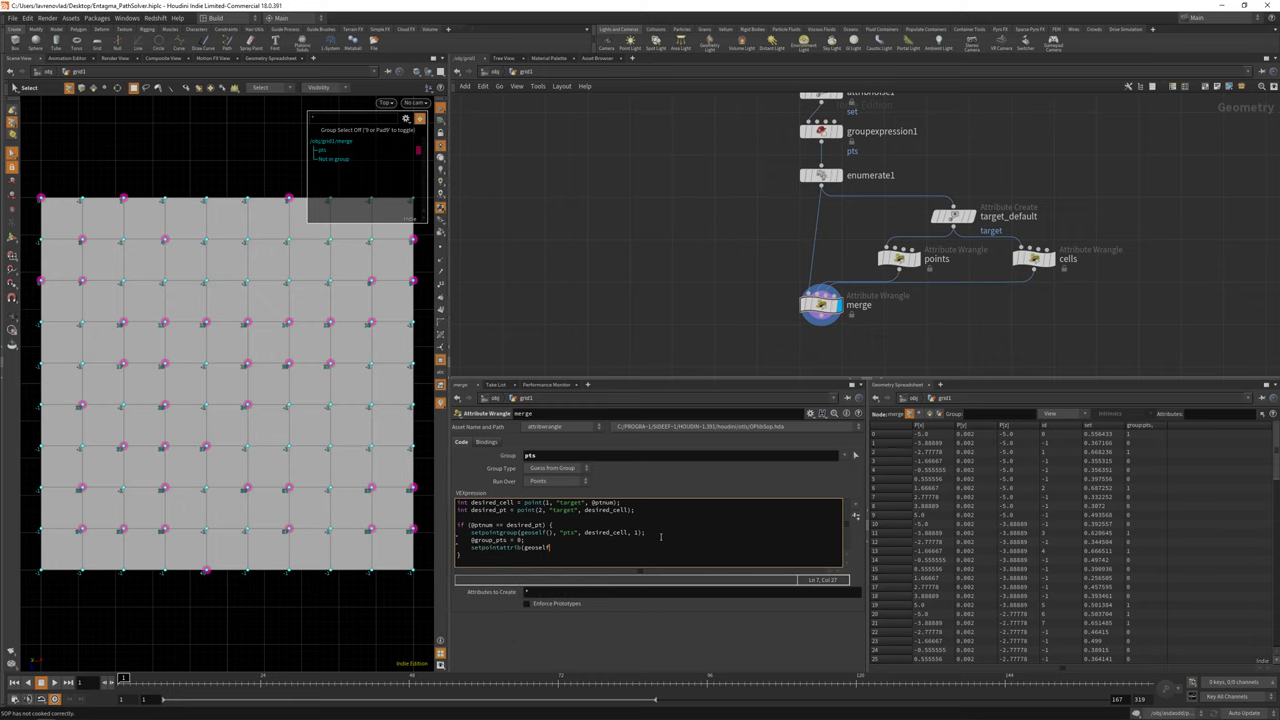
type("\"id\", desired_cell, @id);")
key("Return")
type("@id = -1;")
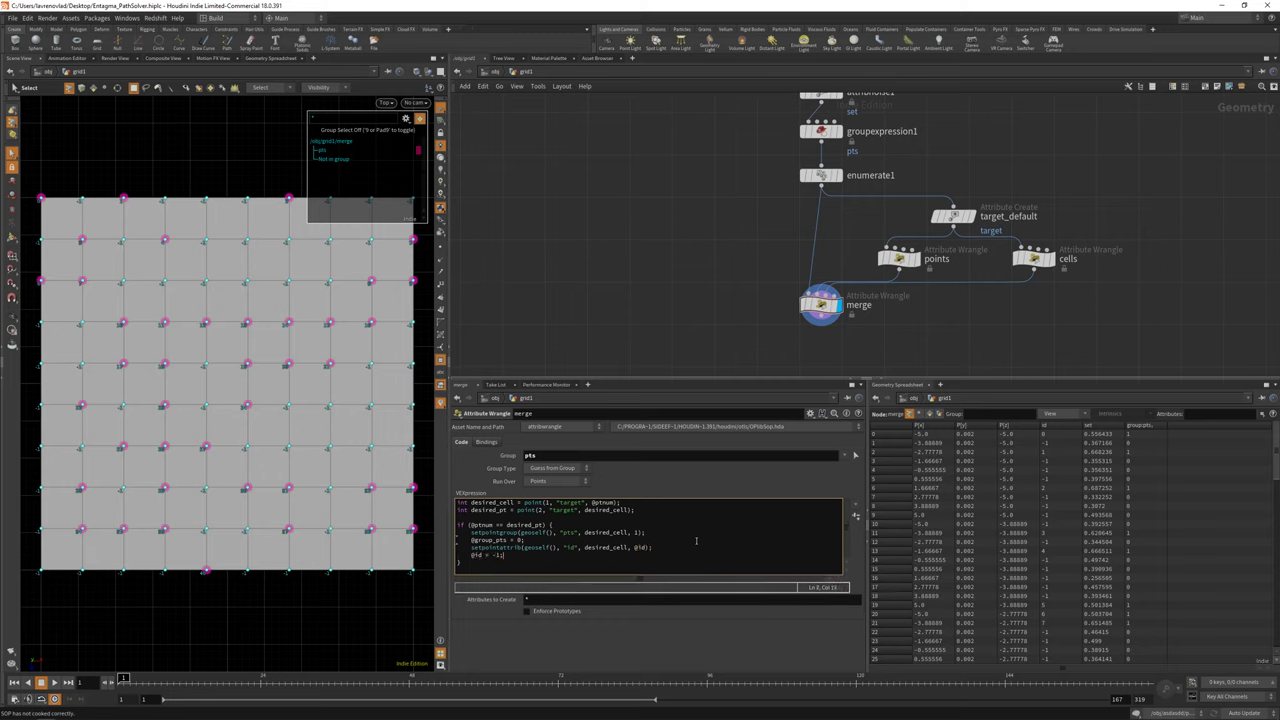
In the merge code, insert if (desired_cell == -1) { return; } directly after the desired_cell declaration.
left_click(687, 491)
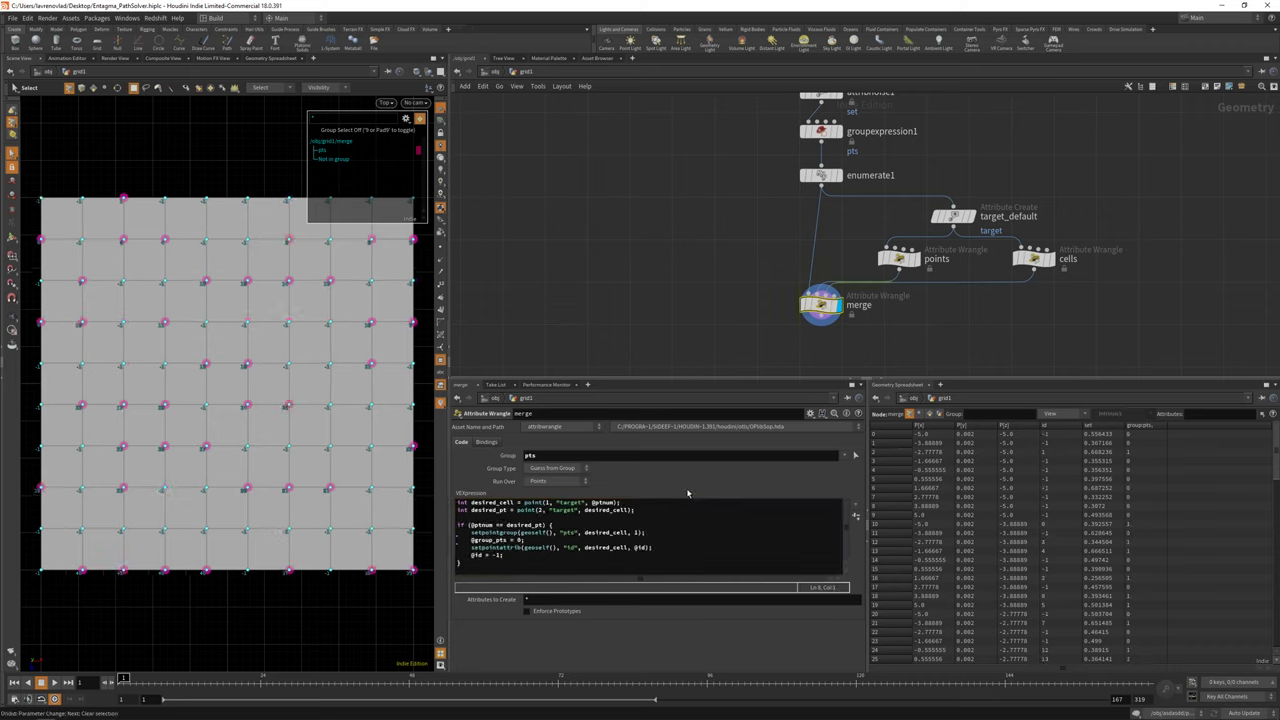
left_click(635, 502)
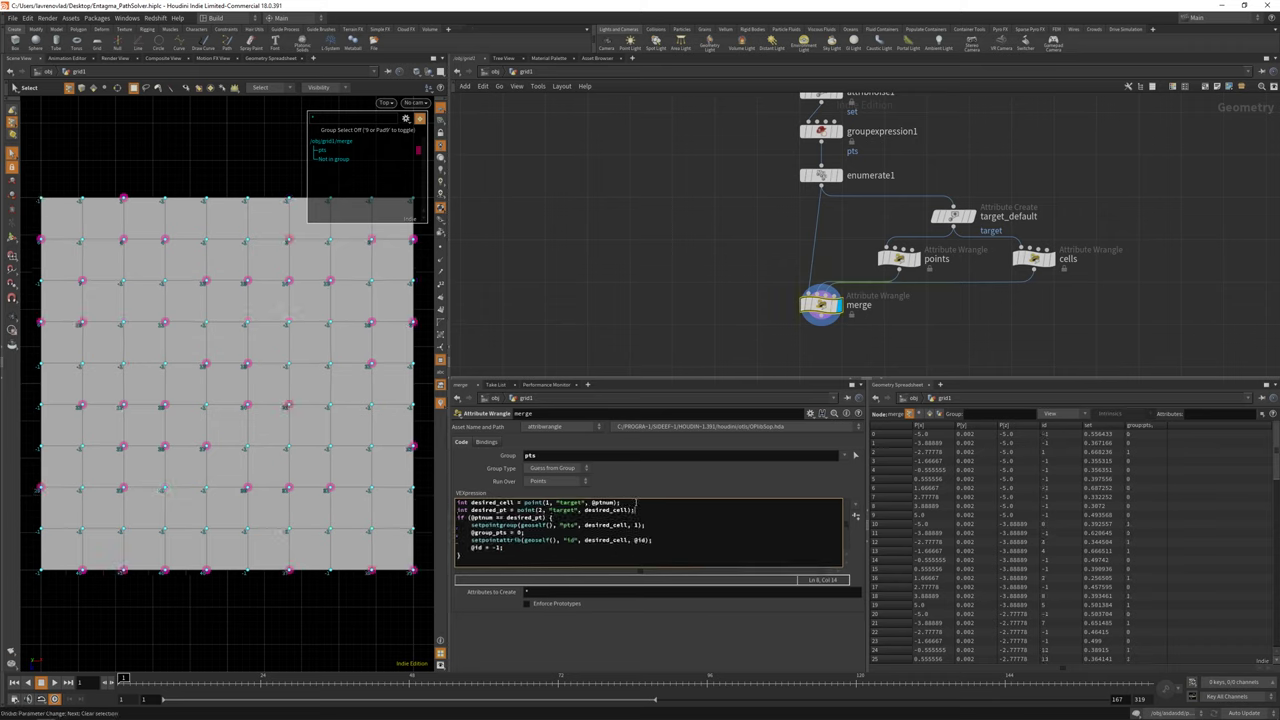
key("Return")
type("if (desired_cell == -1) {")
key("Return")
type("return;")
left_click(676, 472)
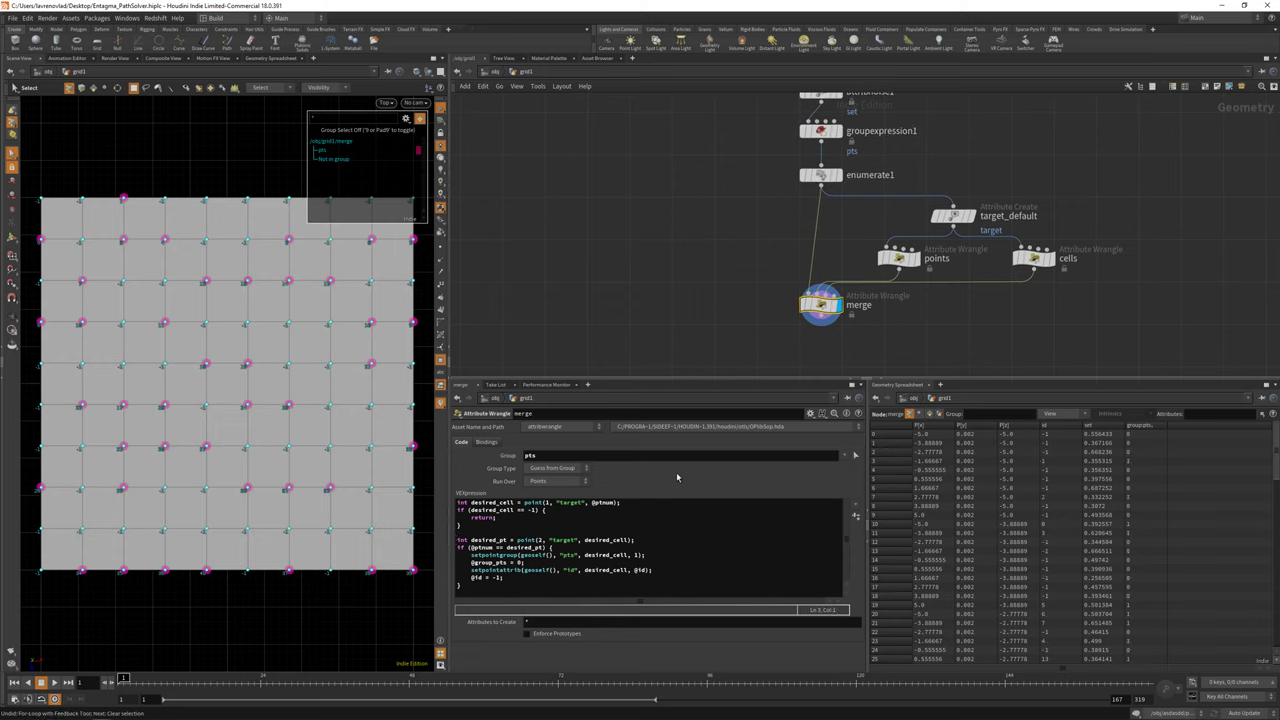
Wrap target_default, points, cells and merge in a For-Loop with Feedback after enumerate1, and display the loop's end node.
key("Tab")
type("for")
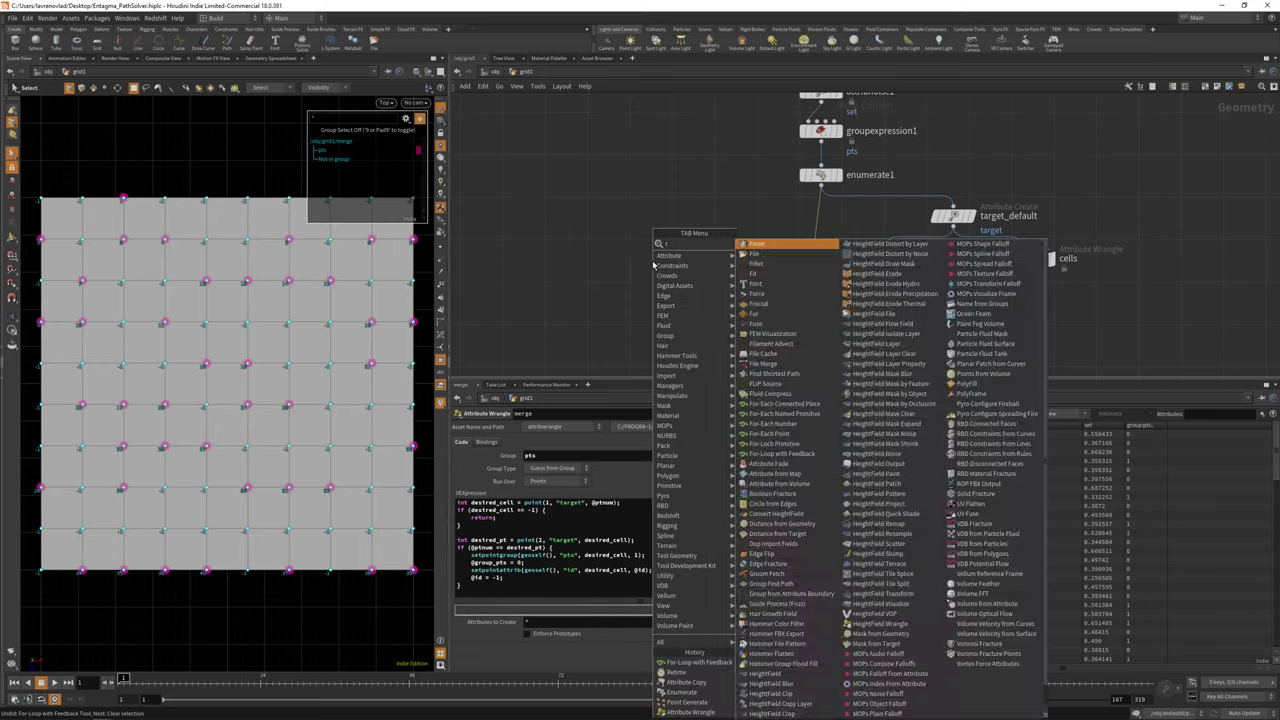
key("Down")
key("Down")
key("Down")
key("Down")
key("Down")
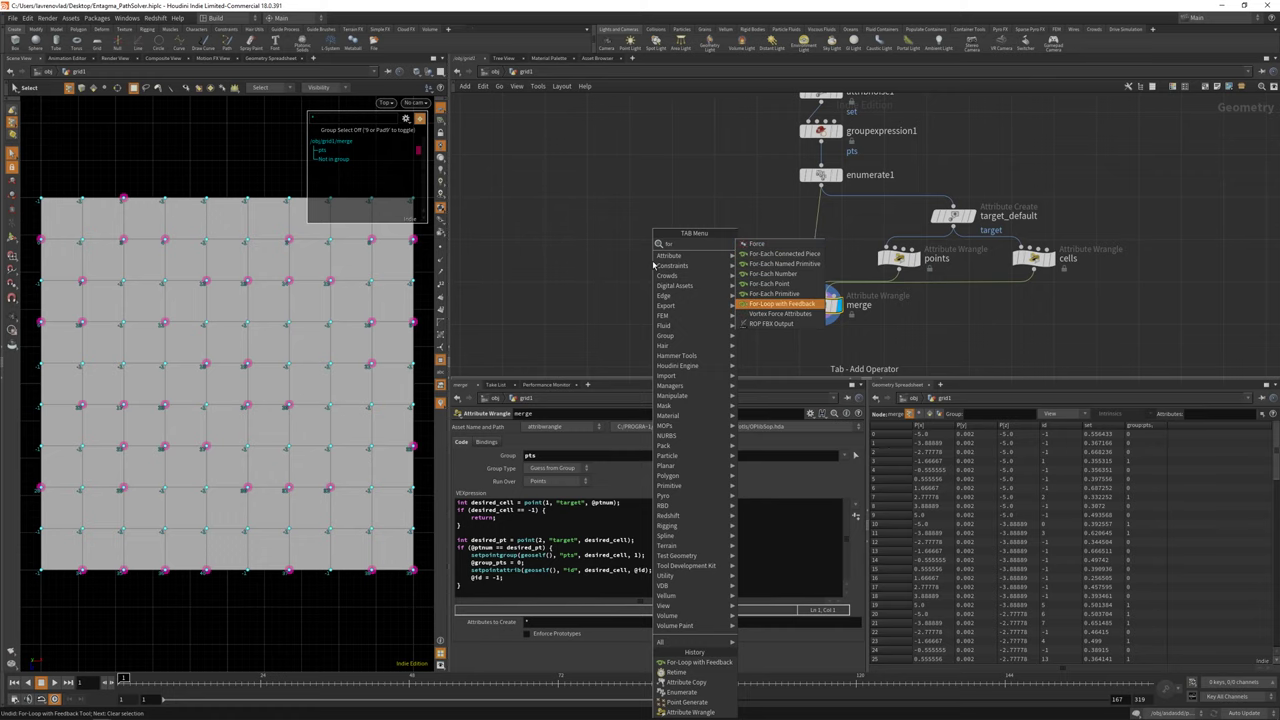
key("Return")
key("h")
left_click_drag(949, 177, 766, 246)
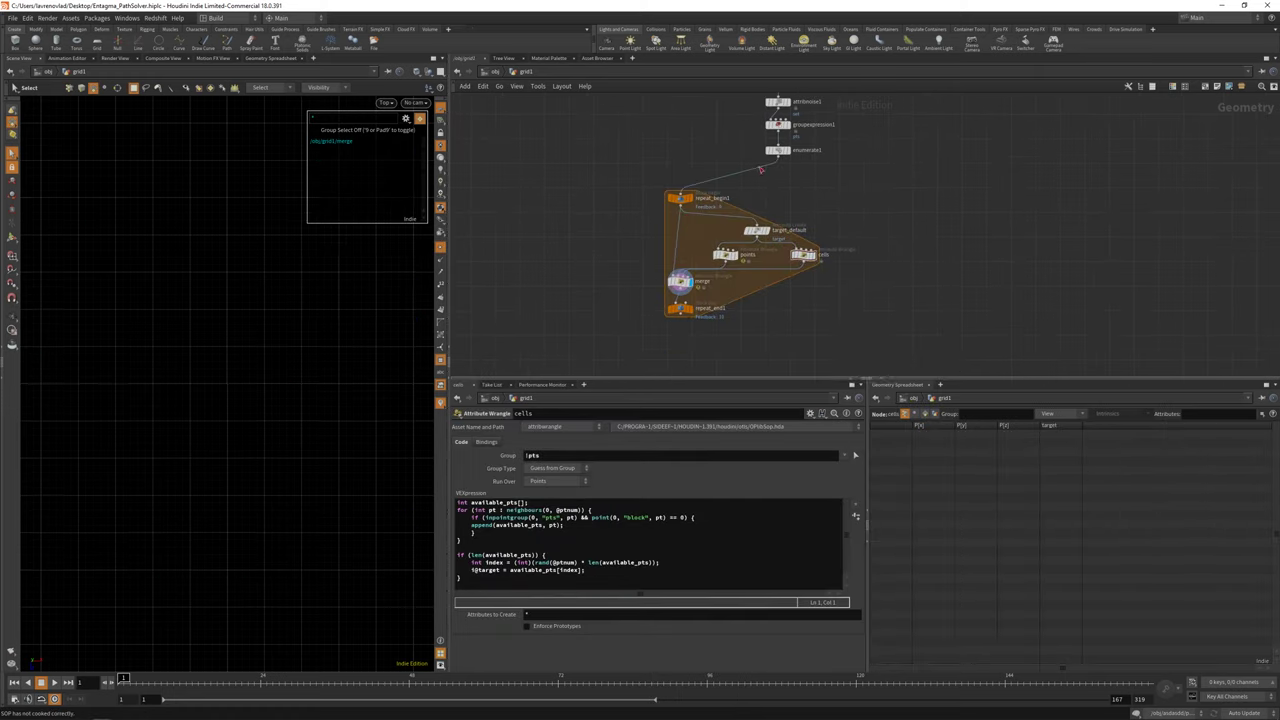
left_click(692, 309)
scroll(943, 318, "up", 3)
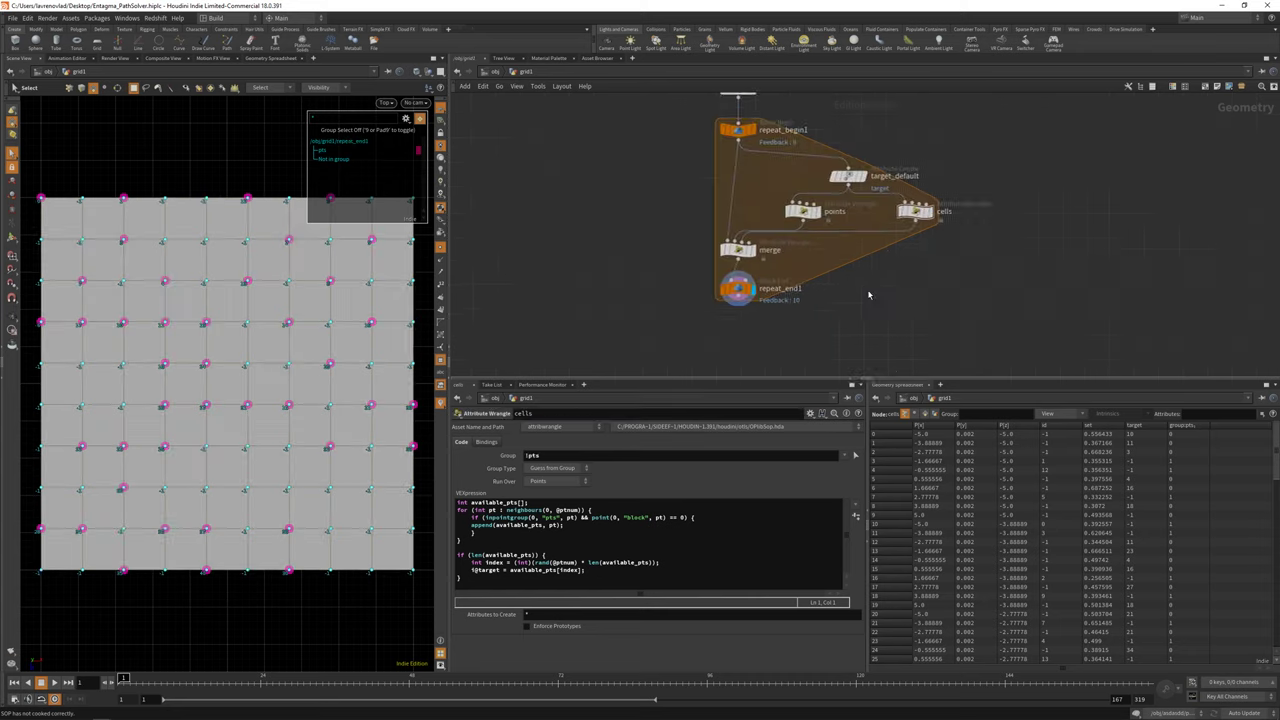
Set the loop's iterations to 0 and shift the whole loop block sideways, clear of enumerate1's column.
left_click_drag(862, 453, 583, 454)
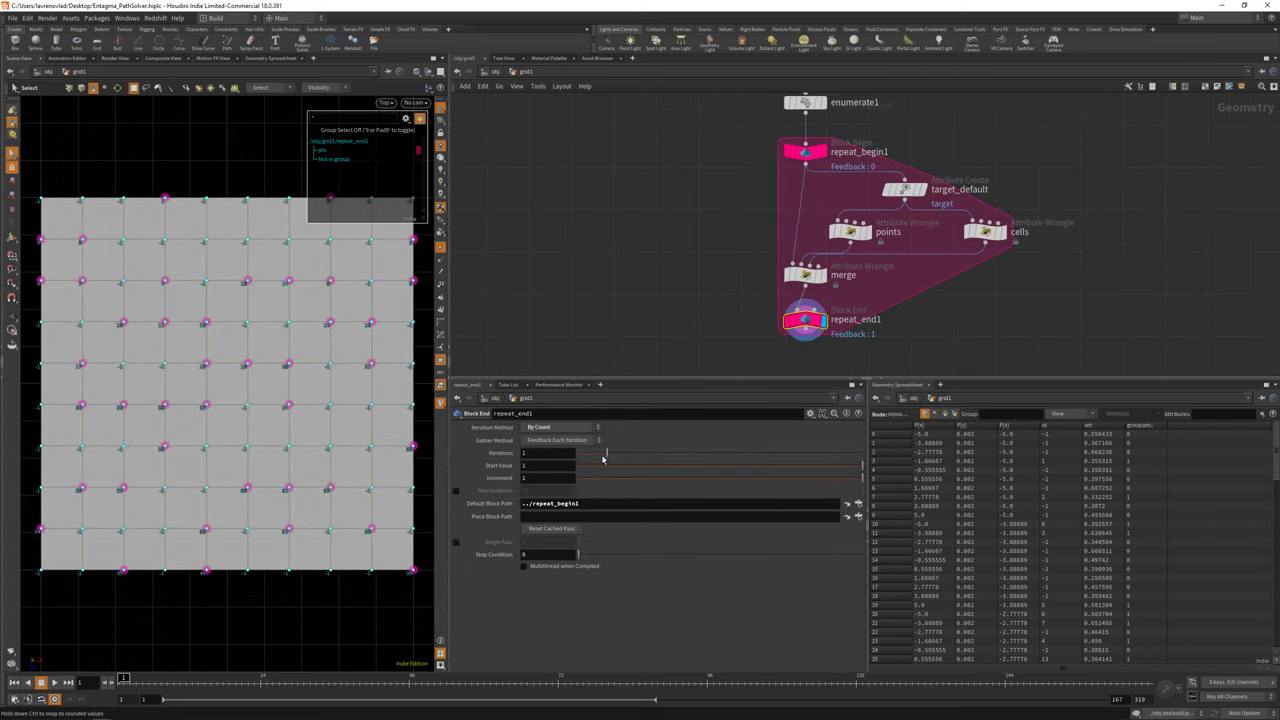
left_click_drag(1076, 135, 700, 330)
left_click_drag(805, 150, 886, 151)
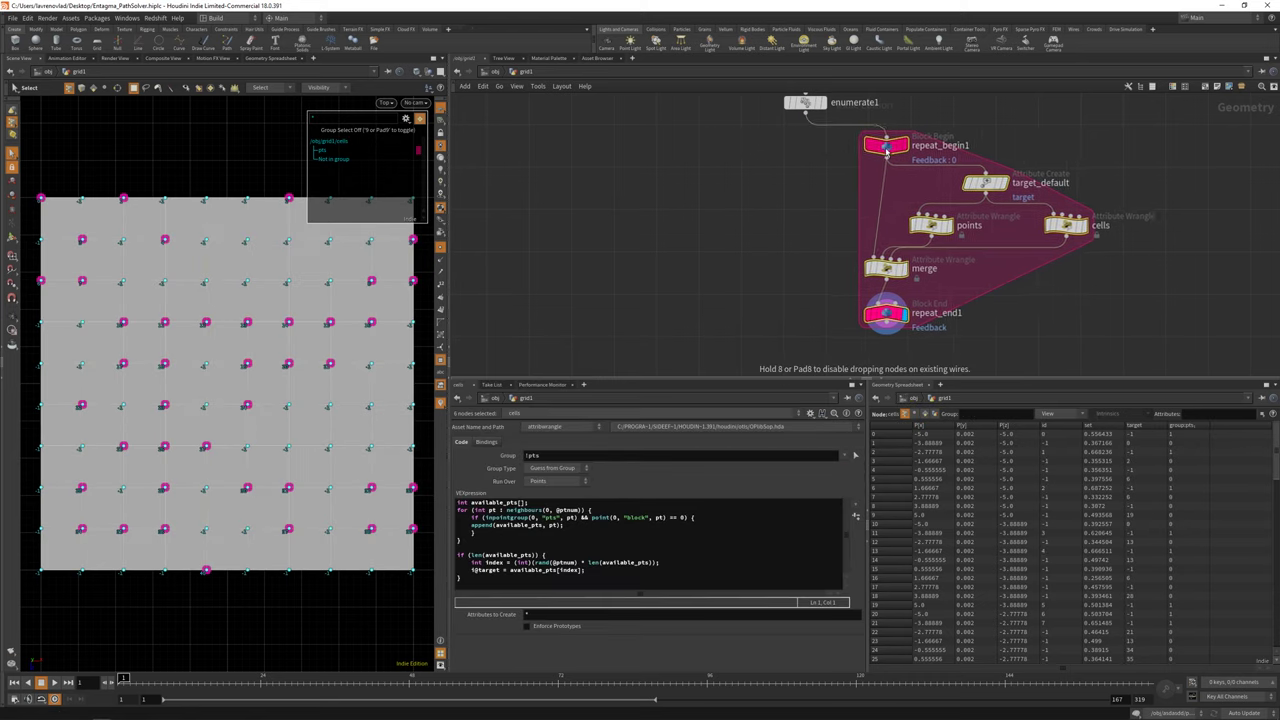
middle_click_drag(840, 184, 830, 208)
left_click(830, 208)
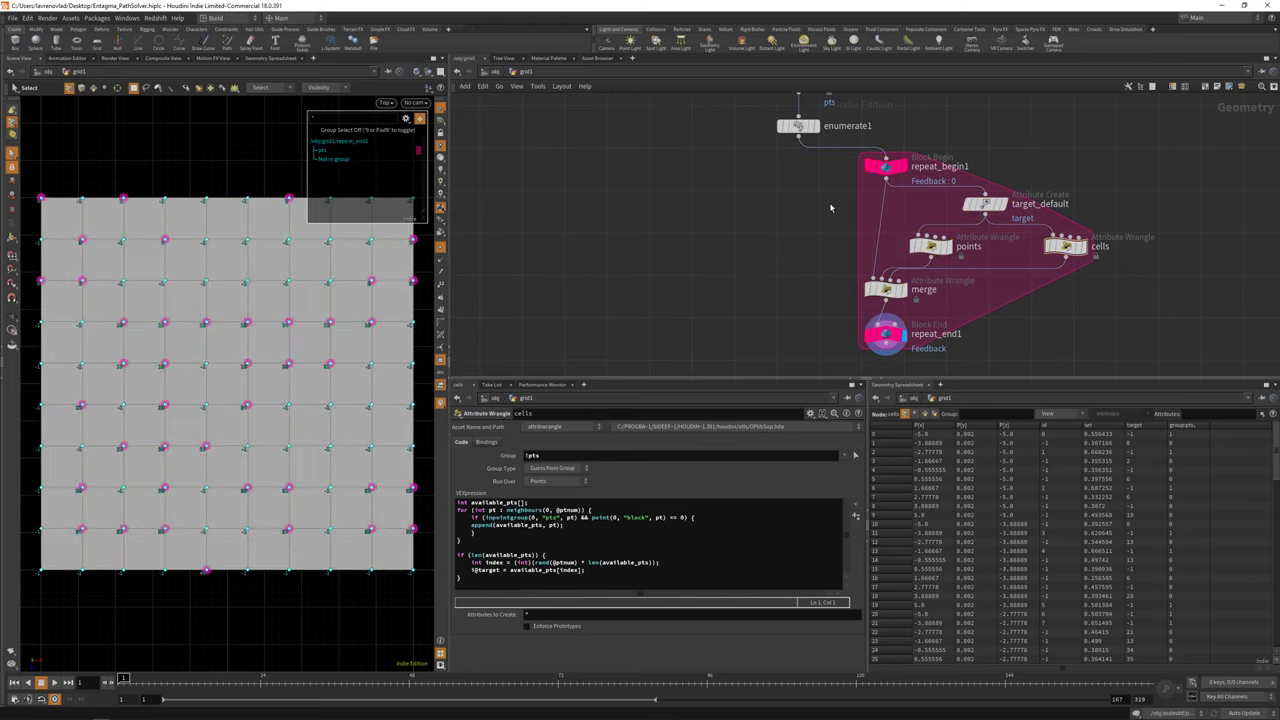
left_click(886, 338)
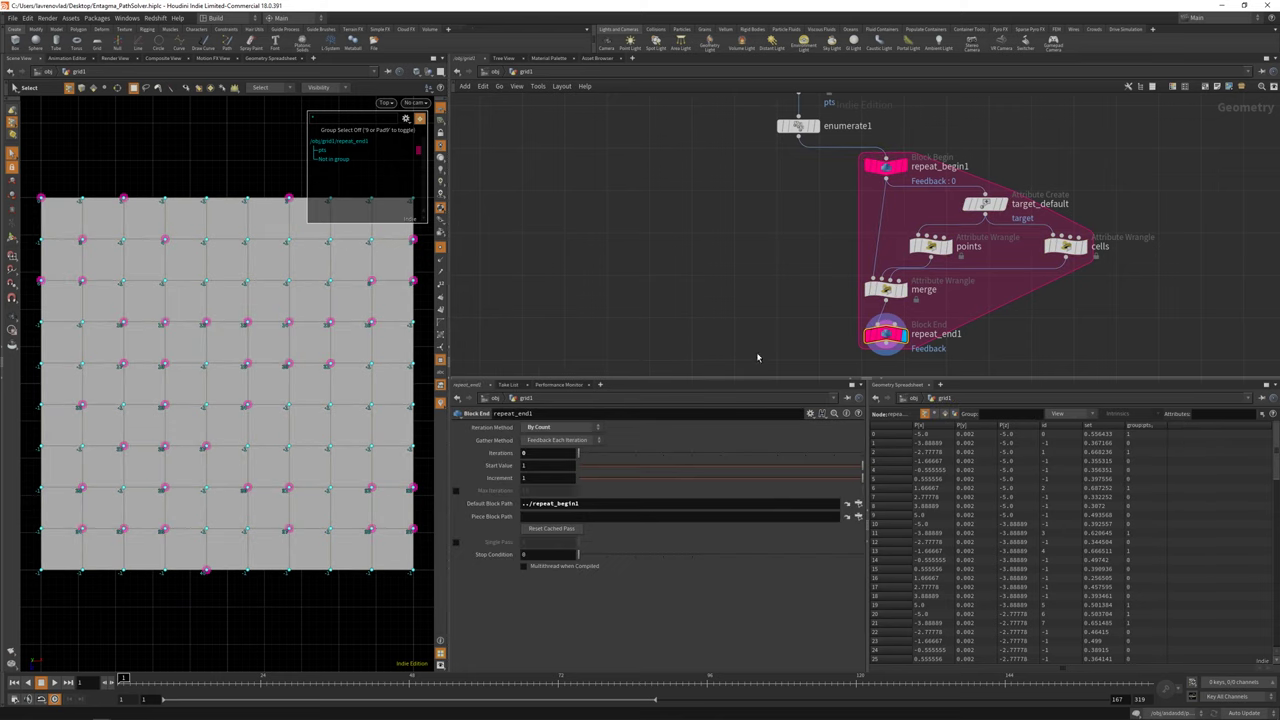
Add an Attribute Wrangle named count, fed by enumerate1 beside the loop, and display it.
middle_click(795, 130)
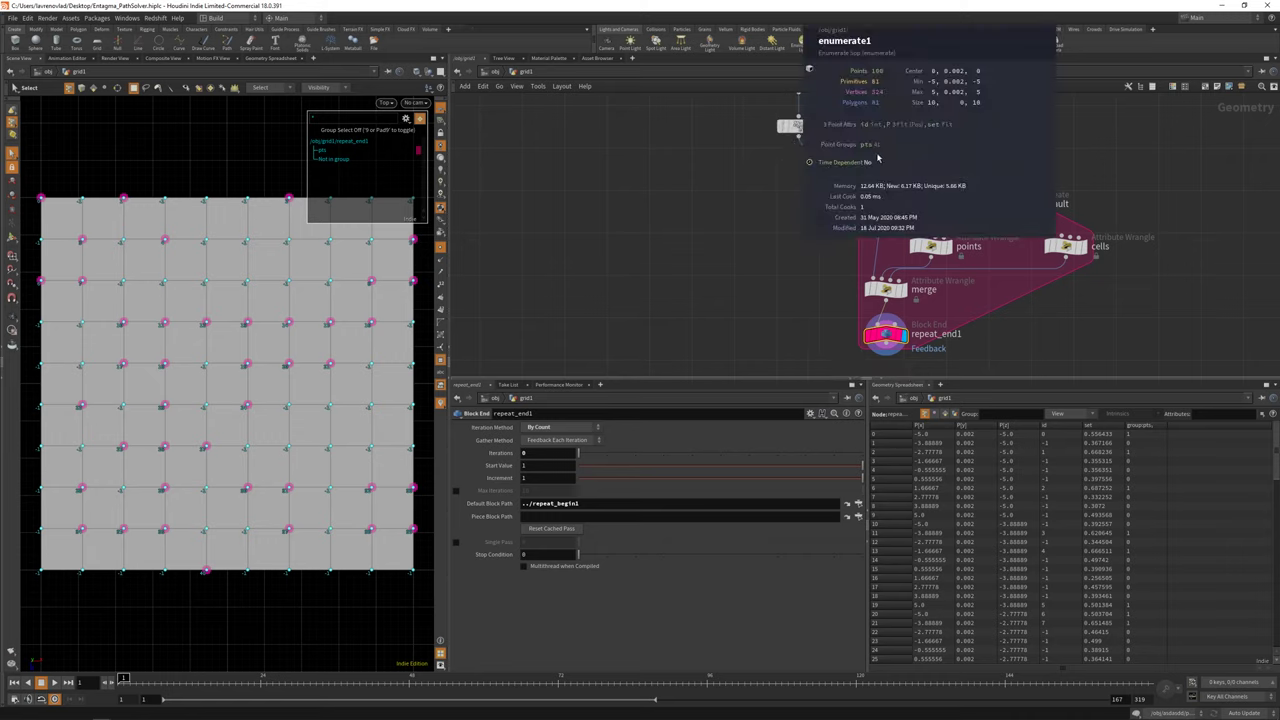
key("Tab")
left_click(745, 168)
double_click(814, 167)
type("count")
key("Return")
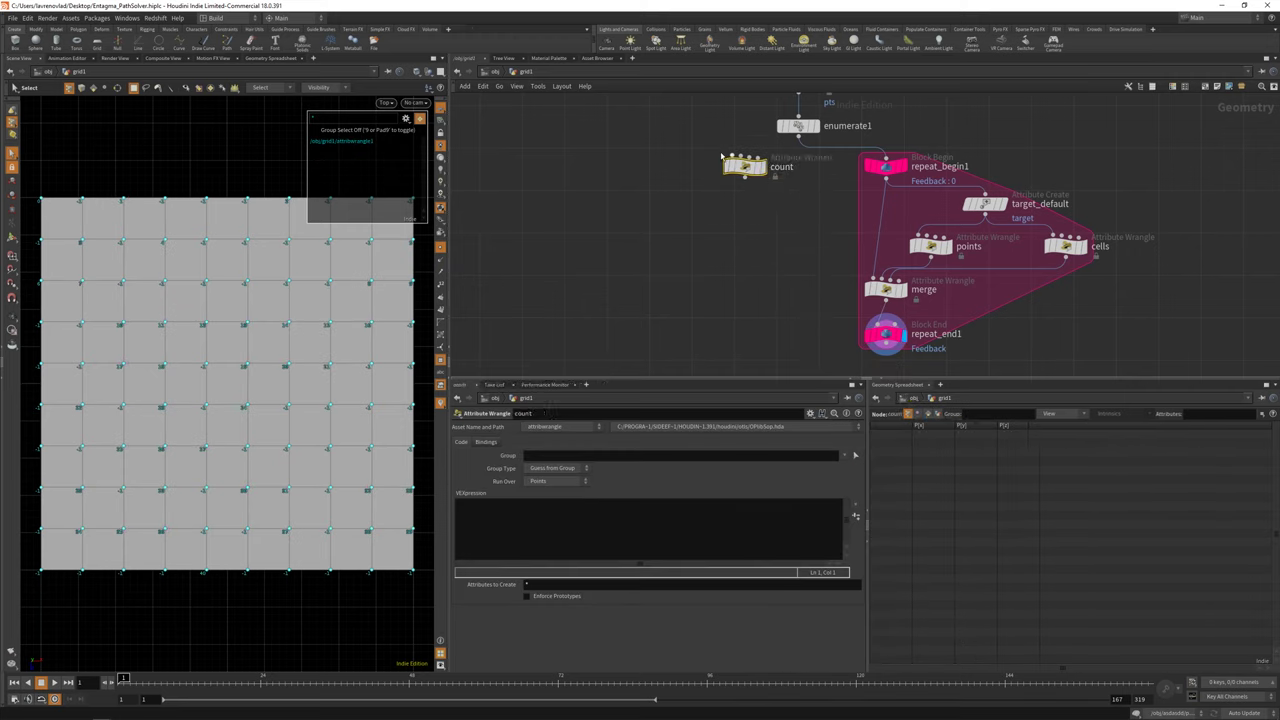
left_click(762, 166)
left_click_drag(695, 206, 696, 204)
Run count over Detail (only once) with the code i@count = npointsgroup(0, "pts"); and check the detail attributes.
left_click(557, 481)
left_click(552, 476)
left_click(525, 510)
type("i@count = ")
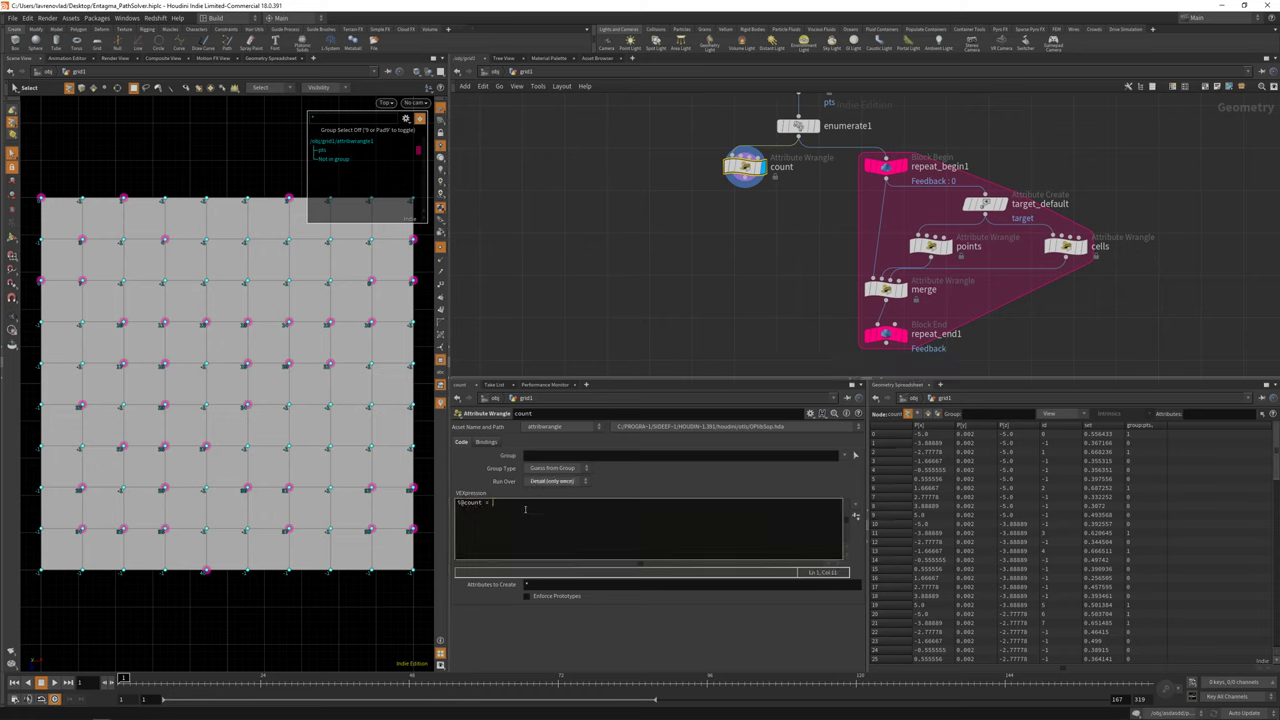
type("npointsgroup(0, \"pts\");")
left_click(937, 413)
left_click(907, 413)
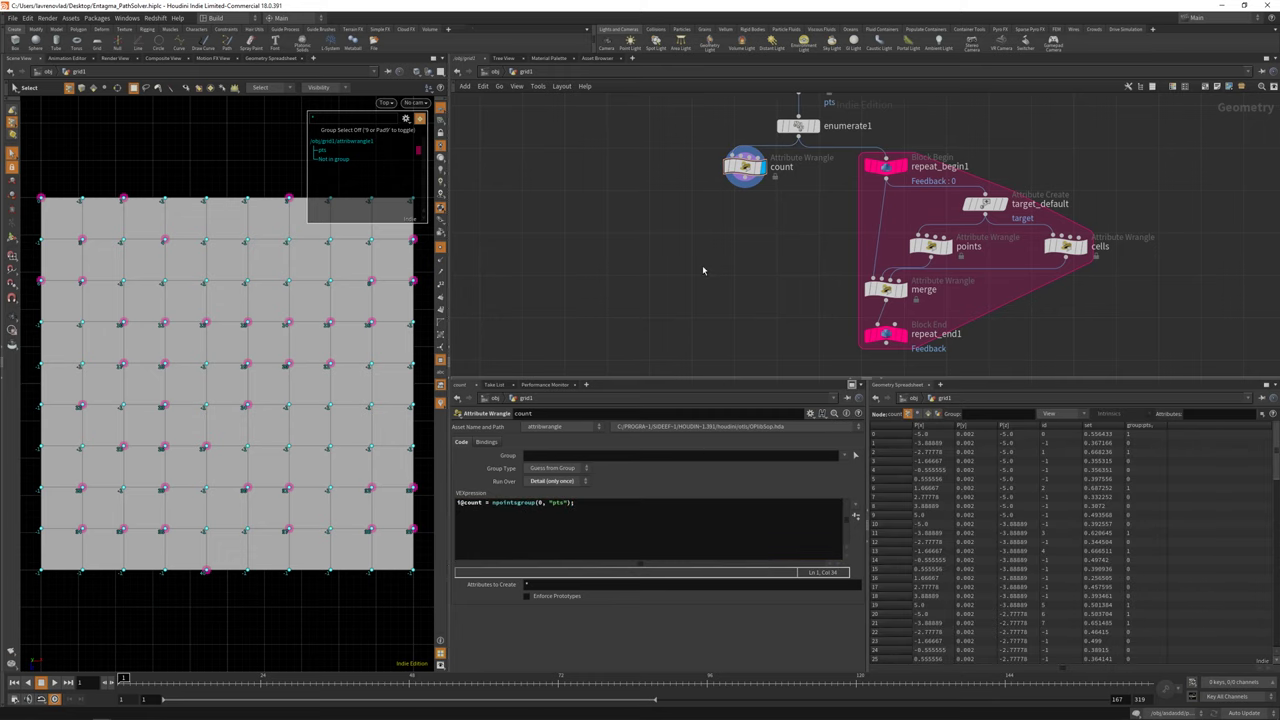
Place a Point Generate node below count, give it a spare input referencing ../count, and display it.
key("Tab")
type("point")
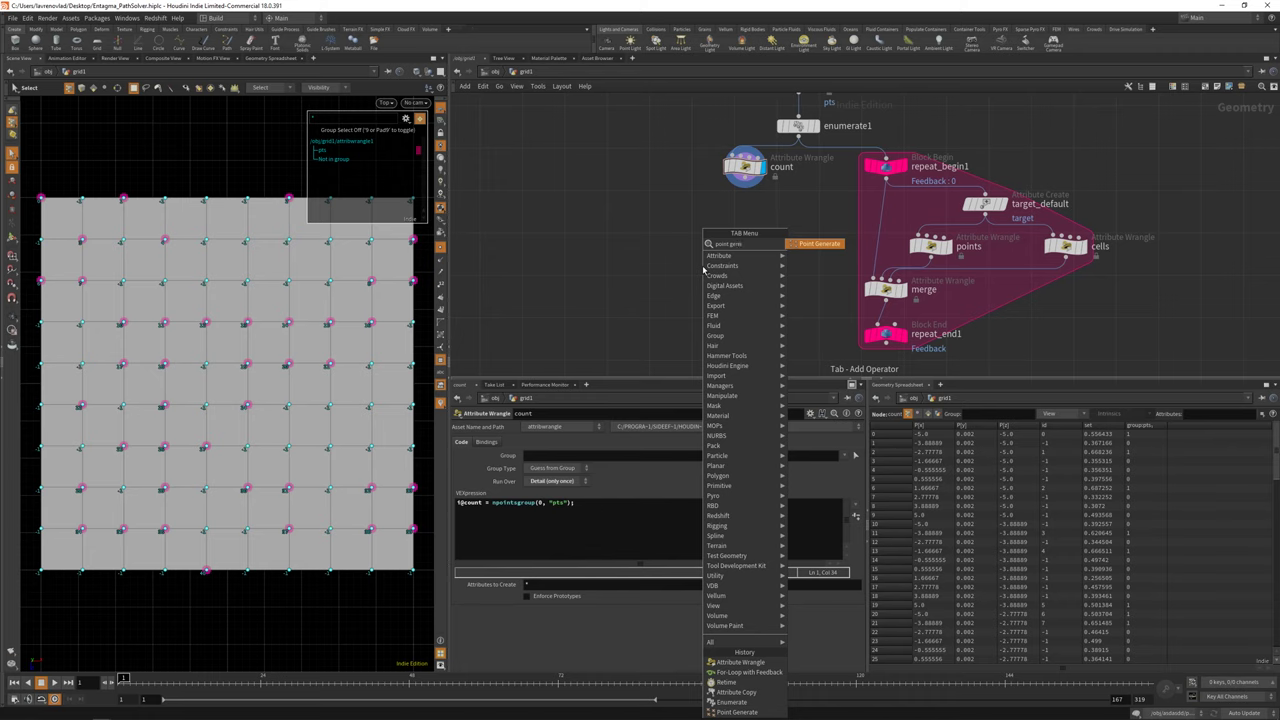
left_click(819, 273)
left_click(744, 233)
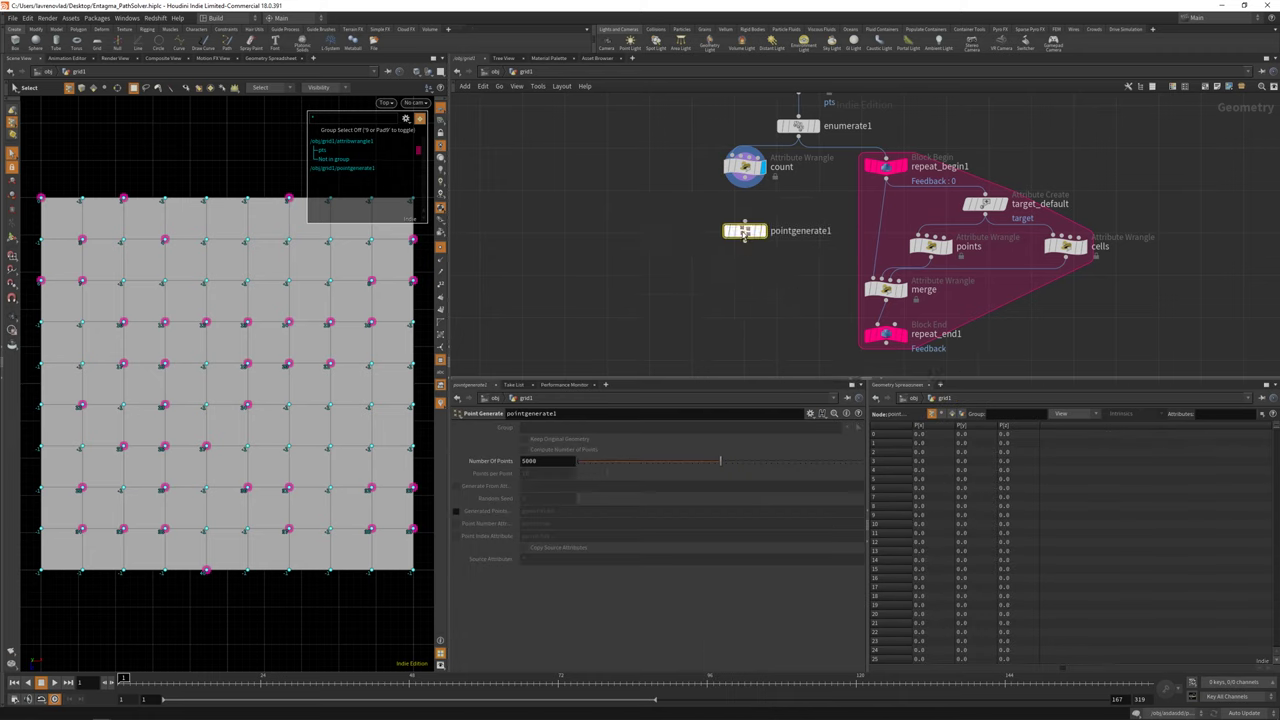
left_click(810, 413)
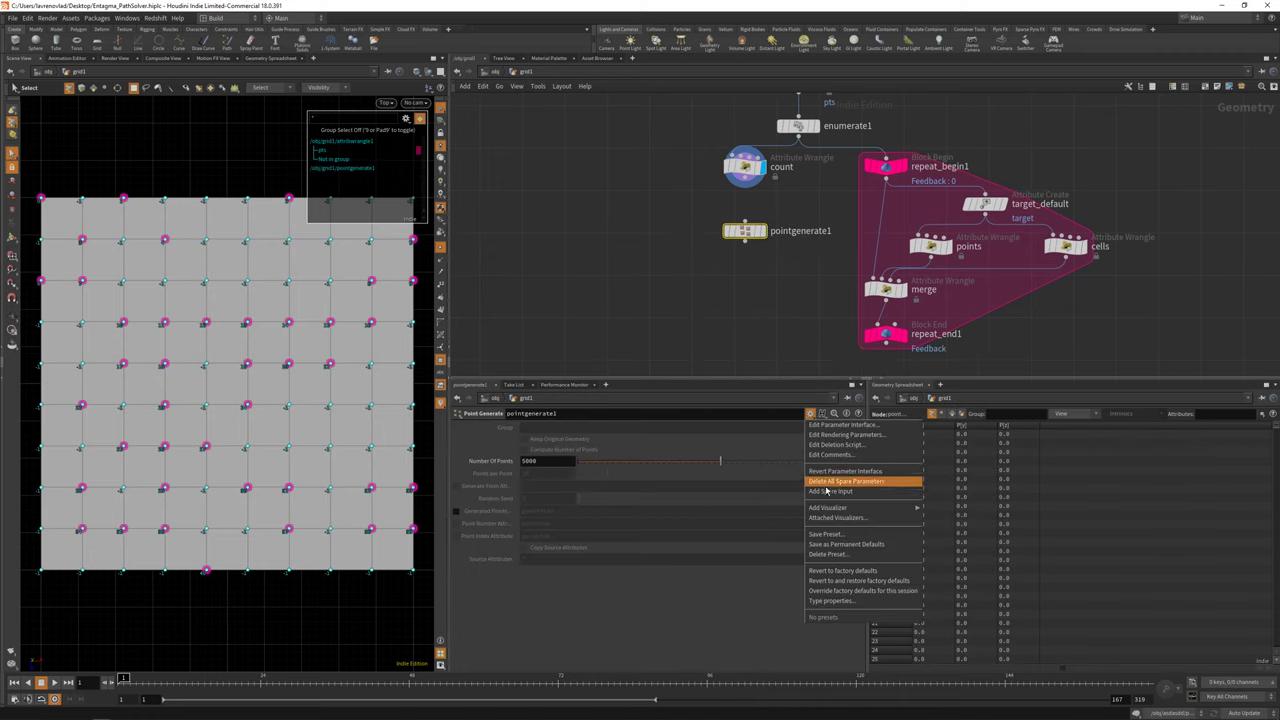
left_click(840, 481)
left_click(580, 572)
type("../count")
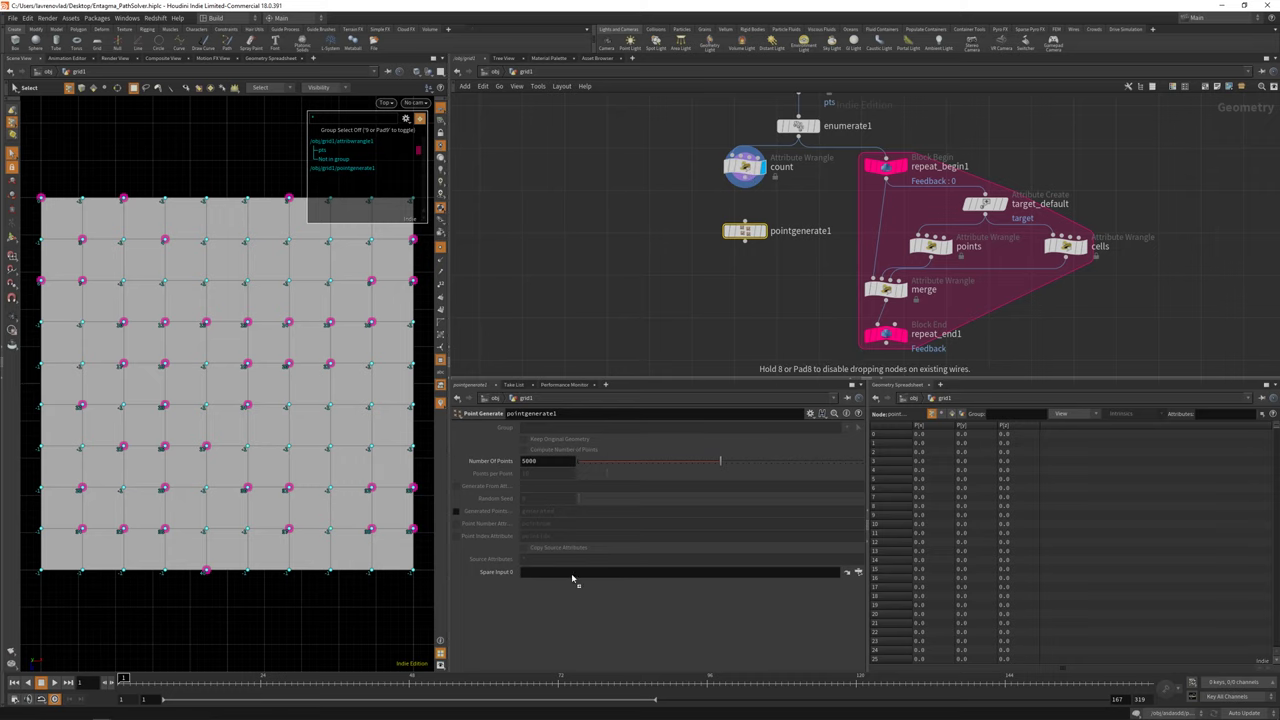
left_click(764, 229)
Set the Point Generate node's number of points to the expression detail(-1, "count", 0).
left_click(550, 460)
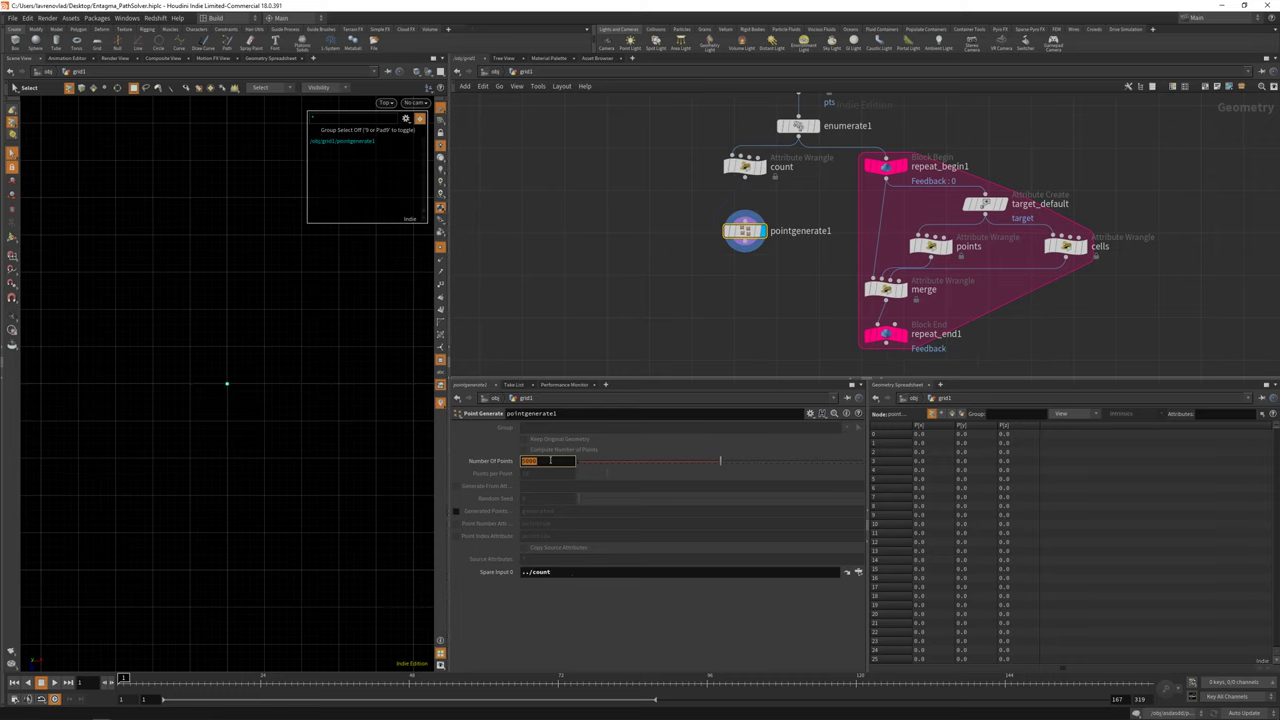
type("detail(")
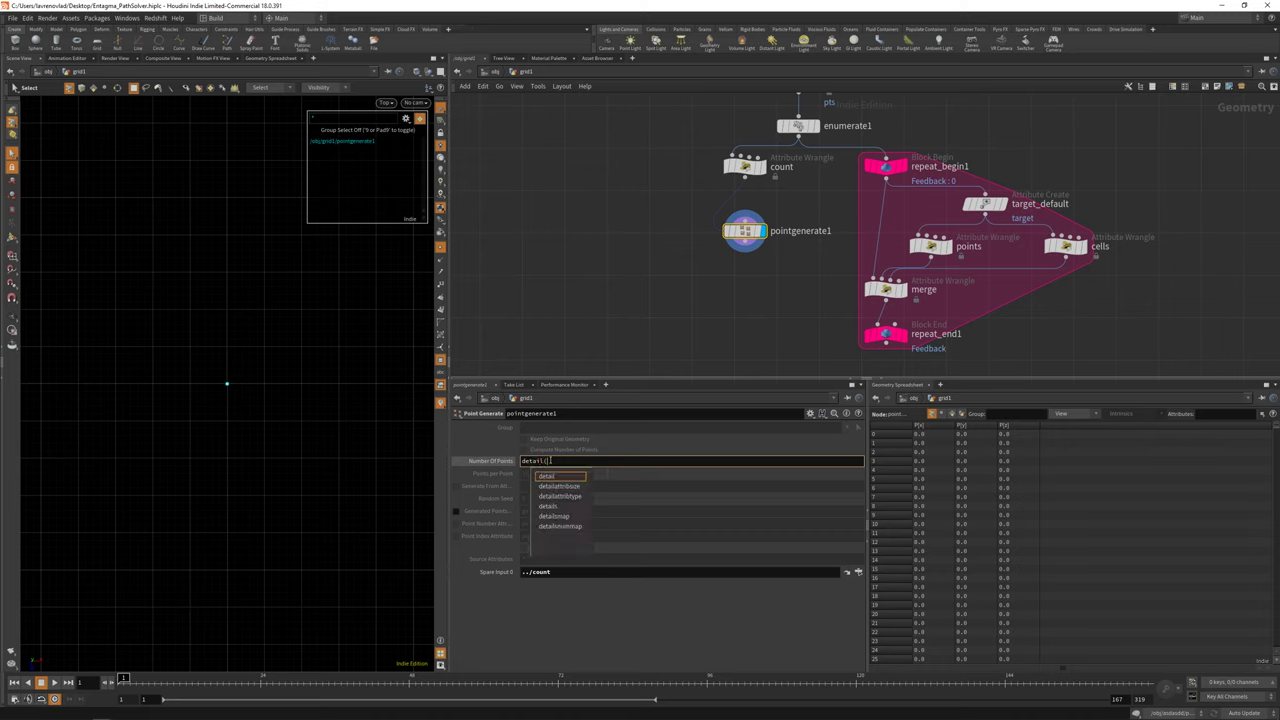
type("-1, \"count\", 0")
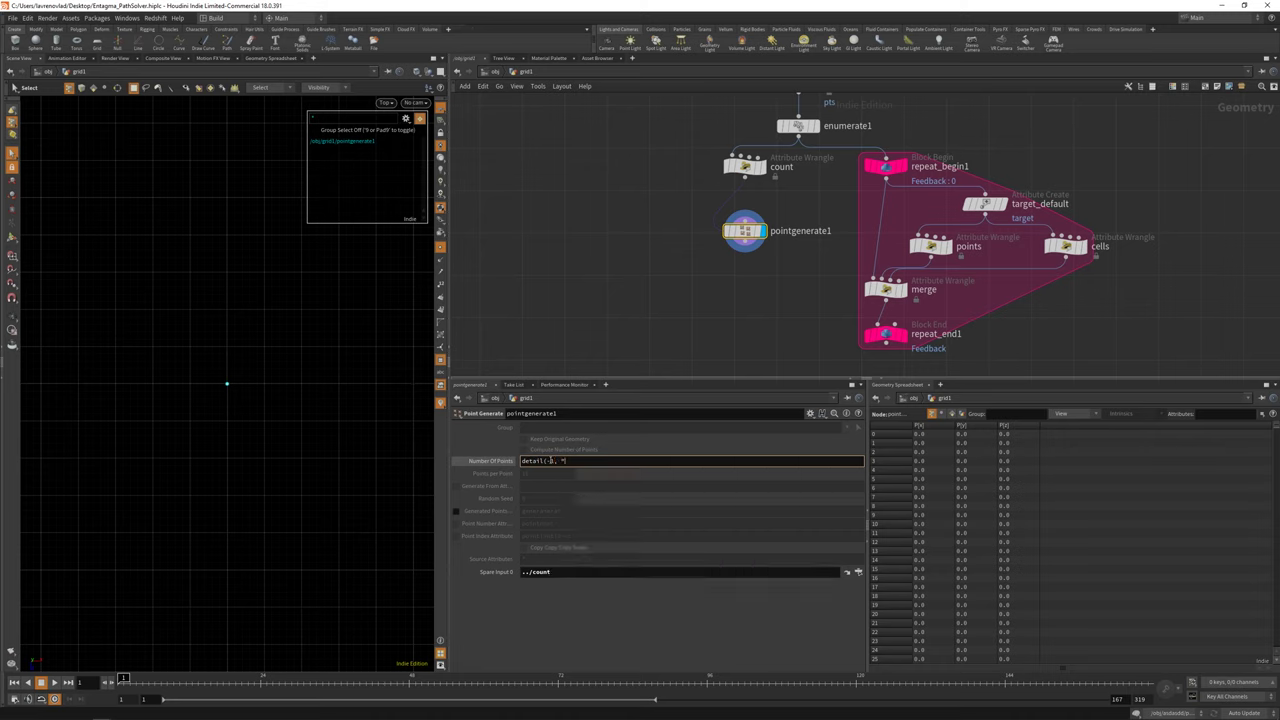
type(")")
key("Return")
Add an Enumerate node below pointgenerate1, connected to its output, and display it.
middle_click_drag(740, 257, 831, 194)
key("Tab")
type("enum")
key("Return")
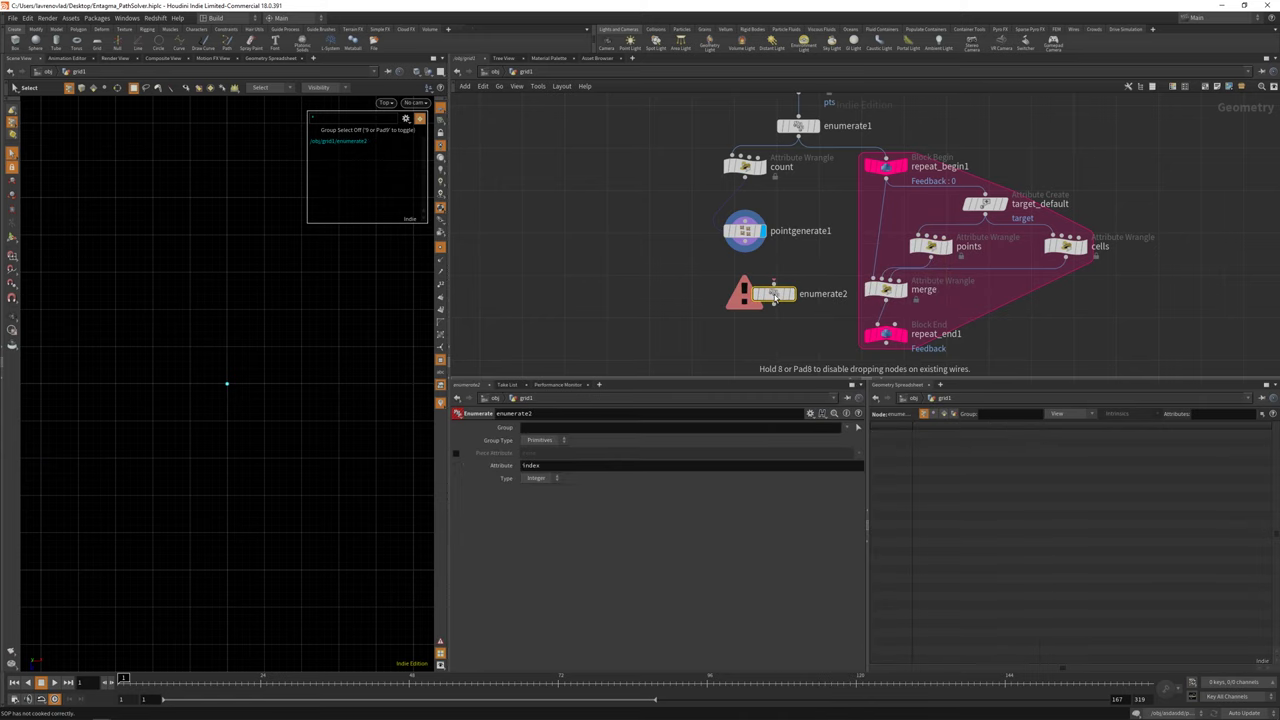
left_click(745, 284)
left_click(763, 281)
Set enumerate2's group type to Points and its attribute name to id.
left_click(541, 441)
left_click(536, 460)
double_click(543, 466)
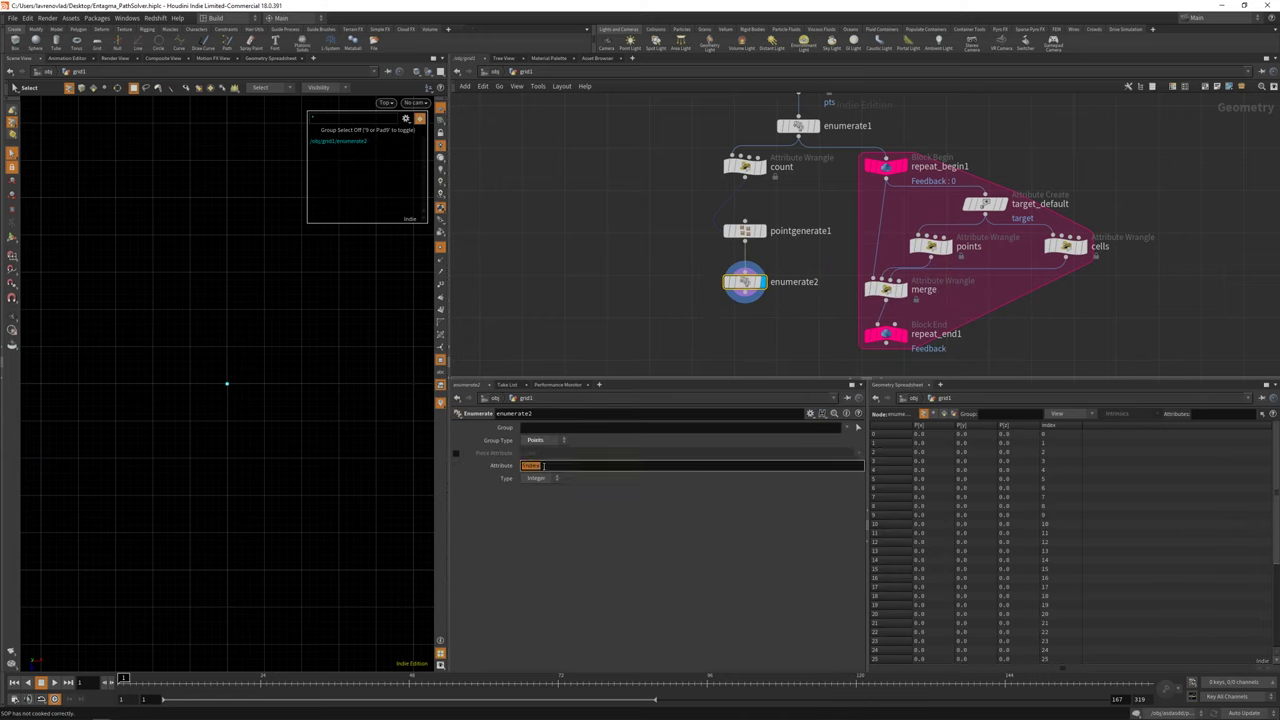
type("id")
key("Return")
scroll(713, 328, "down", 2)
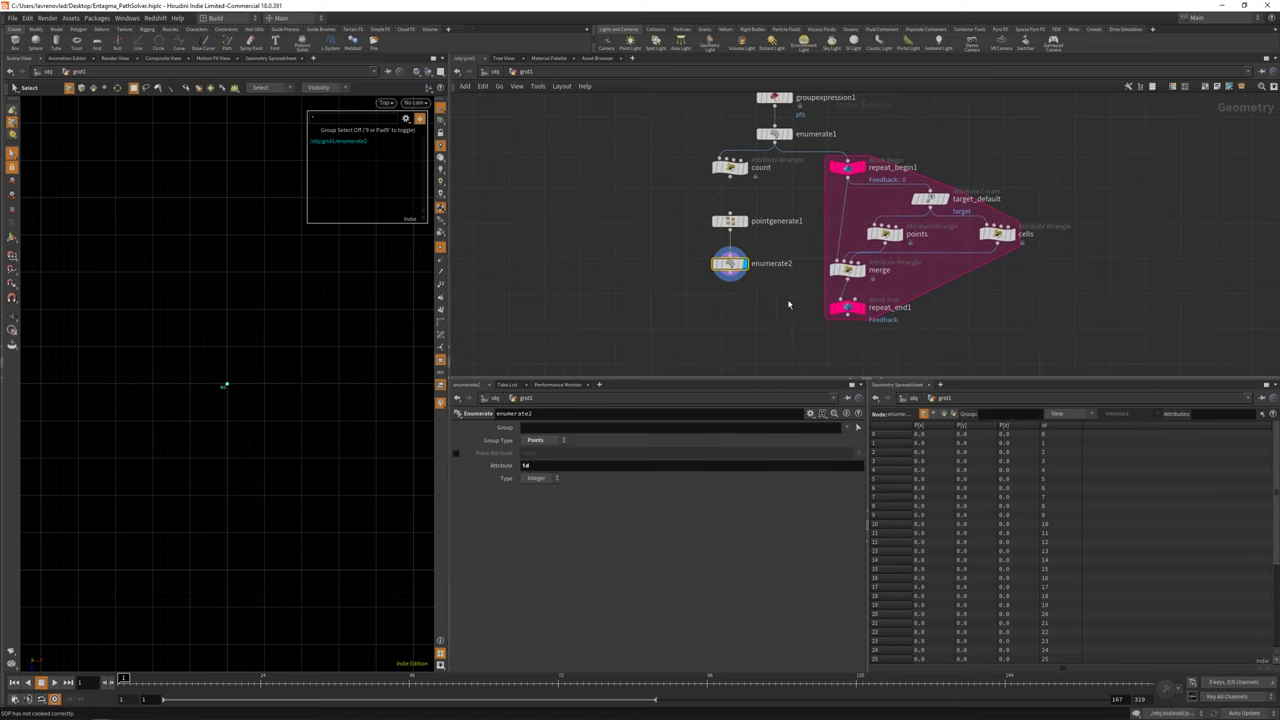
Compare the grid points output by repeat_end1 with the generated points from enumerate2.
key("r")
left_click(925, 302)
left_click(846, 308)
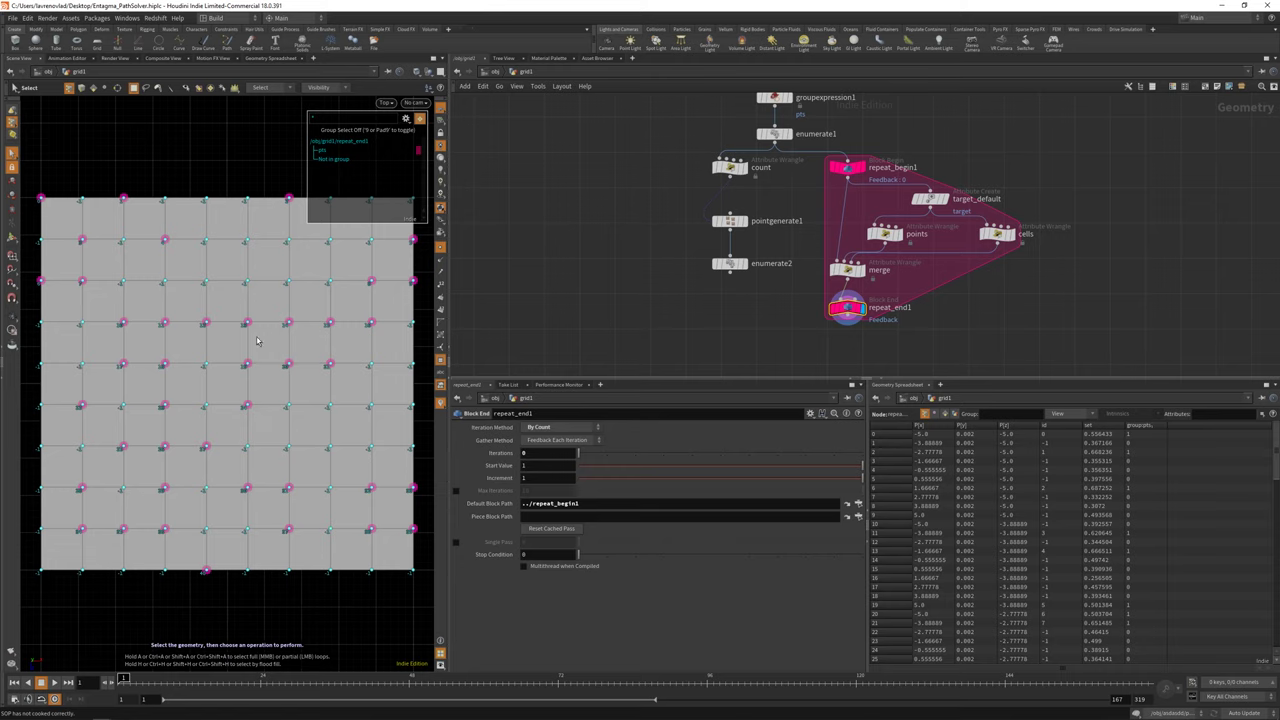
key("r")
left_click(729, 263)
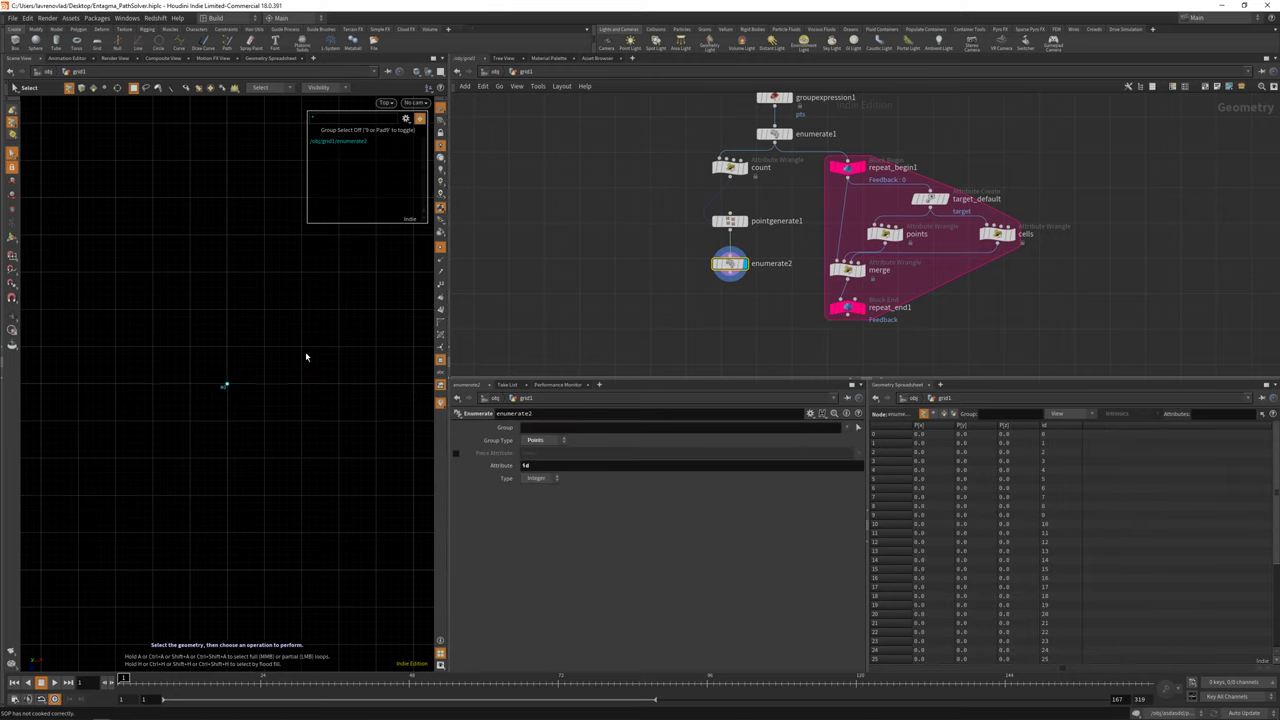
middle_click_drag(762, 303, 784, 304)
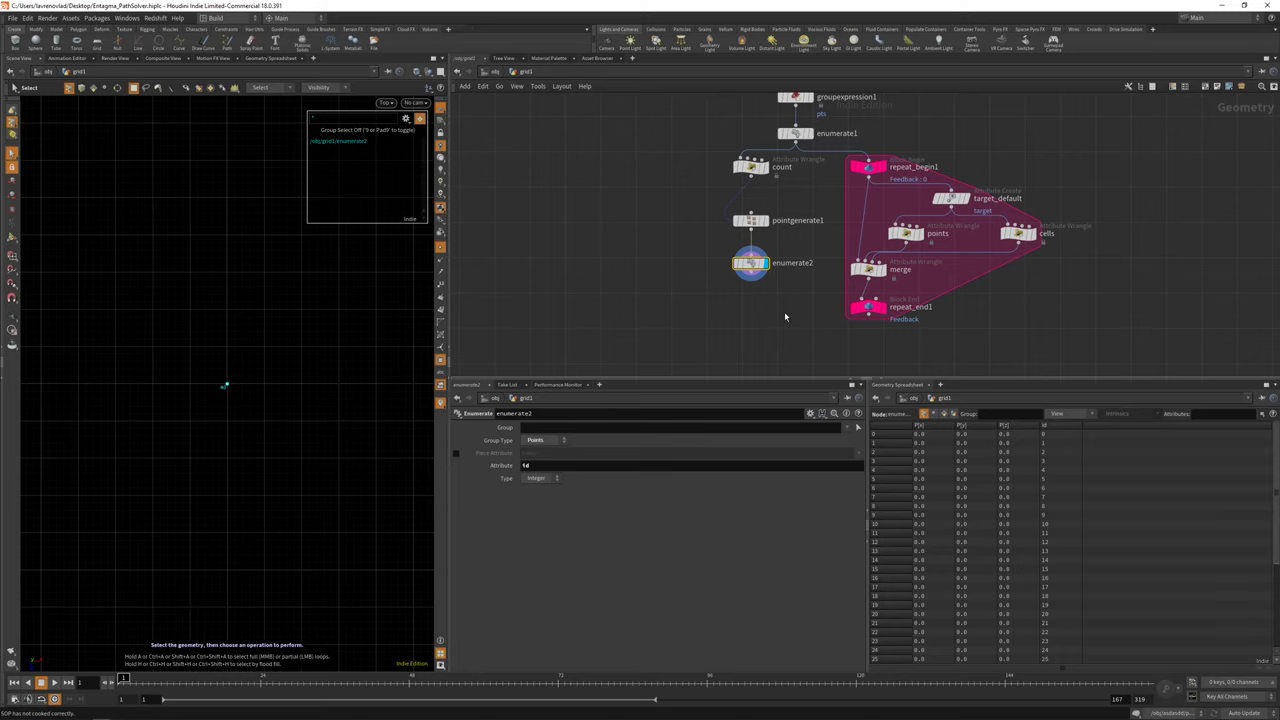
Add an Attribute Copy node with enumerate2 and repeat_end1 as inputs, display it, and clear its attribute name.
key("Tab")
left_click(905, 274)
left_click_drag(785, 325, 796, 339)
left_click_drag(751, 273, 786, 325)
key("r")
double_click(527, 515)
key("BackSpace")
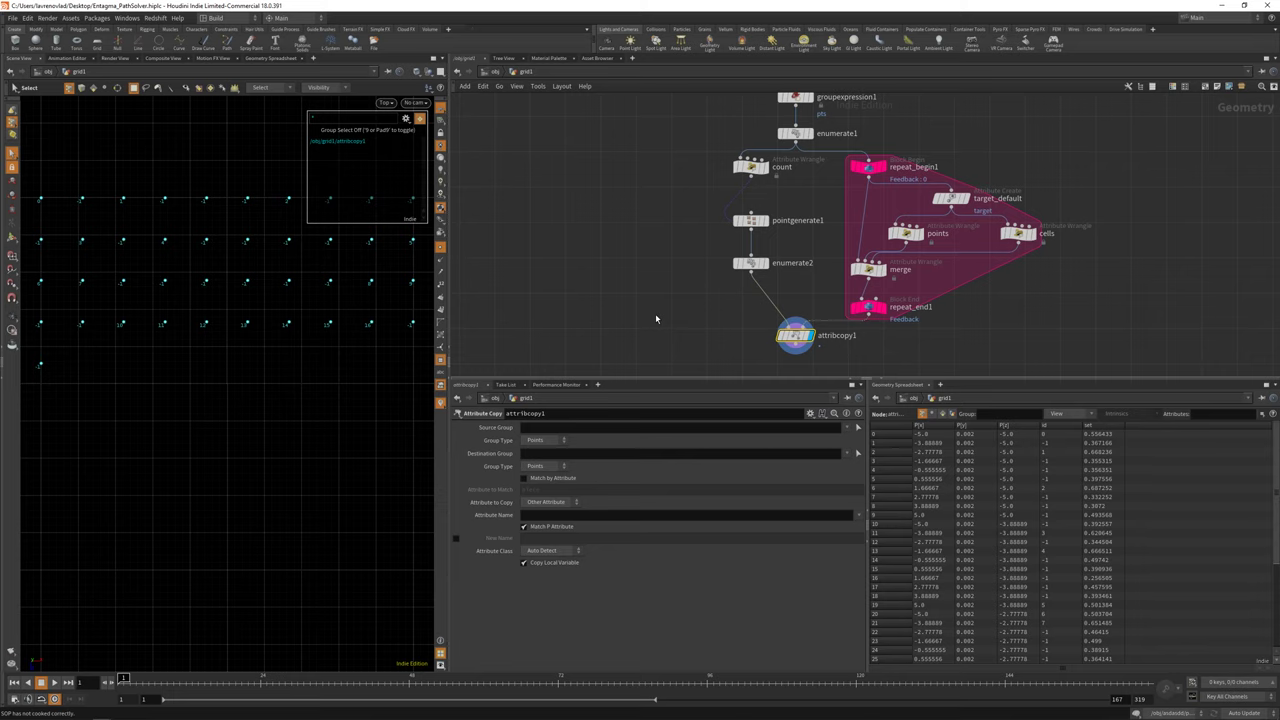
Enable Match by Attribute on attribcopy1 and set the attribute to match to id.
left_click(552, 480)
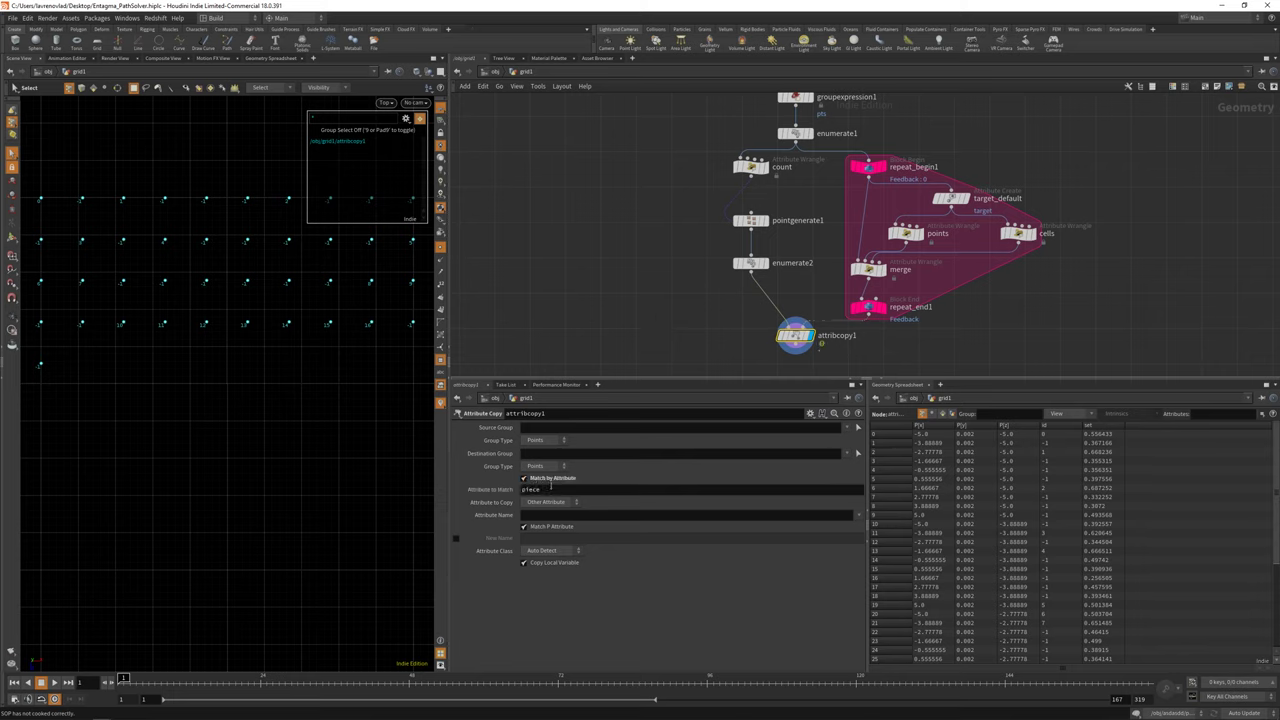
double_click(546, 490)
type("id")
key("Return")
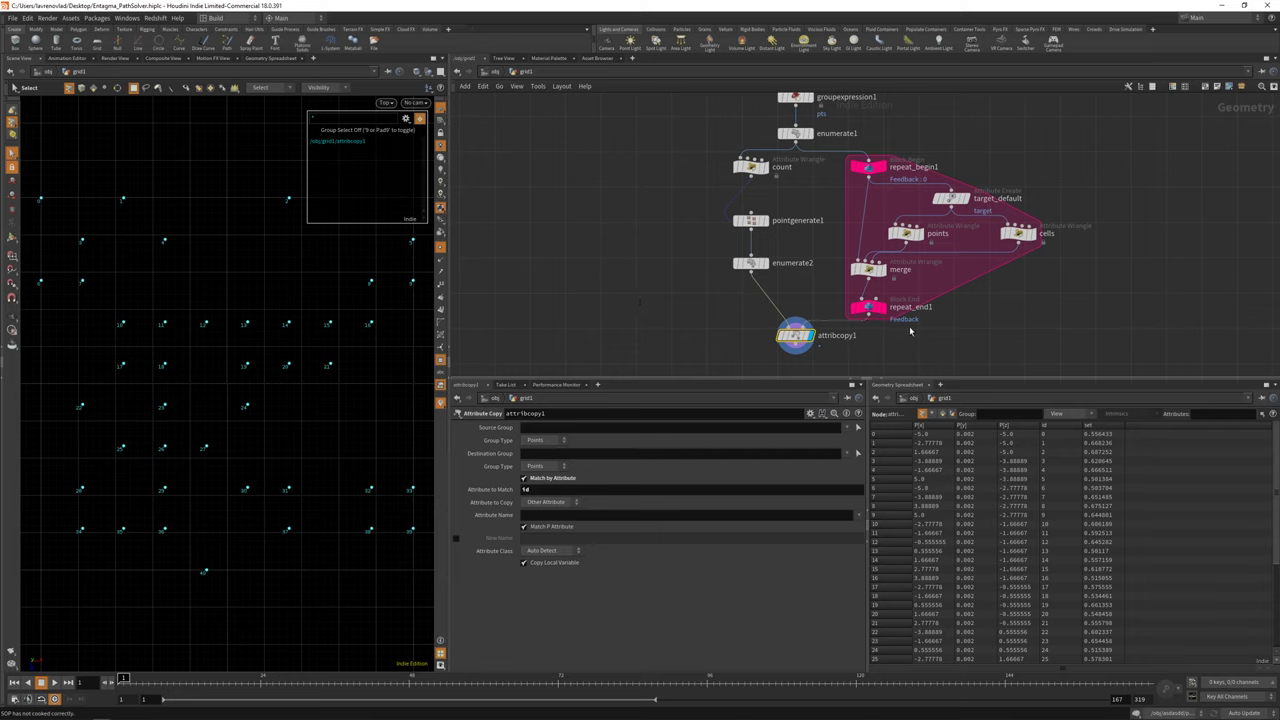
Drive repeat_end1's iterations with $F and return to attribcopy1 to preview the points from frame 1.
mouse_move(876, 313)
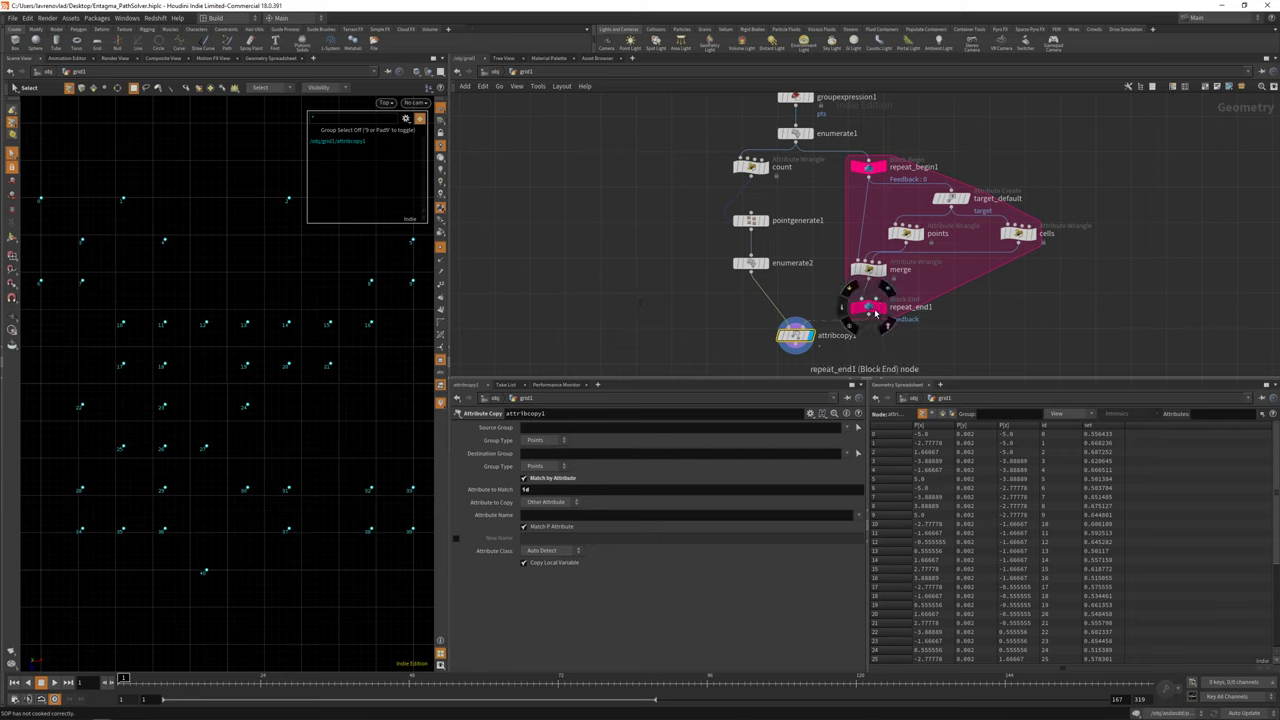
left_click(868, 307)
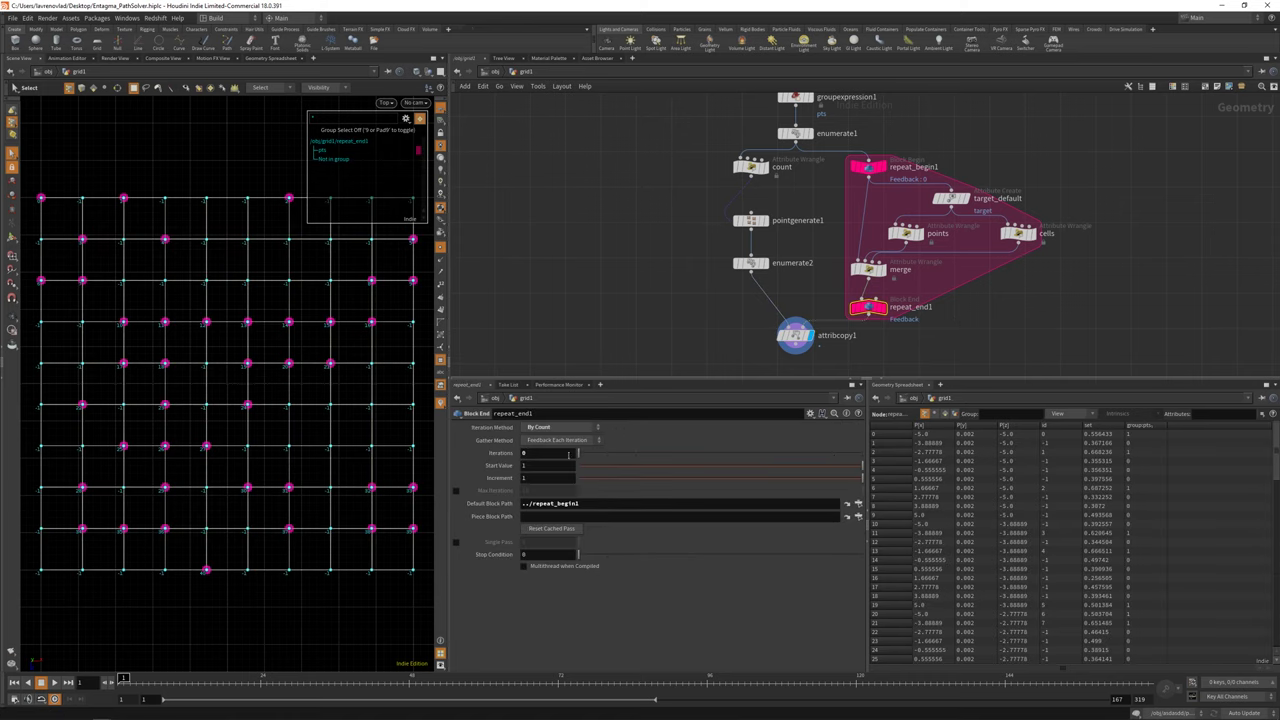
left_click(569, 455)
type("3")
type("$F")
key("Return")
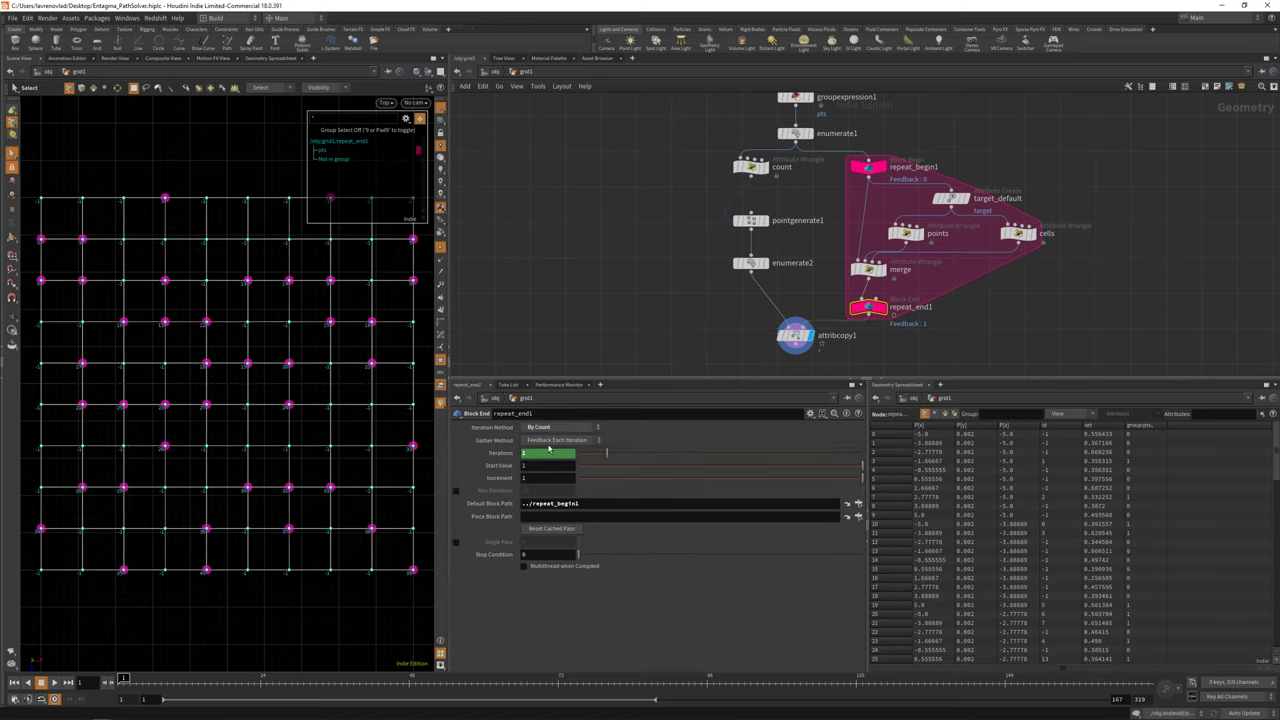
left_click(795, 335)
left_click(125, 679)
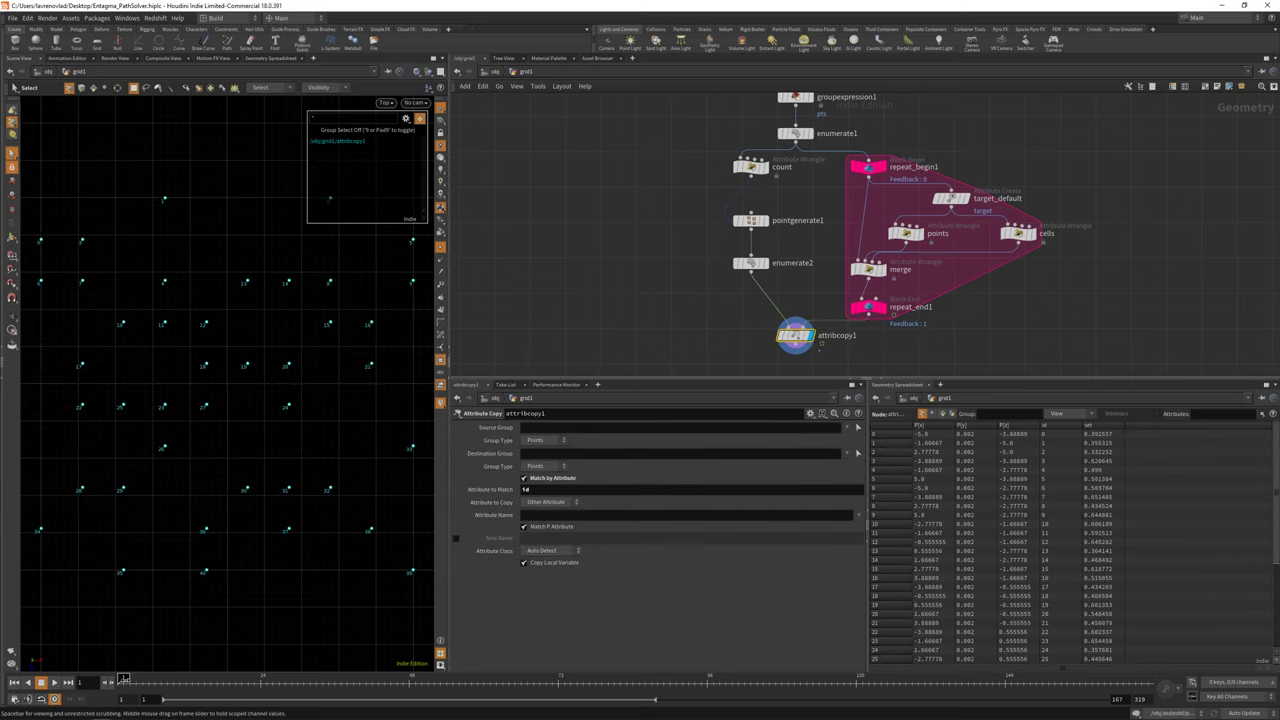
Add a Retime node below attribcopy1, wire it to that node's output and display it.
mouse_move(125, 679)
left_mouse_down()
mouse_move(199, 679)
mouse_move(123, 679)
left_mouse_up()
middle_click_drag(955, 347, 991, 286)
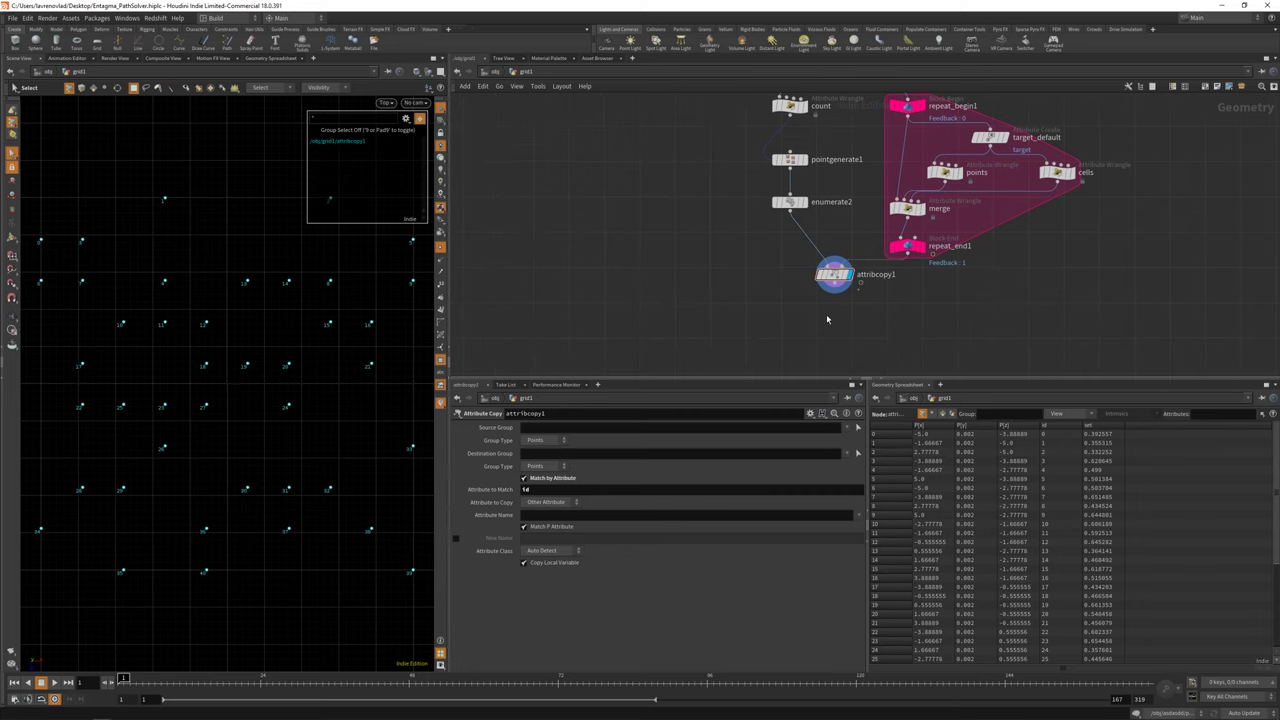
key("Tab")
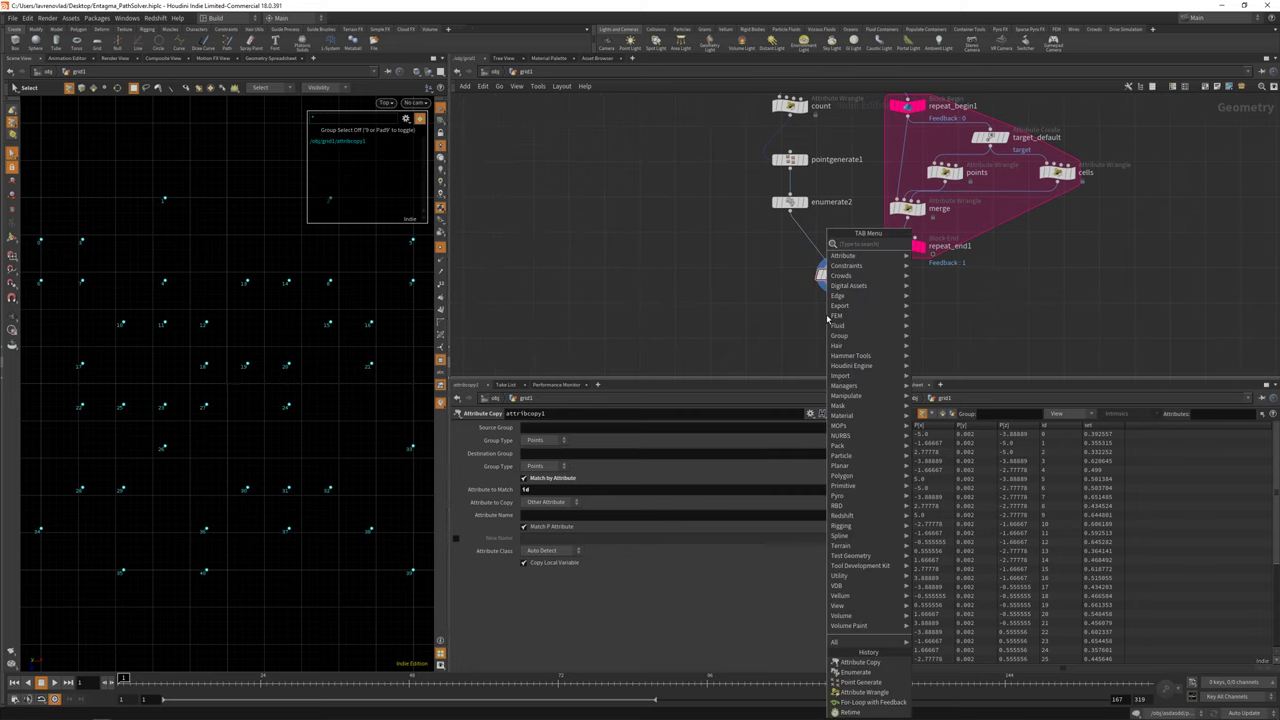
type("null")
key("Return")
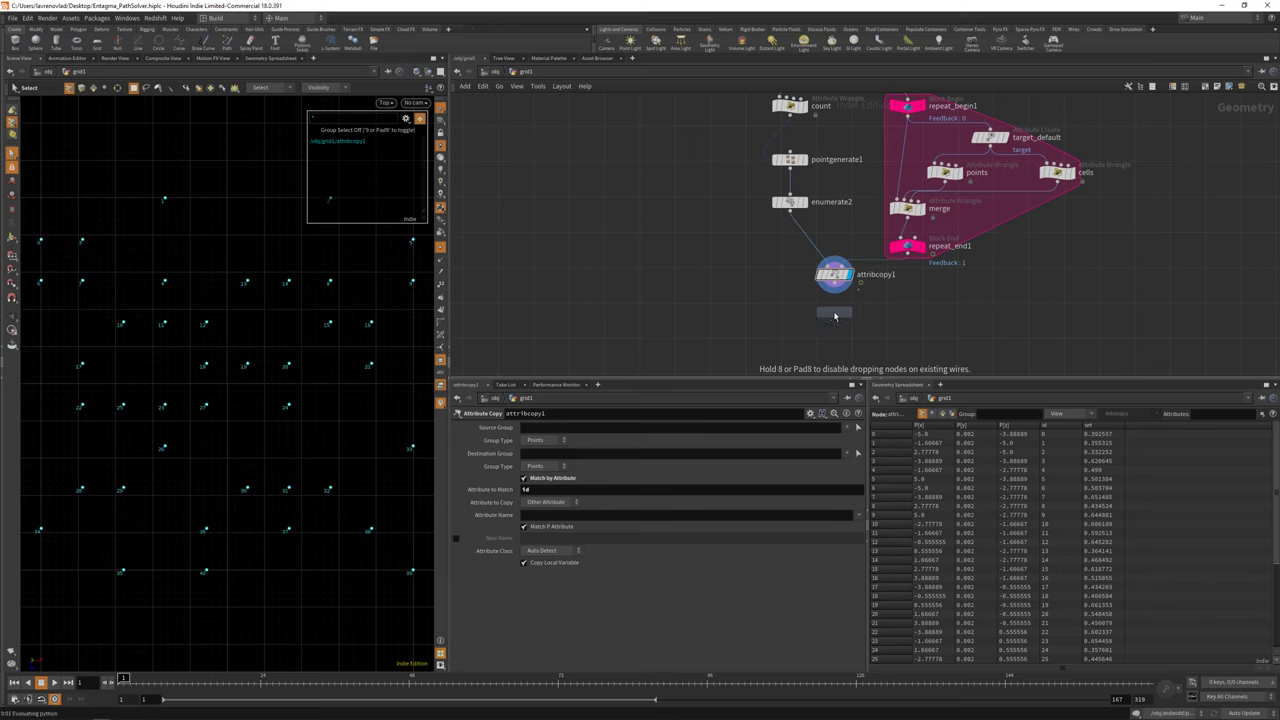
left_click(827, 318)
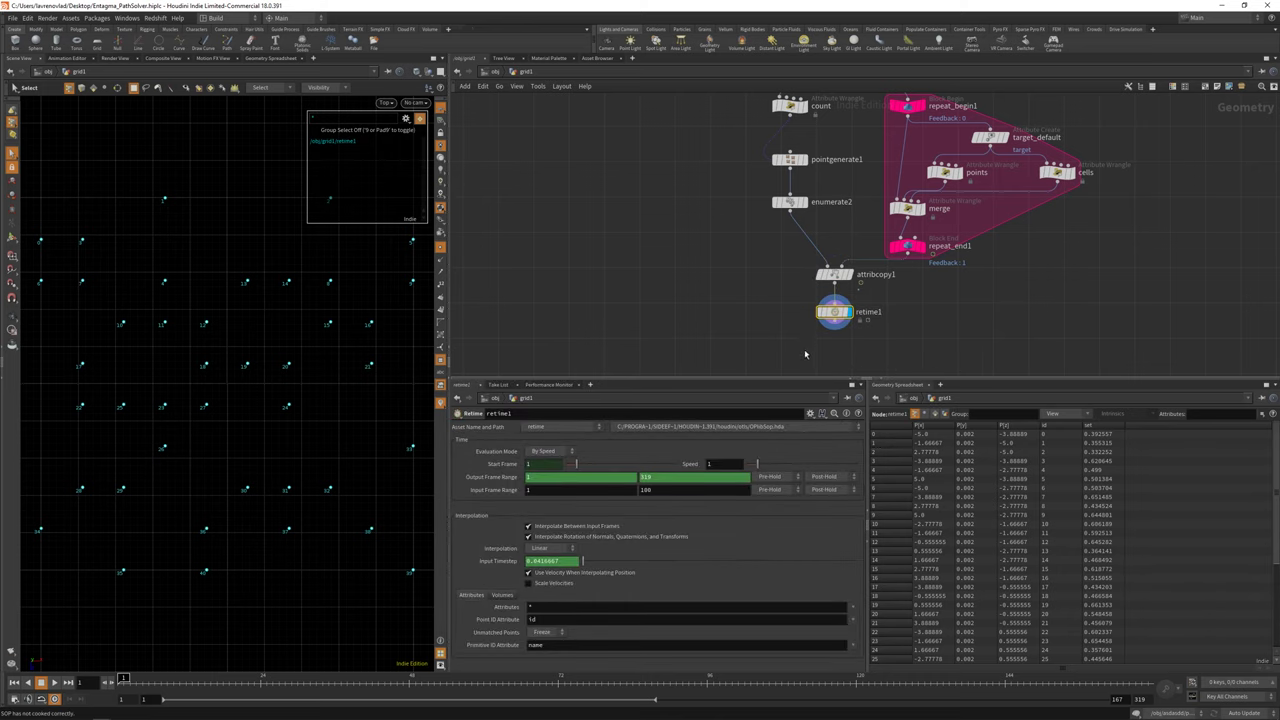
Set retime1's speed to 0.1 and the input frame range's end behaviour to Post-Extend.
double_click(726, 463)
type("0.1")
left_click(826, 489)
left_click(820, 511)
middle_click_drag(1002, 330, 1013, 335)
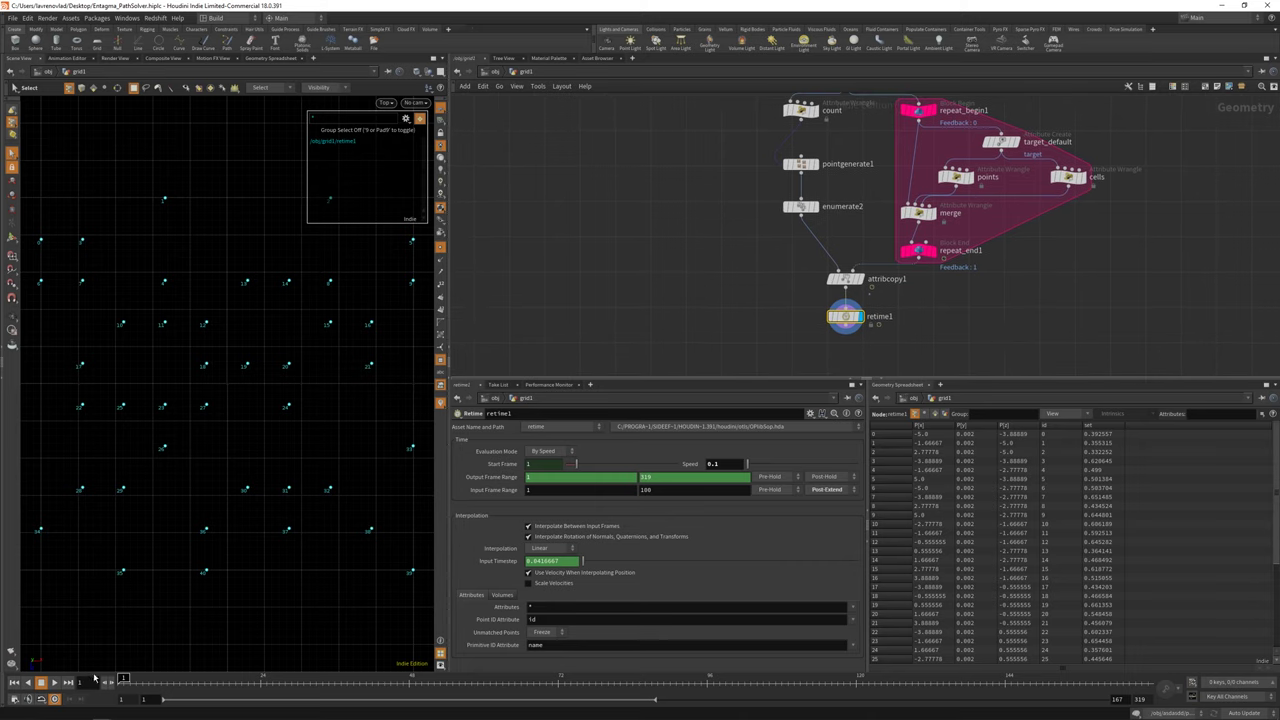
Play and scrub the retimed animation up to frame 124 to check how the points move.
left_click(54, 682)
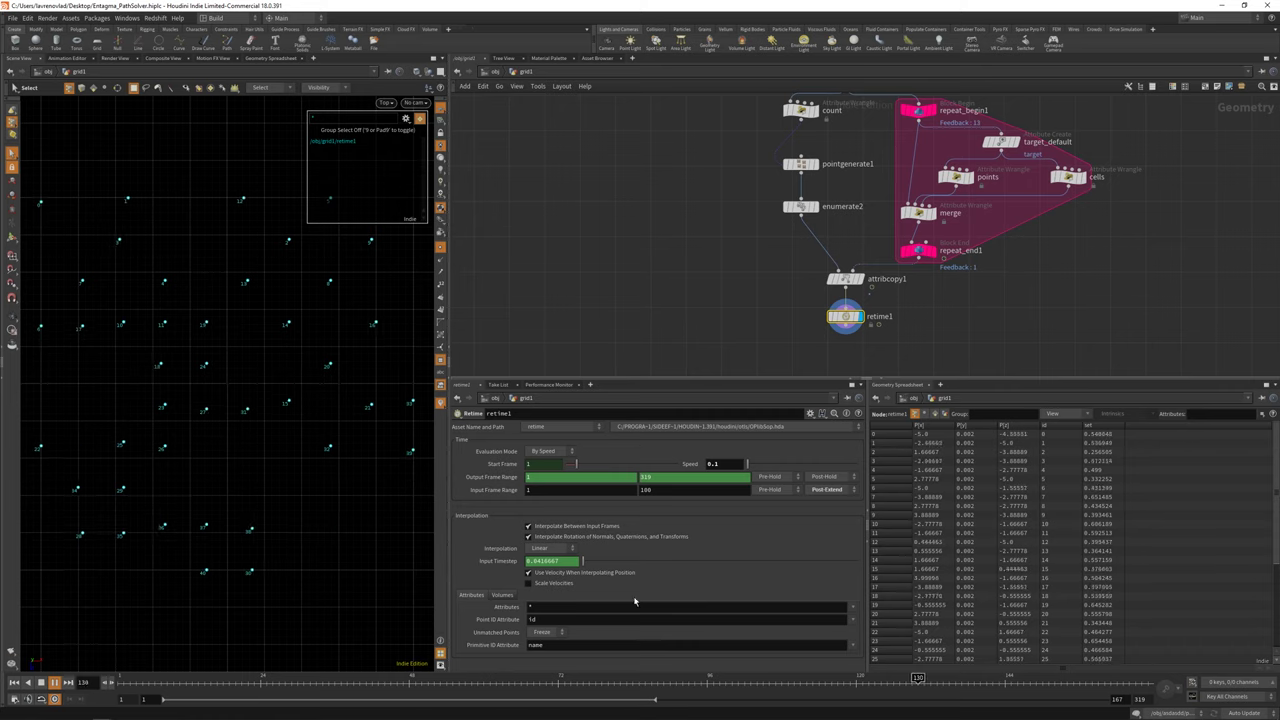
left_click(570, 679)
left_click_drag(592, 680, 874, 679)
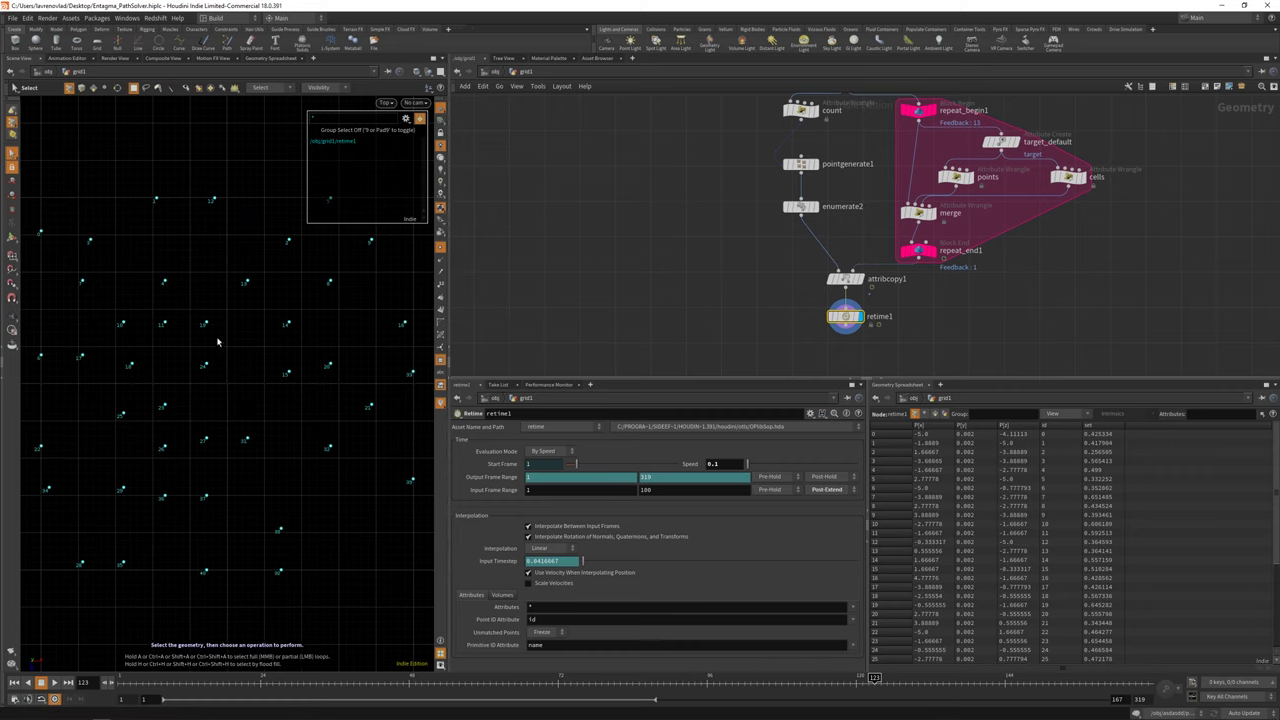
mouse_move(876, 679)
left_mouse_down()
mouse_move(1037, 679)
mouse_move(900, 679)
left_mouse_up()
left_click_drag(545, 679, 880, 678)
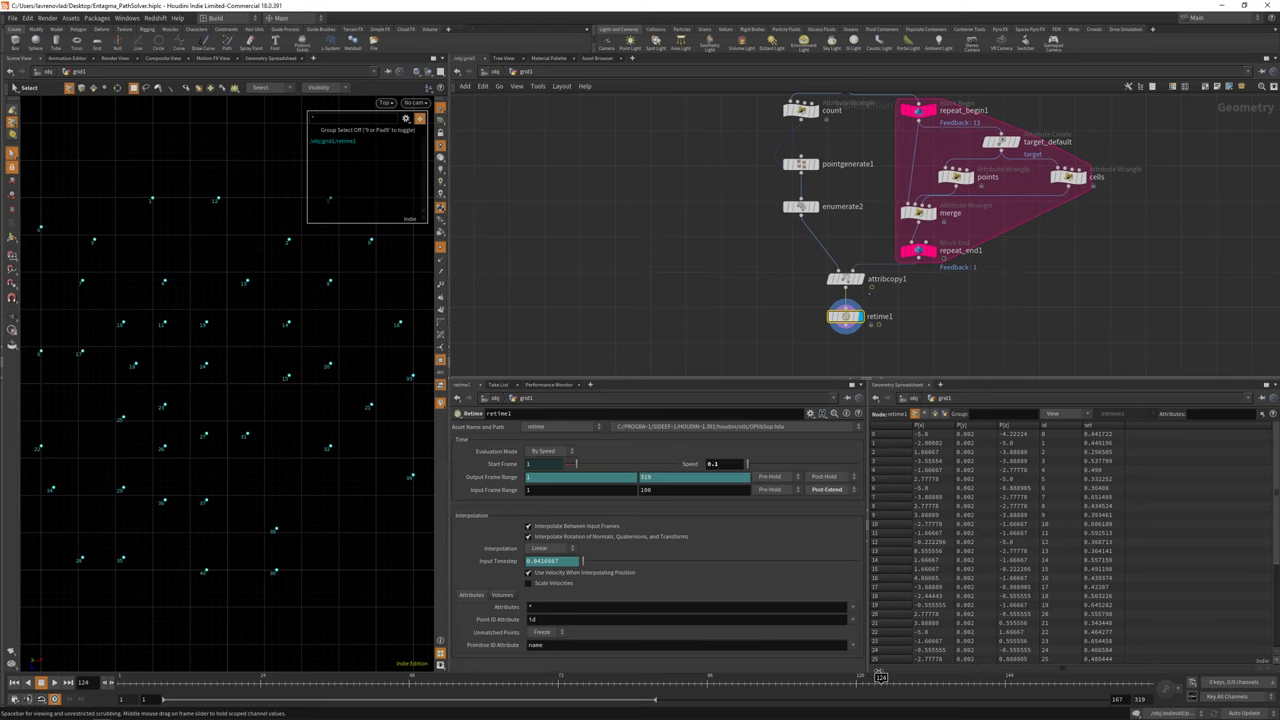
left_click(955, 177)
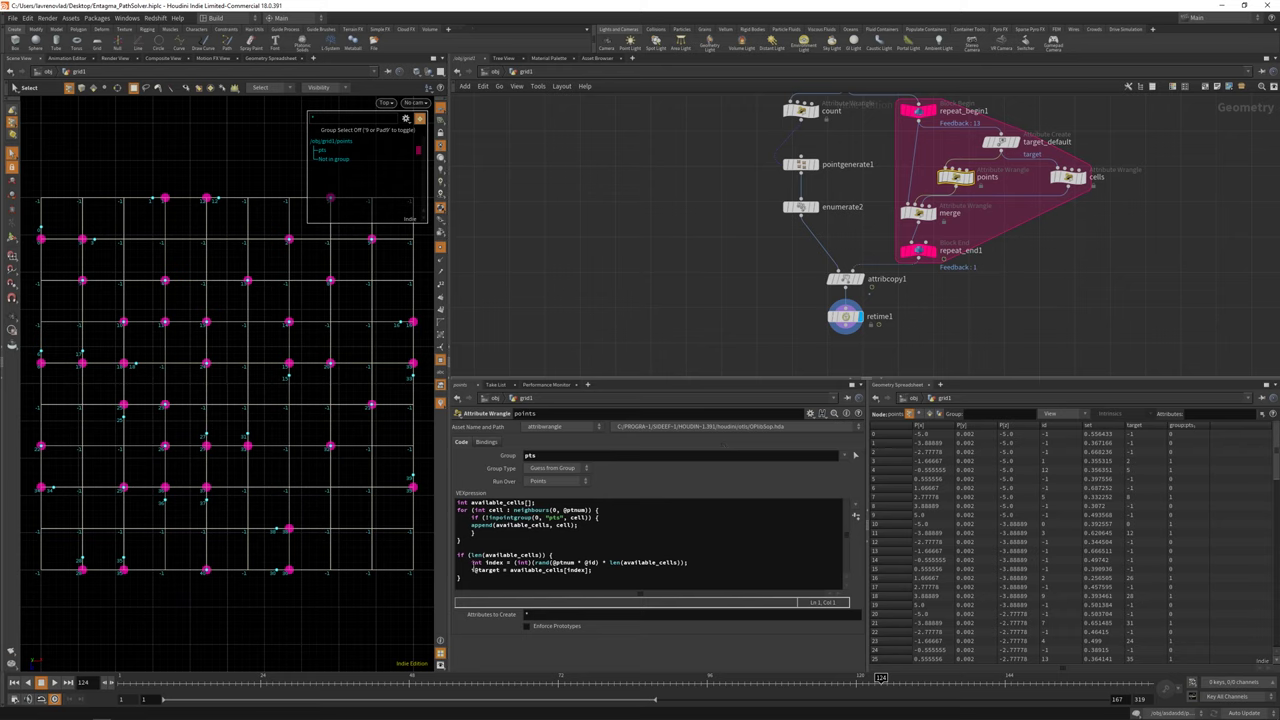
left_click_drag(471, 563, 688, 563)
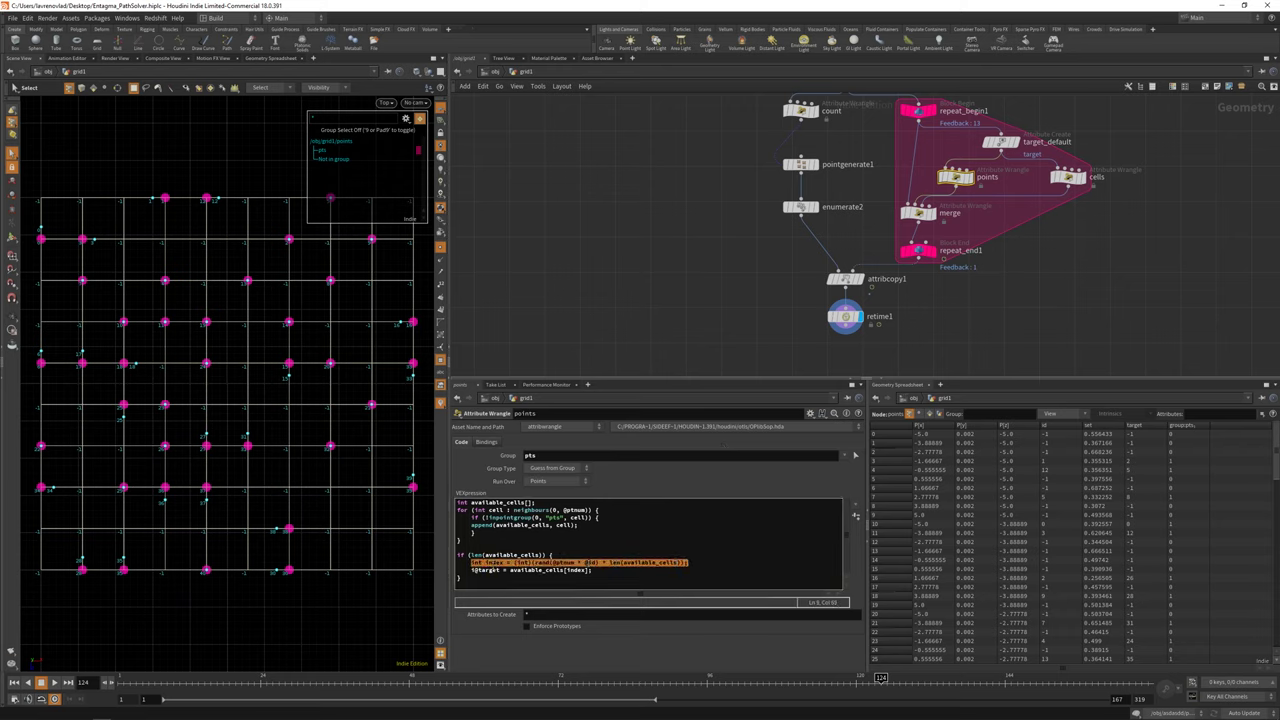
left_click(577, 563)
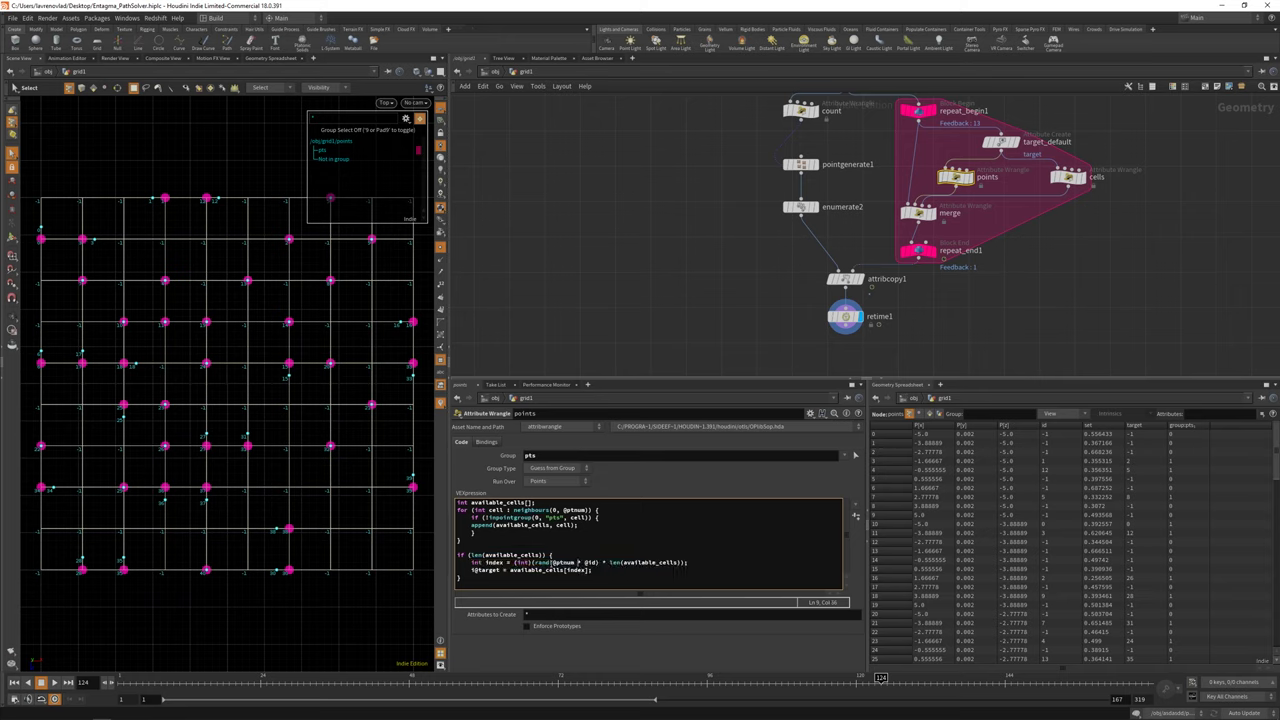
double_click(556, 563)
left_click_drag(584, 563, 597, 563)
left_click(696, 561)
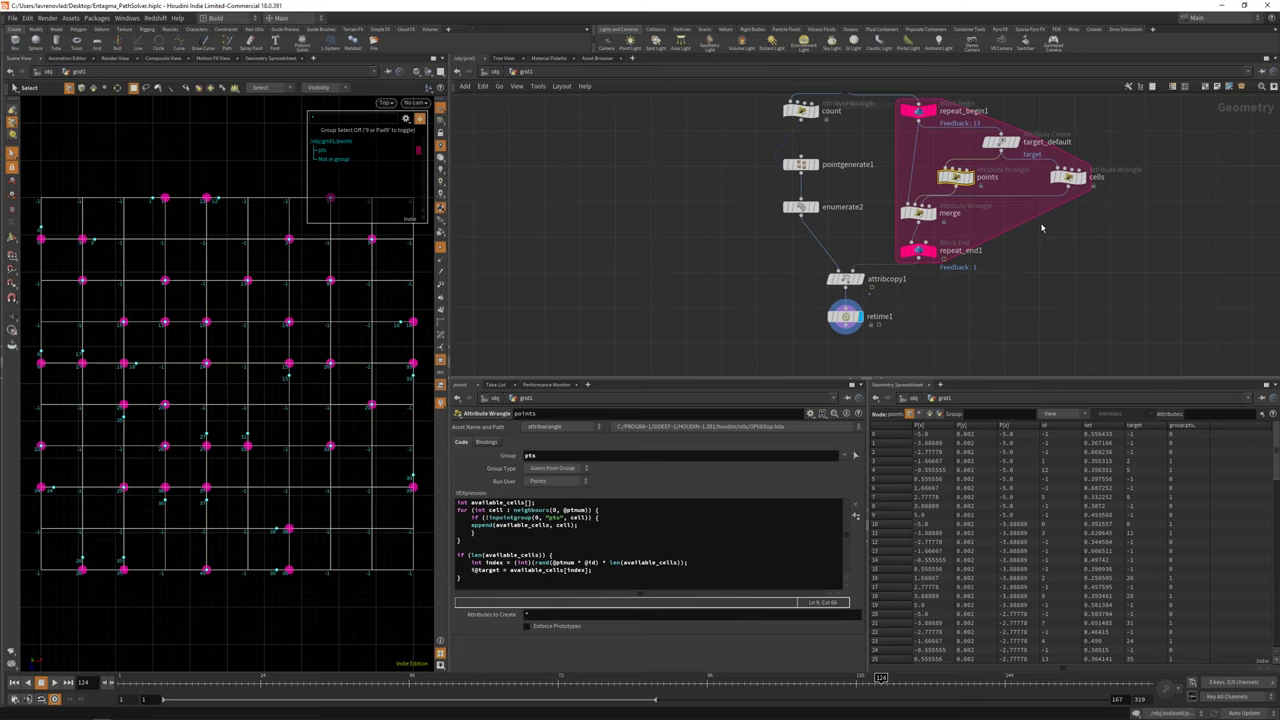
Create a meta import node from repeat_begin1 and place it inside the loop block above cells.
middle_click_drag(1041, 228, 1033, 250)
left_click(909, 132)
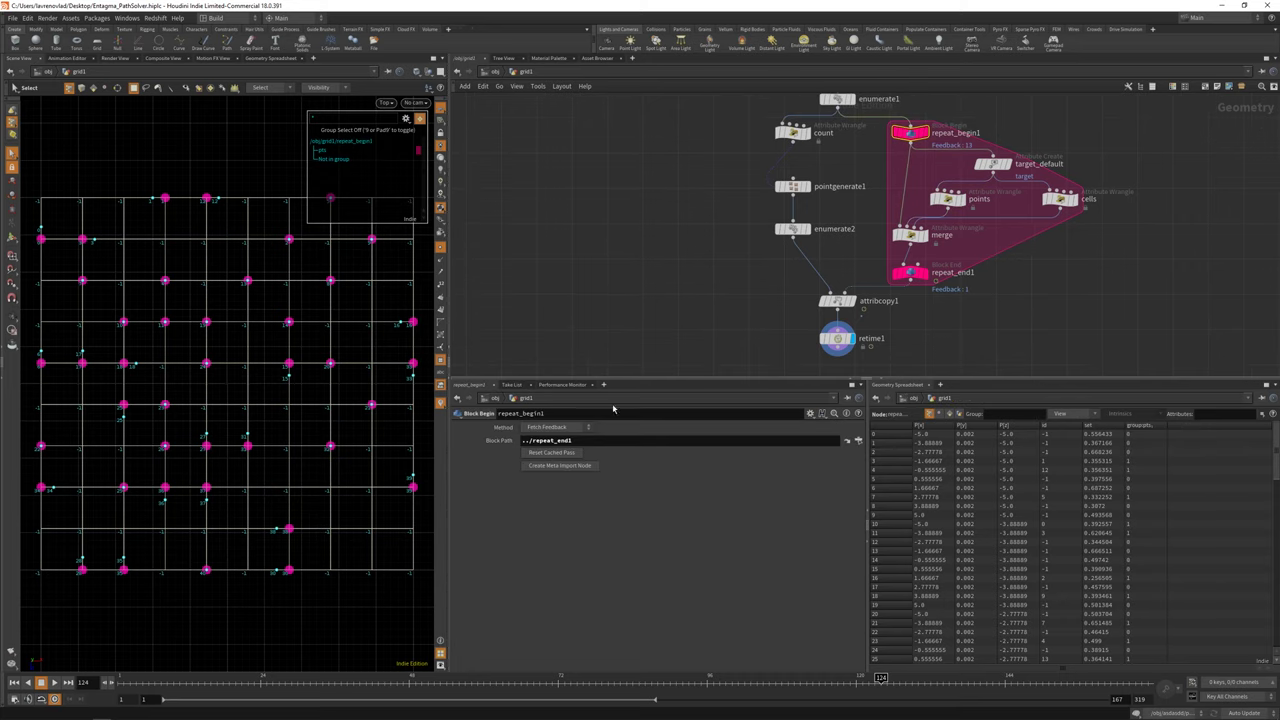
left_click(559, 465)
left_click(1067, 138)
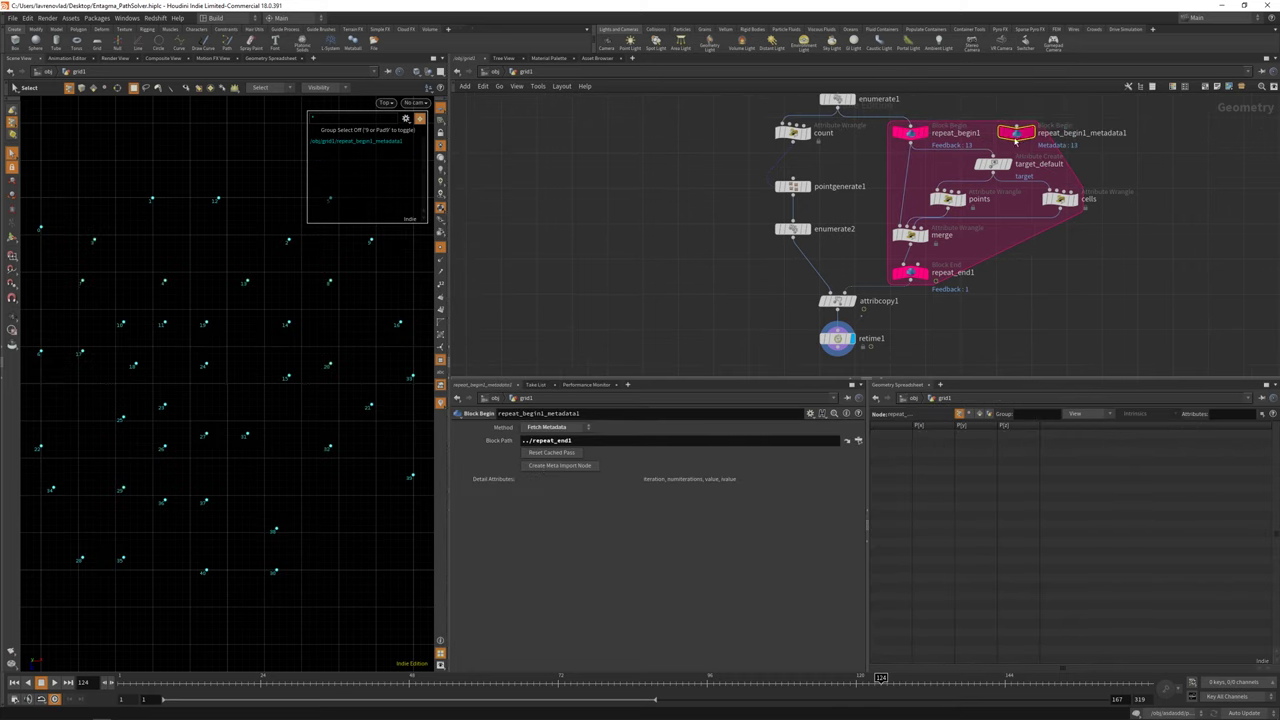
Add a spare input to both the points and cells wrangles, pointing each to repeat_begin1_metadata1.
left_click(947, 198)
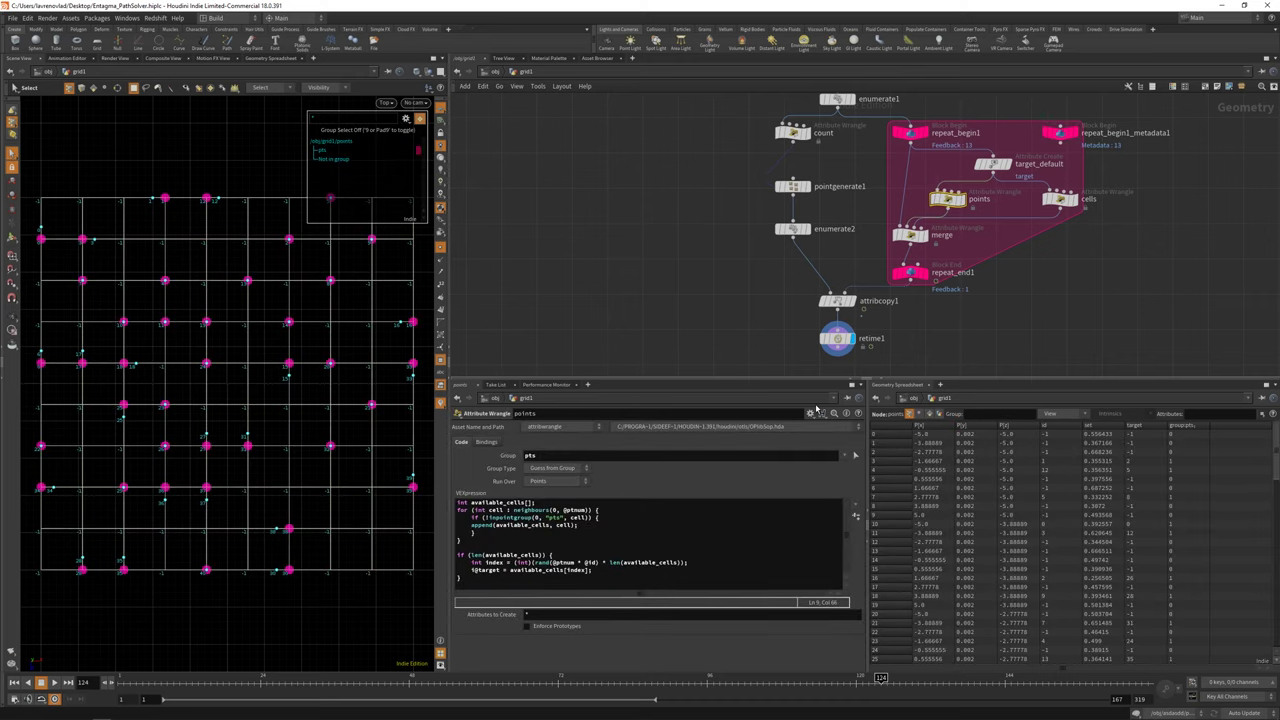
left_click_drag(1060, 132, 630, 607)
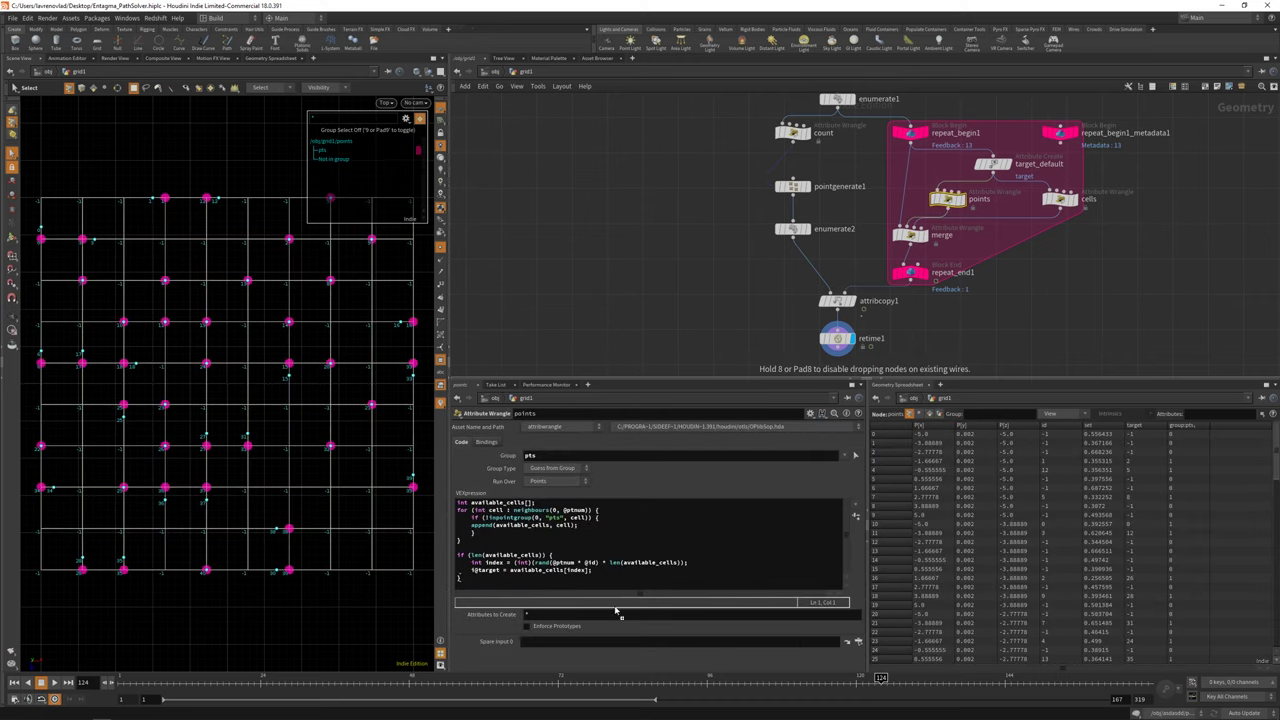
left_click(1060, 198)
left_click(810, 413)
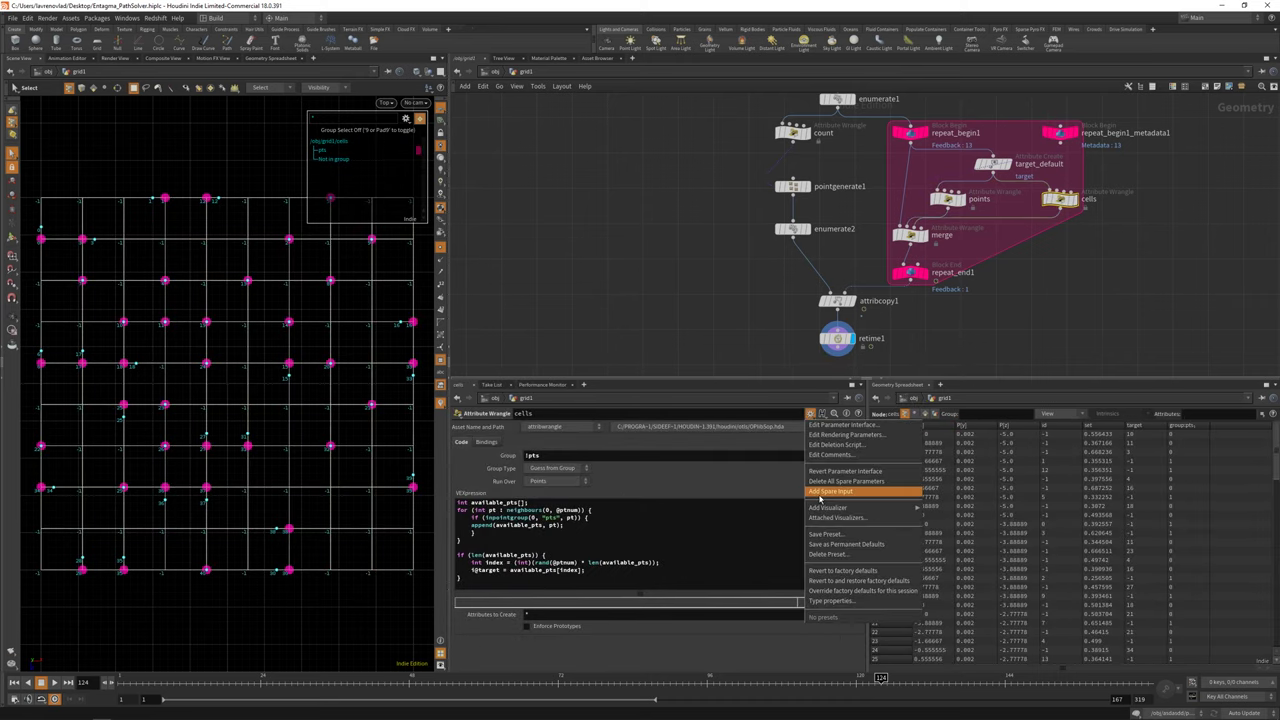
left_click(820, 492)
left_click_drag(1060, 132, 560, 641)
Add detail(-1, "iteration") as the second argument of rand in the points wrangle's index line.
left_click(952, 200)
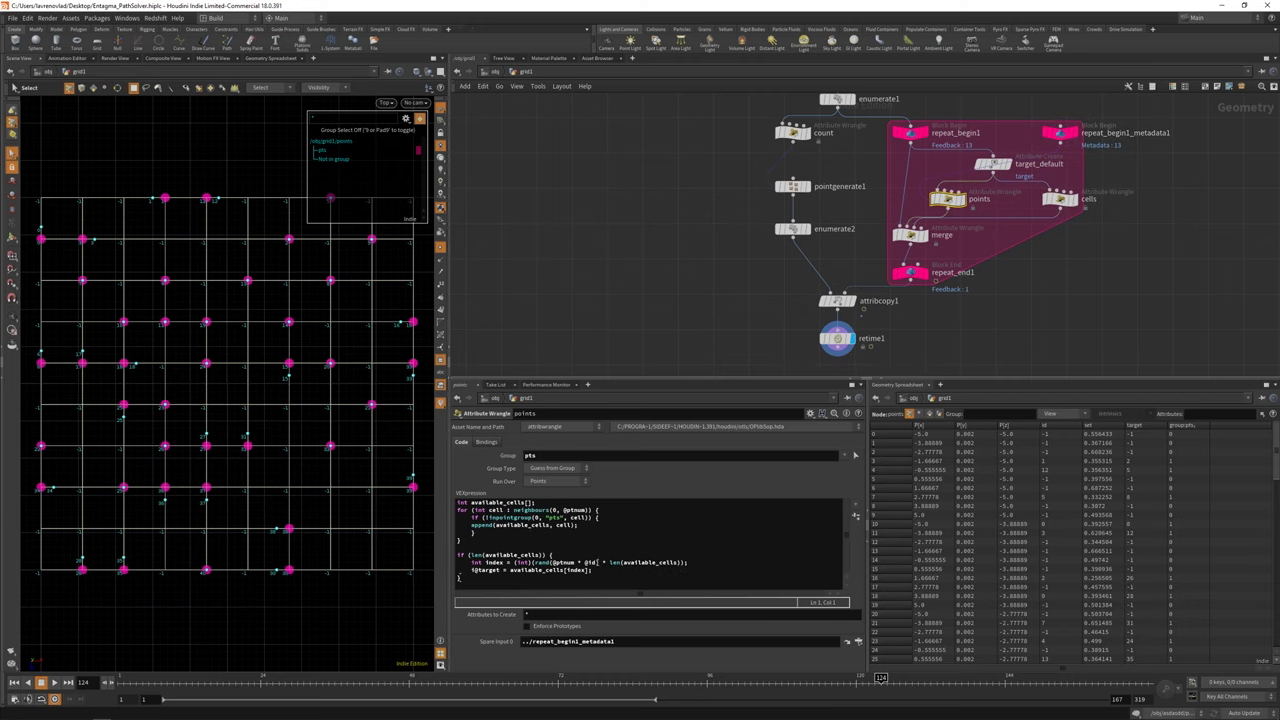
left_click(597, 563)
type(", ")
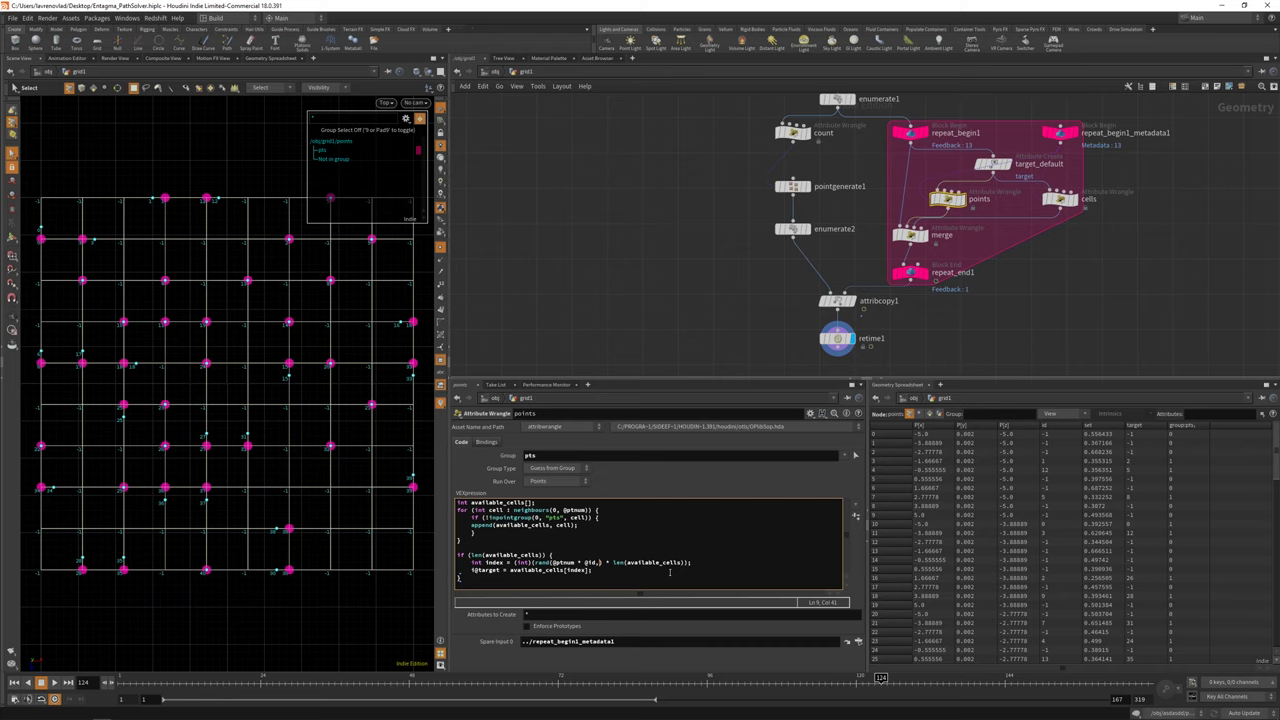
type("detail(-")
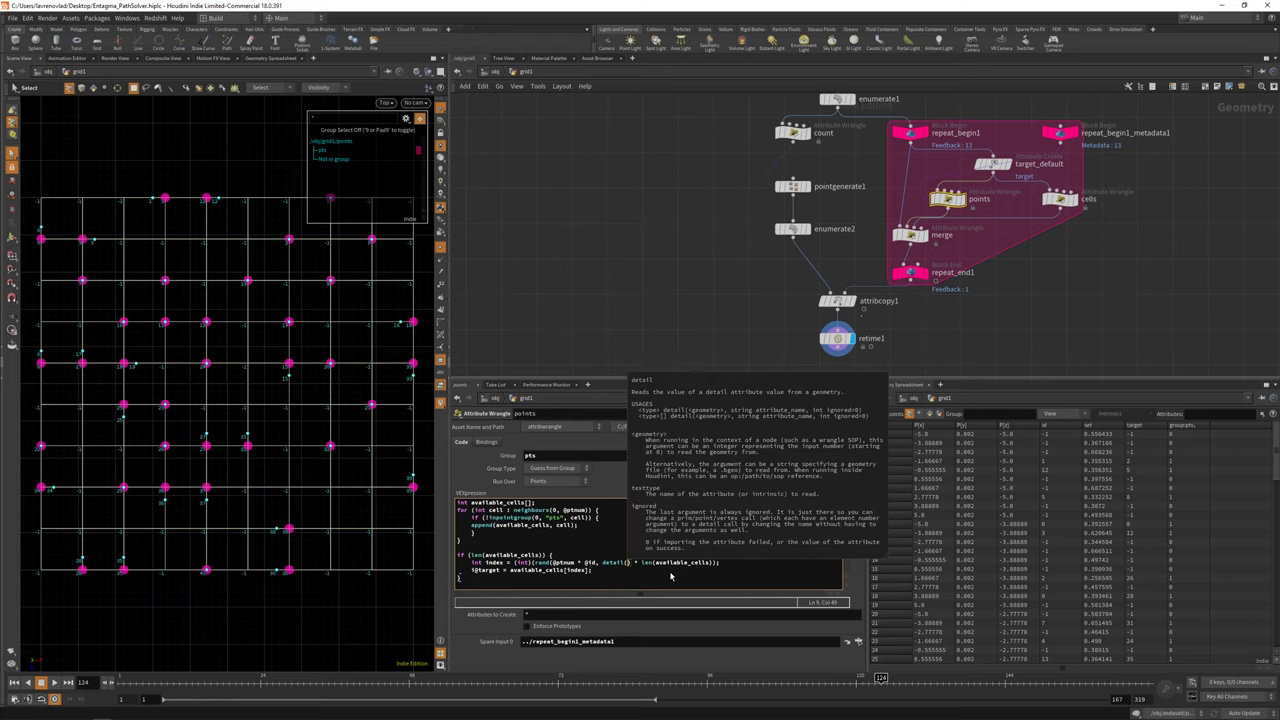
type("1, \"iteration\")")
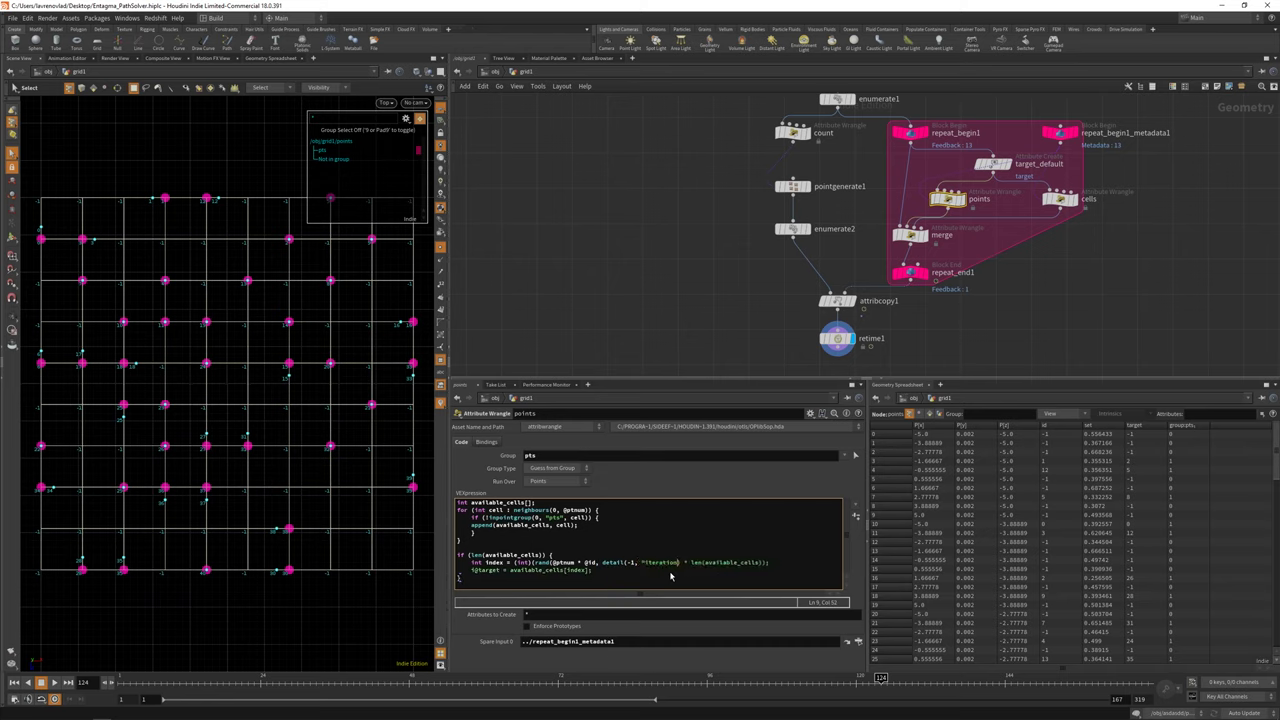
Copy the detail(-1, "iteration") argument into the rand call of the cells wrangle.
left_click_drag(596, 563, 683, 563)
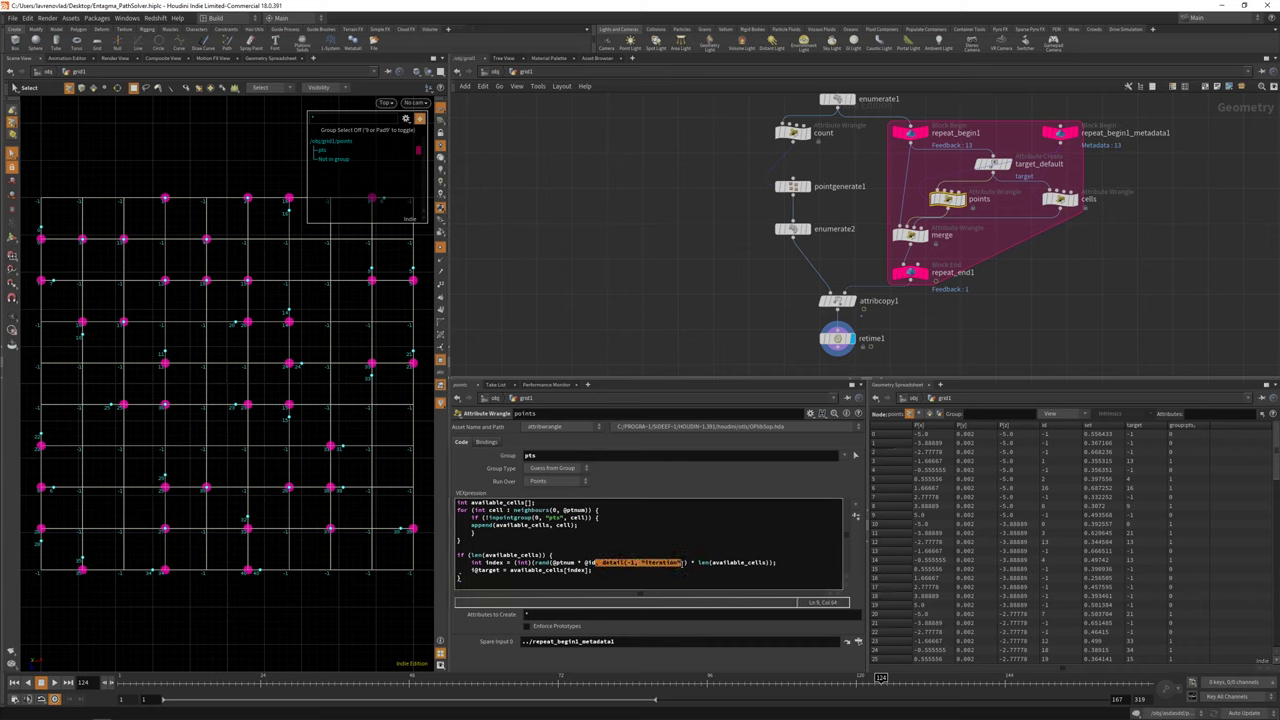
left_click(1060, 198)
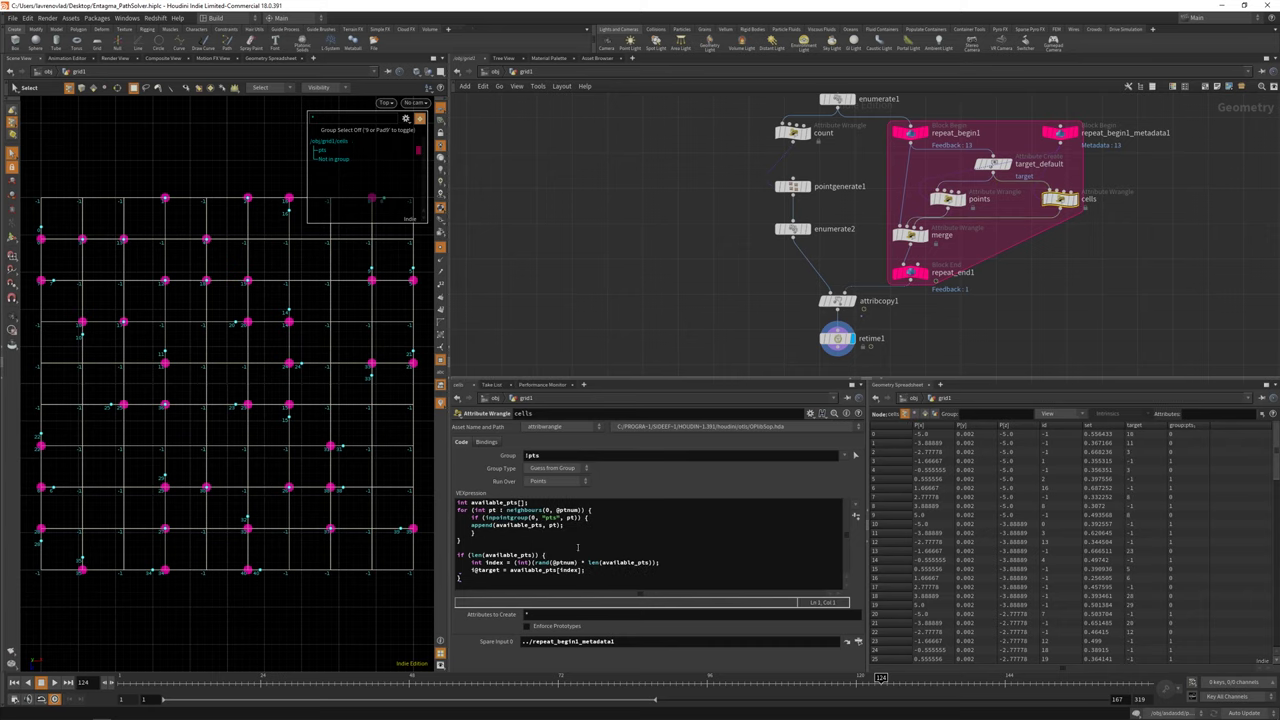
left_click(580, 562)
type(", detail(-1, \"iteration\")")
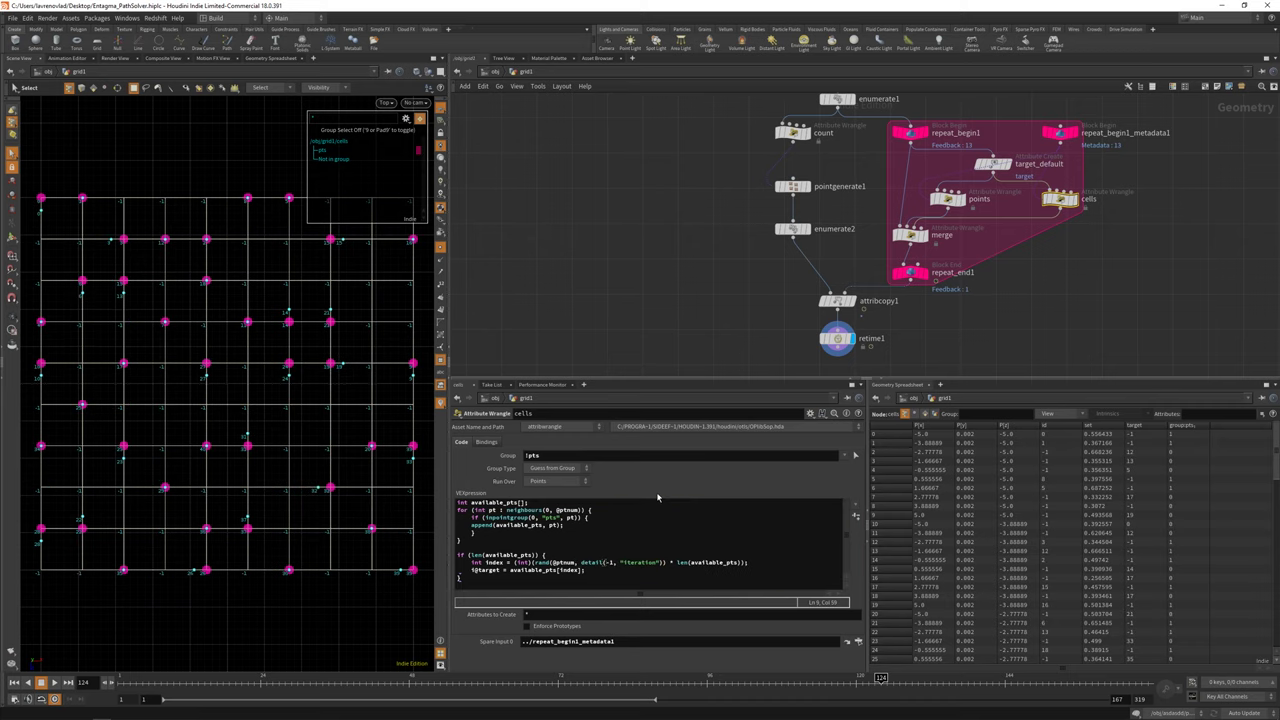
Show the grid as a template behind retime1's points and play the animation from the first frame.
left_click(838, 339)
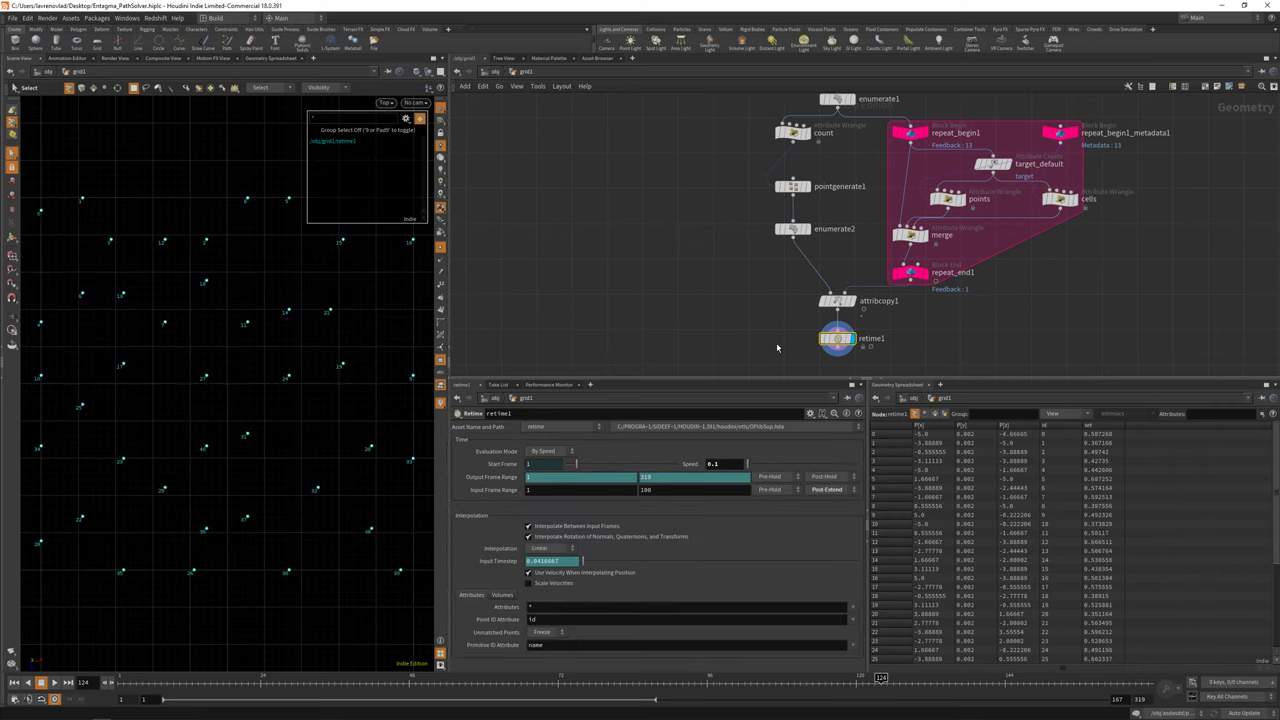
mouse_move(850, 212)
middle_mouse_down()
mouse_move(826, 352)
mouse_move(856, 249)
mouse_move(855, 192)
mouse_move(852, 206)
middle_mouse_up()
left_click(827, 138)
mouse_move(181, 679)
left_mouse_down()
mouse_move(1068, 679)
mouse_move(440, 679)
left_mouse_up()
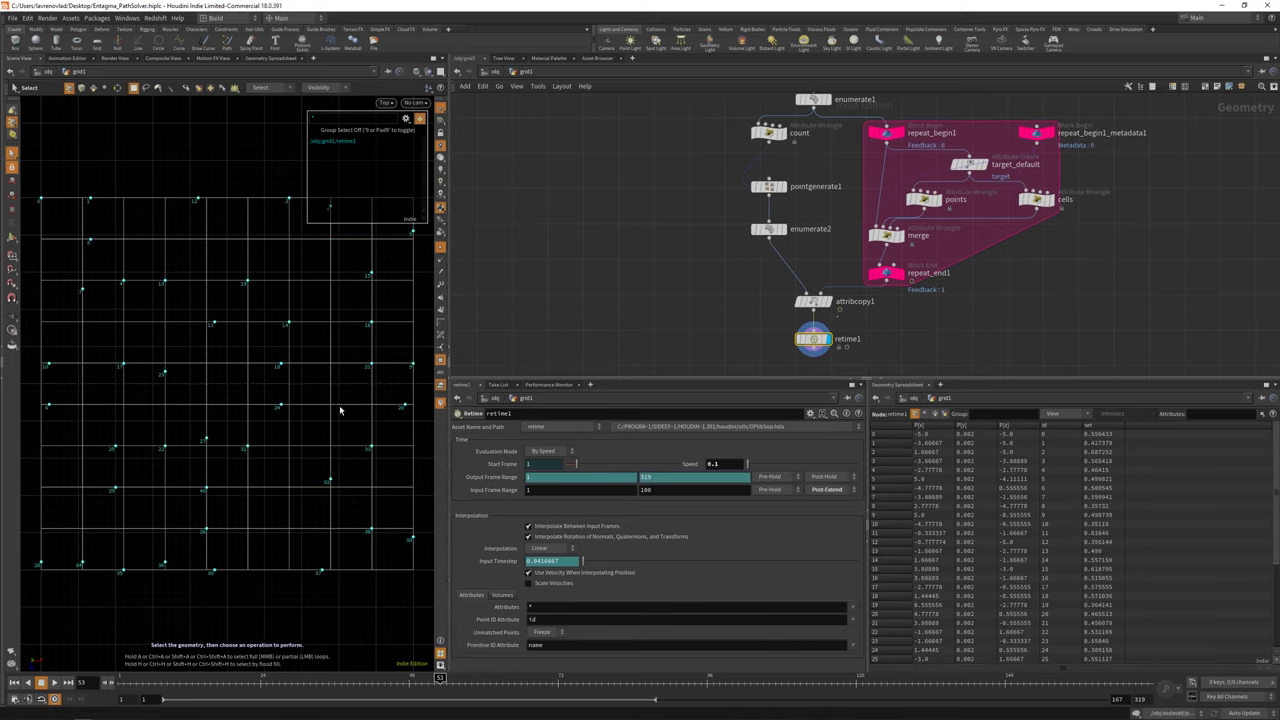
left_click(14, 682)
left_click(54, 682)
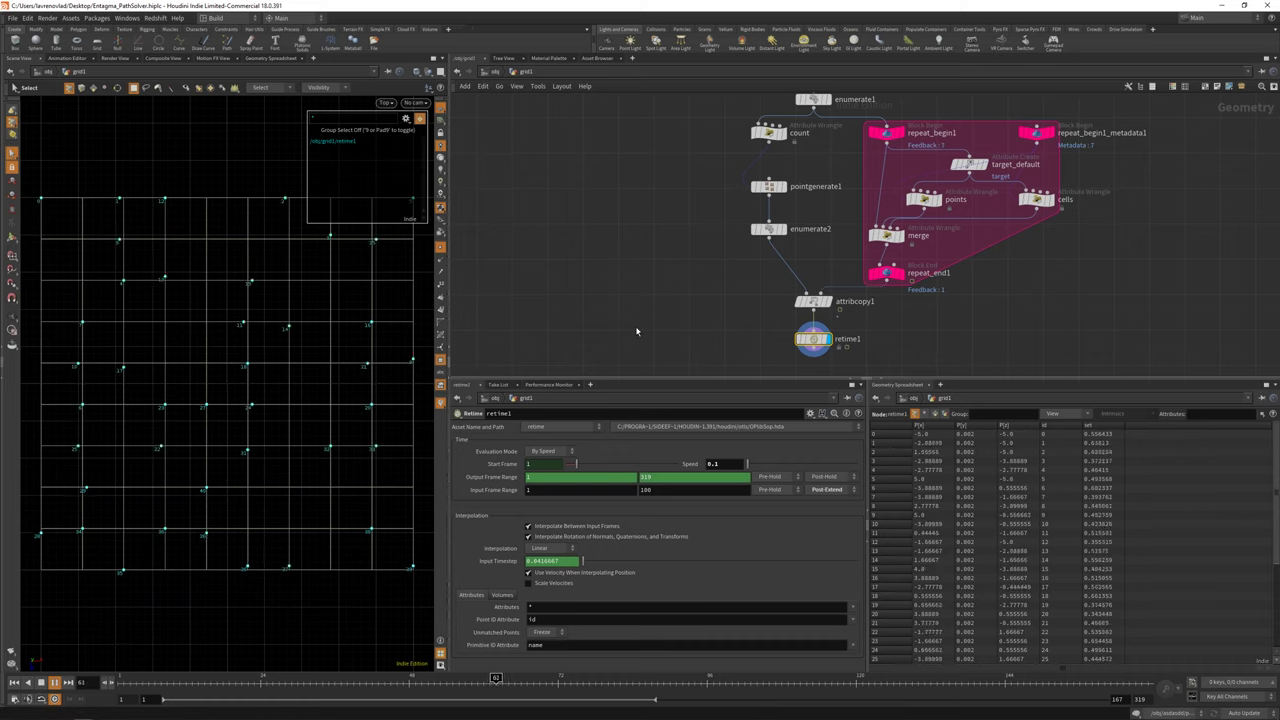
Set retime1's interpolation to Subdivision and play the animation from frame 1.
key("ctrl+Up")
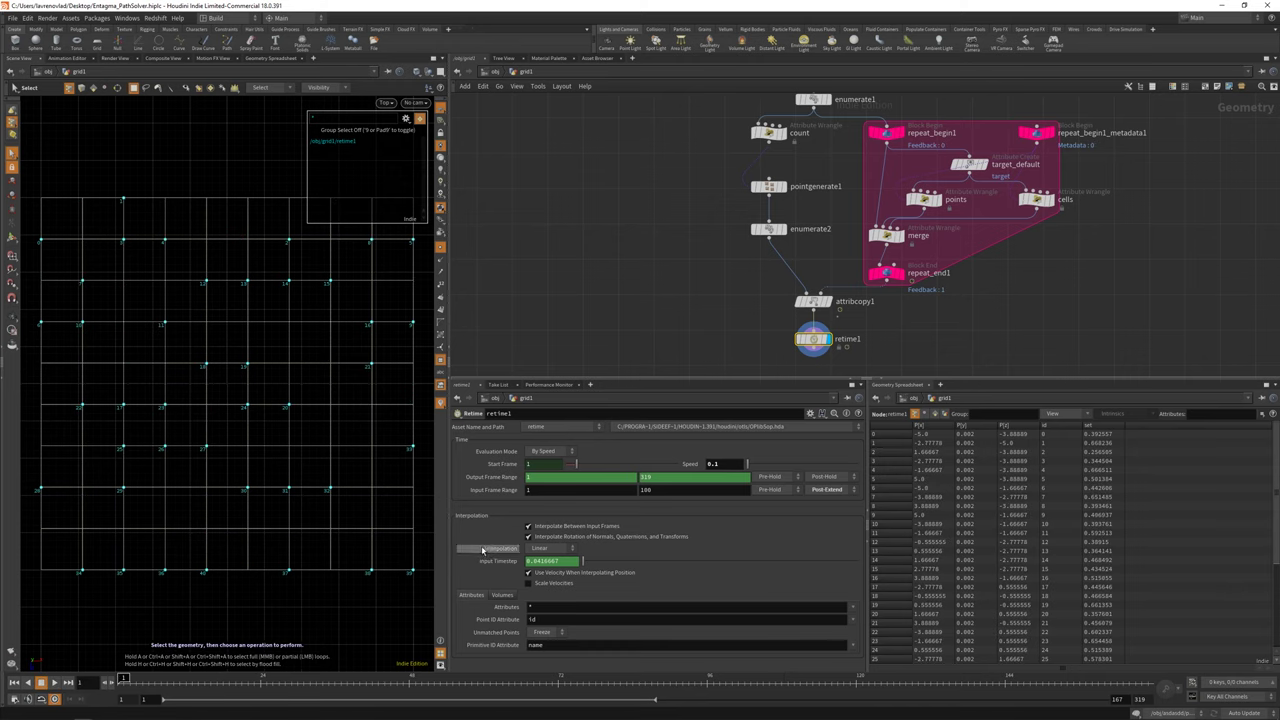
left_click(549, 551)
left_click(545, 578)
key("Up")
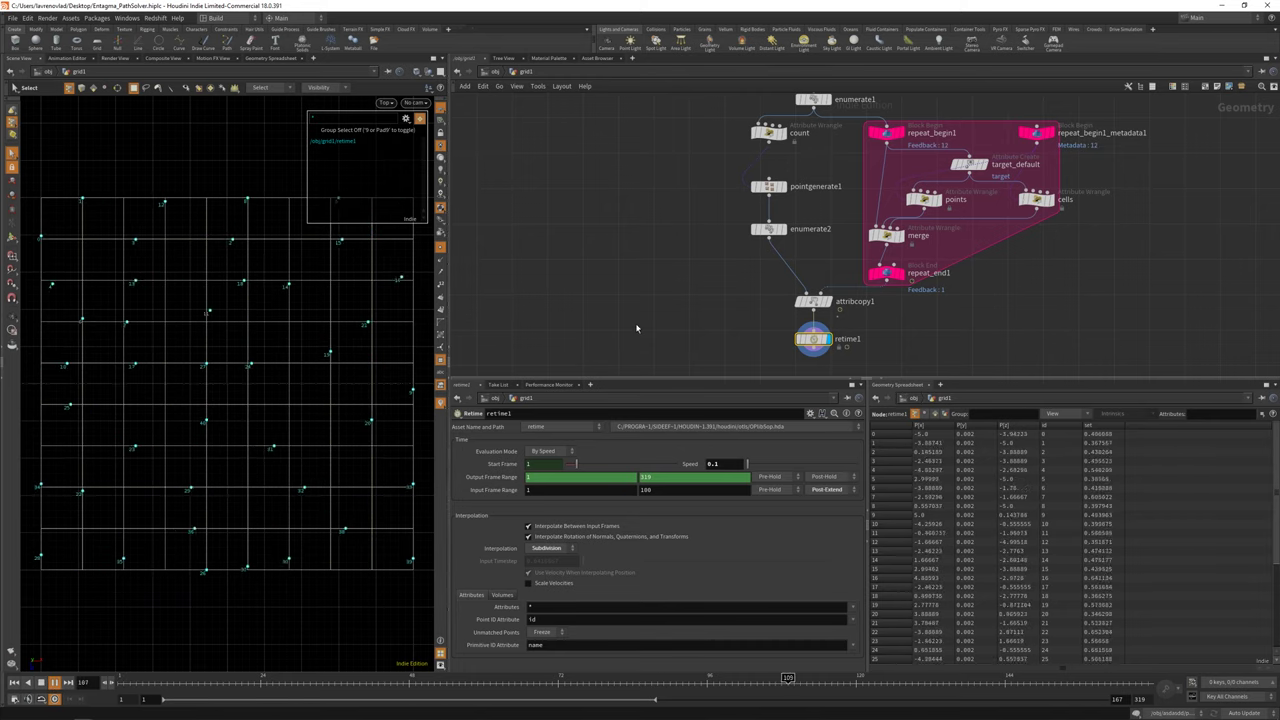
Scrub to frame 75 and compare retime1's smoothed points with the solver output of repeat_end1.
left_click_drag(372, 686, 590, 680)
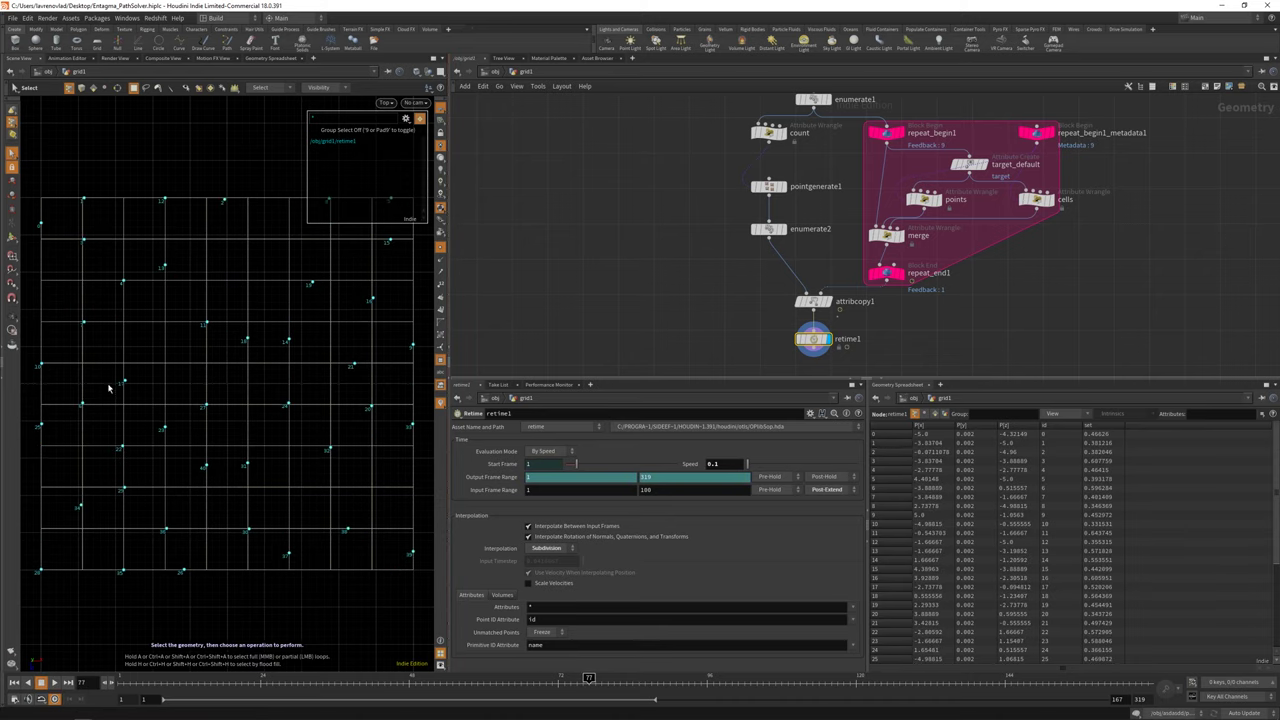
mouse_move(590, 680)
left_mouse_down()
mouse_move(652, 680)
mouse_move(558, 680)
mouse_move(616, 688)
mouse_move(578, 680)
left_mouse_up()
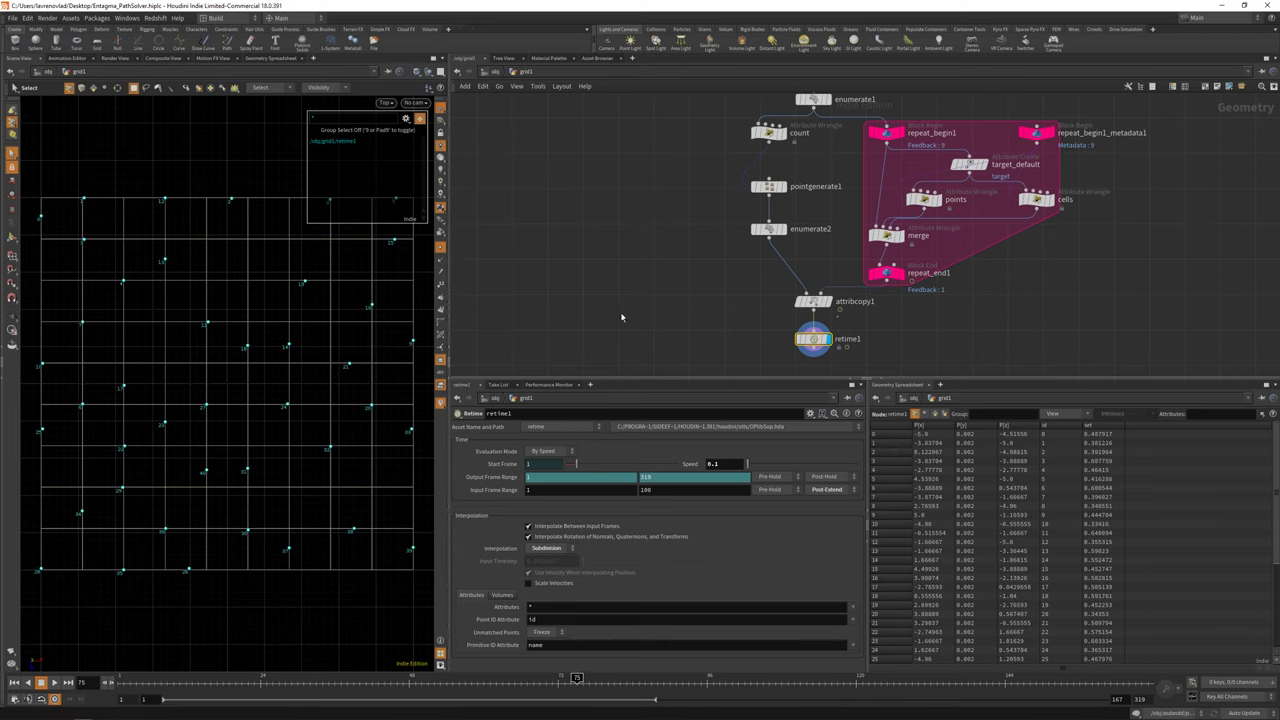
left_click(876, 276)
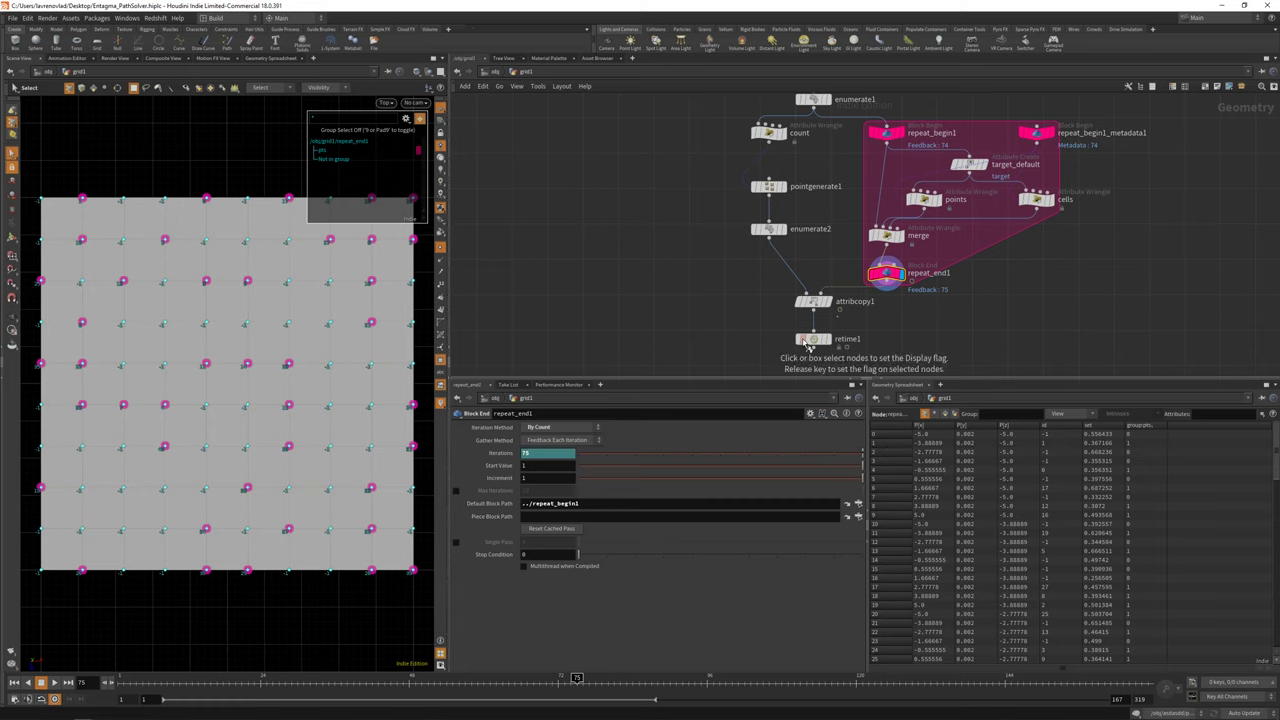
left_click(812, 339)
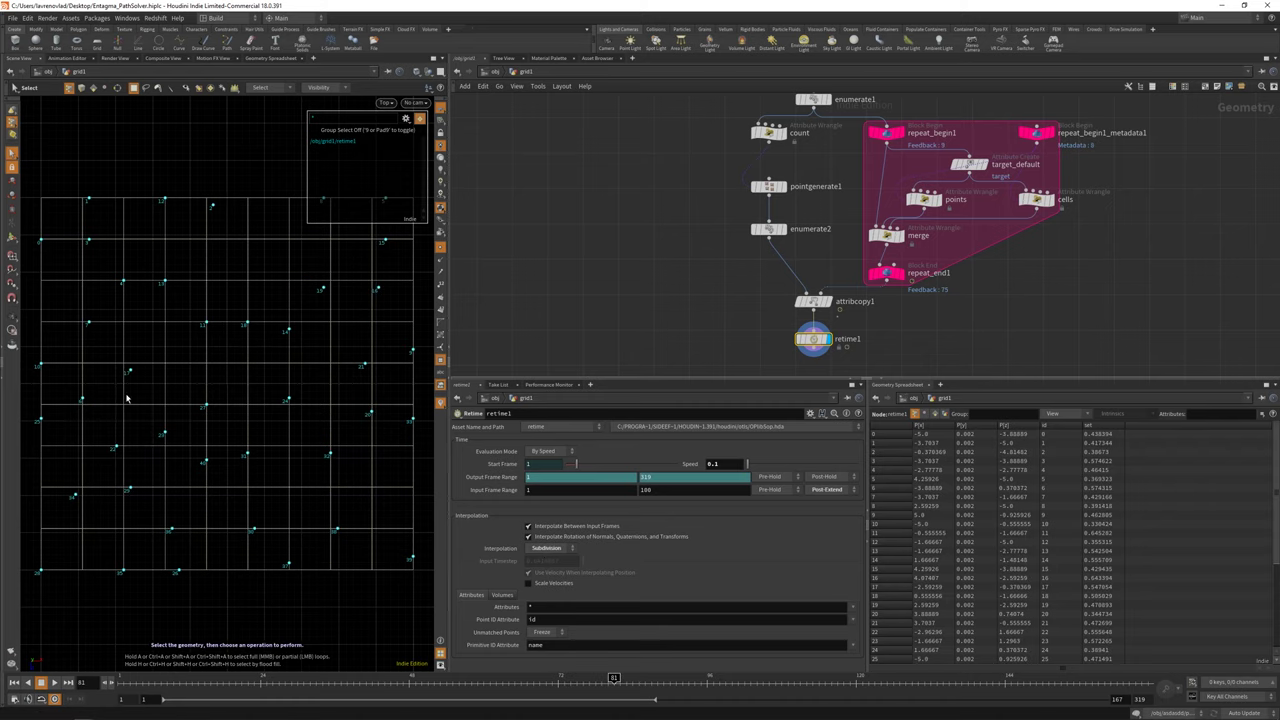
Save the scene and insert an Attribute Wrangle named delay between merge and repeat_end1.
key("ctrl+s")
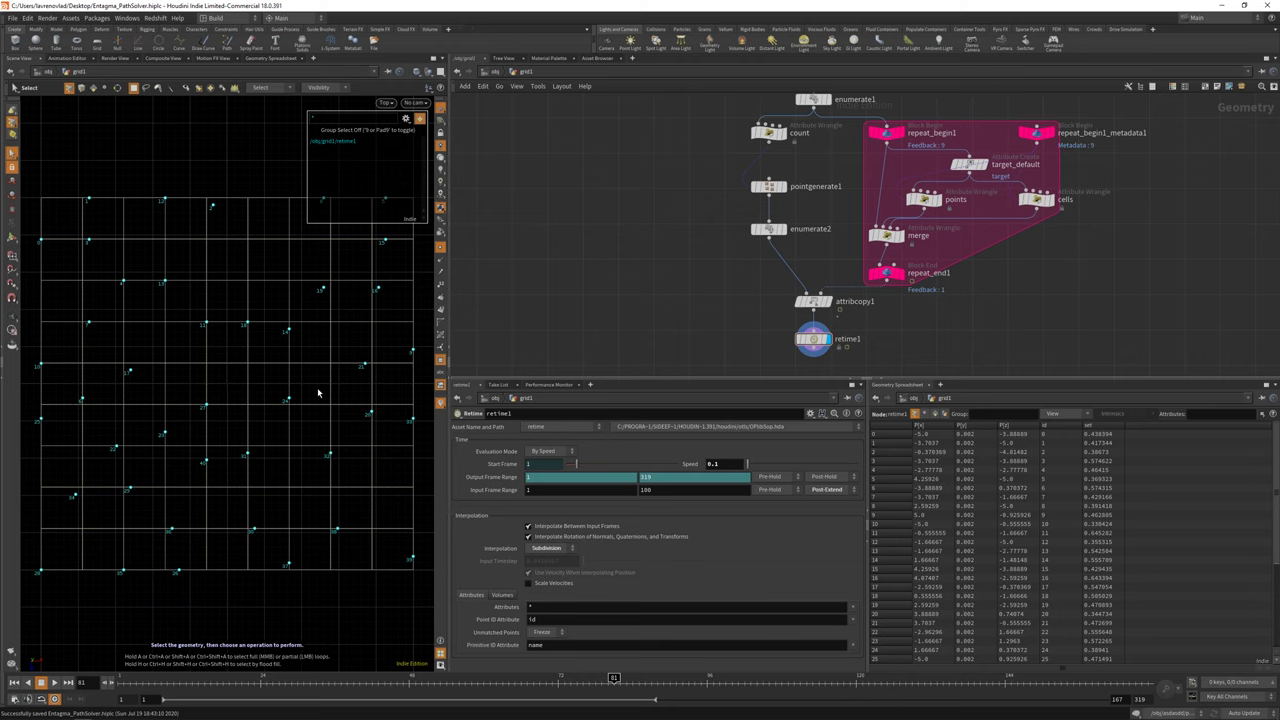
middle_click_drag(899, 280, 893, 252)
left_click(893, 252)
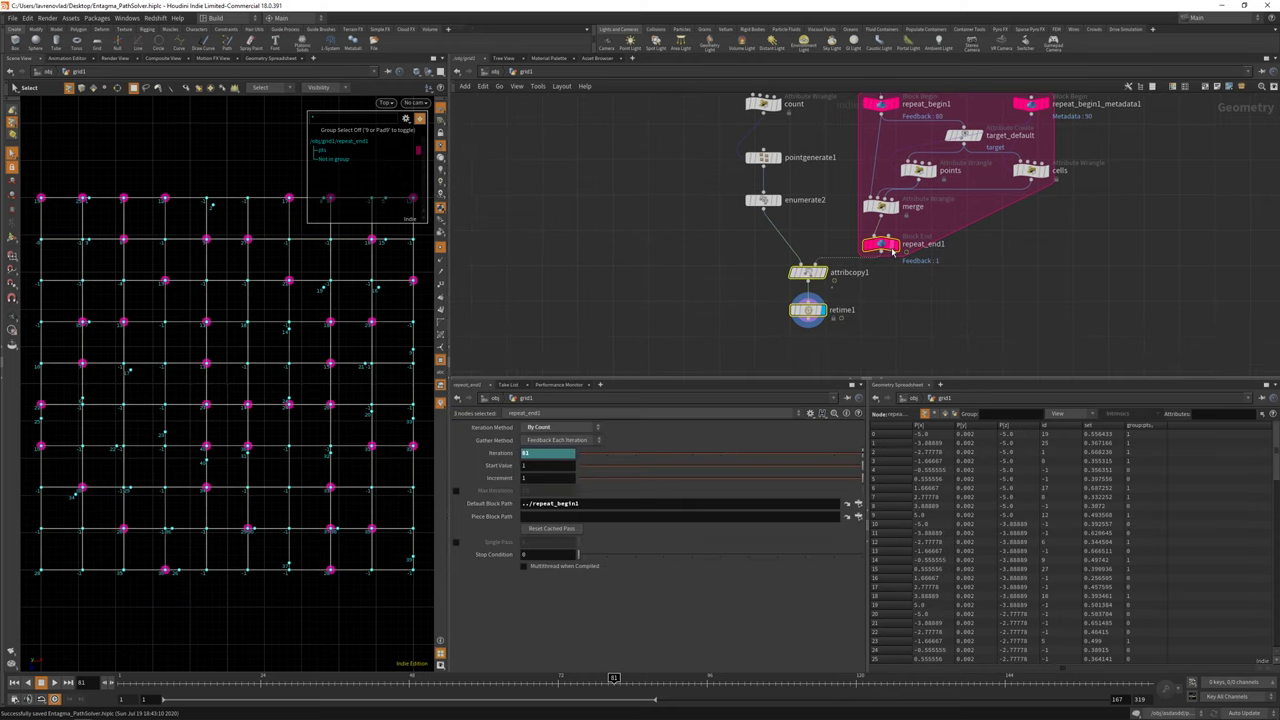
left_click(918, 246)
double_click(960, 244)
type("delay")
key("Return")
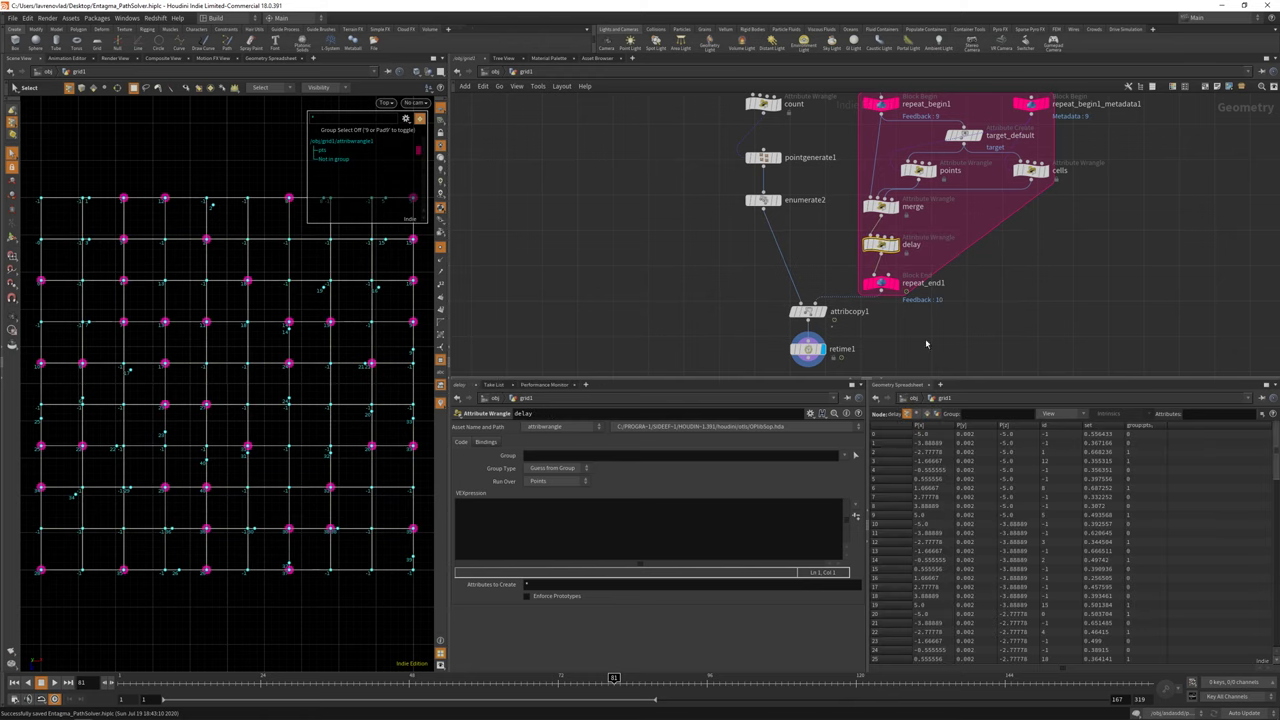
Restrict the delay wrangle to the pts group and display the output of repeat_end1.
left_click(844, 454)
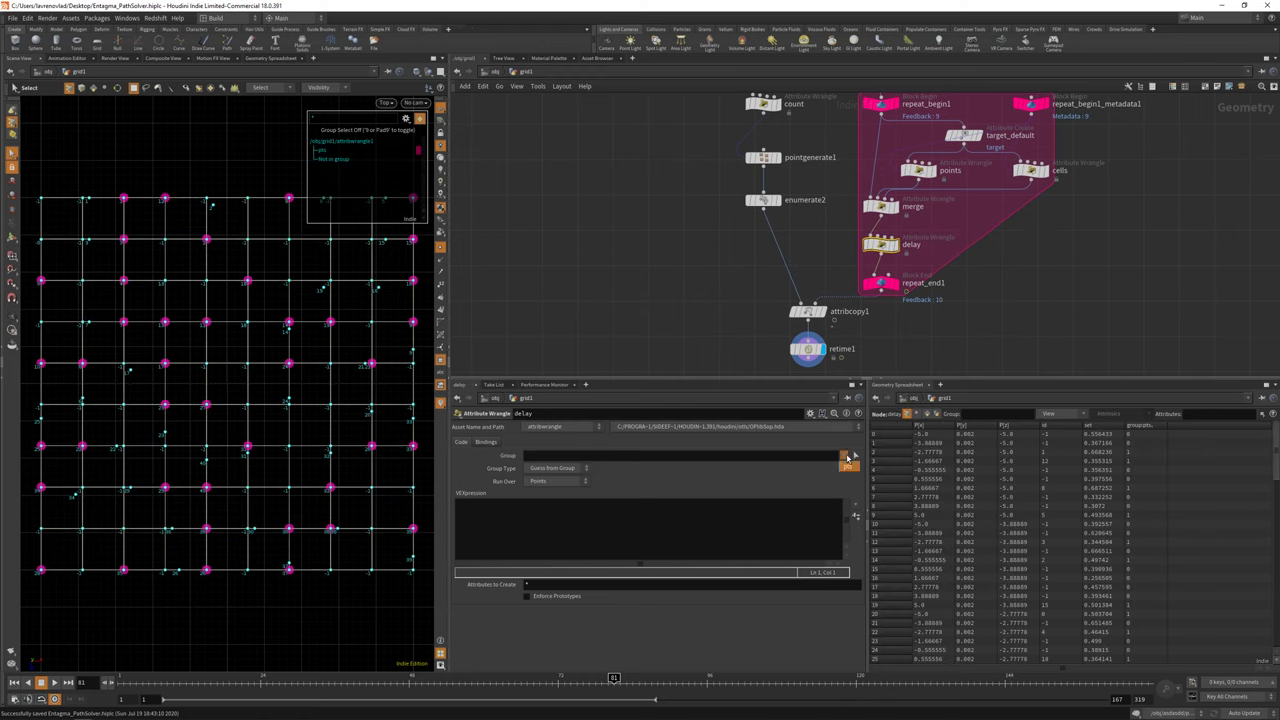
left_click(847, 468)
left_click(897, 285)
left_click(880, 284)
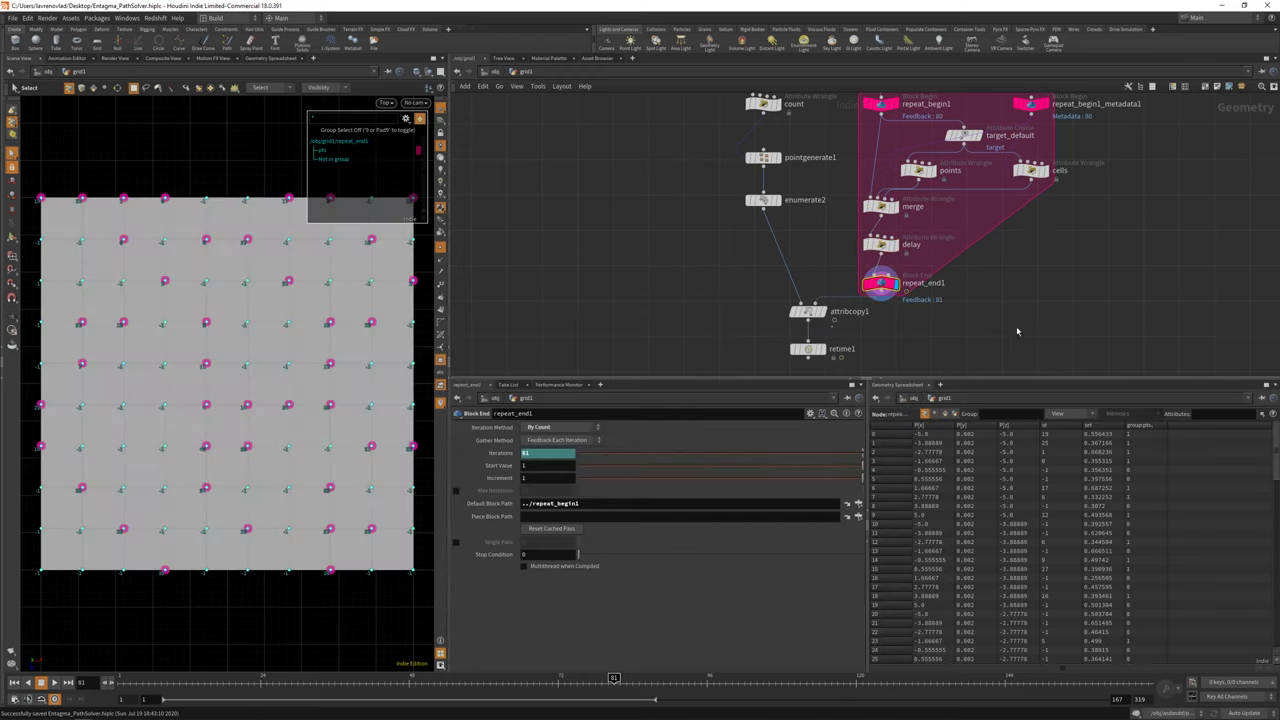
left_click_drag(993, 229, 826, 270)
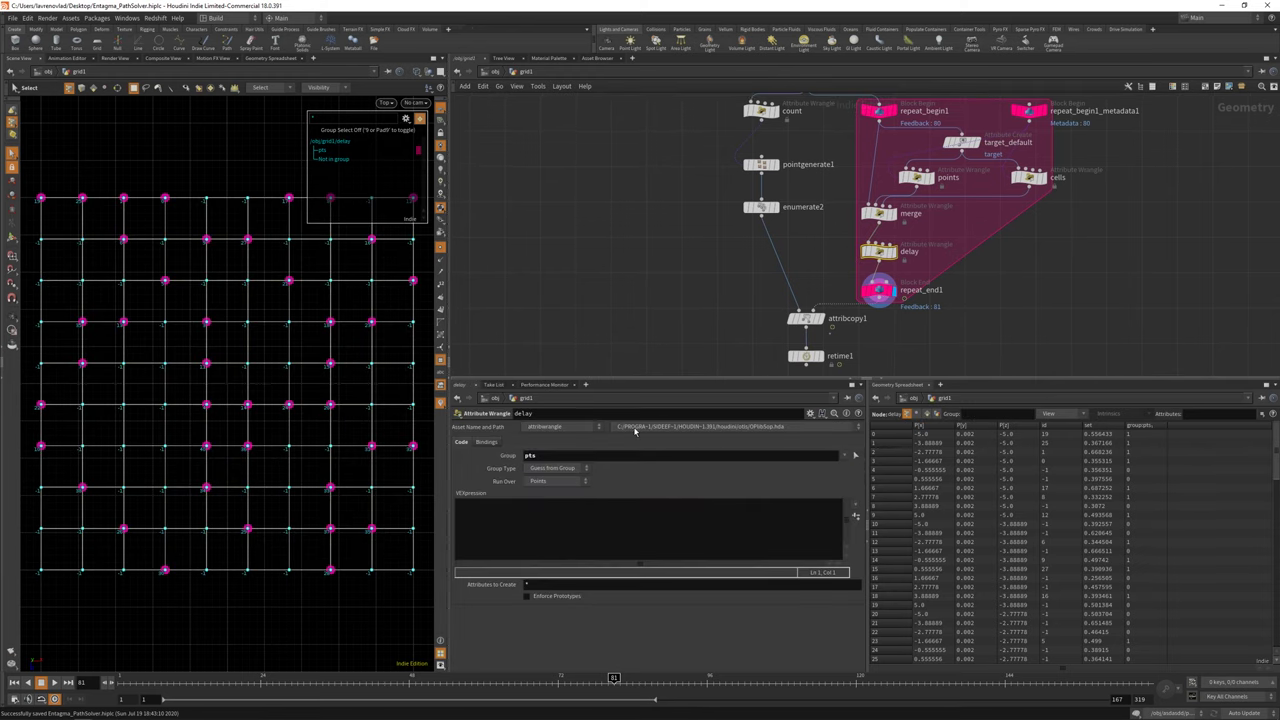
left_click(585, 525)
type("if (")
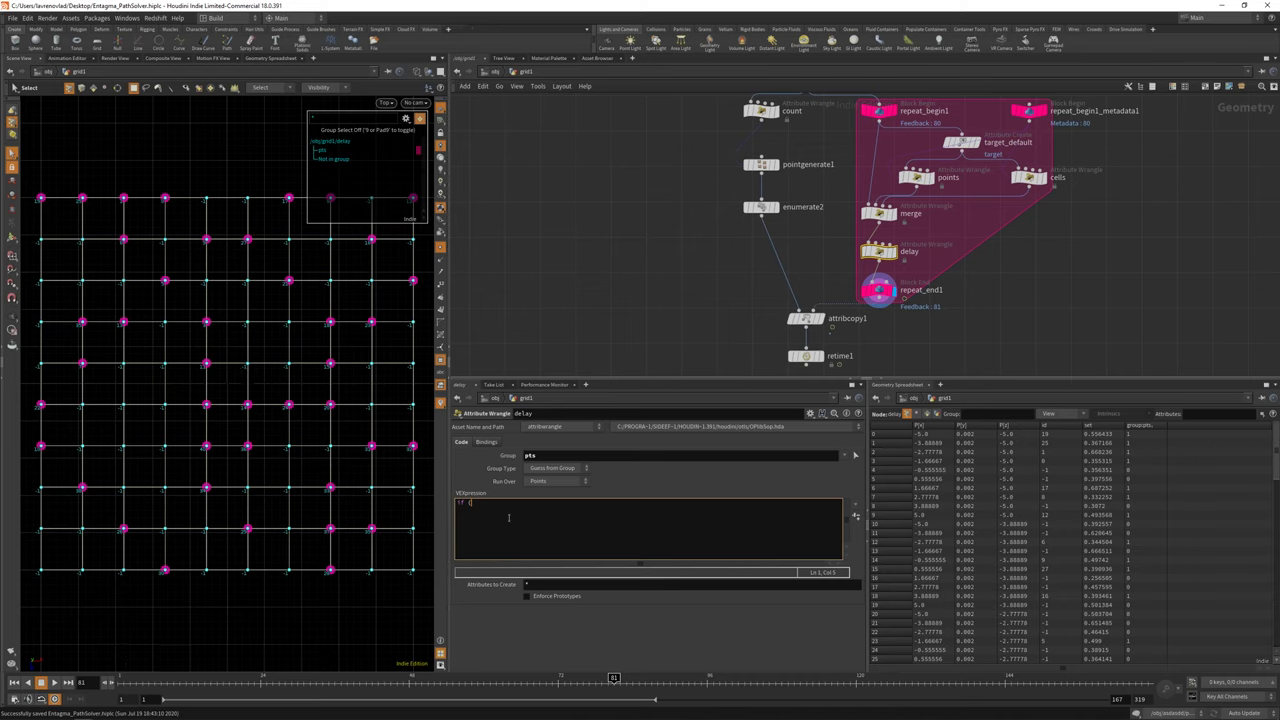
type("prev_id != @id) {")
key("Return")
type("i@block = 1;")
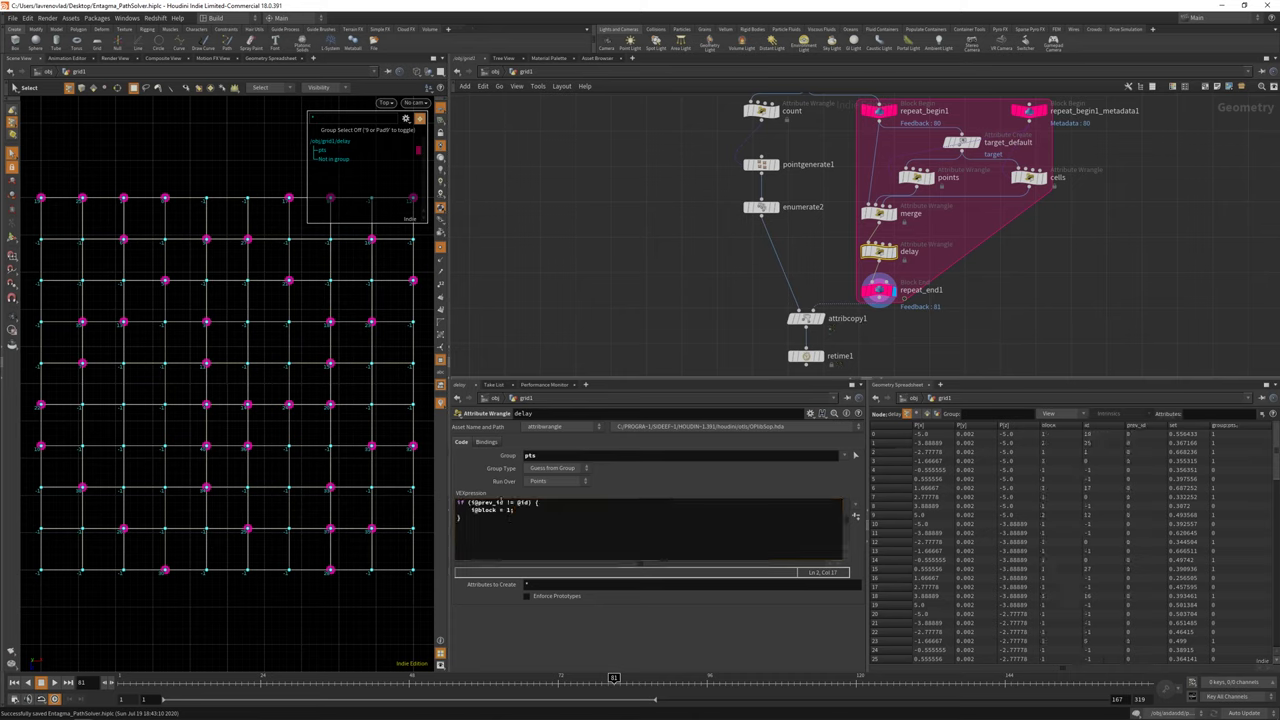
Check the merge wrangle's code and automatically lay out the loop's nodes with attribcopy1 and retime1.
double_click(486, 502)
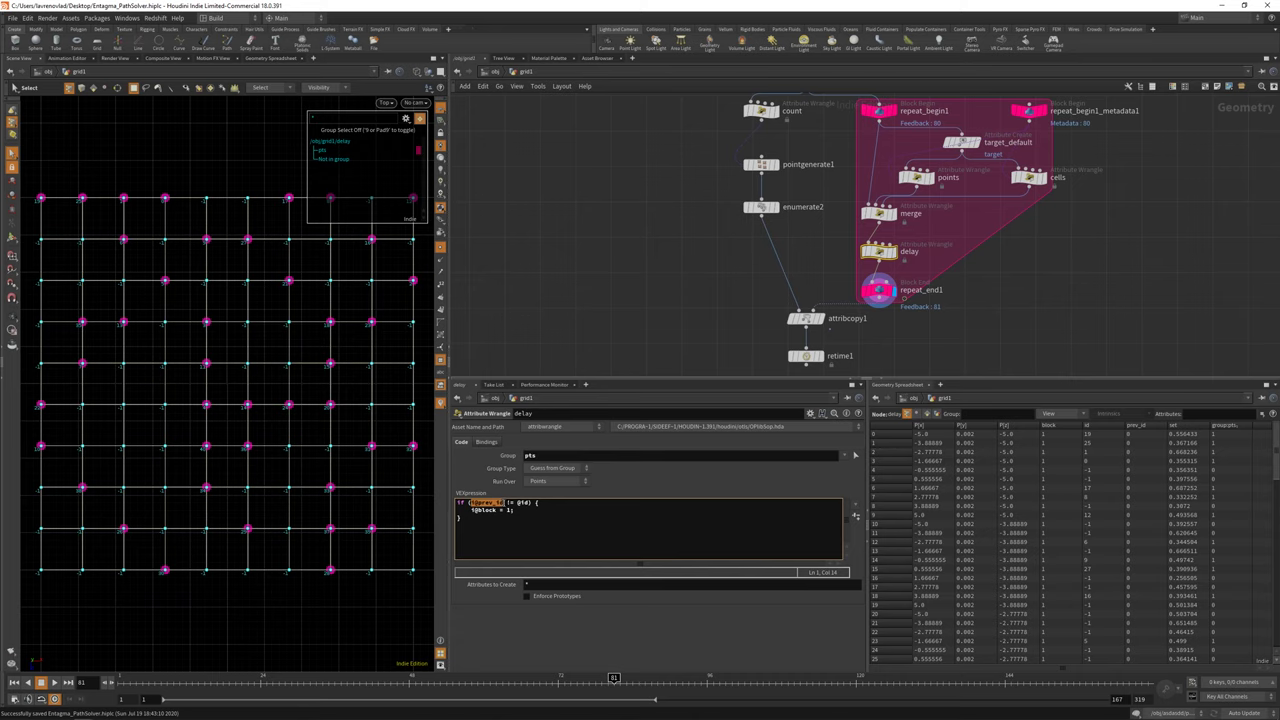
left_click_drag(988, 206, 846, 231)
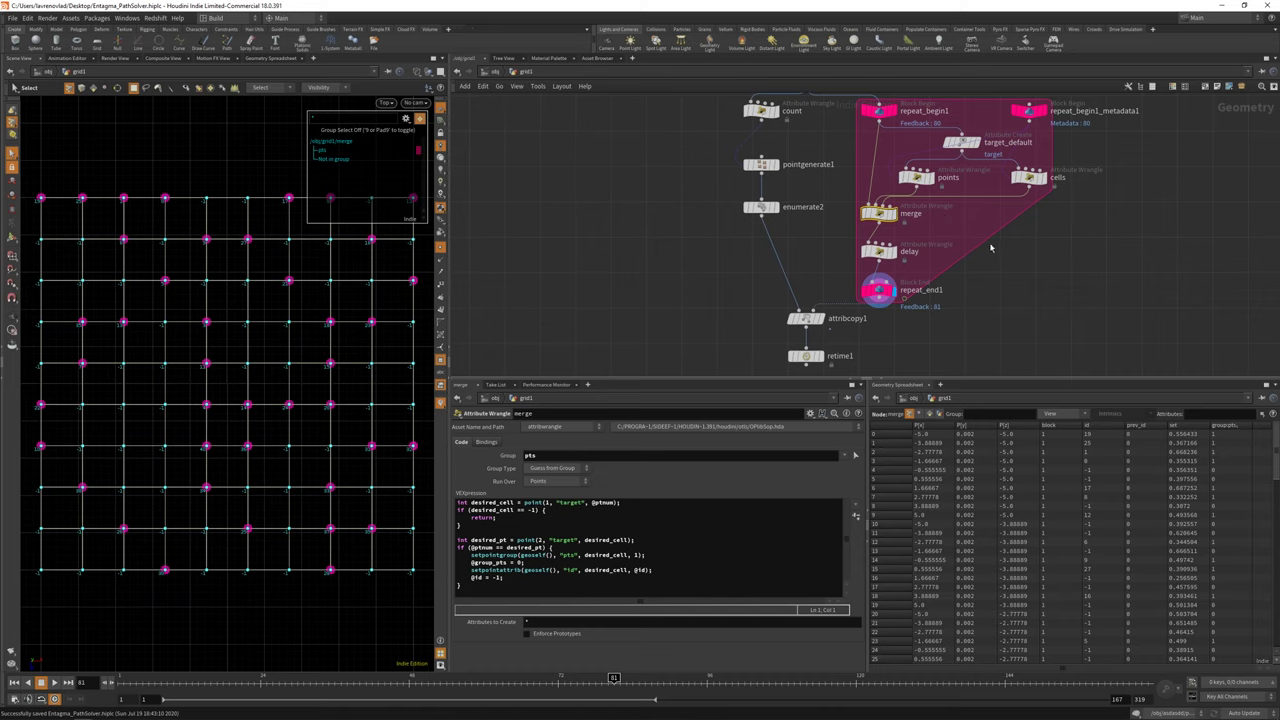
scroll(986, 251, "down", 2)
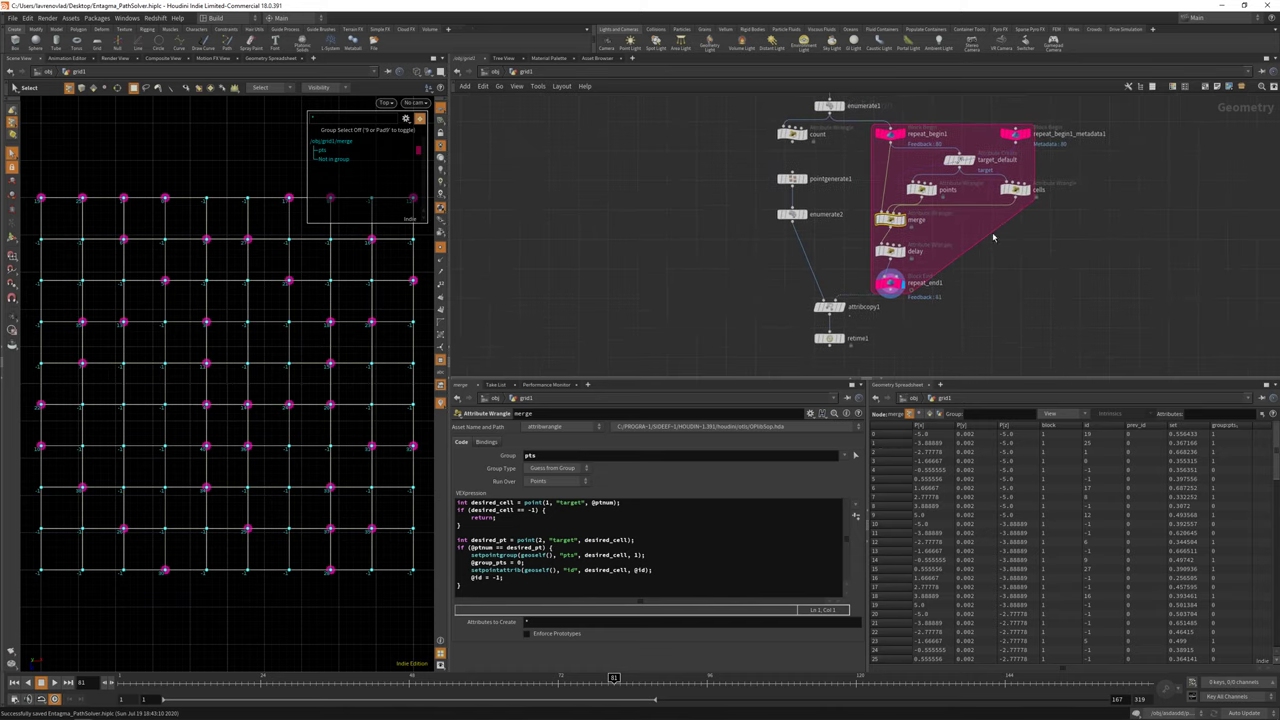
left_click_drag(1081, 171, 814, 364)
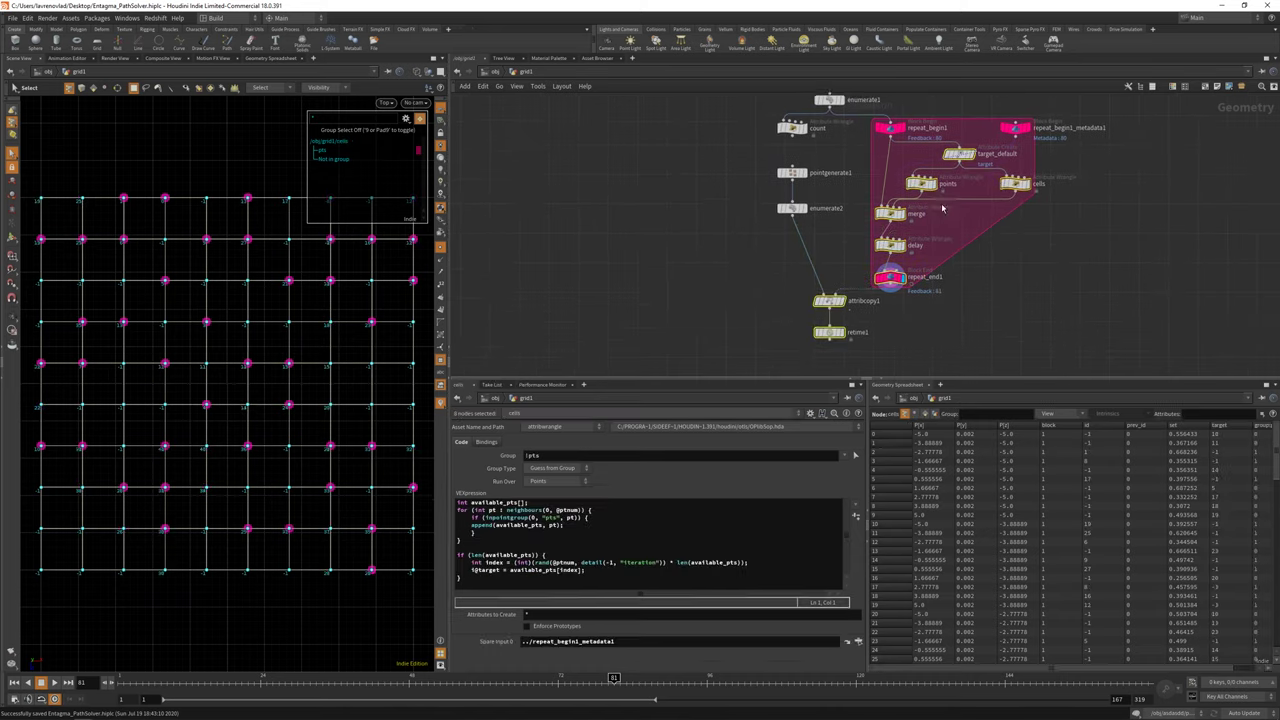
key("l")
left_click(868, 195)
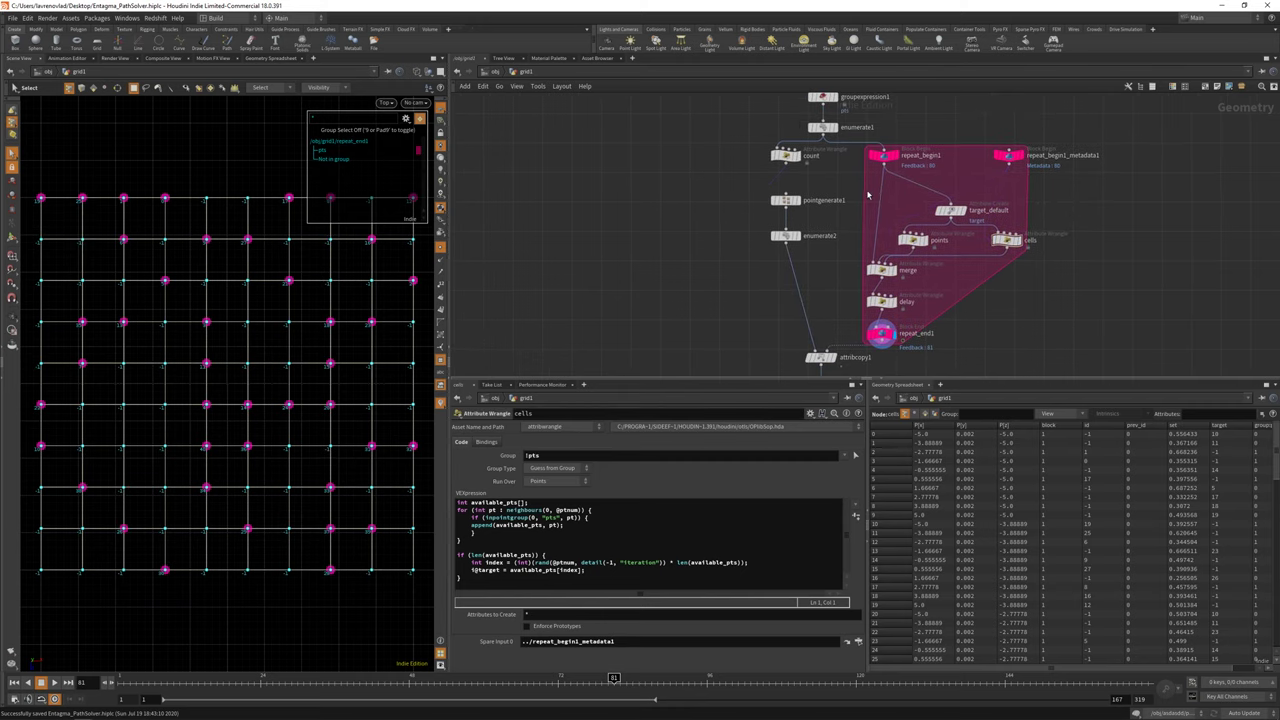
key("Tab")
type("attrib")
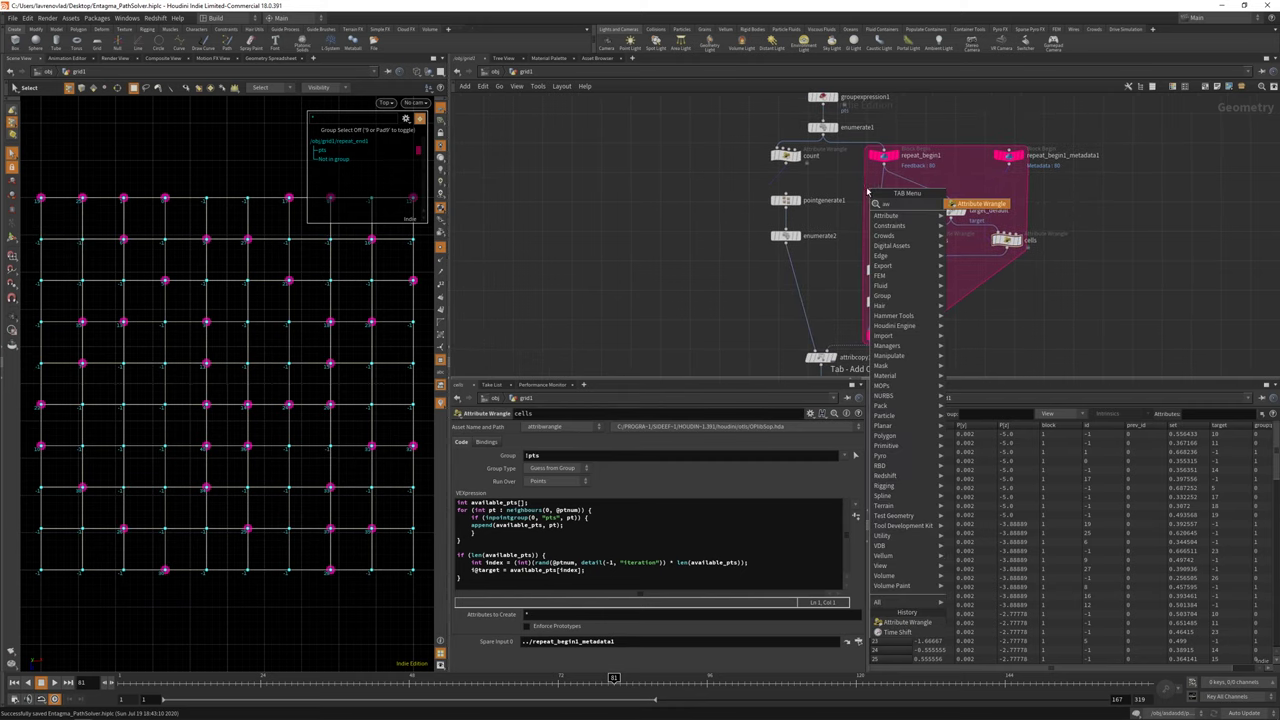
key("Return")
double_click(897, 190)
type("prev_id")
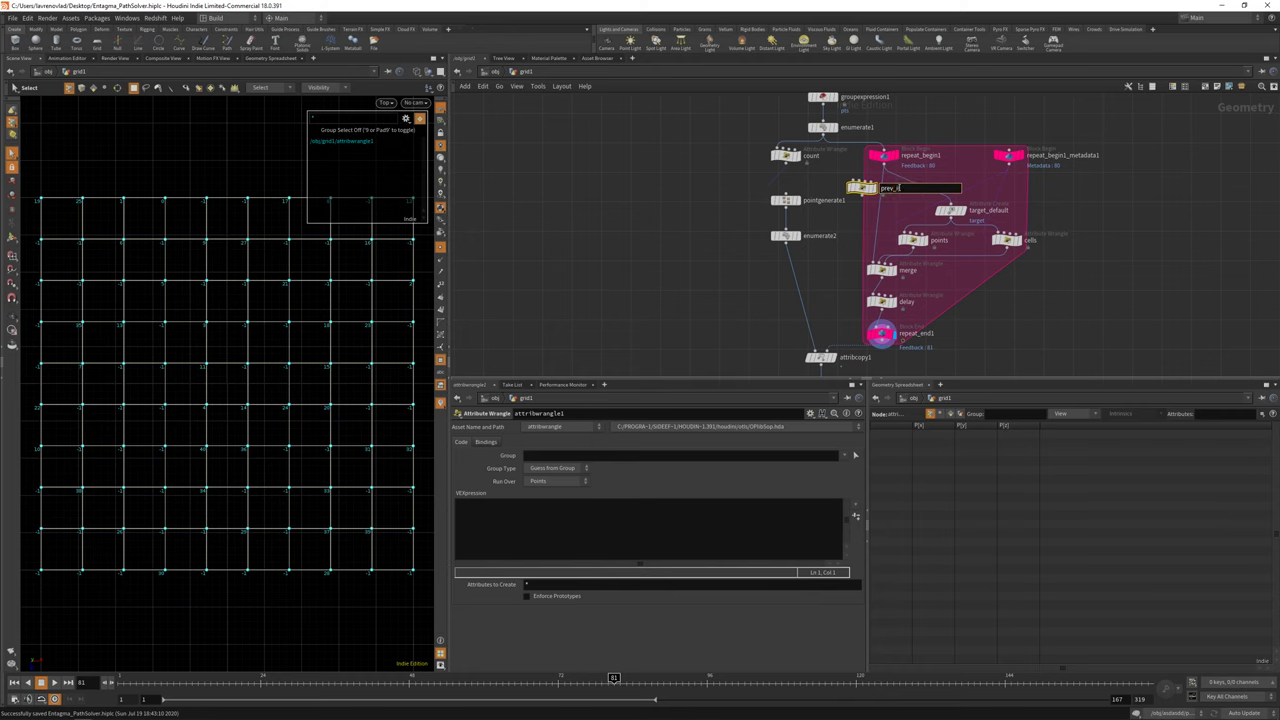
key("Return")
left_click_drag(870, 176, 891, 173)
left_click(578, 523)
type("i@prev_id = @id;")
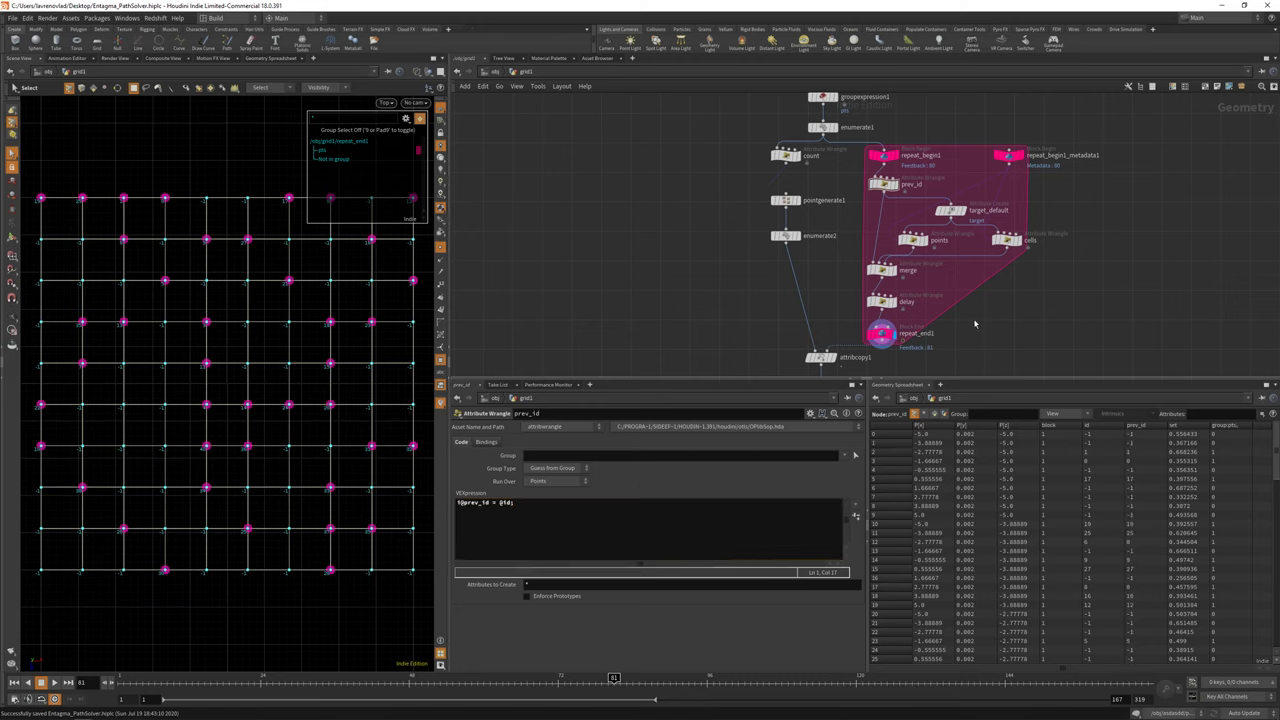
Review the delay code and add && i@block == 0 to the neighbour condition in the points wrangle.
left_click_drag(1030, 296, 880, 309)
scroll(992, 333, "up", 3)
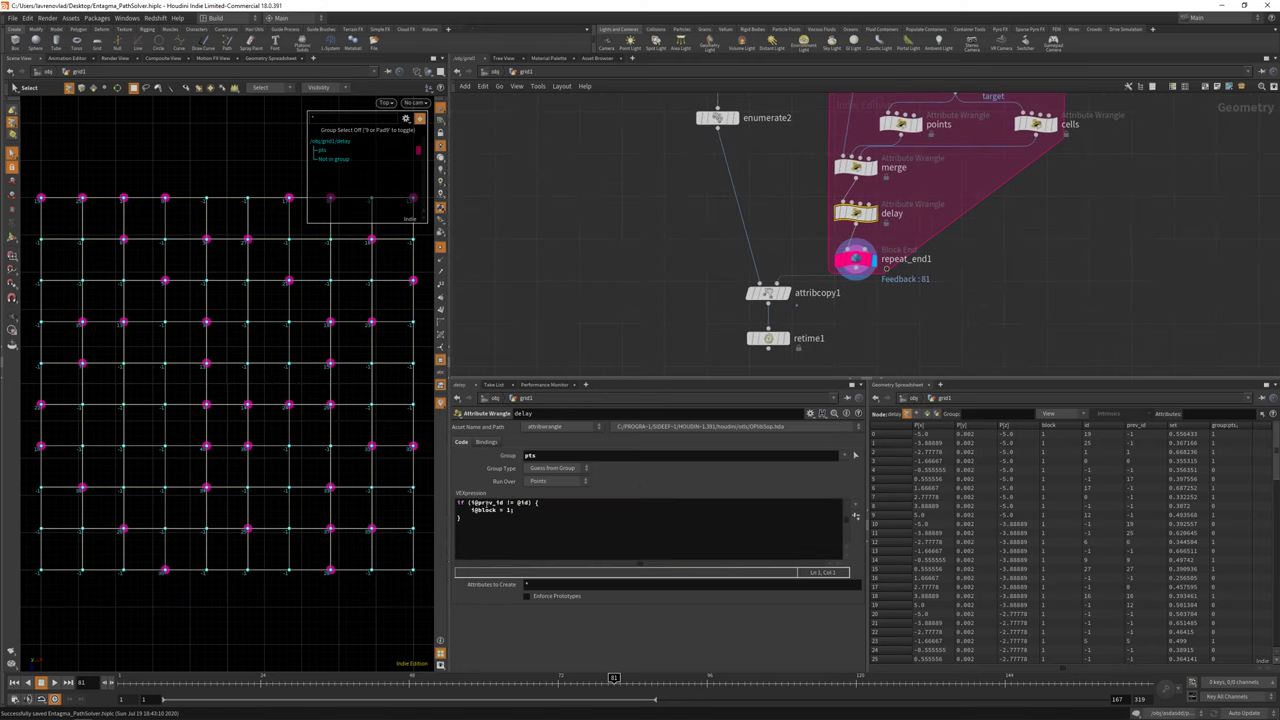
left_click_drag(468, 510, 535, 511)
left_click(535, 510)
middle_click_drag(878, 198, 872, 270)
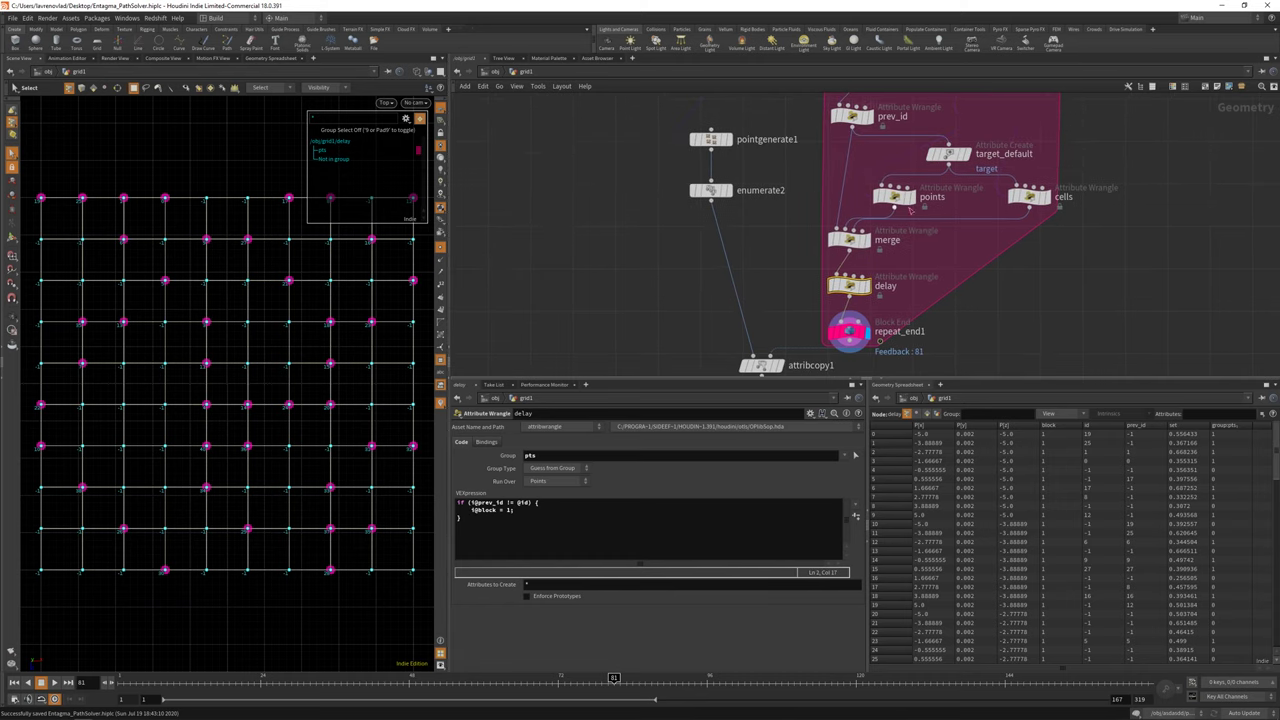
left_click(905, 203)
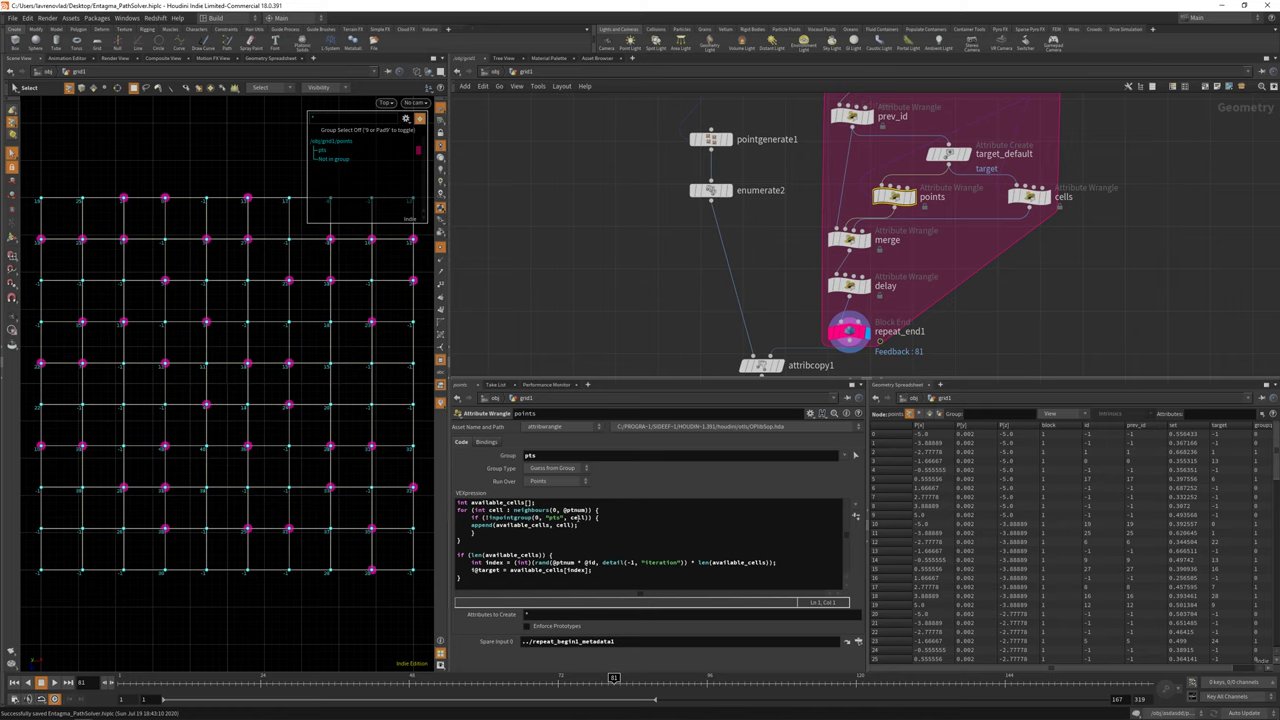
left_click(600, 517)
type("&& ")
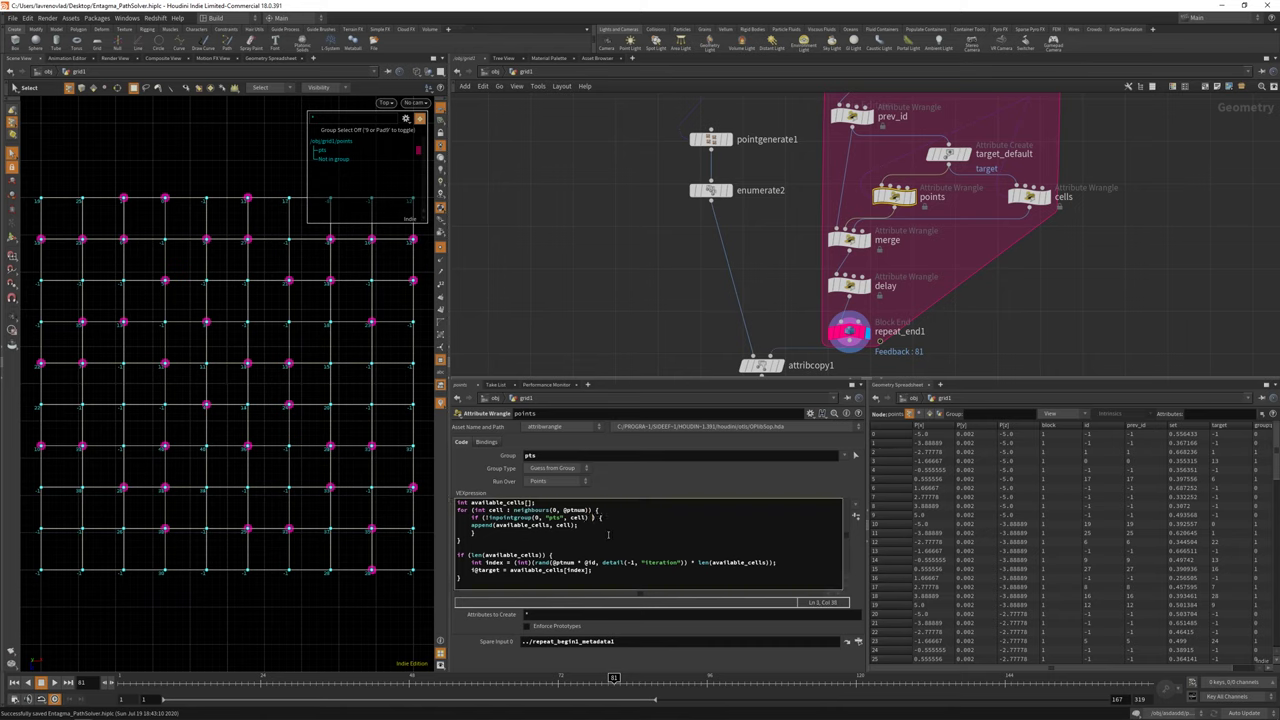
type("i@block == 0)")
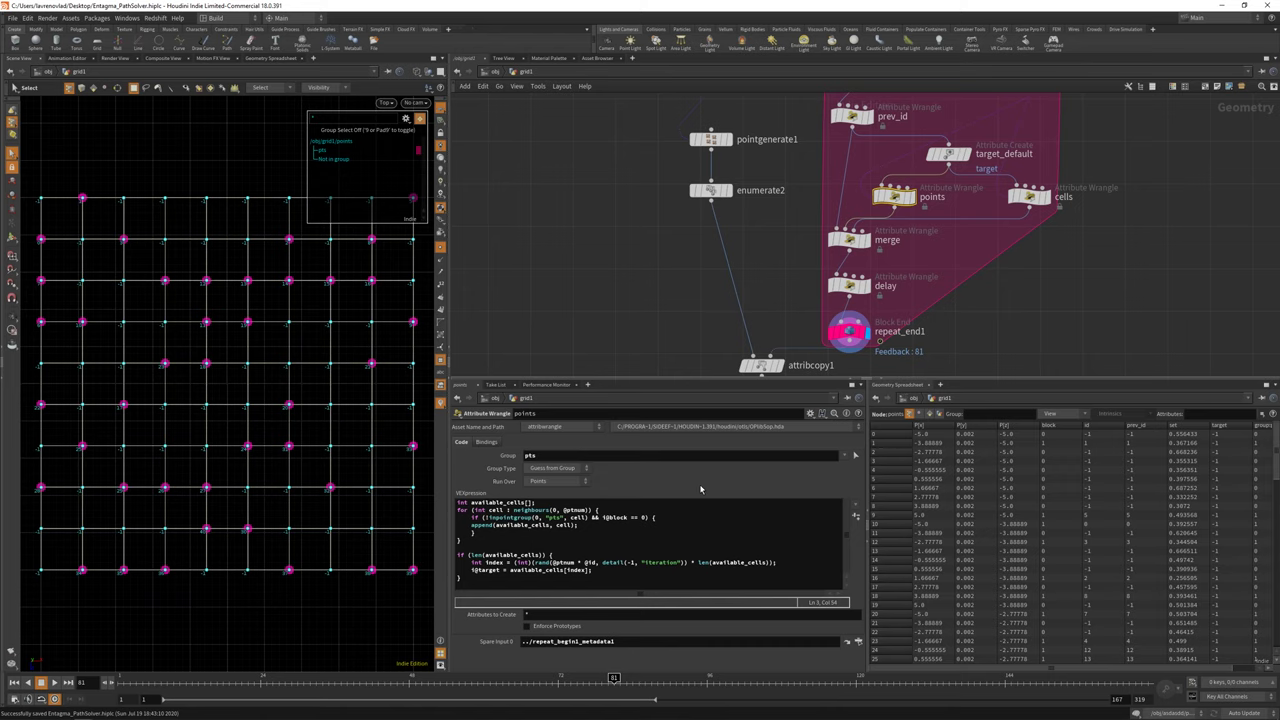
Add && point(0, "block", pt) == 0 to the neighbour condition in the cells wrangle.
left_click(1030, 196)
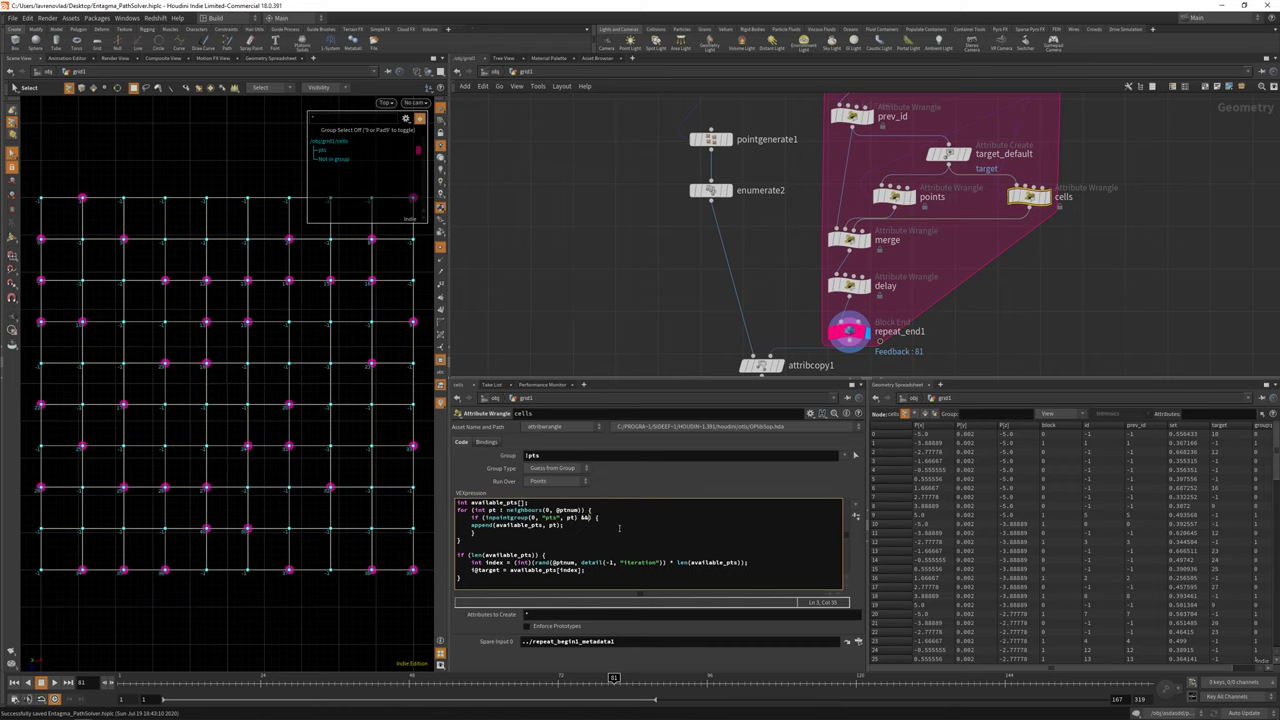
type("point")
type("(0, \"block")
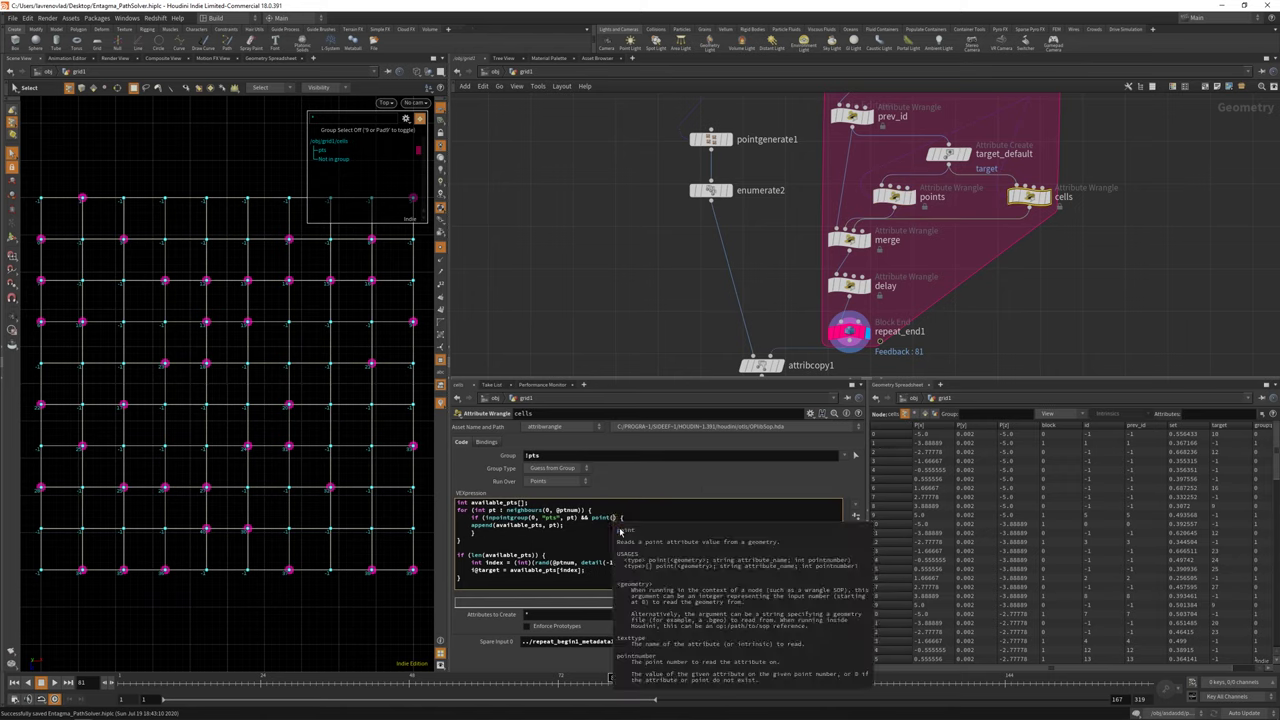
type("\", pt) == 0")
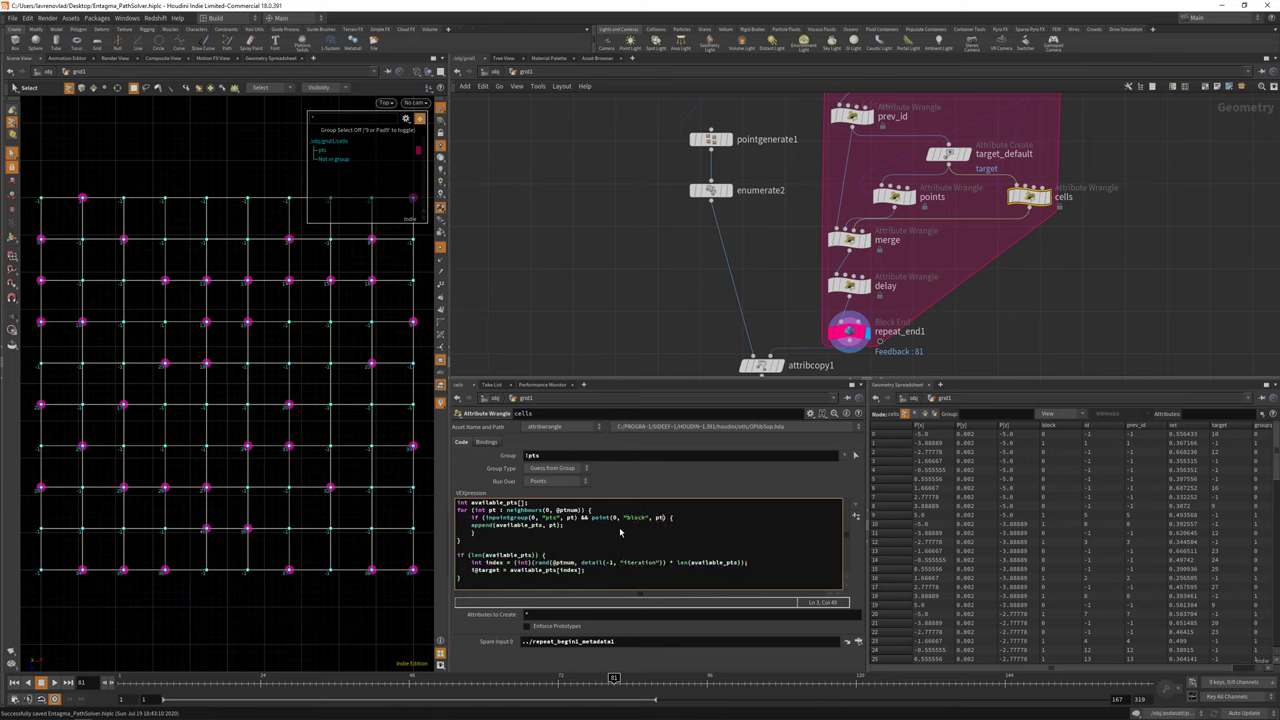
Display retime1 and set the iterations expression of repeat_end1 to $F-1.
middle_click_drag(987, 339, 993, 232)
key("r")
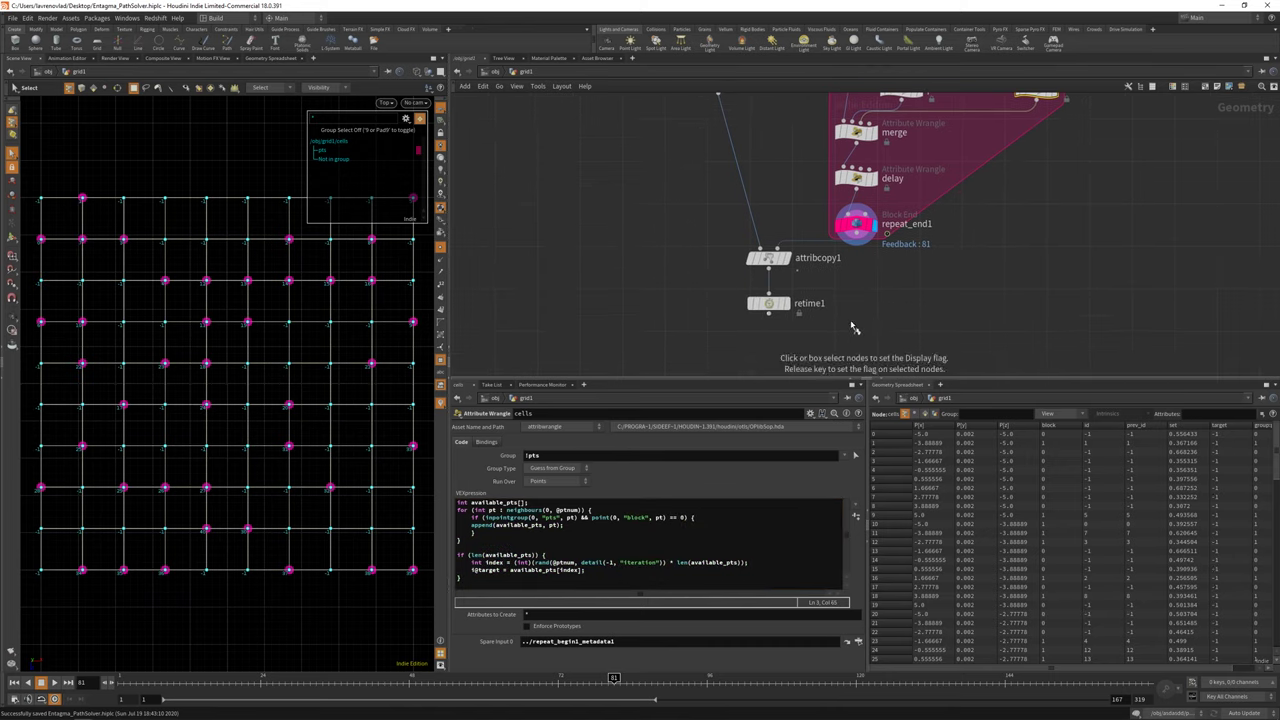
middle_click_drag(855, 330, 856, 337)
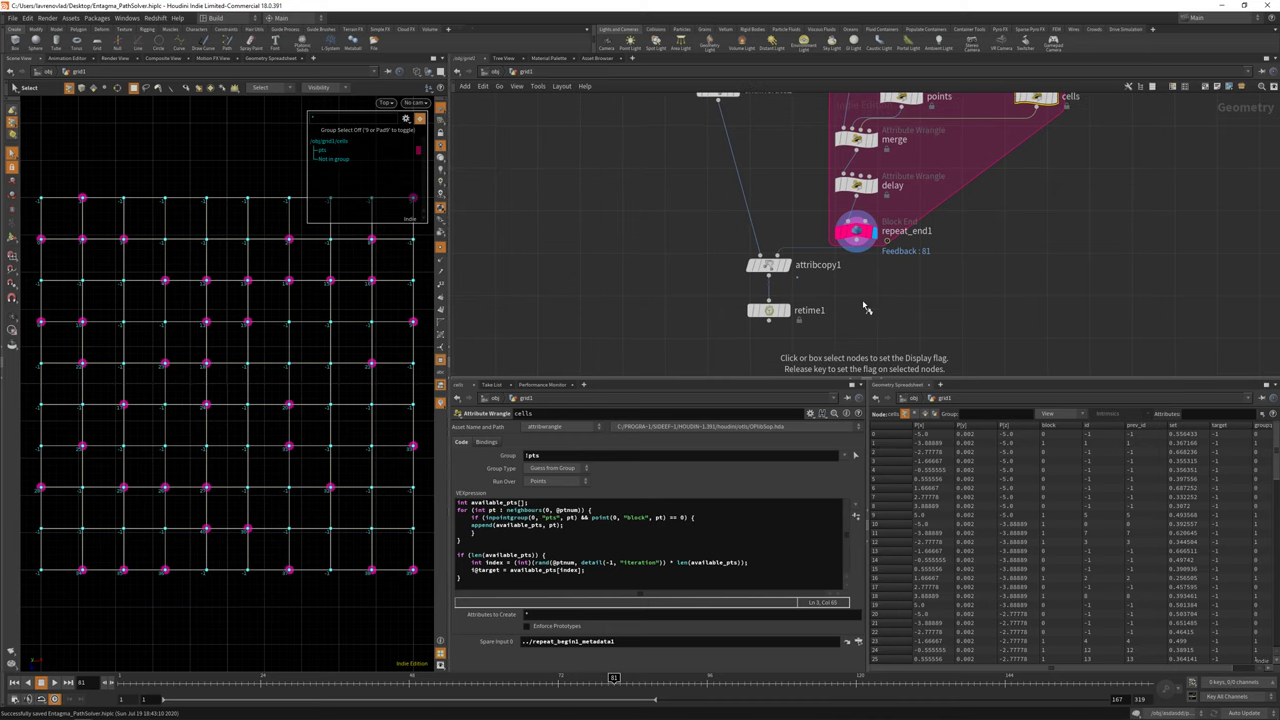
left_click(769, 310)
left_click(855, 232)
middle_click_drag(855, 232, 852, 241)
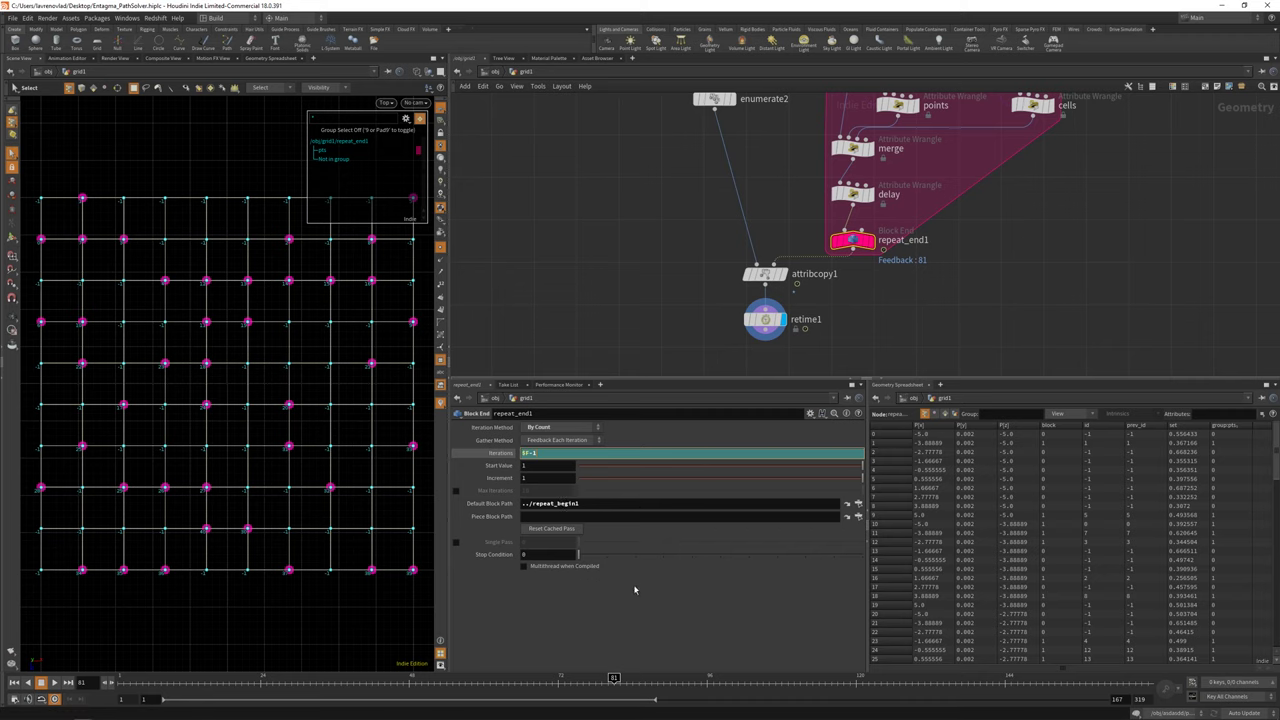
left_click(499, 453, "ctrl+shift")
middle_click_drag(882, 319, 882, 327)
Play and scrub retime1's animation from the first frame, ending back at frame 1.
left_click(765, 327)
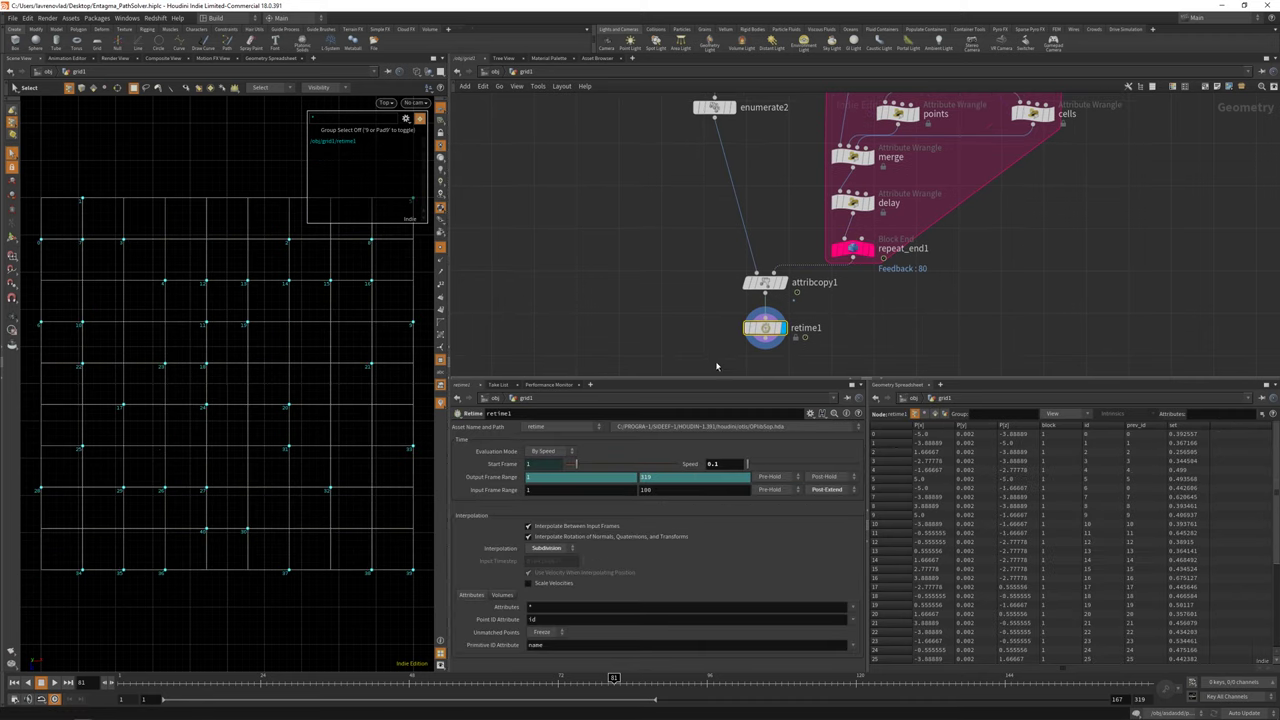
key("ctrl+Up")
left_click(53, 683)
mouse_move(118, 680)
left_mouse_down()
mouse_move(470, 679)
mouse_move(229, 679)
left_mouse_up()
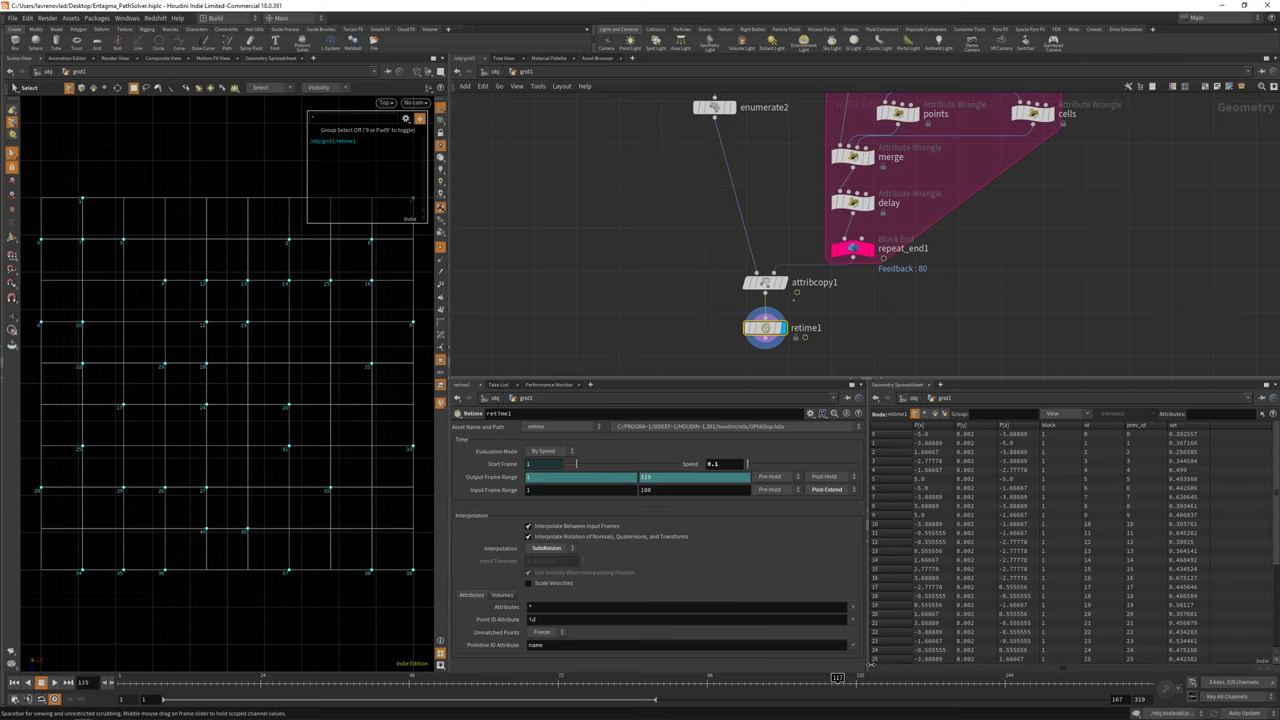
left_click(123, 679)
Display repeat_end1 at frame 1 and examine the point attributes of delay and the loop output.
middle_click_drag(983, 197, 944, 315)
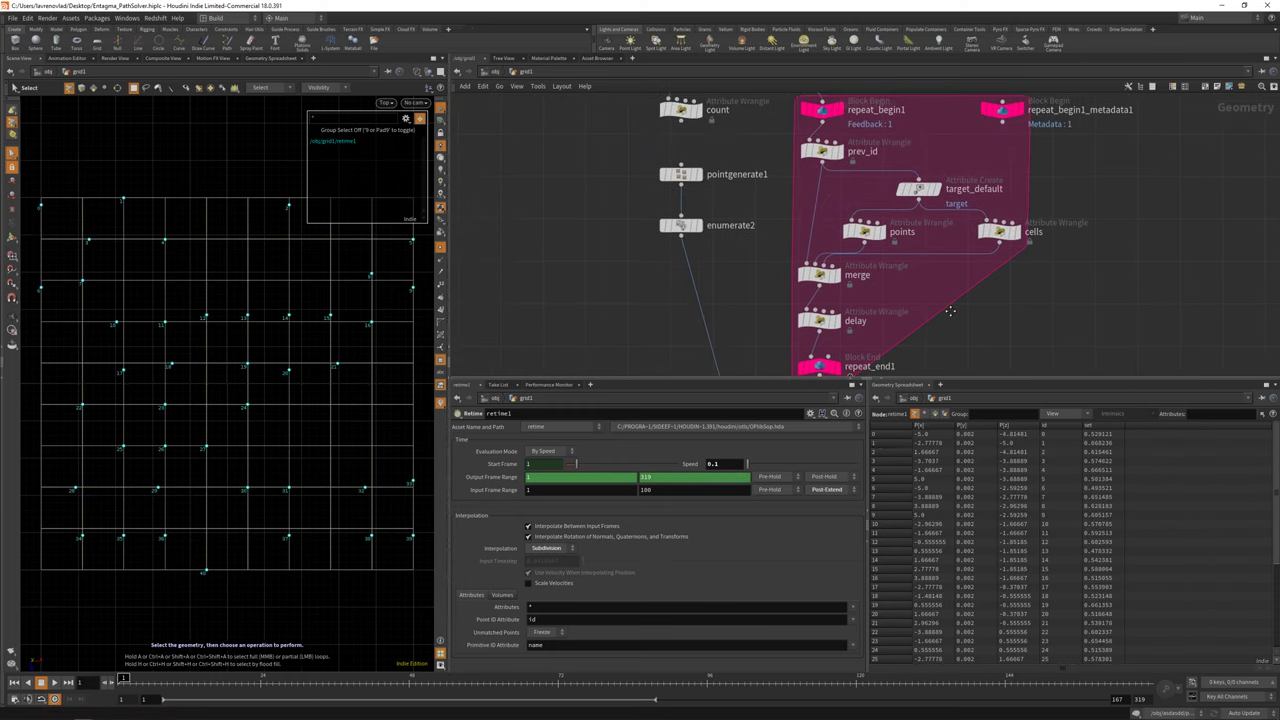
scroll(944, 300, "down", 2)
scroll(943, 293, "up", 1)
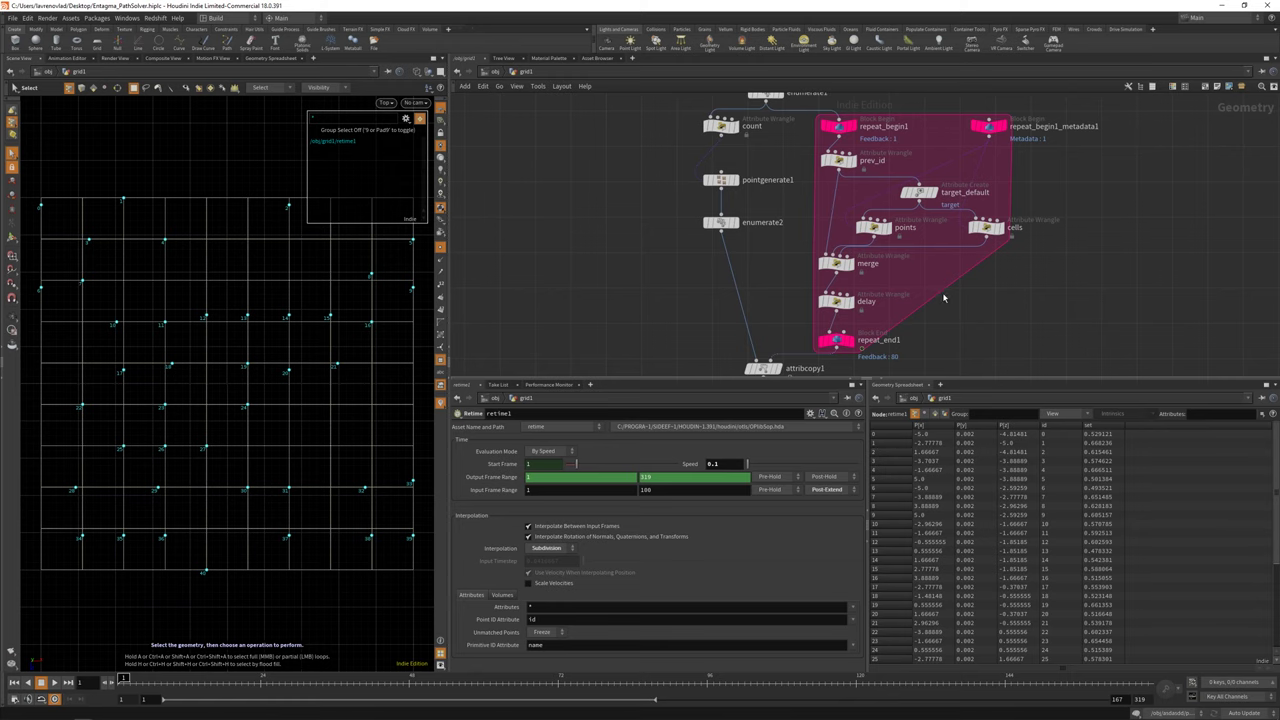
left_click(836, 301)
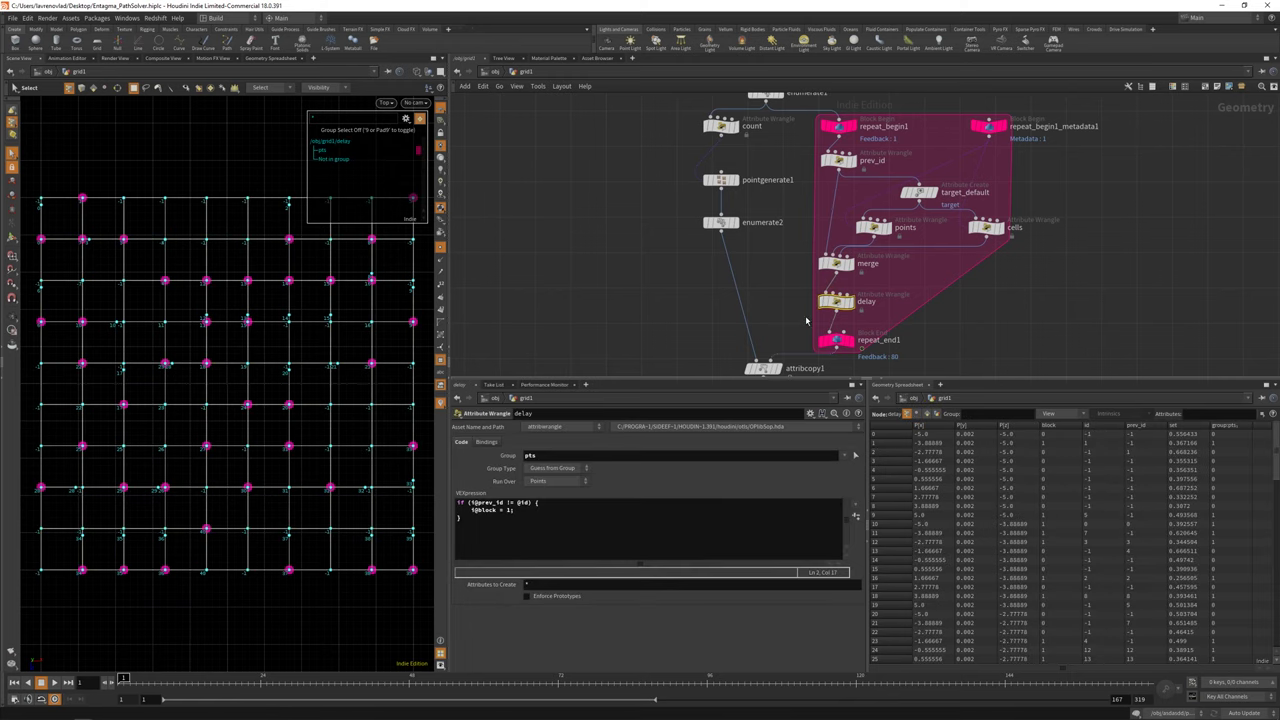
left_click(830, 343)
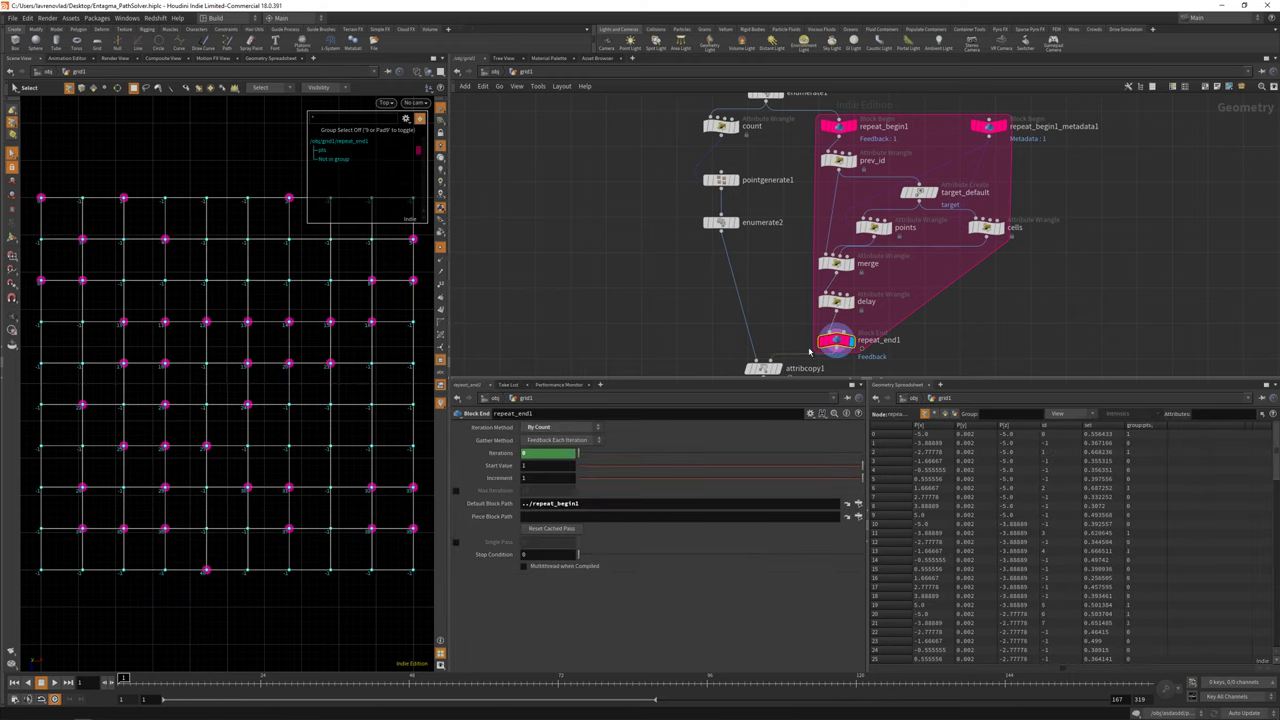
Add the line i@swap_iteration = detail(-1, "iteration"); inside the prev_id condition of the delay wrangle.
key("Up")
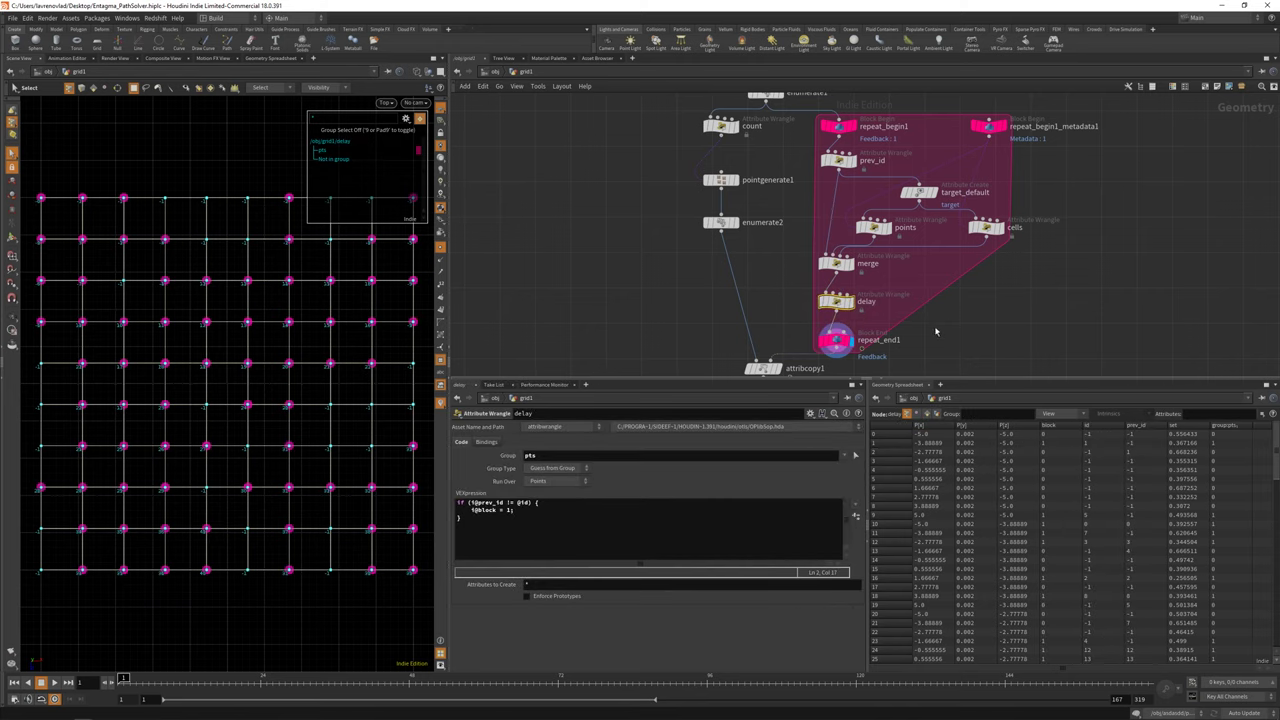
left_click(538, 502)
key("Return")
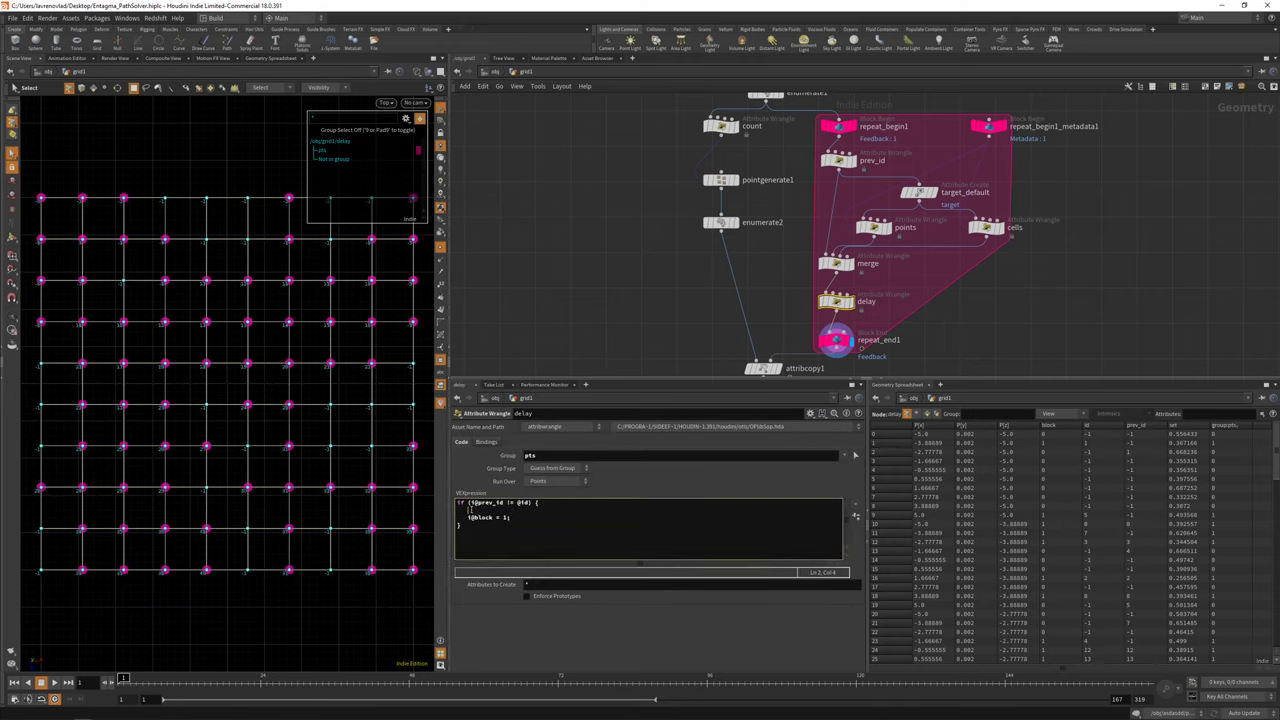
type("i@swap_iteration;")
type("detail(-1, ")
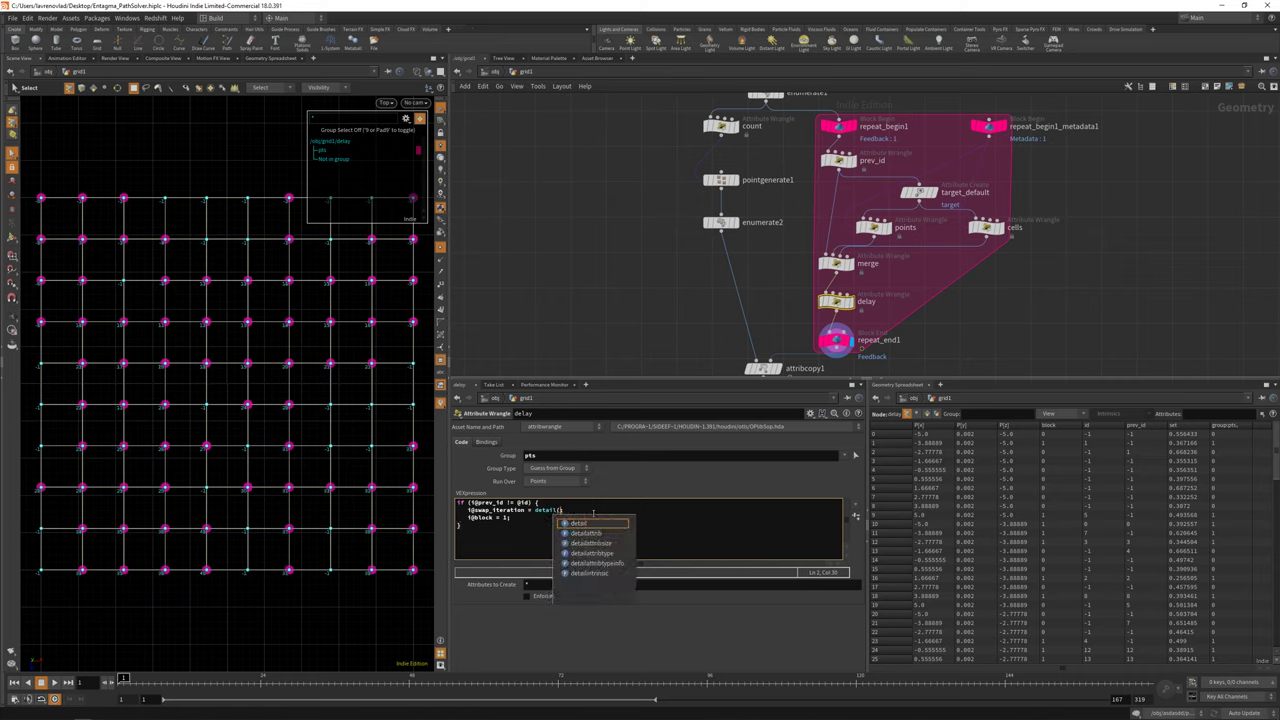
type("\"iteration\");")
Add a spare input to the delay wrangle and point it to ../repeat_begin1_metadata1.
left_click(811, 413)
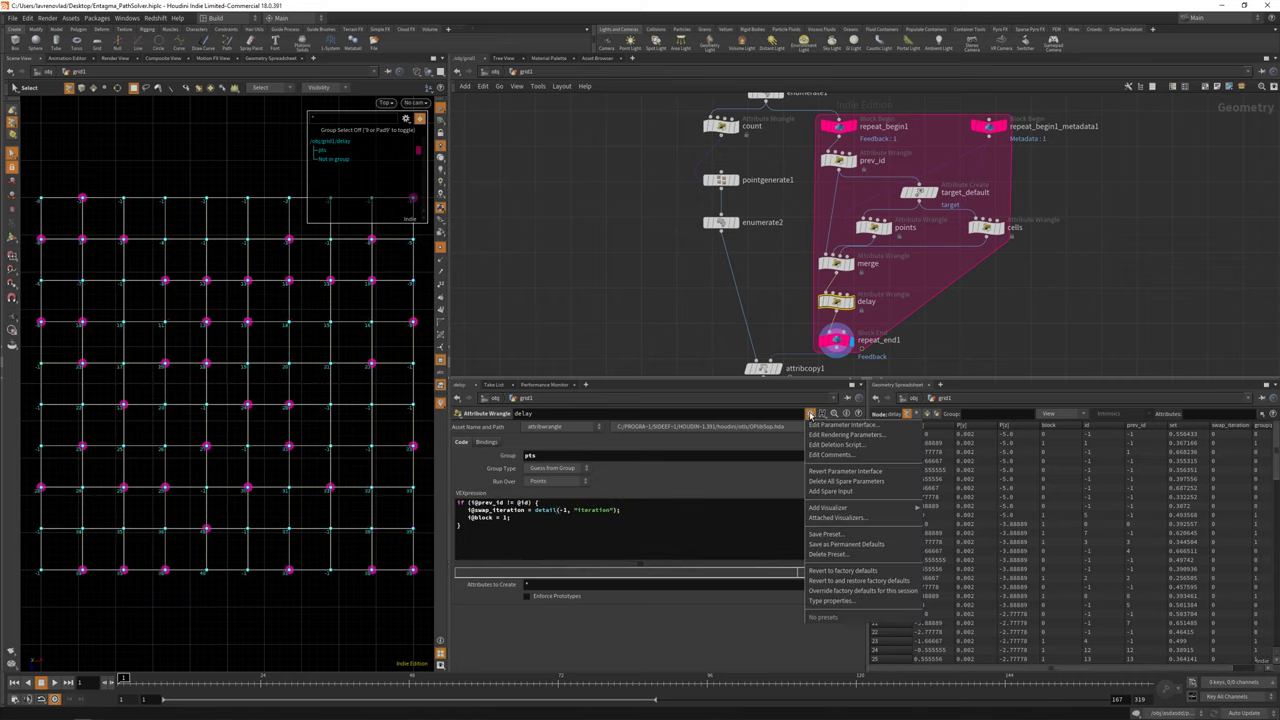
left_click(830, 491)
left_click_drag(994, 130, 570, 611)
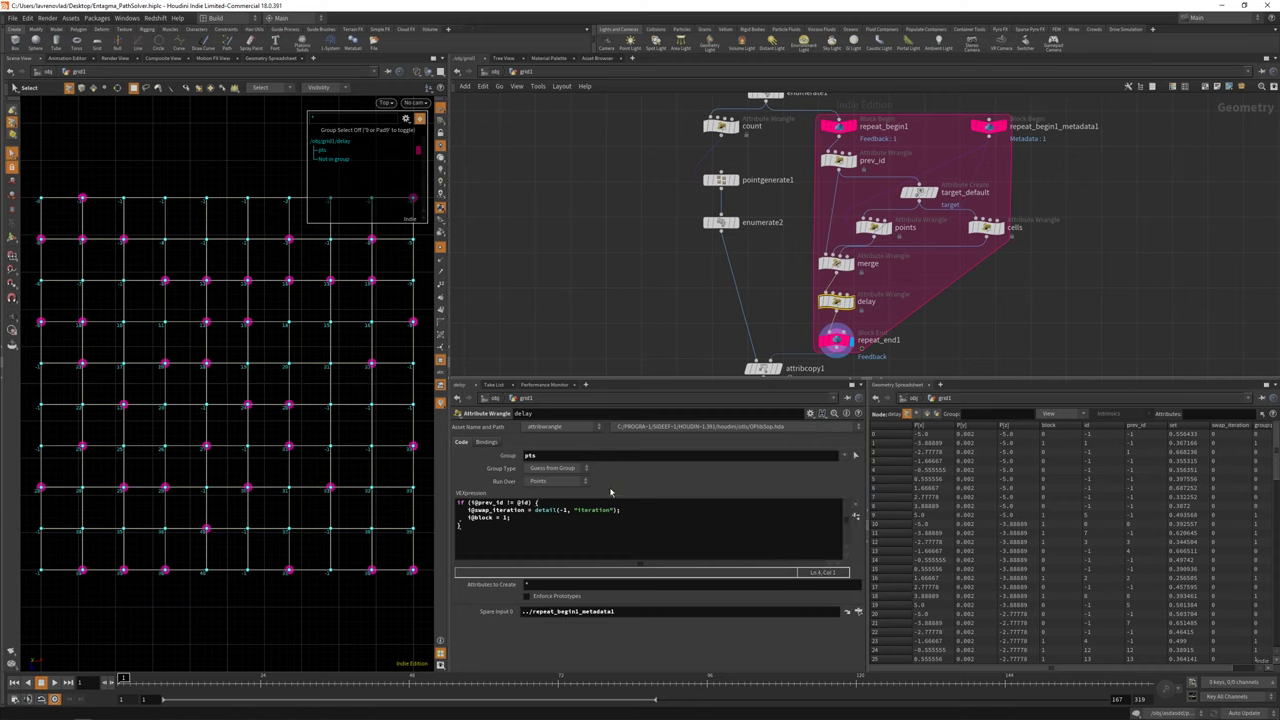
left_click_drag(466, 517, 520, 518)
key("Up")
key("Home")
key("shift+End")
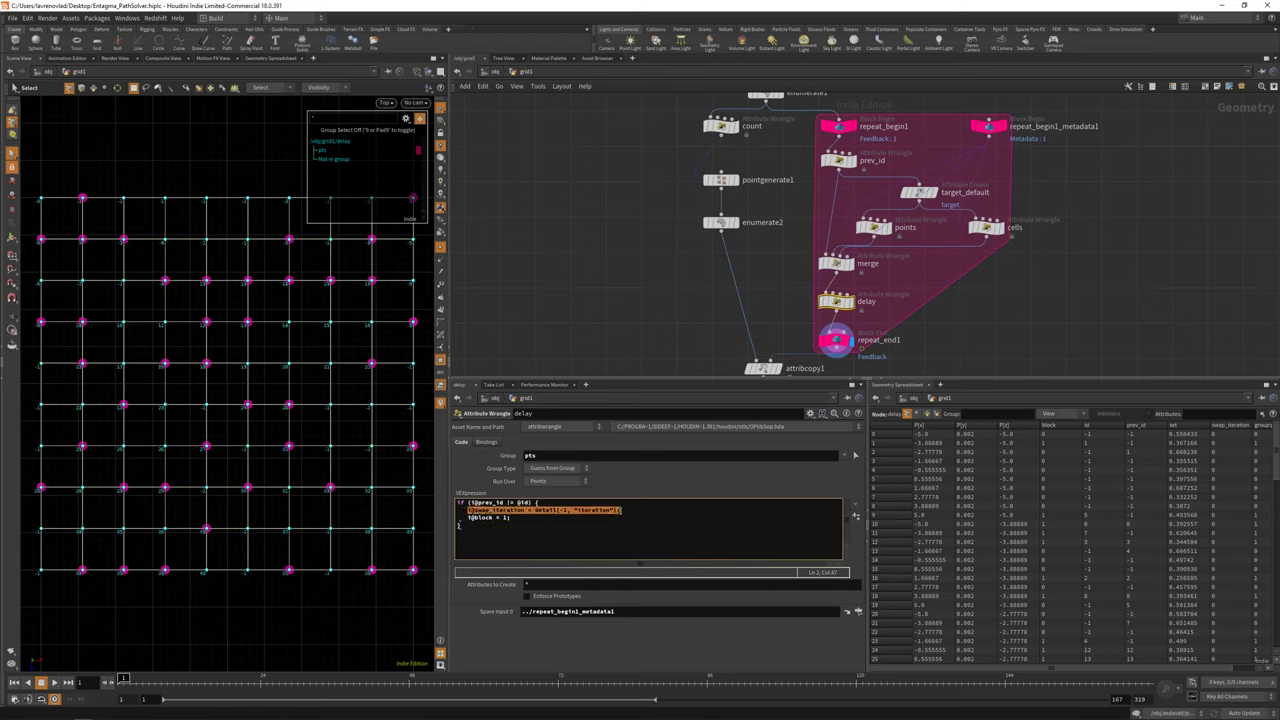
left_click(624, 510)
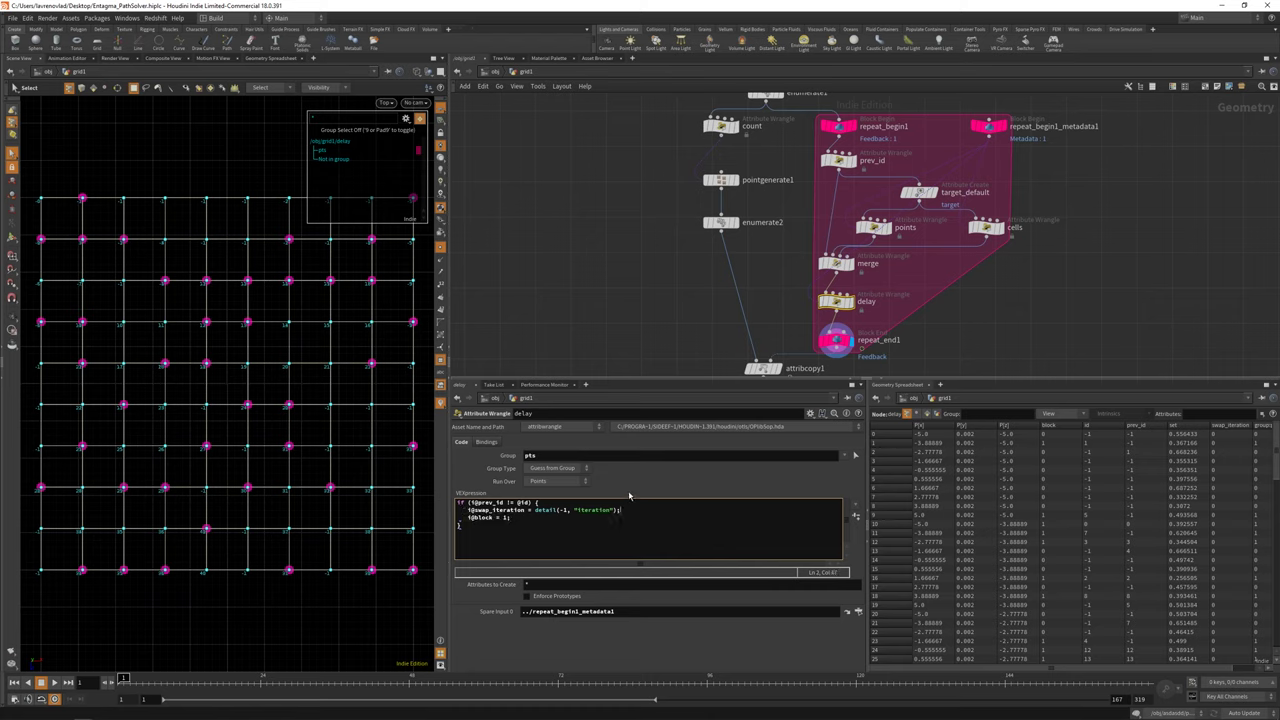
Add a second if block below the first in the delay code, beginning its condition with detail(-1, "iteration") -.
left_click(520, 534)
type("if () {")
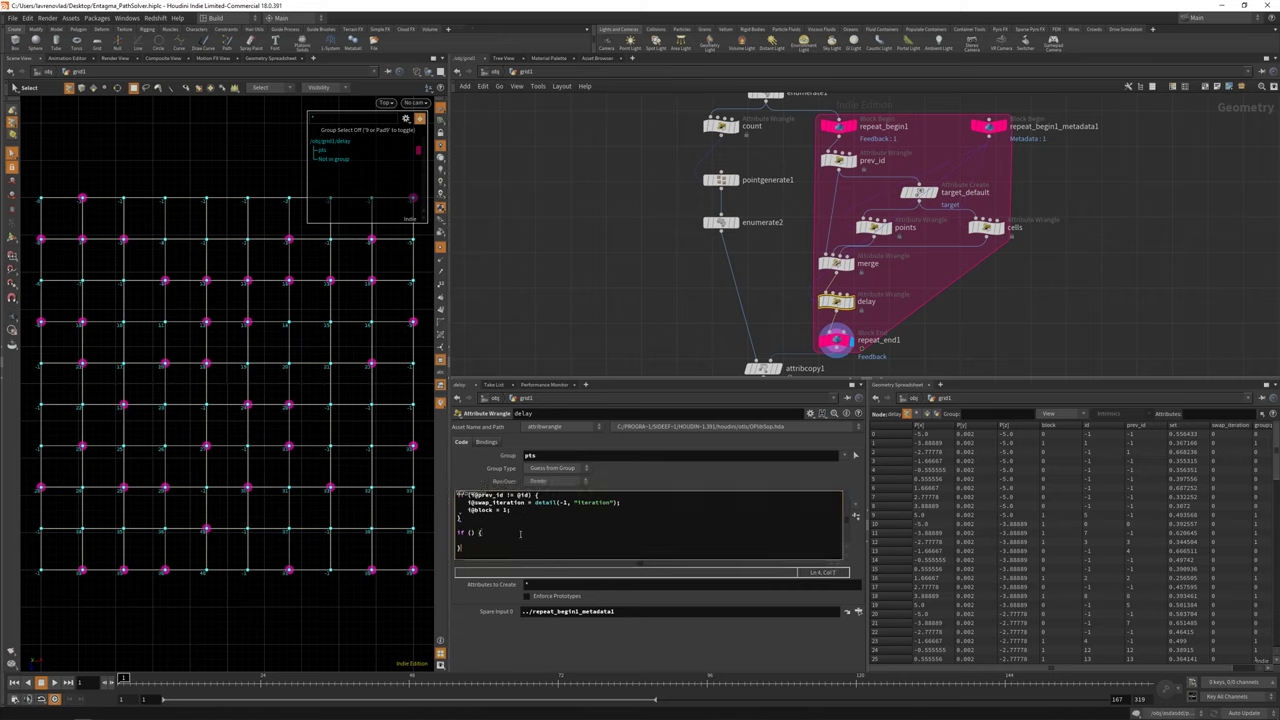
key("Return")
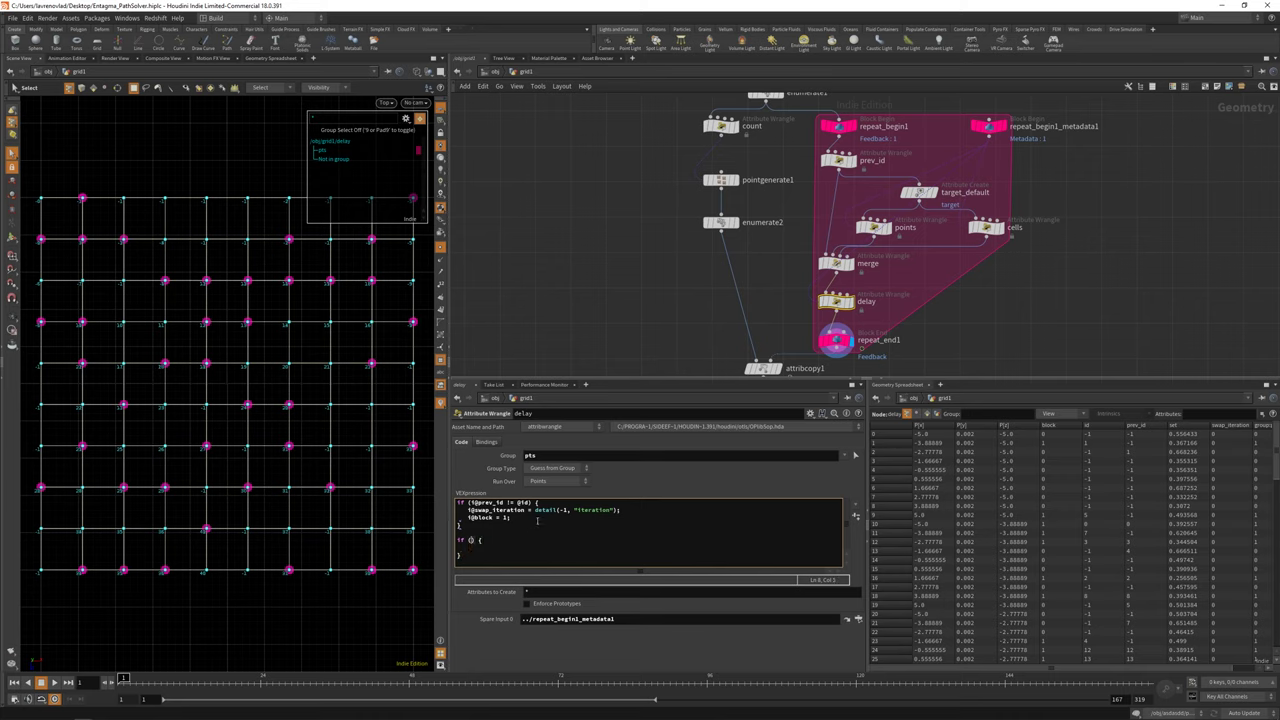
left_click_drag(535, 511, 619, 511)
key("ctrl+c")
left_click(470, 540)
key("ctrl+v")
type("-")
Complete the second condition of the delay code with i@swap_iteration >= chi("delay").
left_click_drag(469, 510, 526, 510)
key("ctrl+c")
left_click(562, 540)
key("ctrl+v")
type("> chi(")
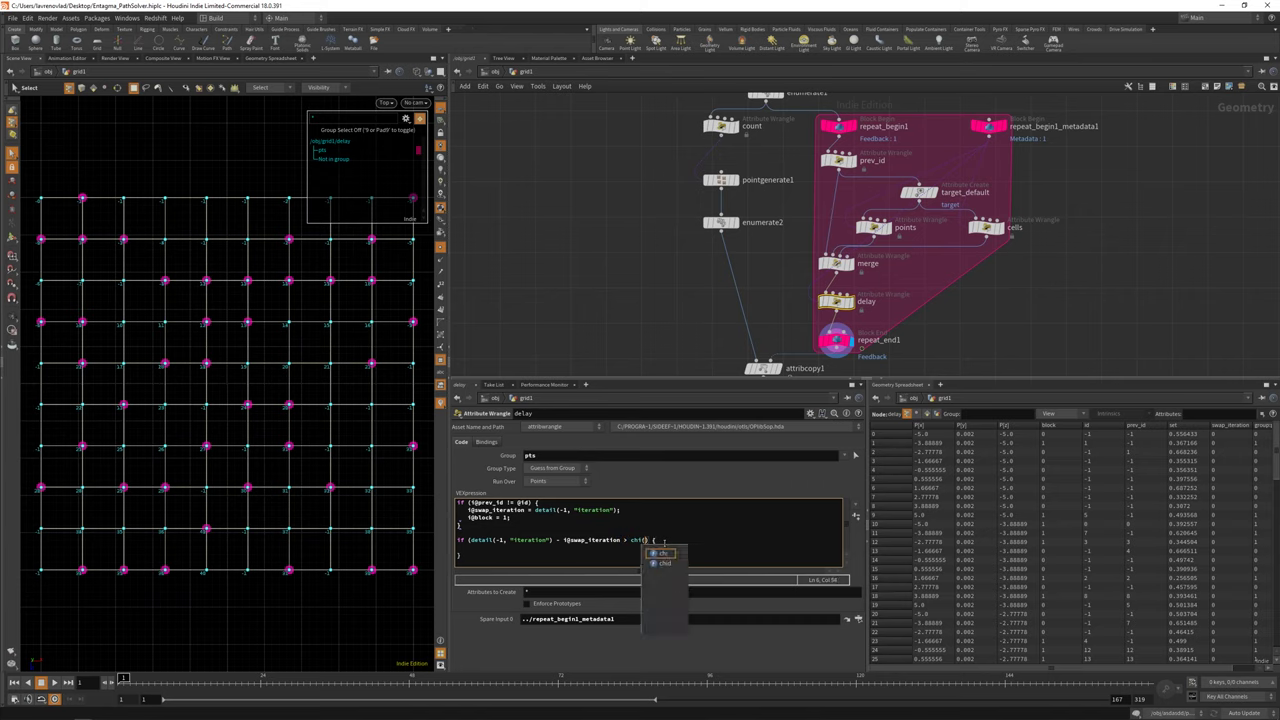
type("\"delay\")")
left_click(627, 540)
Set i@block = 0 in the second block with an else branch of i@block = 1, and generate the Delay parameter.
type("= 0;")
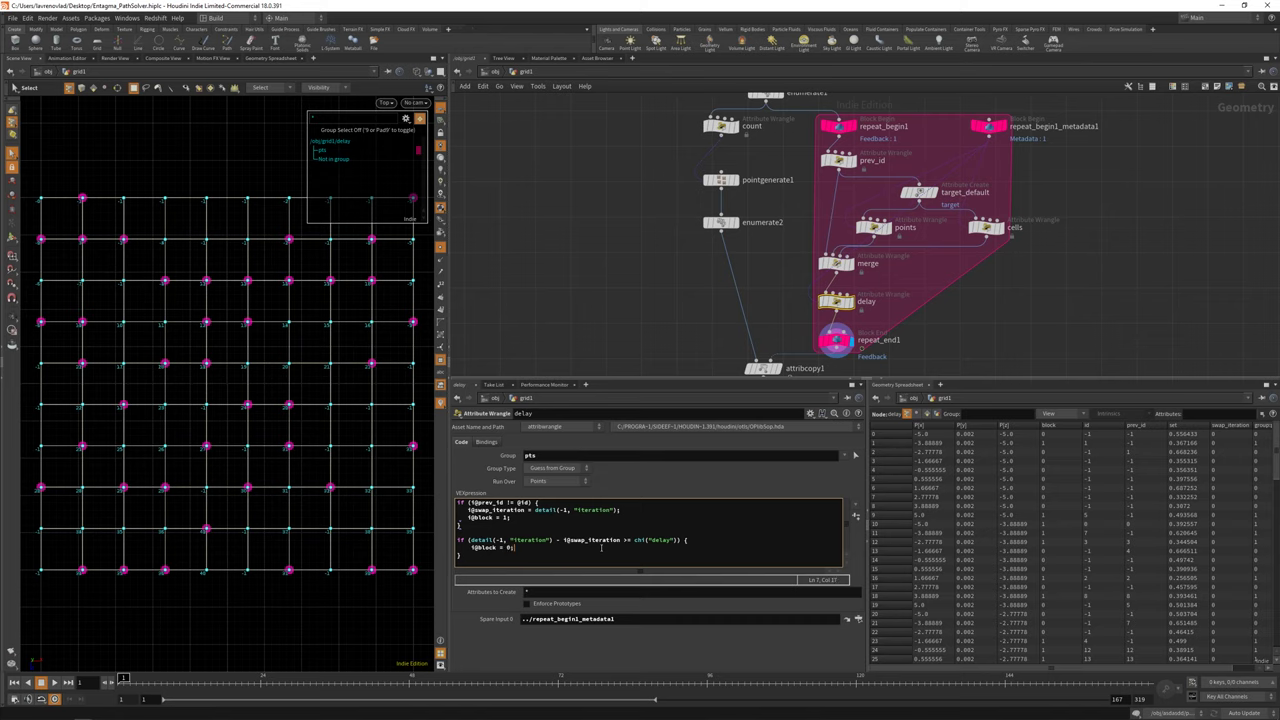
left_click(588, 553)
type("else i@block")
left_click(855, 516)
Scrub retime1's output to frame 22 and set the delay wrangle's Delay parameter to 2.
middle_click_drag(939, 355, 946, 275)
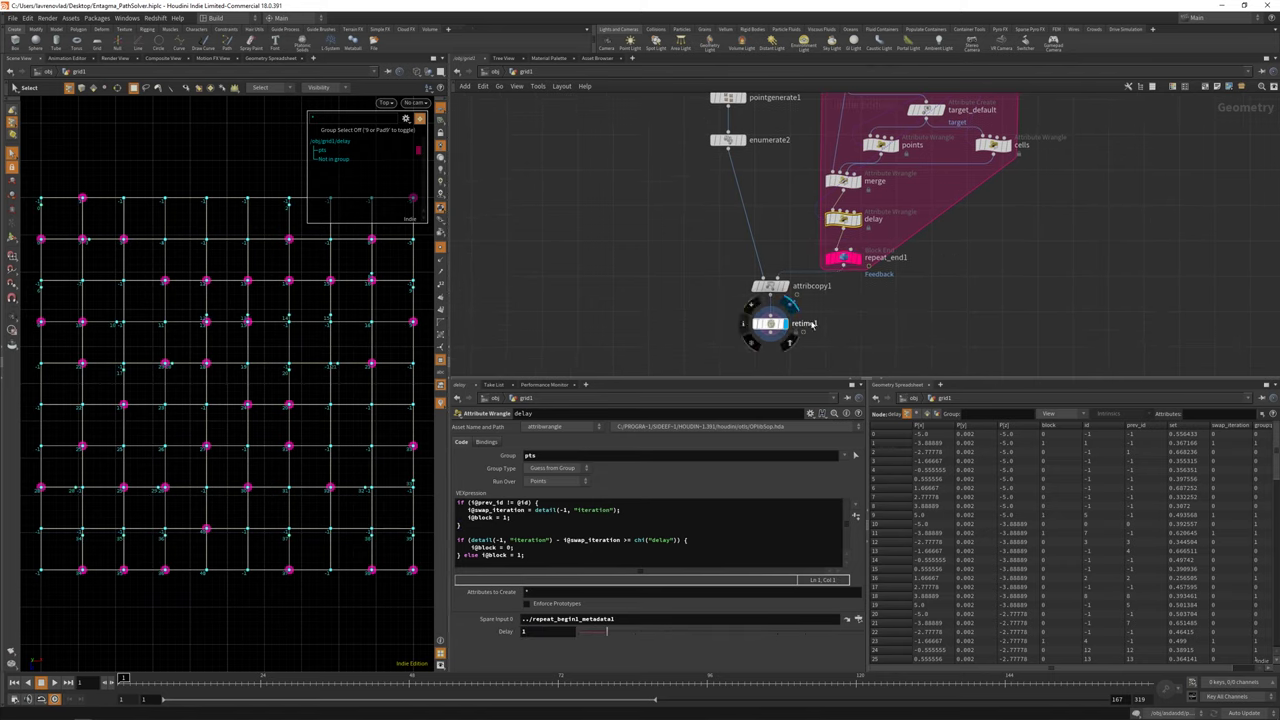
left_click(786, 323)
left_click_drag(118, 687, 249, 677)
left_click(843, 228)
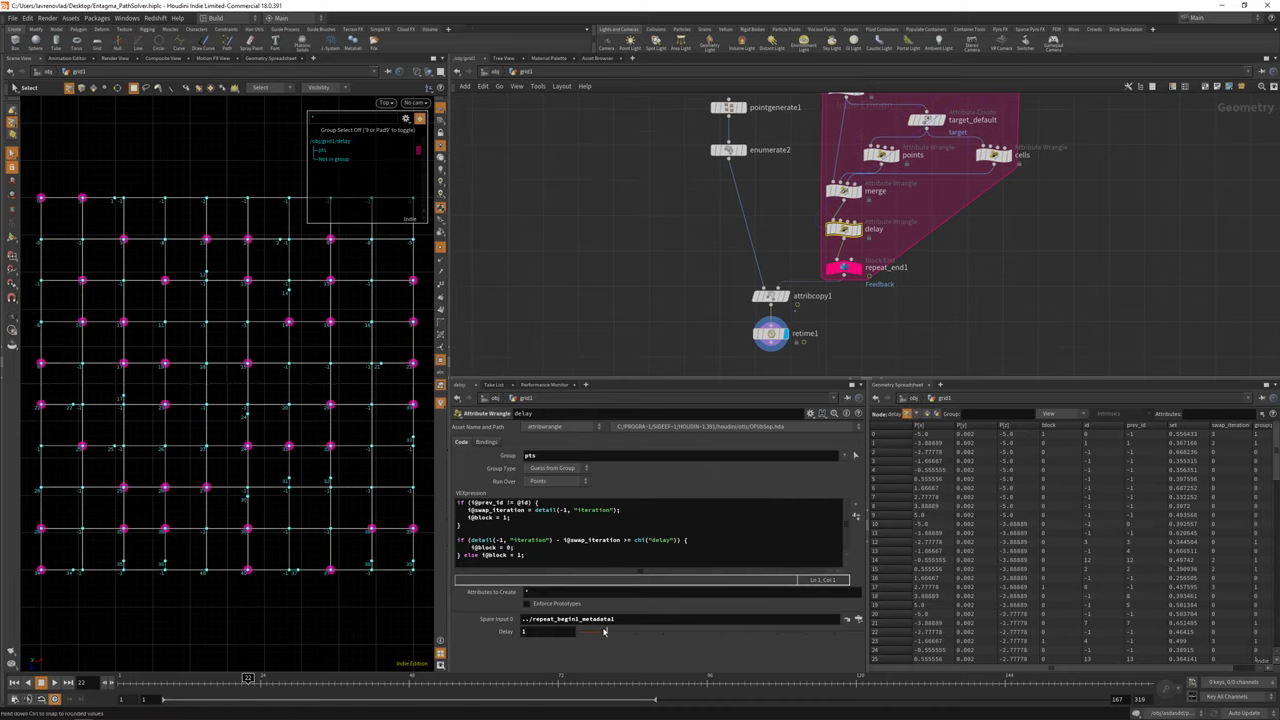
left_click_drag(604, 631, 634, 632)
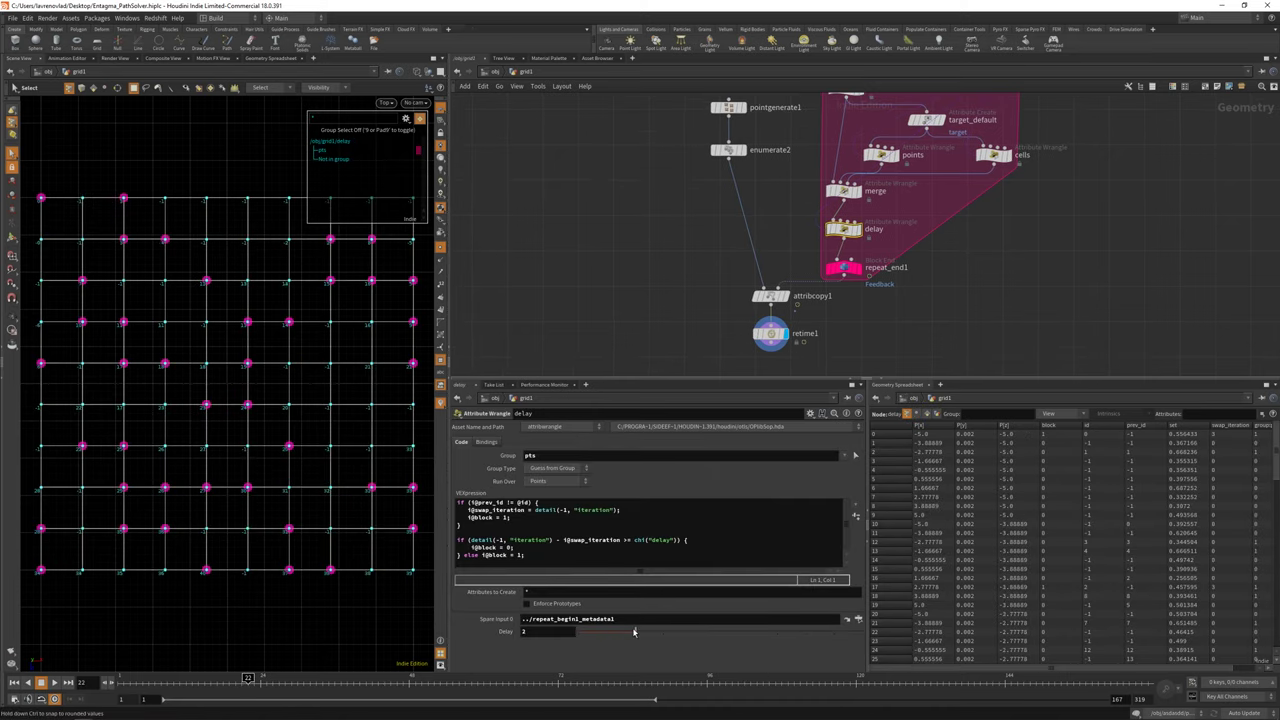
Select retime1, then scrub and play its animation from the first frame to review the delayed motion.
left_click(770, 334)
key("Up")
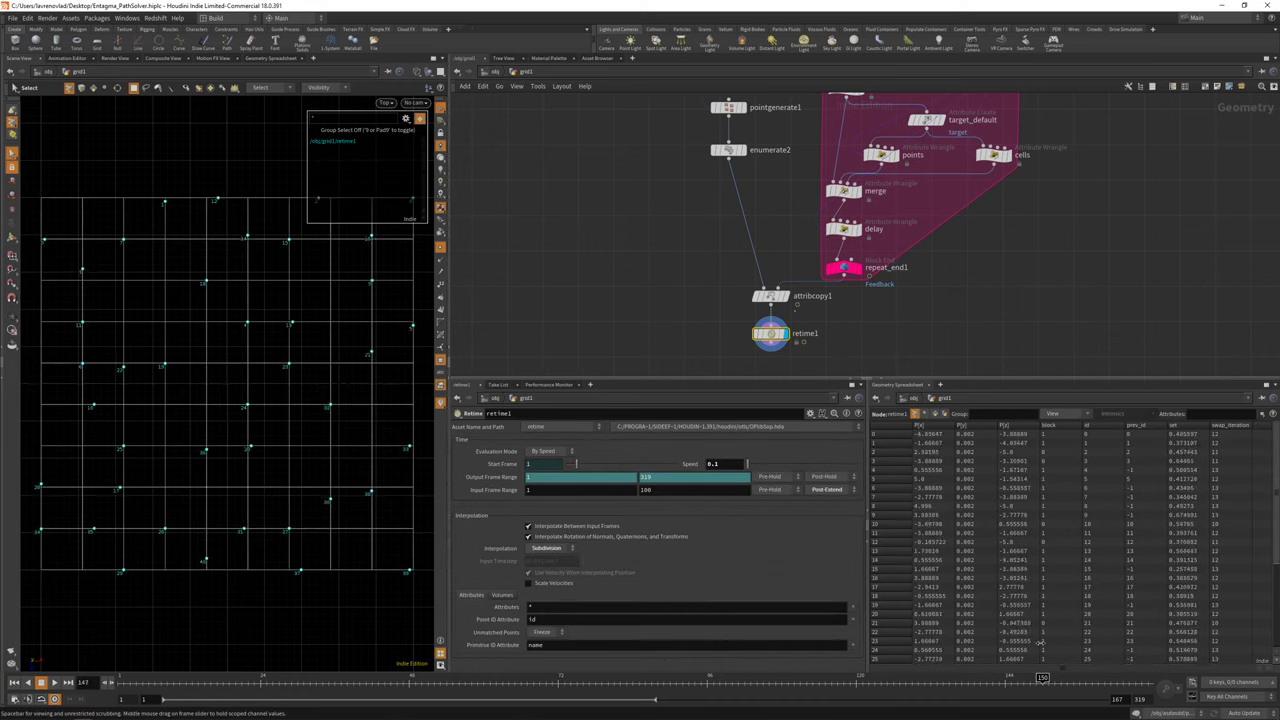
left_click_drag(614, 679, 122, 681)
left_click(54, 681)
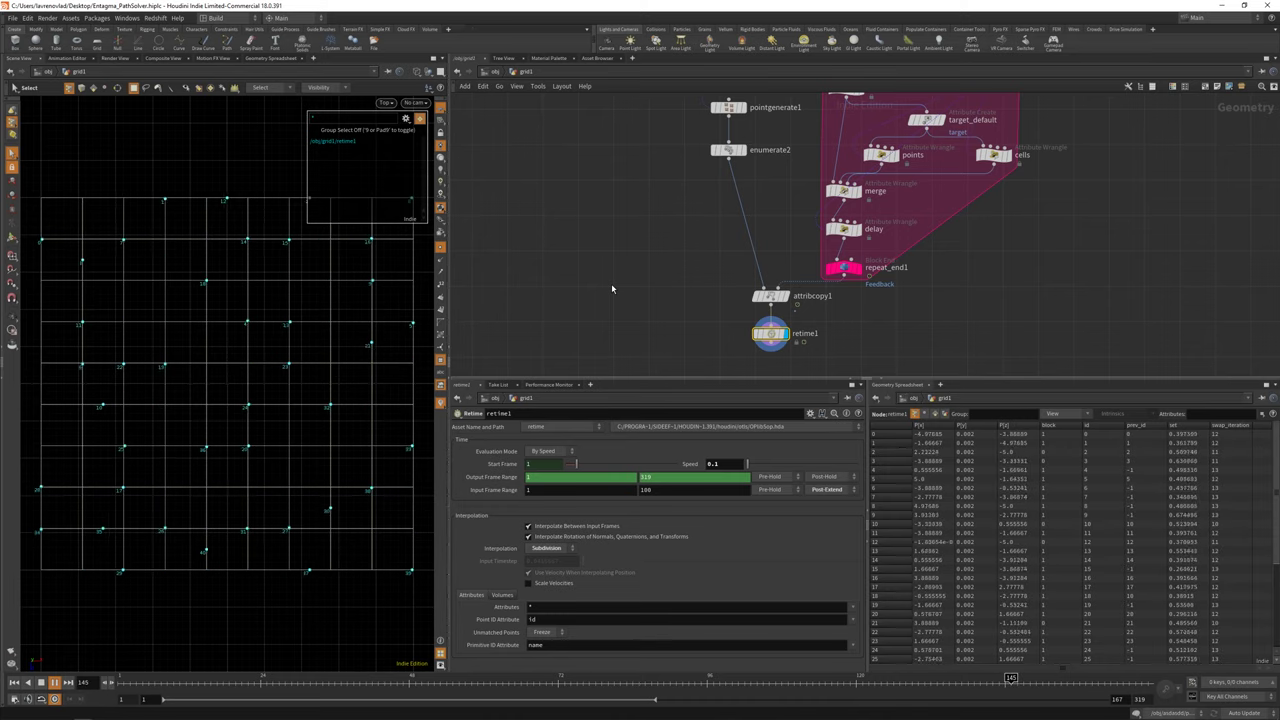
key("Up")
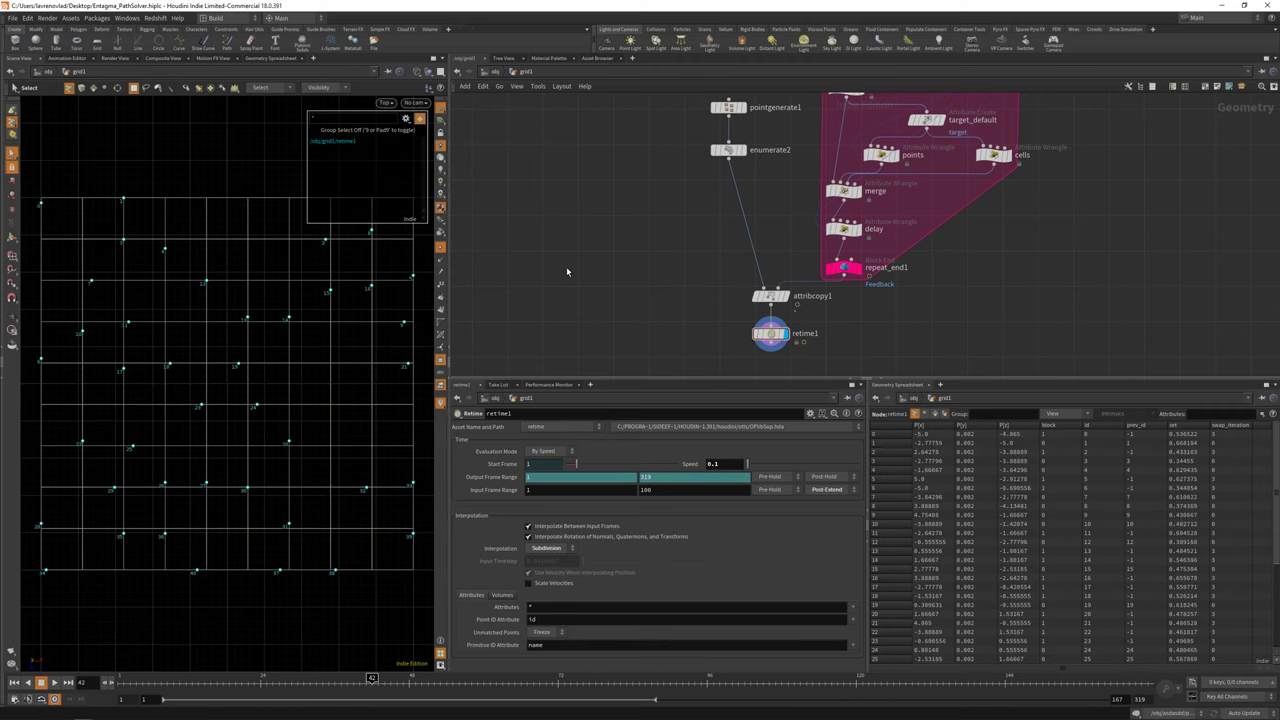
Wrap the group and id swap lines of the merge wrangle in an indented nested if block.
left_click(935, 190)
left_click(572, 548)
key("Return")
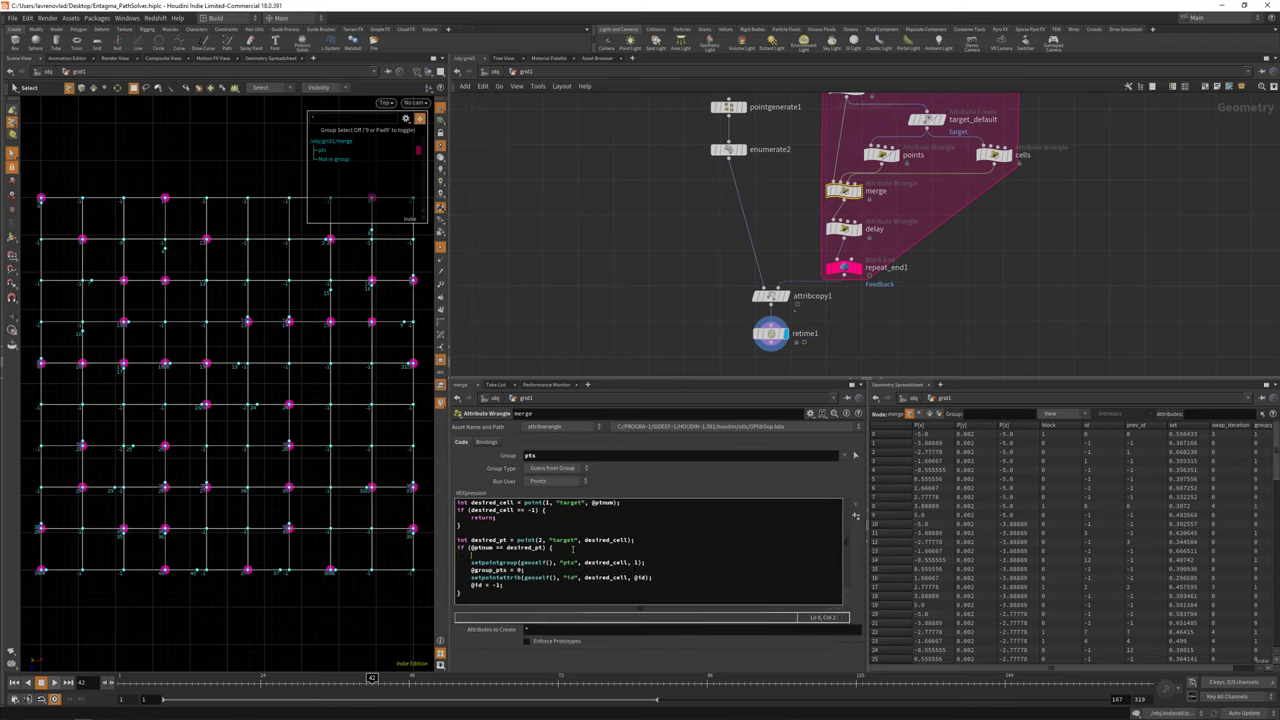
type("if () {")
left_click(537, 585)
key("Return")
type("}")
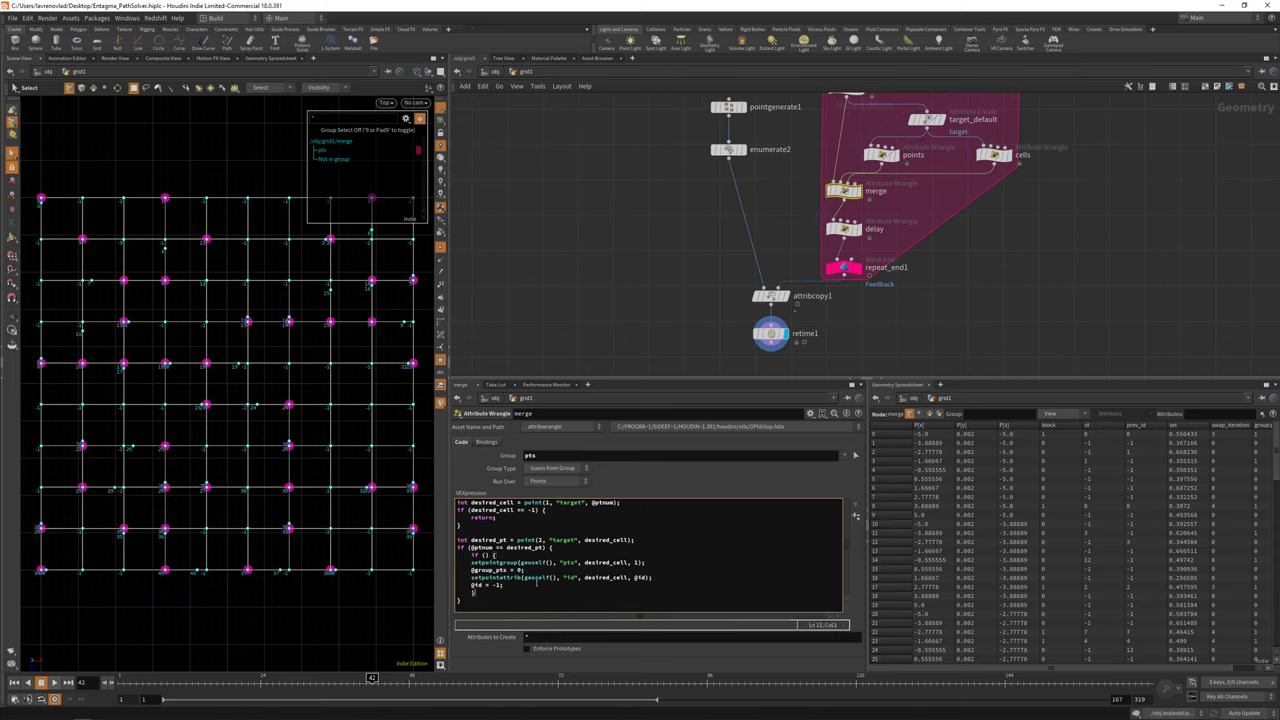
left_click_drag(537, 585, 458, 559)
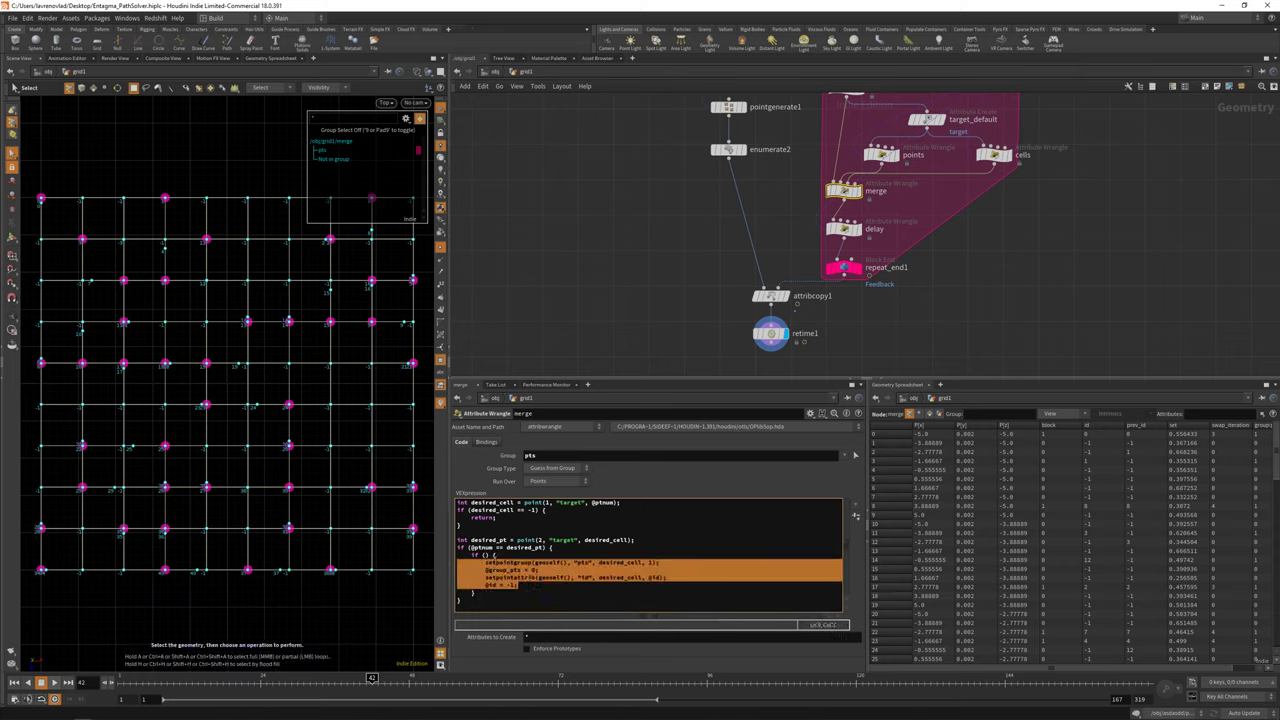
key("Tab")
left_click(485, 556)
type("rand() ")
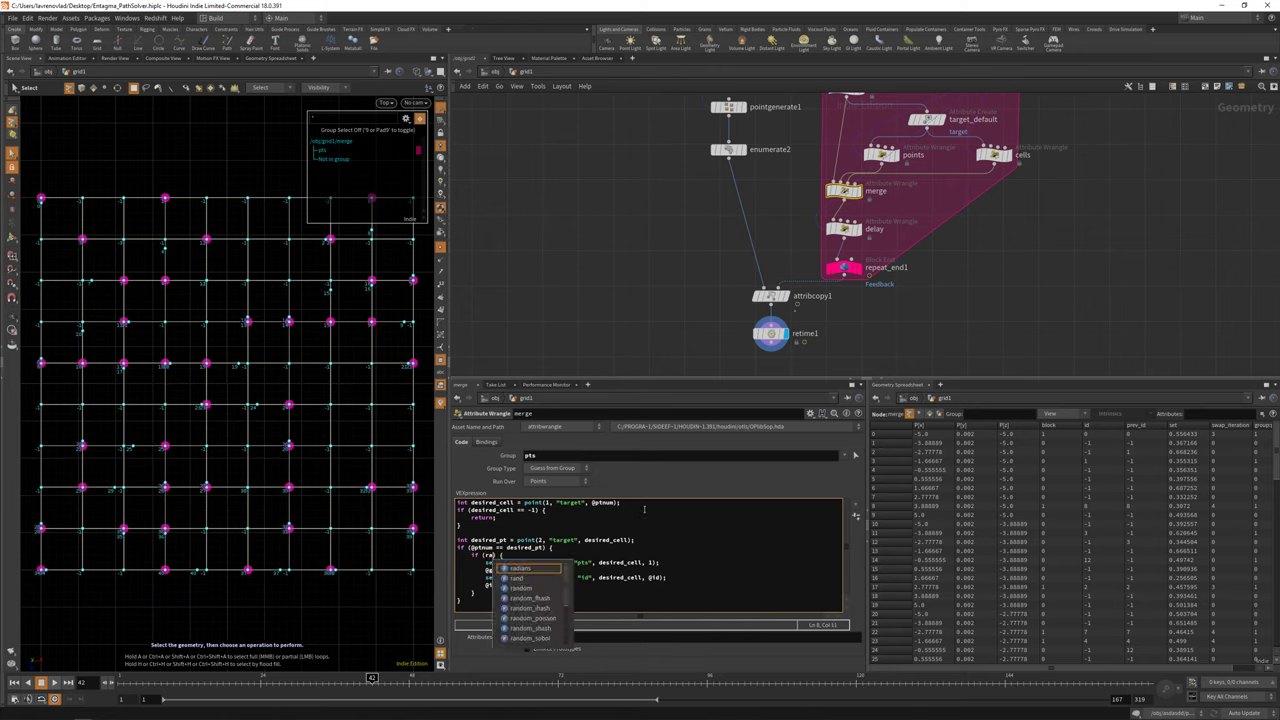
type("< 0.25")
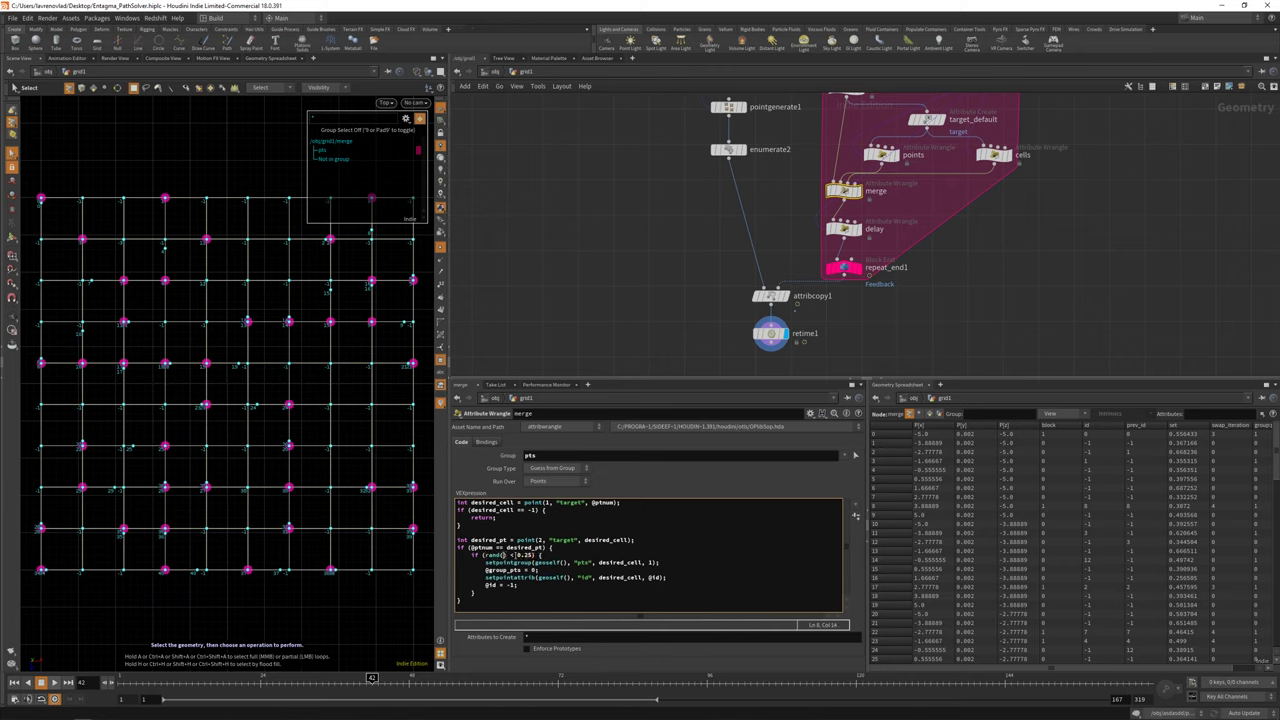
type("@ptnum, detail(-1, \"itera")
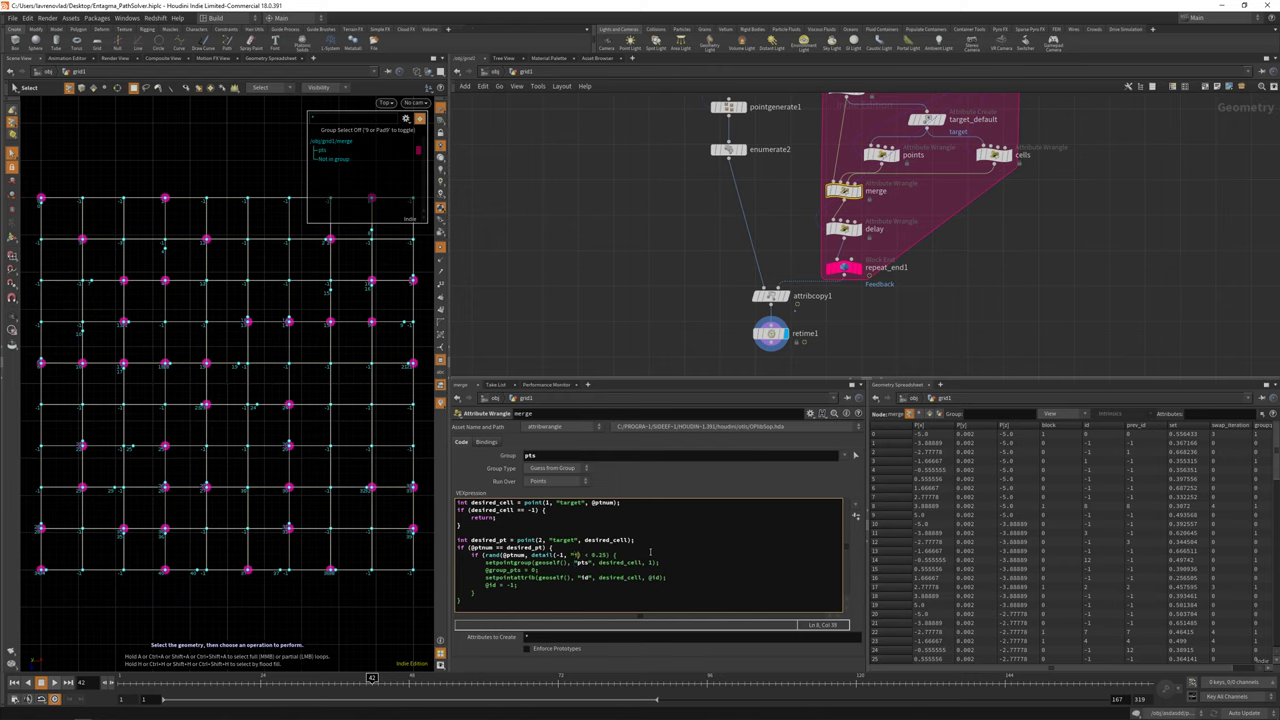
type("tion")
type(")")
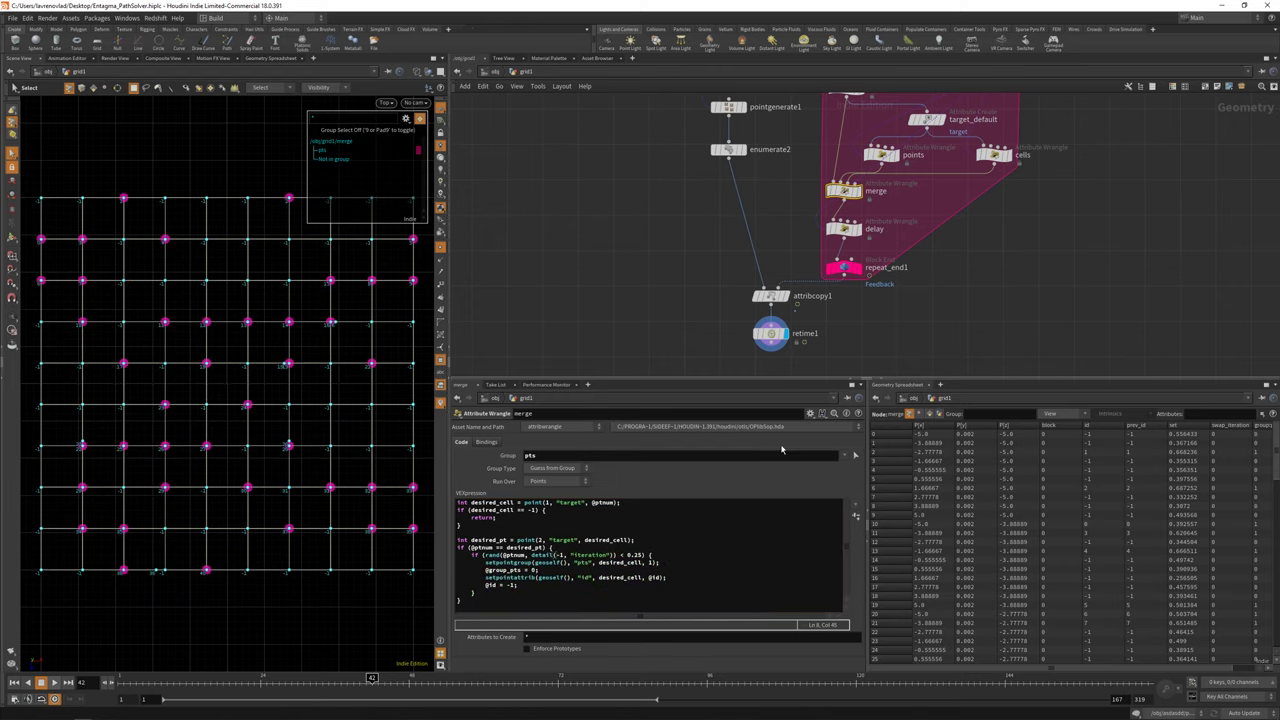
Add a spare input to the merge wrangle and point it to ../repeat_begin1_metadata1.
left_click(810, 413)
left_click(816, 492)
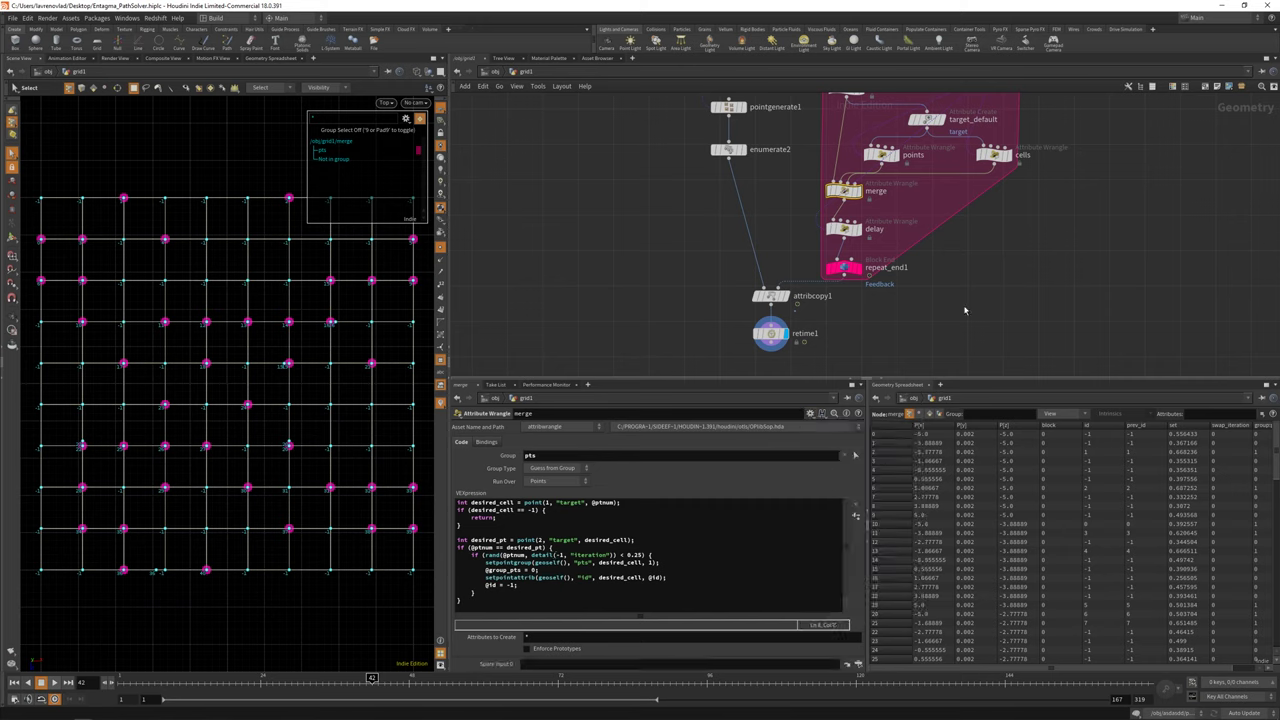
middle_click_drag(900, 250, 878, 348)
left_click_drag(976, 152, 553, 665)
Select retime1, shift the visible timeline range to frames 36–267 and scrub the animation to frame 177.
middle_click_drag(907, 368, 922, 246)
left_click_drag(860, 284, 708, 338)
left_click_drag(655, 698, 950, 698)
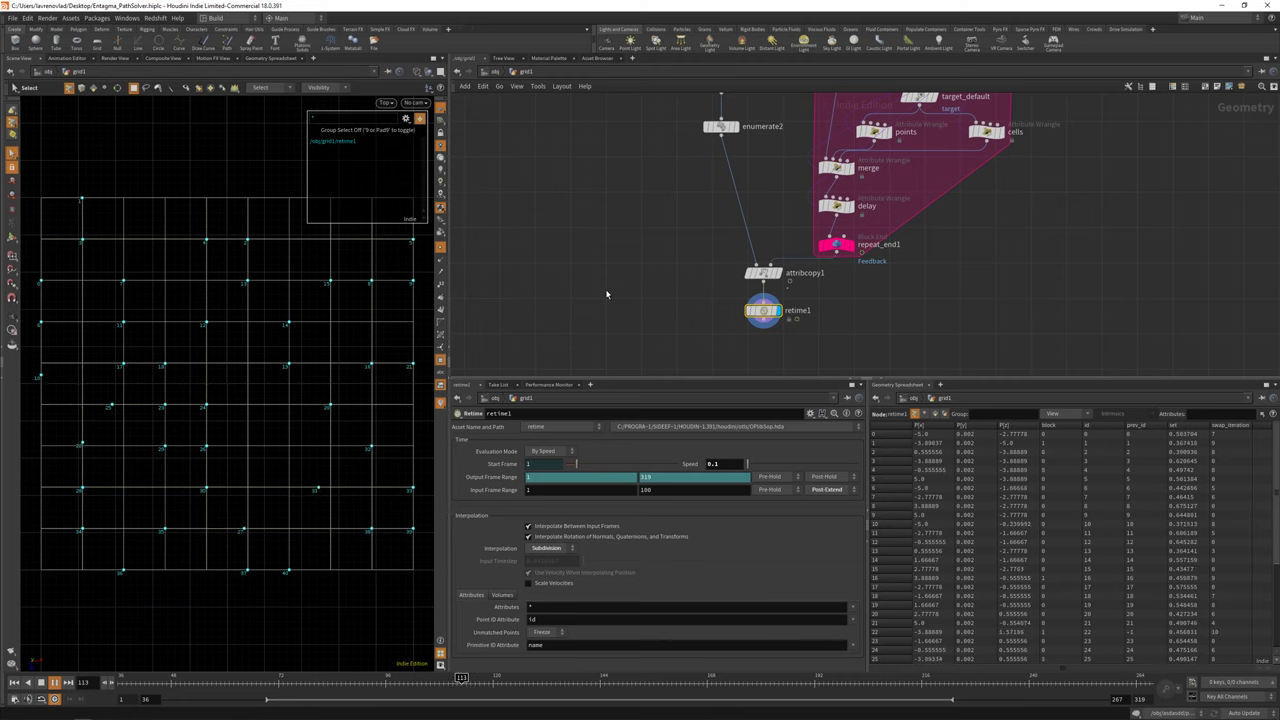
left_click(444, 679)
left_click_drag(444, 679, 748, 679)
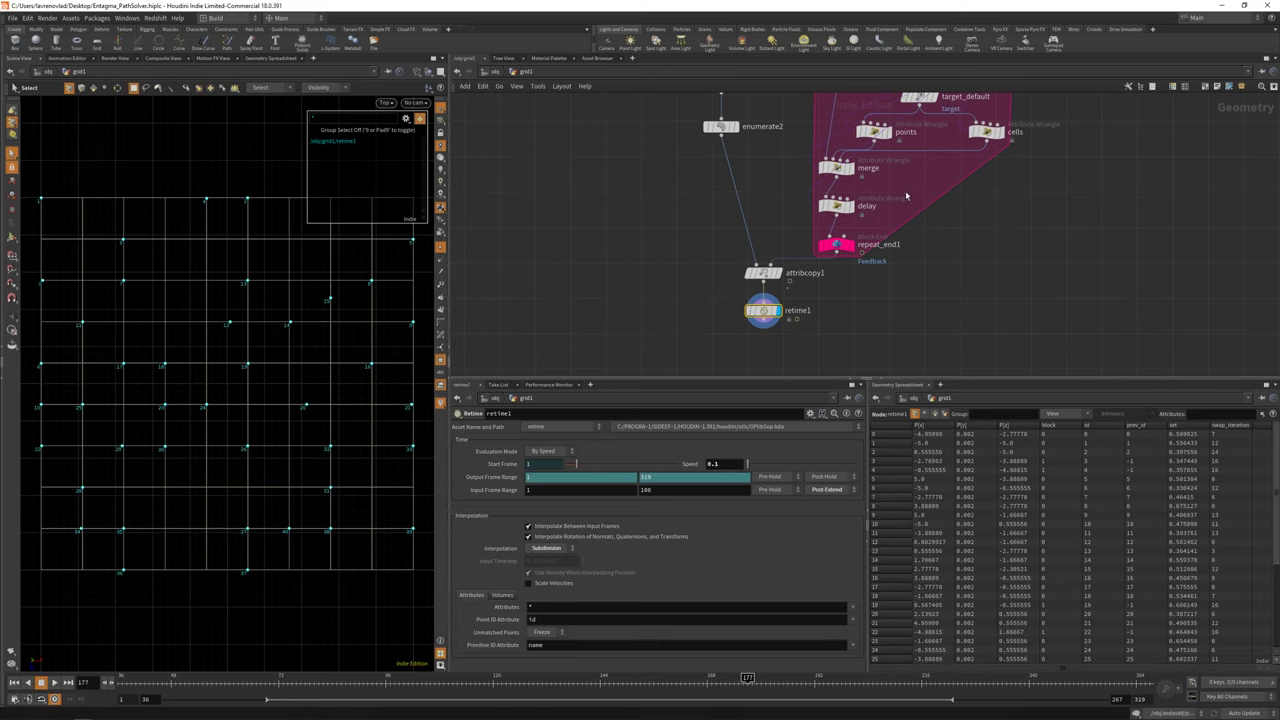
Try a random threshold of 0.1 in the merge wrangle and scrub the animation.
left_click(836, 167)
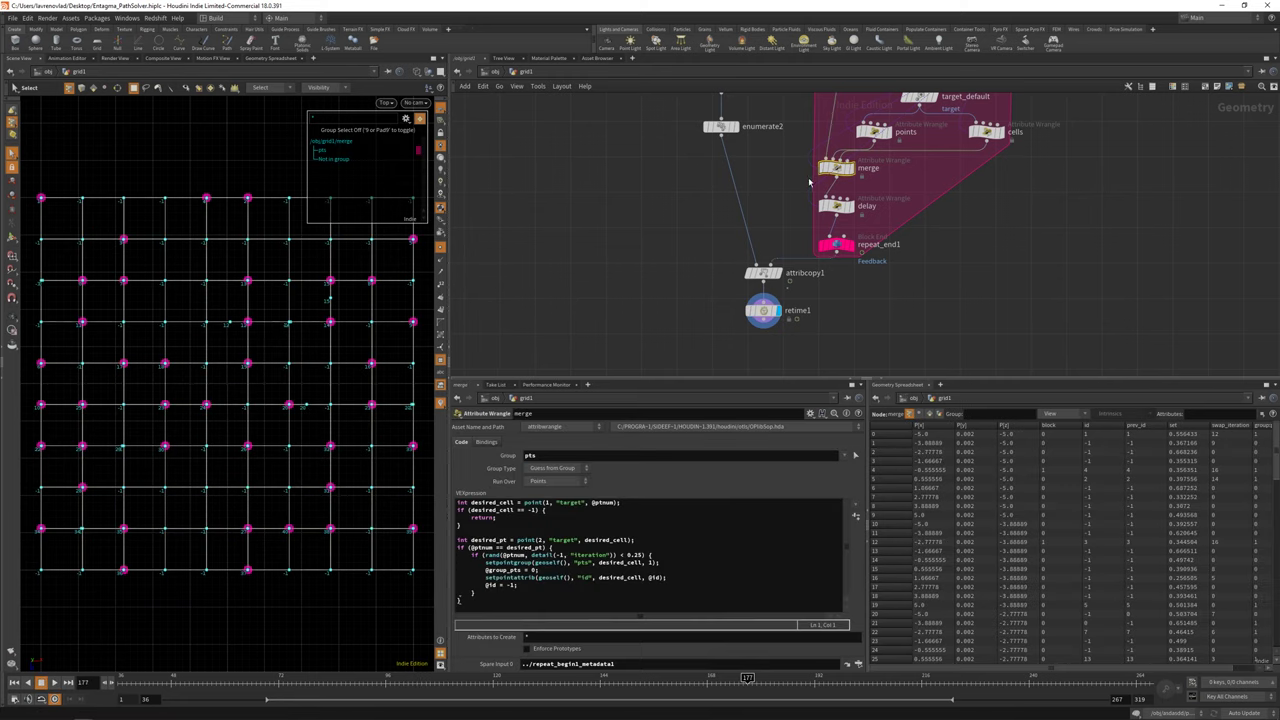
double_click(638, 554)
type("1")
left_click(328, 679)
left_click_drag(328, 679, 578, 679)
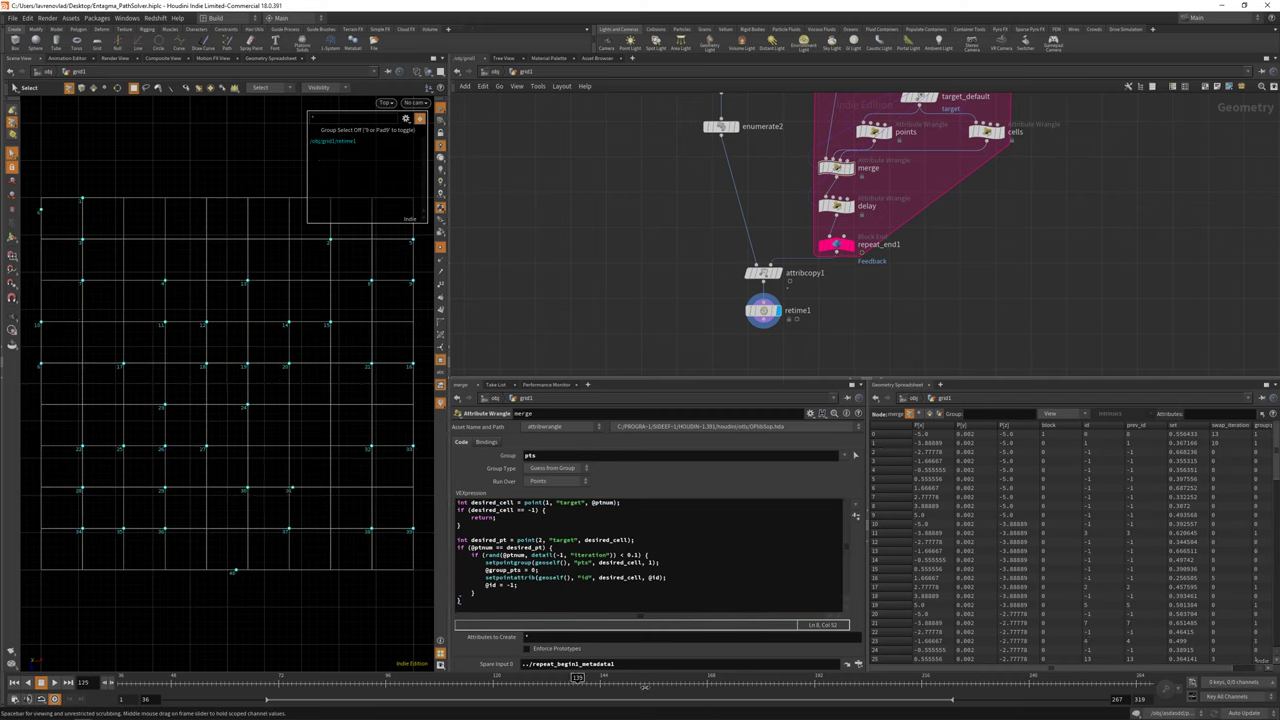
Set the random threshold in the merge wrangle to 0.5 and play the resulting animation.
double_click(638, 554)
type("5")
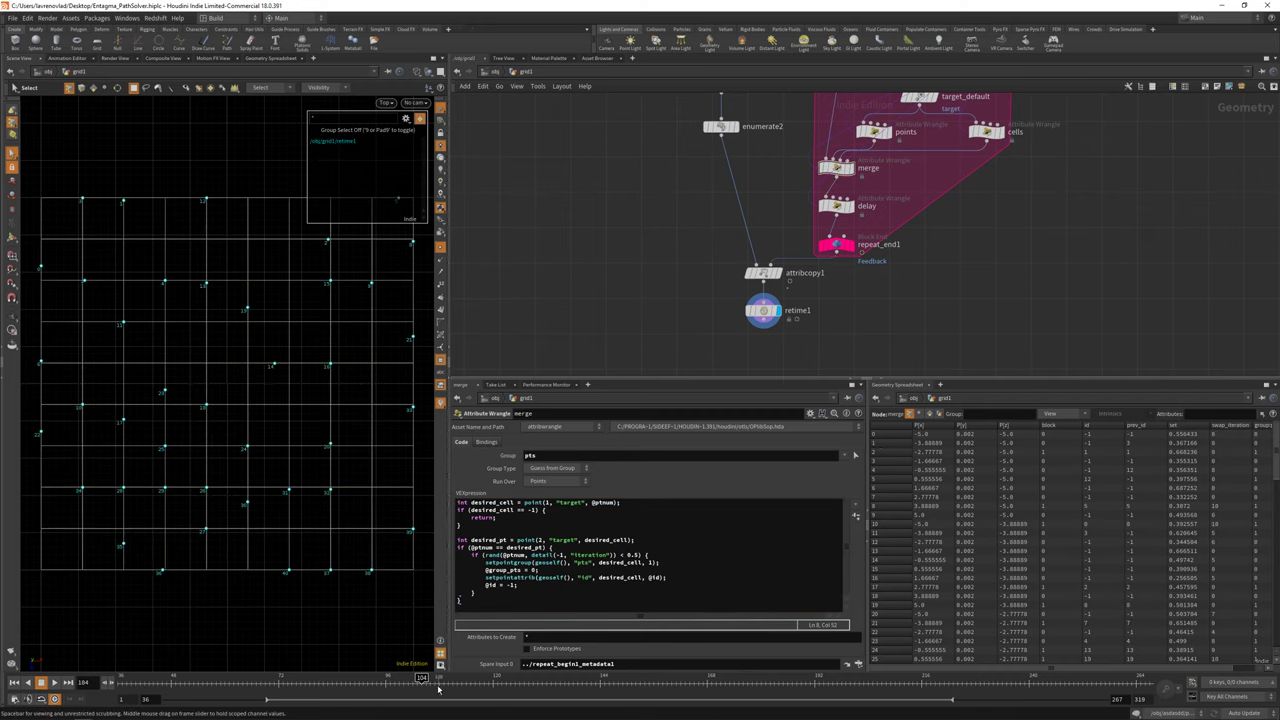
mouse_move(423, 679)
left_mouse_down()
mouse_move(650, 679)
mouse_move(283, 679)
left_mouse_up()
left_click(55, 683)
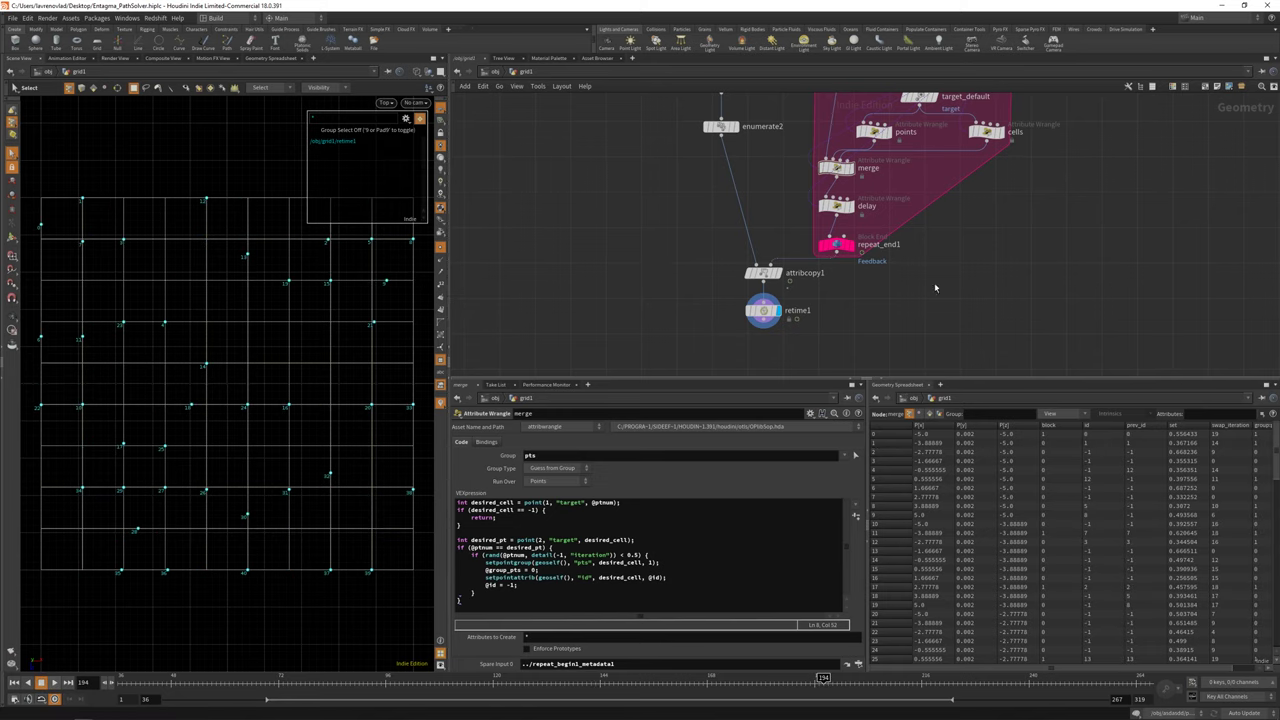
key("h")
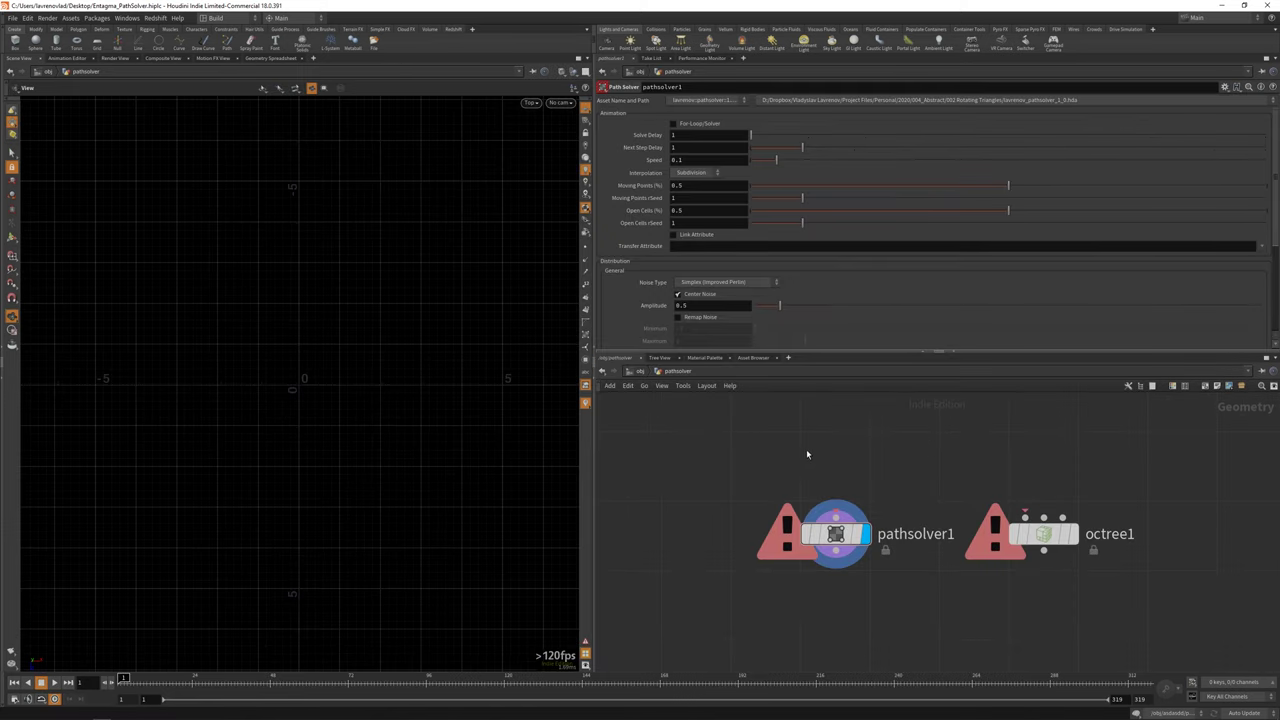
left_click_drag(768, 453, 912, 579)
left_click_drag(968, 473, 1131, 578)
left_click_drag(915, 468, 756, 595)
Add a Grid node above pathsolver1, display it and connect its output to pathsolver1's input.
key("Tab")
type("grid")
key("Return")
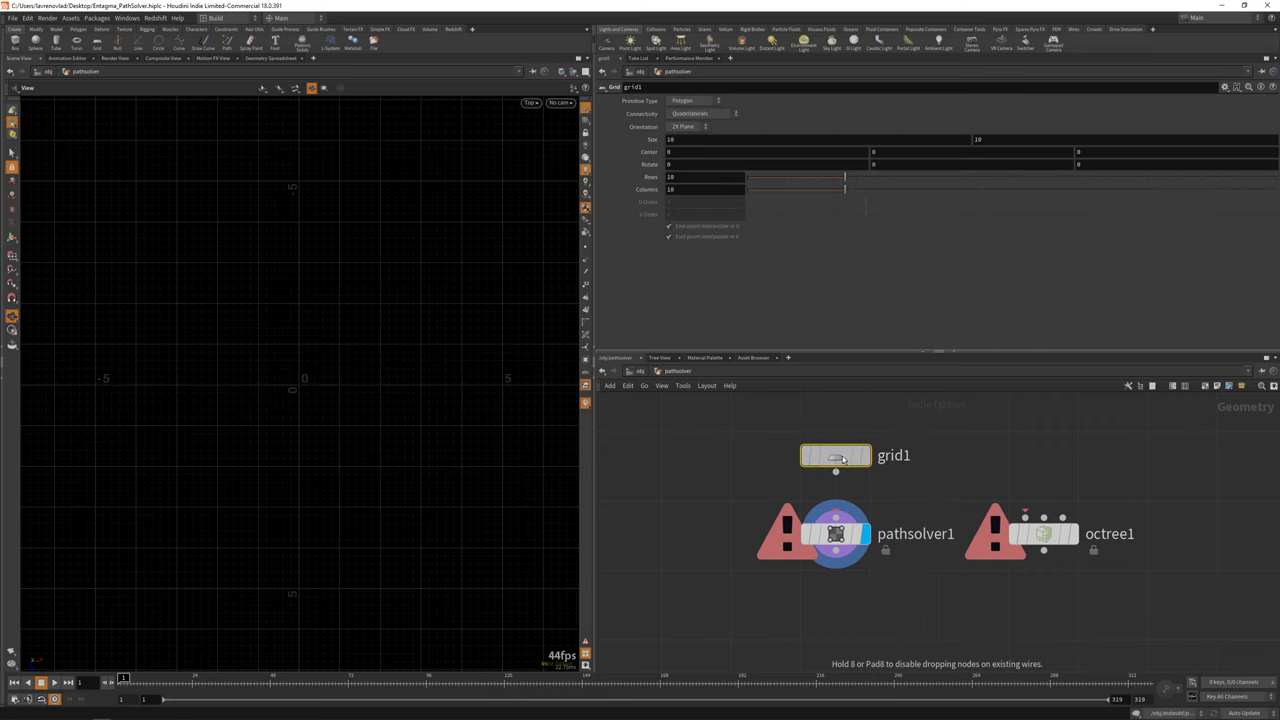
left_click(834, 457)
left_click_drag(836, 476, 836, 514)
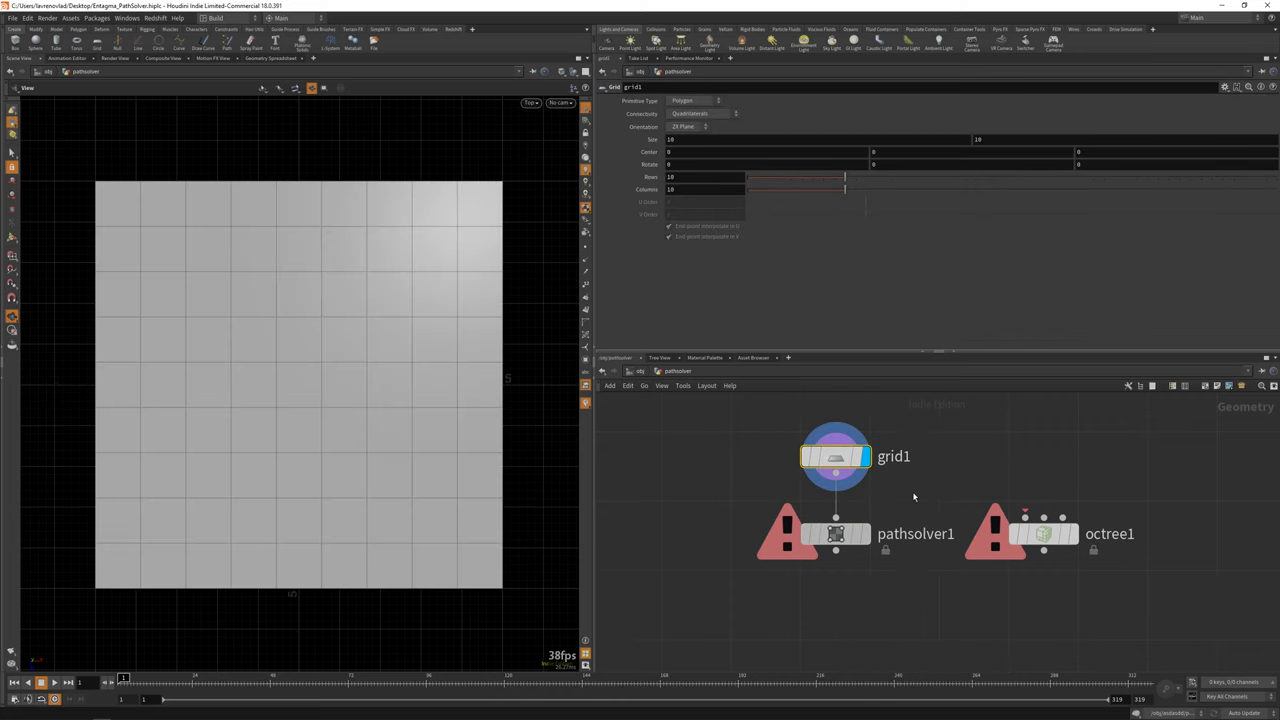
Display pathsolver1 and show grid1 as a template.
left_click(836, 516)
left_click(866, 534)
left_click(855, 460)
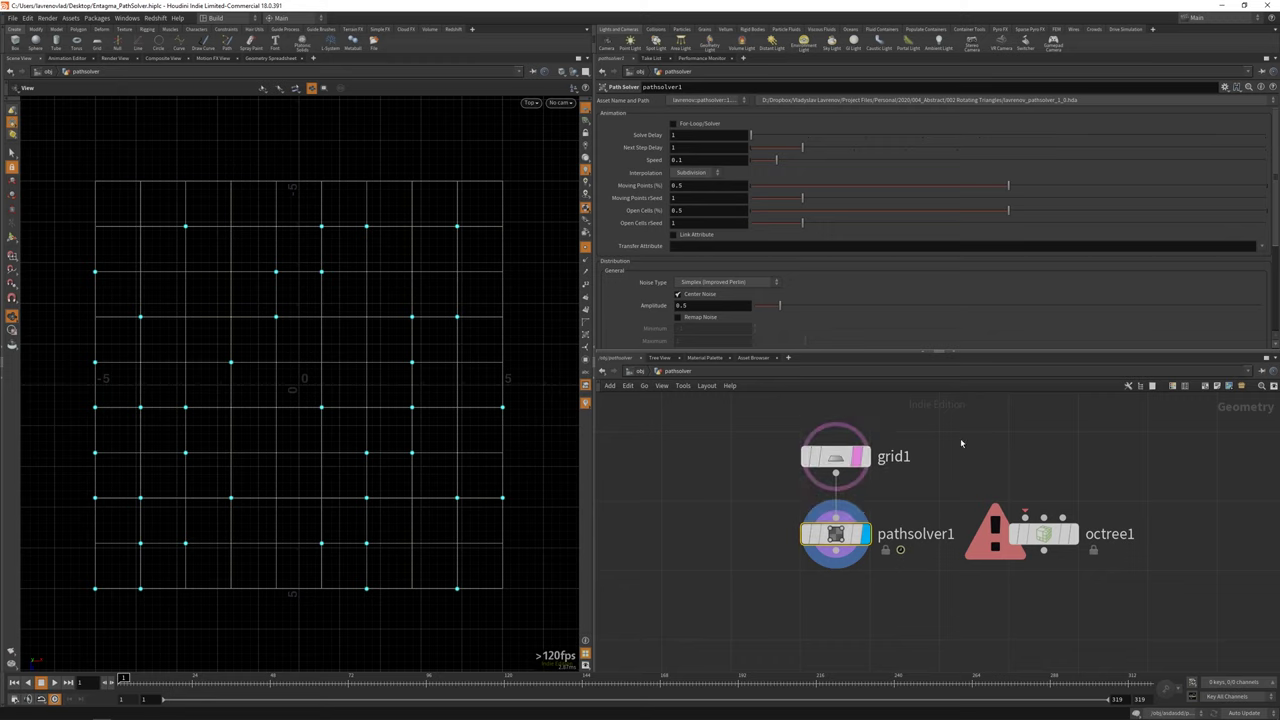
Scrub the path animation, set grid1's connectivity to Columns, and scrub through the animation again.
left_click_drag(123, 678, 396, 678)
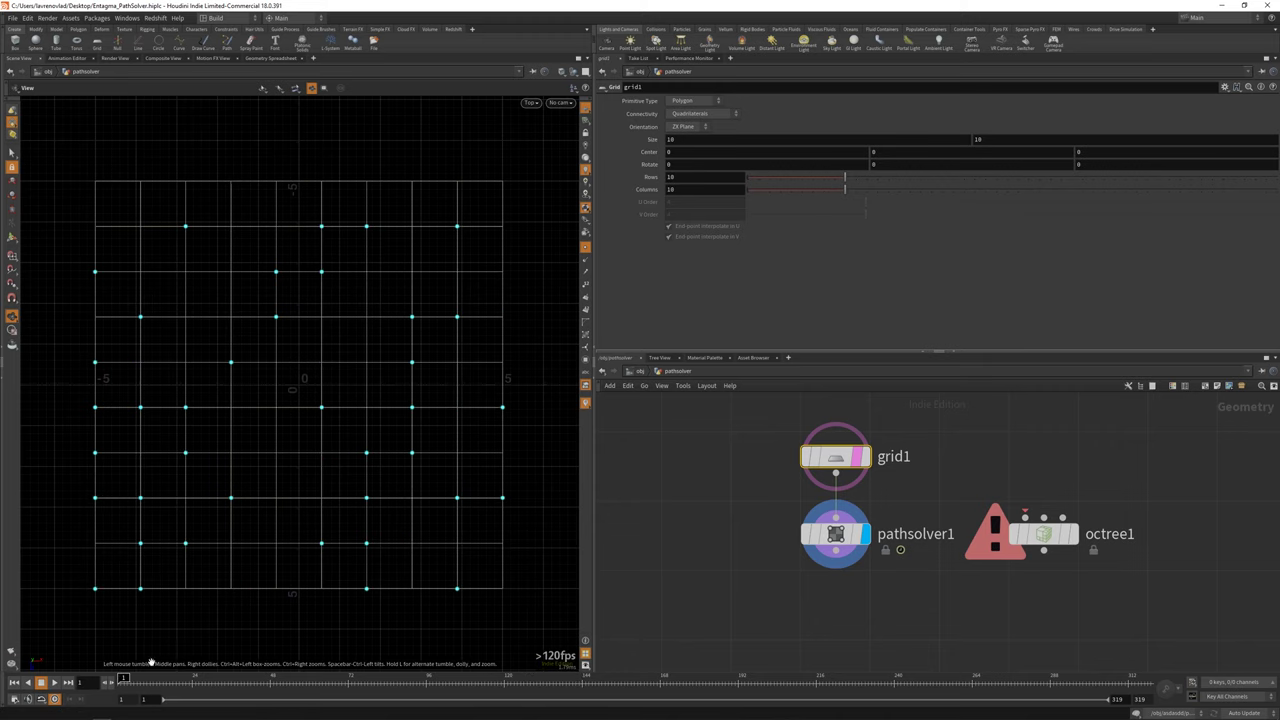
left_click(700, 114)
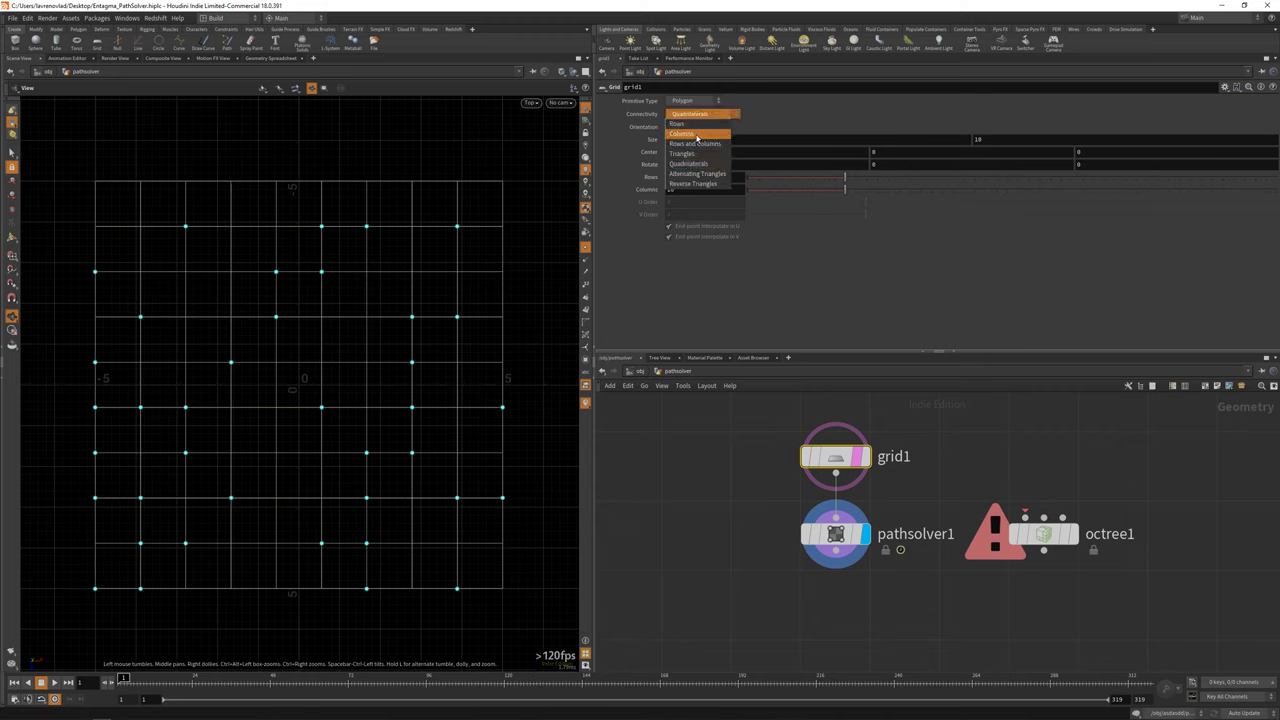
left_click(700, 129)
left_click_drag(123, 678, 566, 678)
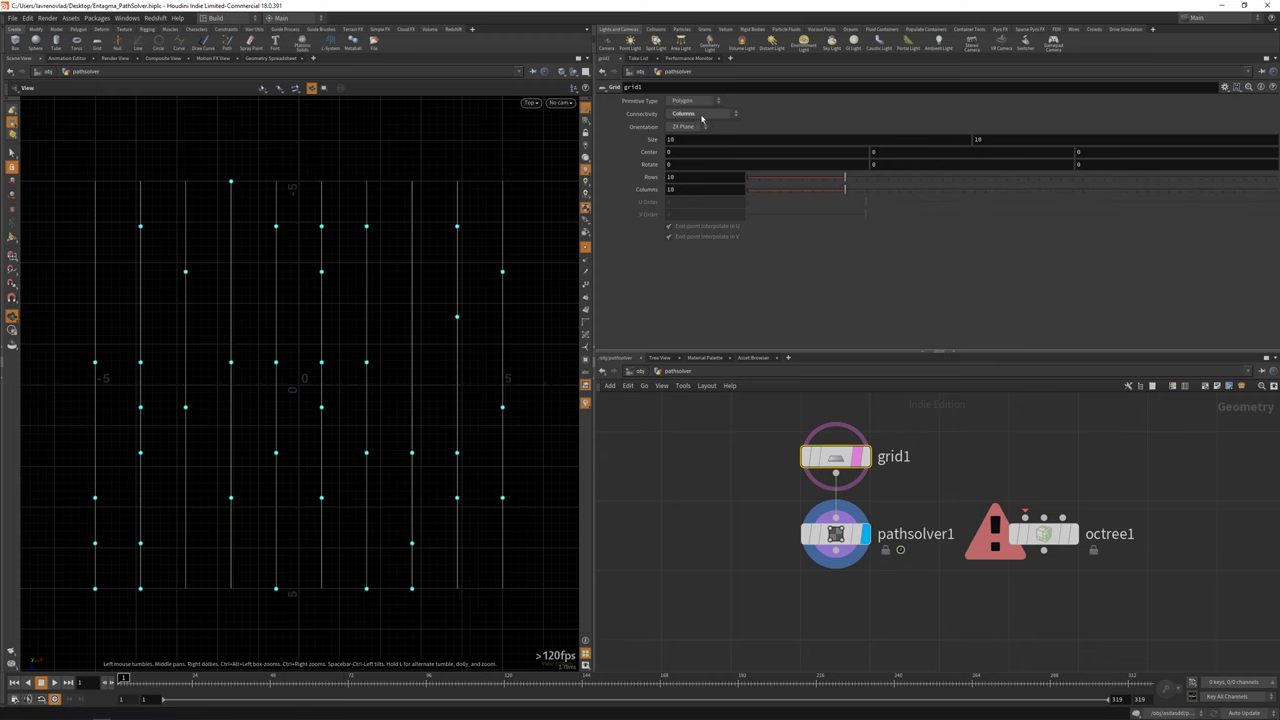
Try another connectivity type on grid1 and scrub through the resulting path animation.
left_click(700, 114)
left_click(700, 182)
left_click_drag(140, 678, 505, 678)
Return to the first frame, restore grid1's connectivity to Quadrilaterals, and enable For-Loop/Solver on pathsolver1.
key("ctrl+Up")
left_click(700, 114)
left_click(700, 97)
left_click(836, 535)
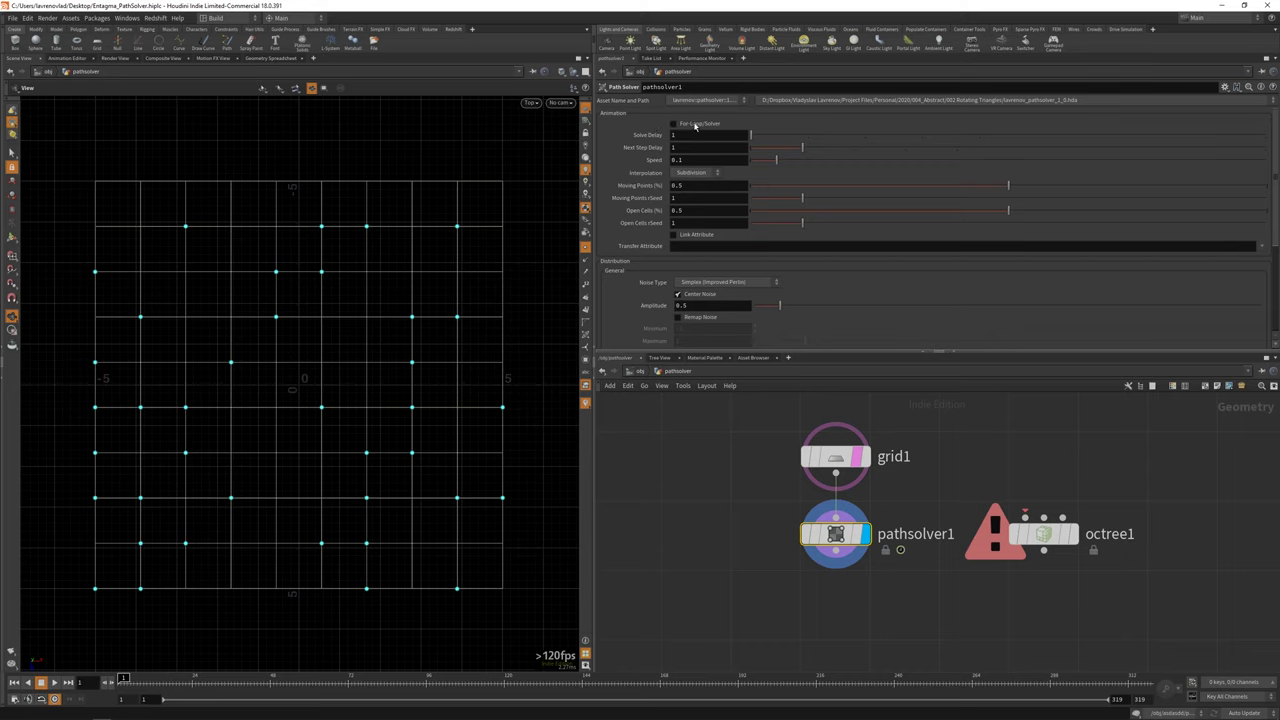
left_click(696, 124)
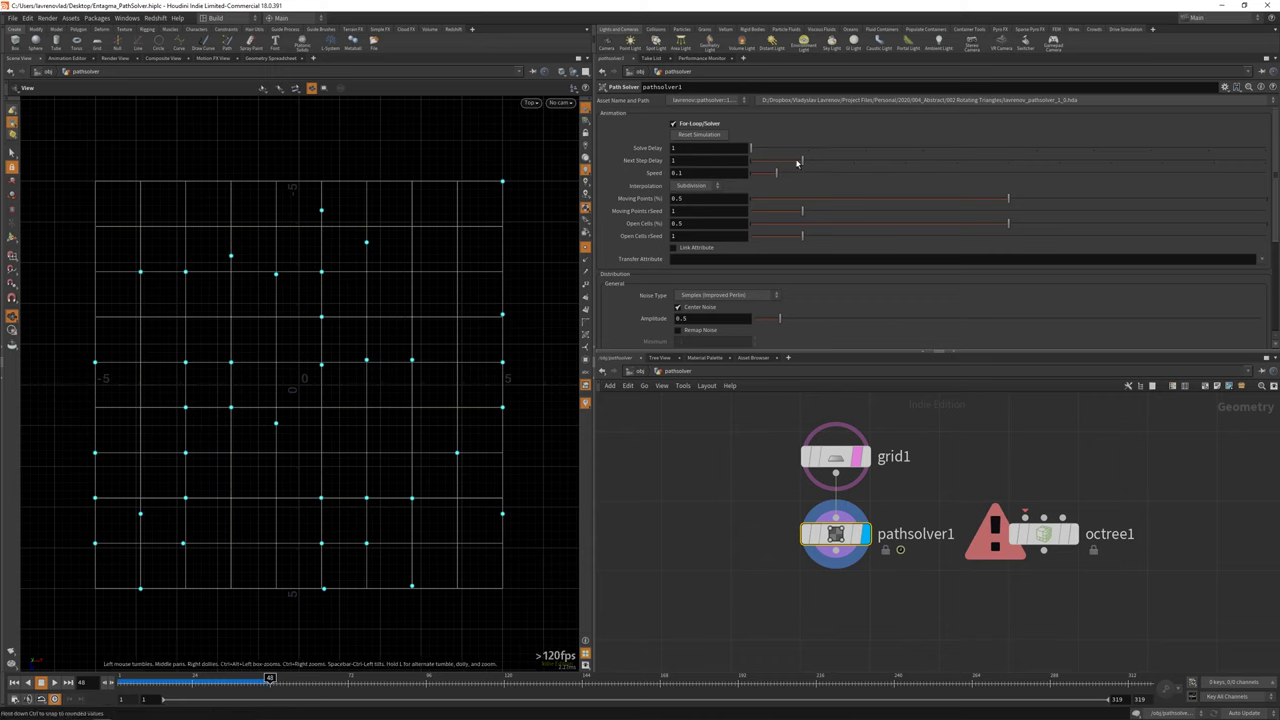
Try Solve Delay 4, Next Step Delay 6, Moving Points 0.1351 and Open Cells 0.2225, reset the simulation, and restore the default parameter values.
left_click_drag(804, 159, 1059, 160)
left_click_drag(1008, 198, 821, 198)
left_click_drag(1008, 223, 866, 224)
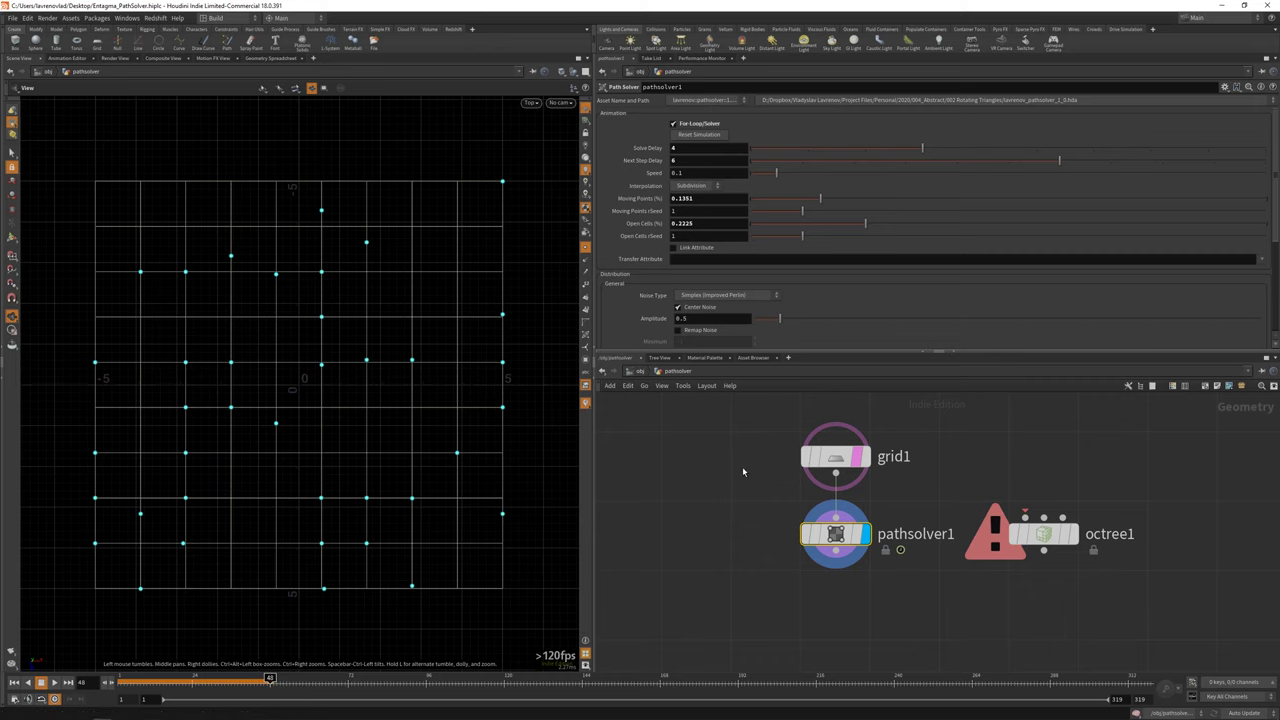
left_click(698, 135)
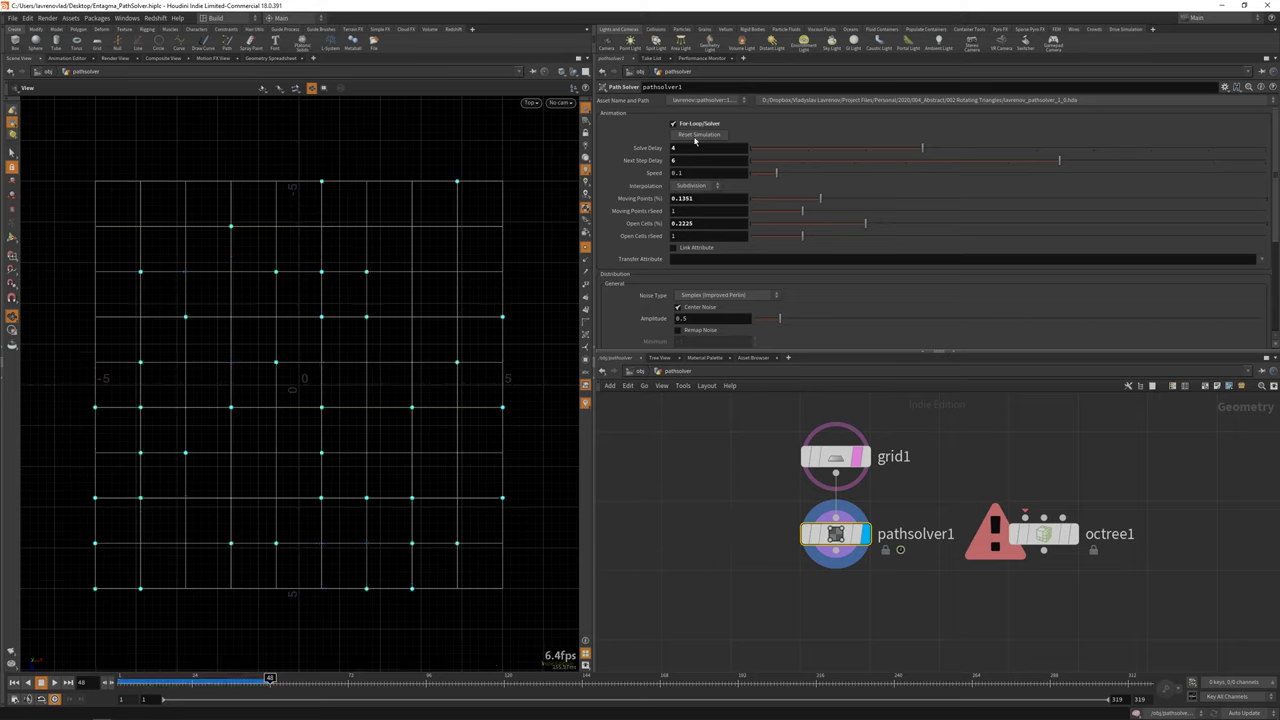
left_click_drag(270, 680, 122, 682)
middle_click(646, 148, "ctrl")
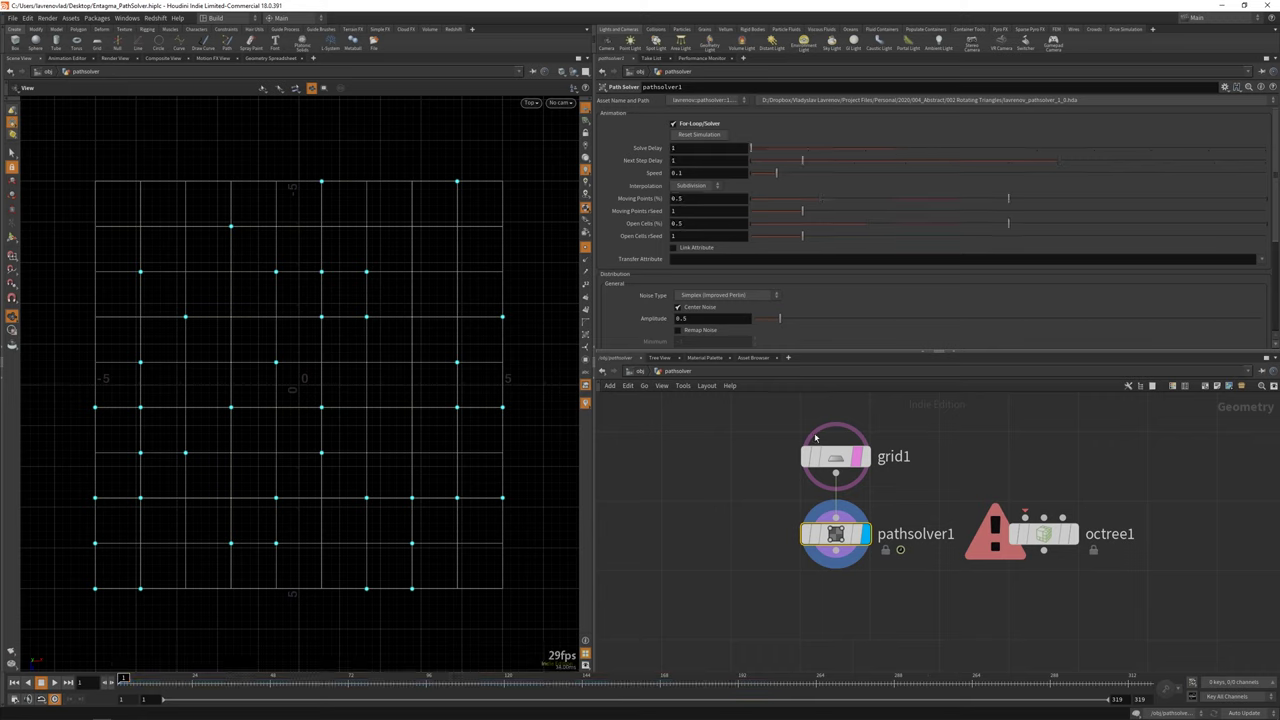
Set grid1's rows and columns to 100 each.
left_click(836, 457)
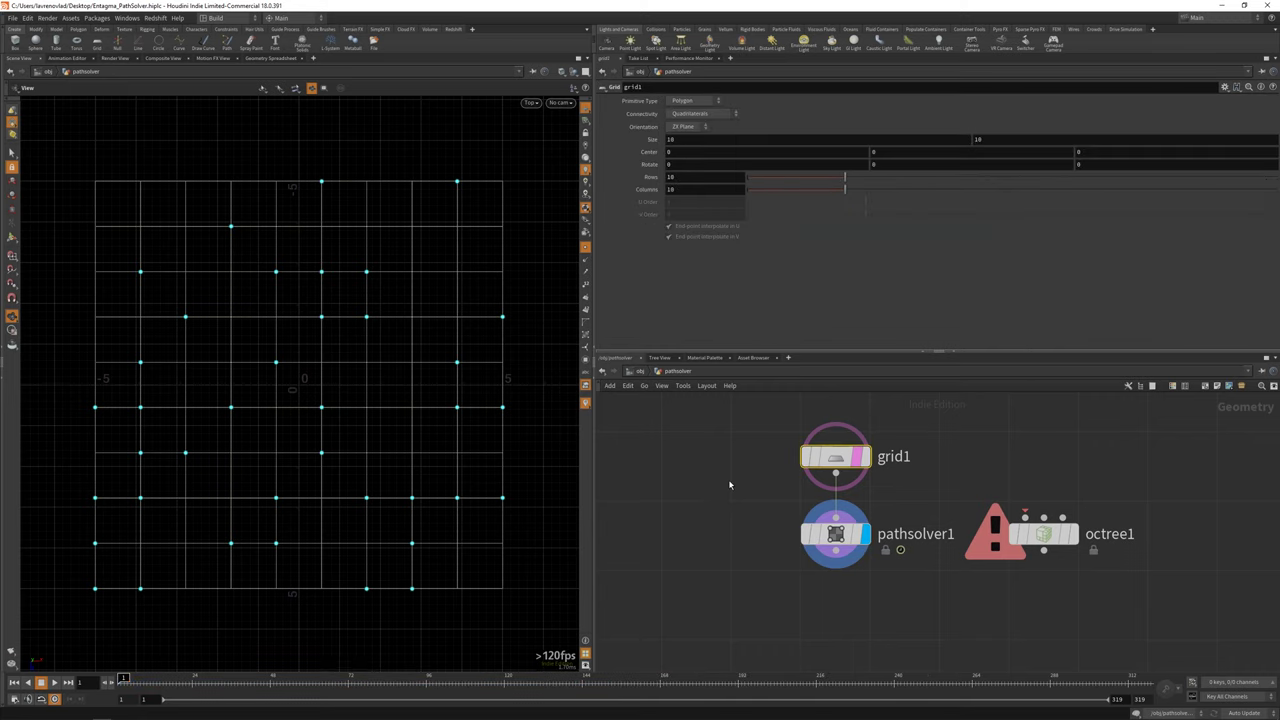
left_click(690, 177)
type("0")
key("Return")
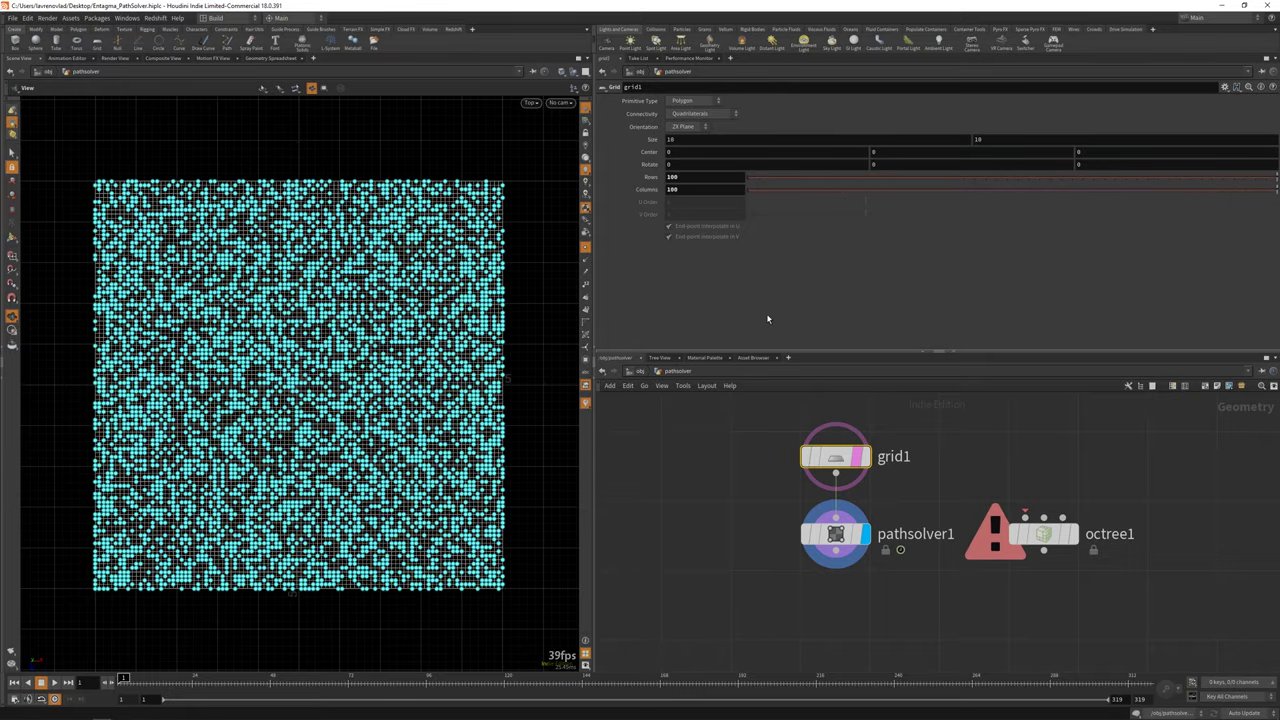
Scrub and play pathsolver1's animation on the dense grid in solver mode, and return to the first frame.
left_click(836, 533)
left_click_drag(150, 678, 397, 678)
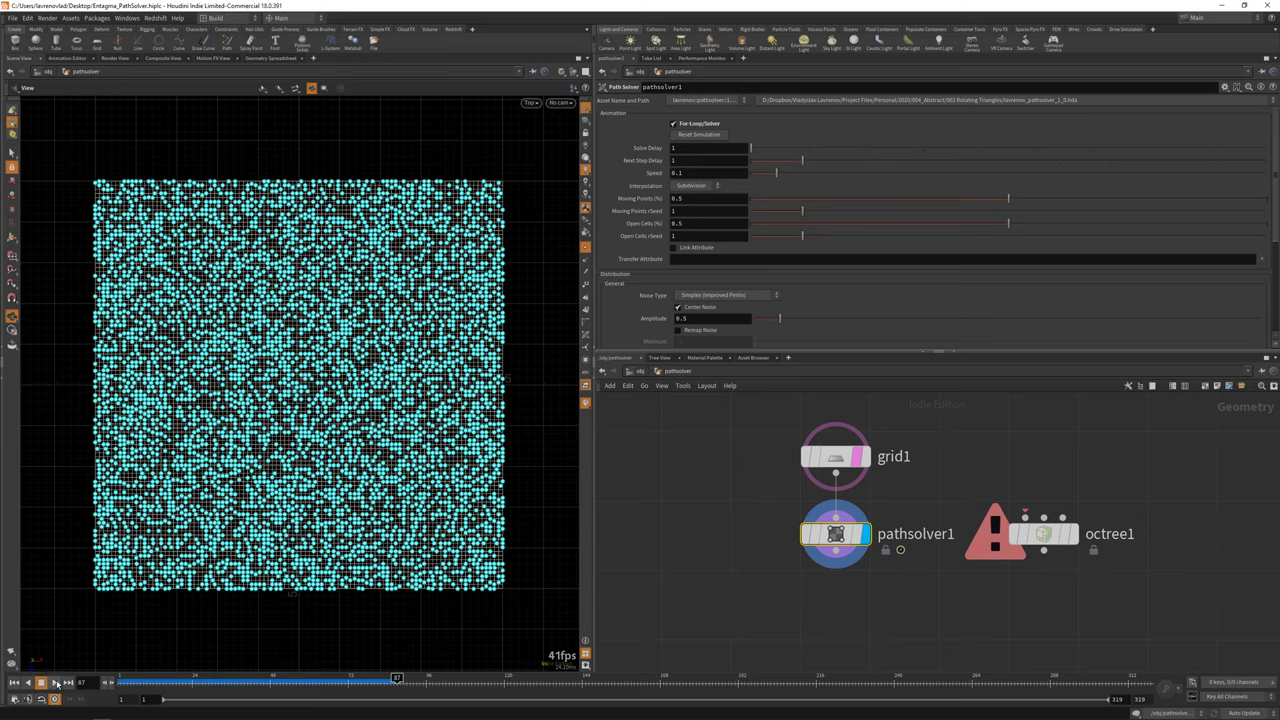
left_click(56, 682)
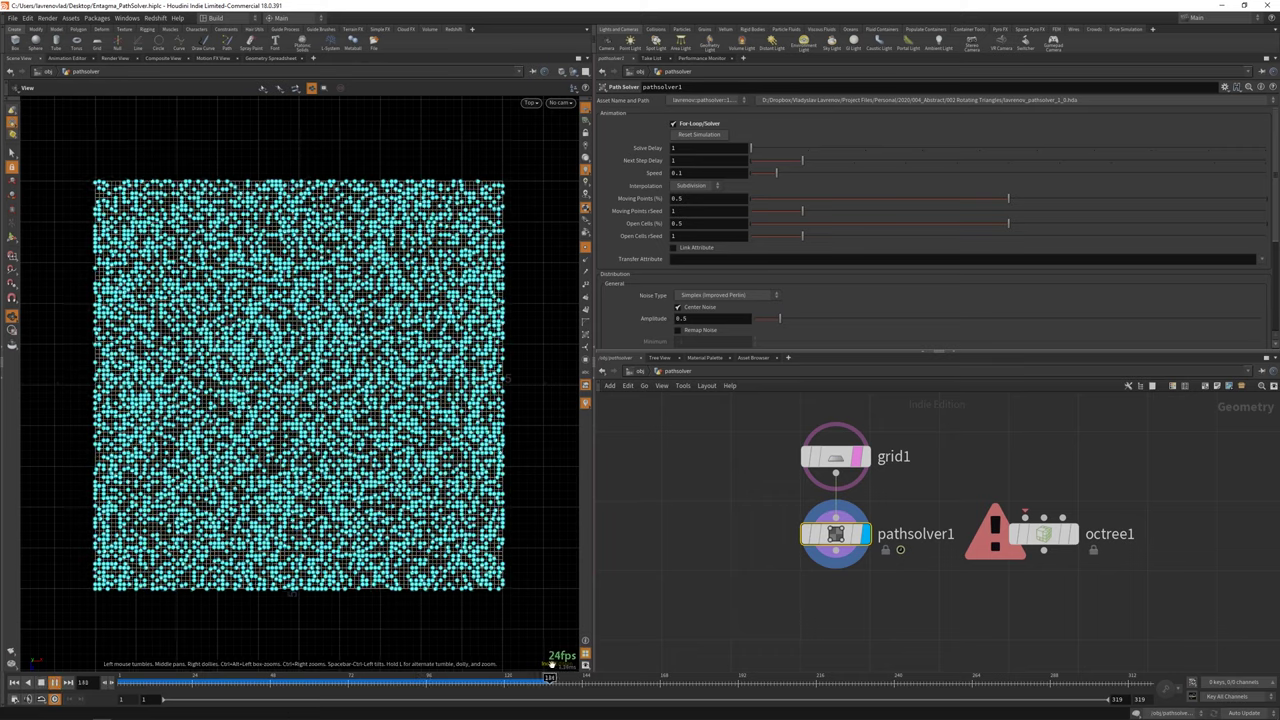
key("ctrl+Up")
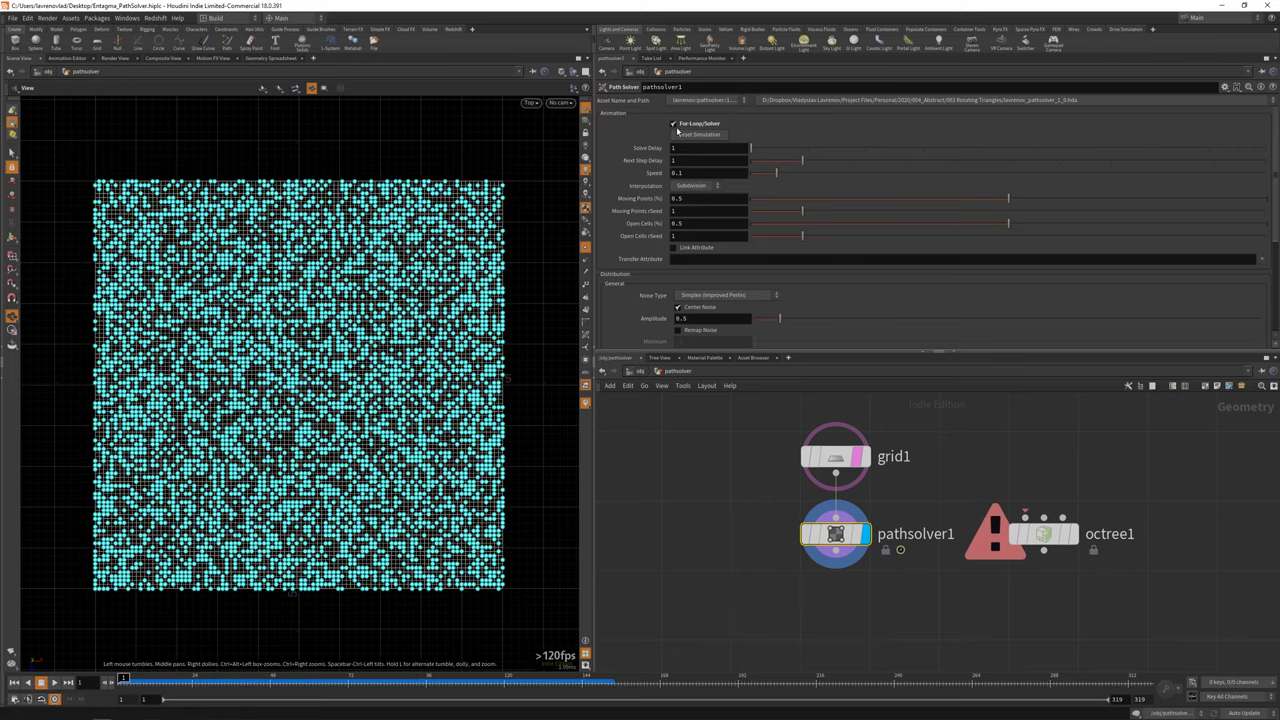
Disable For-Loop/Solver on pathsolver1, play the animation on the dense grid for comparison, and return to the first frame.
left_click(680, 125)
left_click_drag(376, 686, 432, 686)
left_click(54, 682)
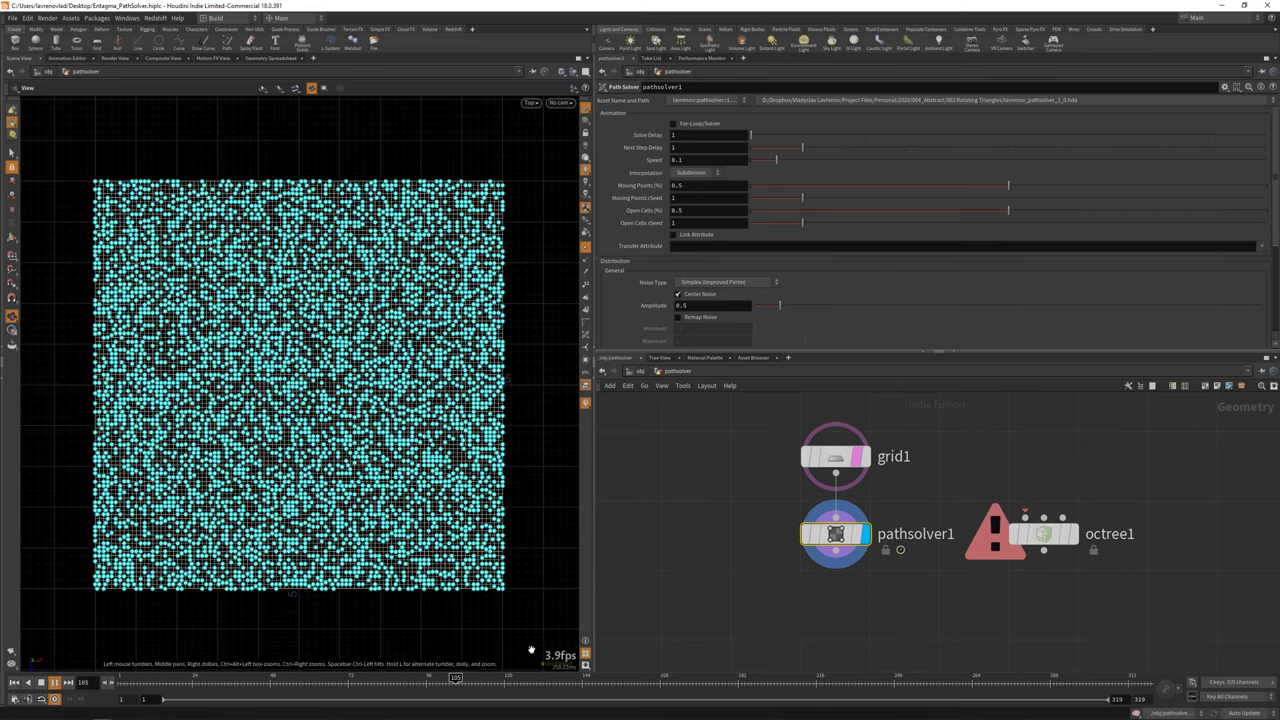
left_click(306, 678)
key("ctrl+Up")
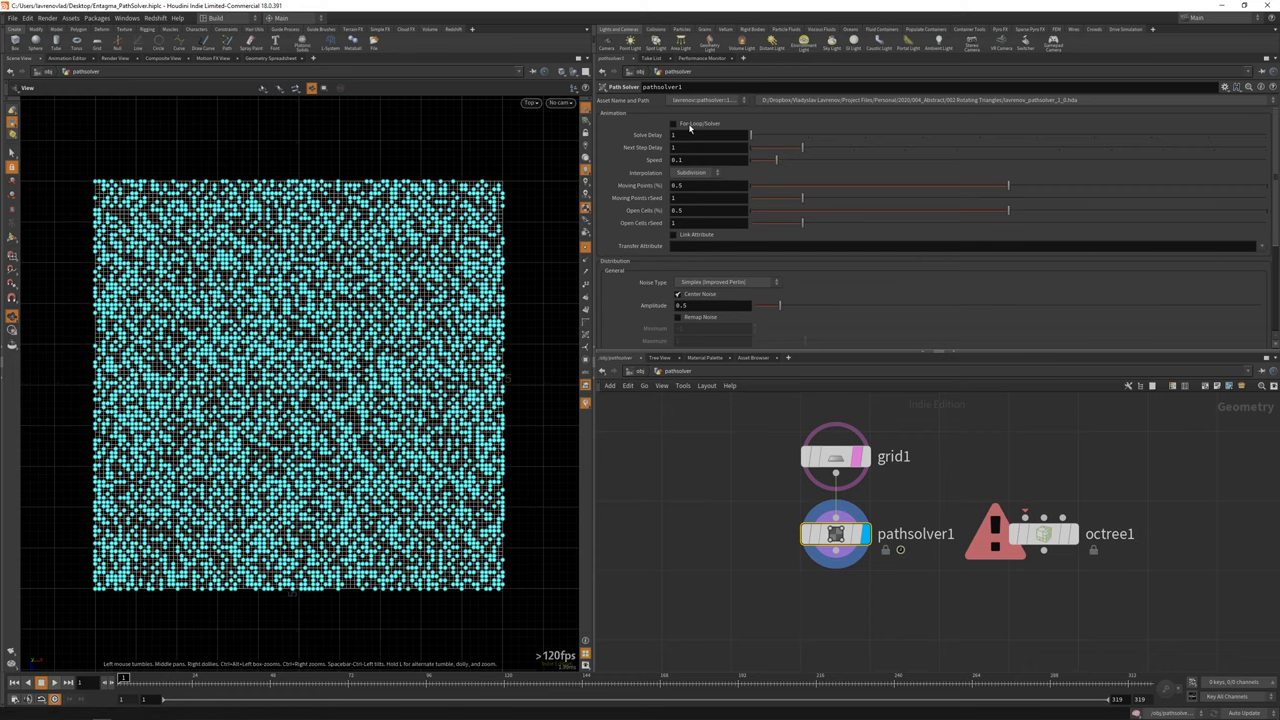
Restore grid1's rows and columns to 10 and re-enable For-Loop/Solver on pathsolver1.
left_click(814, 462)
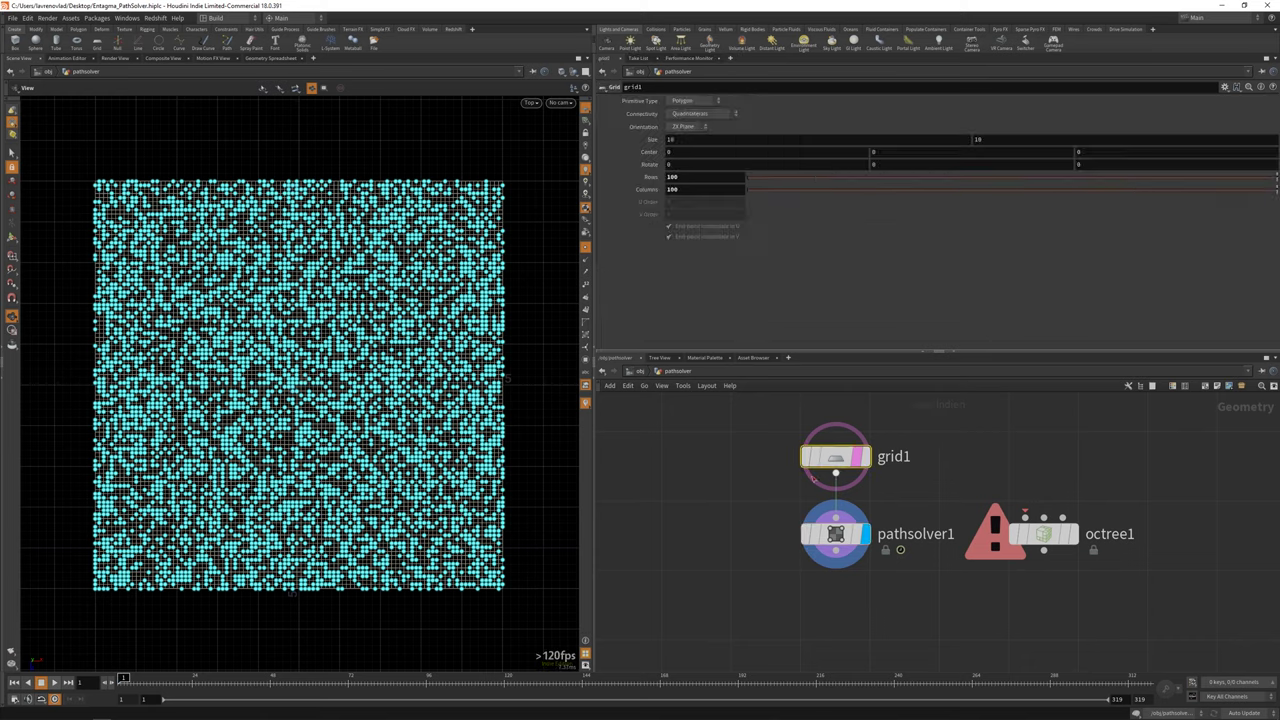
middle_click(636, 188, "ctrl")
middle_click(643, 177, "ctrl")
left_click_drag(737, 500, 895, 578)
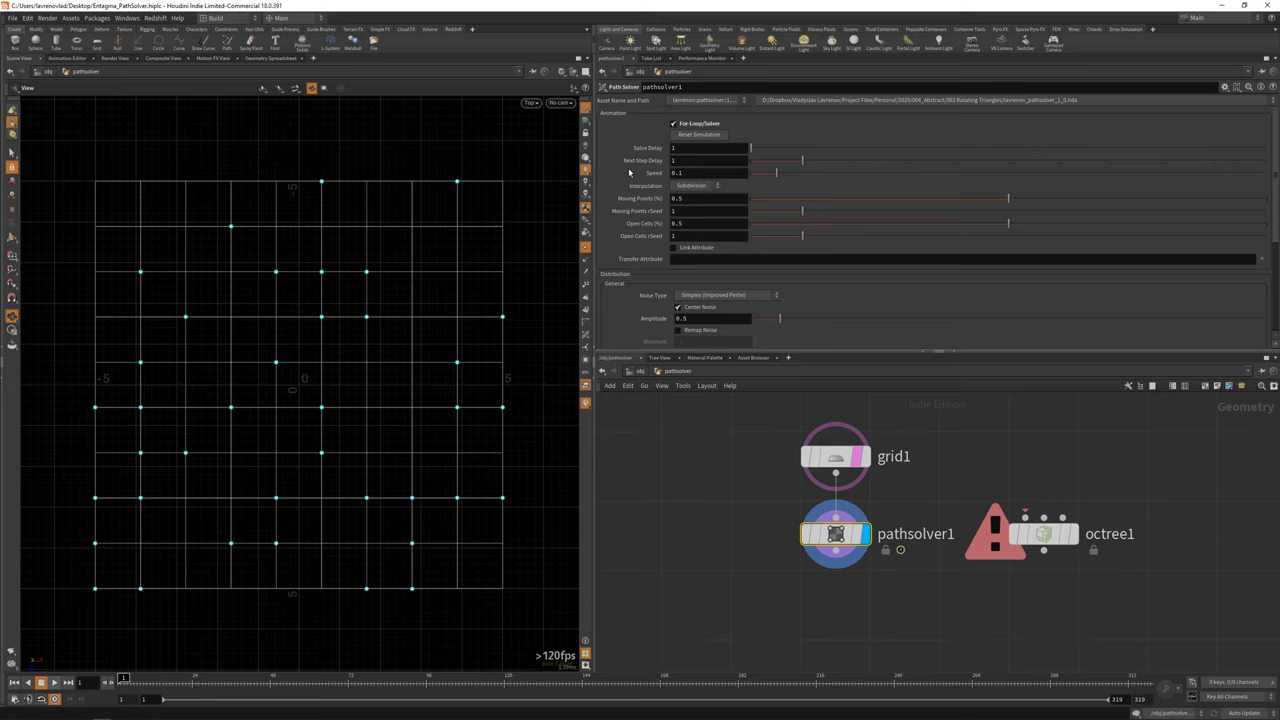
Try Solve Delay 5 and Next Step Delay 5 on pathsolver1, scrub the animation, and restore Next Step Delay to 1.
left_click_drag(751, 148, 957, 147)
left_click_drag(228, 679, 122, 679)
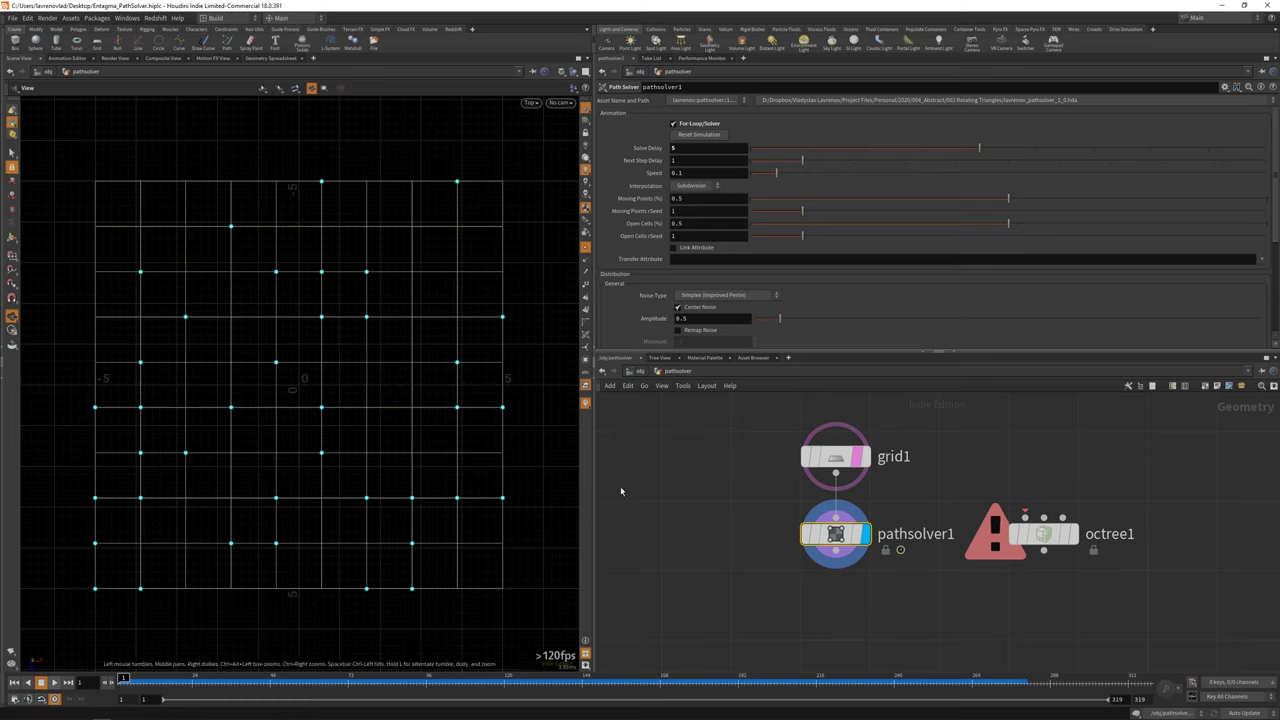
left_click_drag(802, 160, 1008, 160)
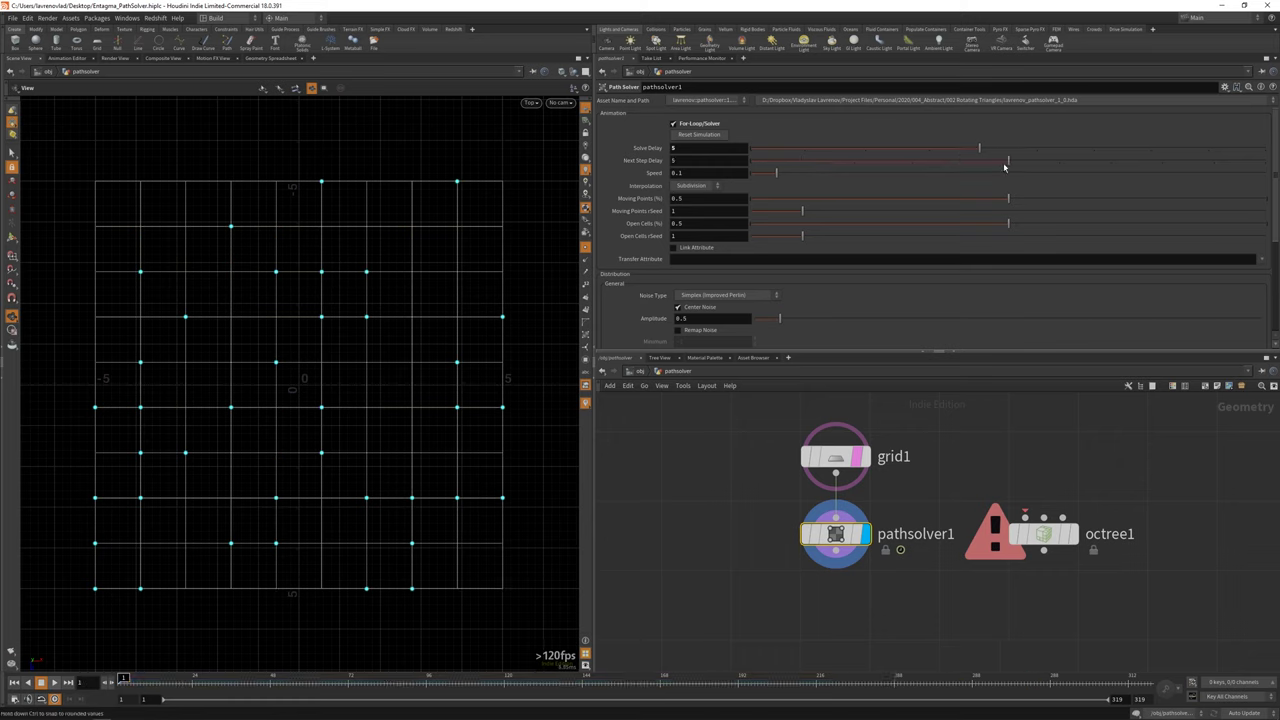
mouse_move(122, 679)
left_mouse_down()
mouse_move(910, 679)
mouse_move(124, 679)
left_mouse_up()
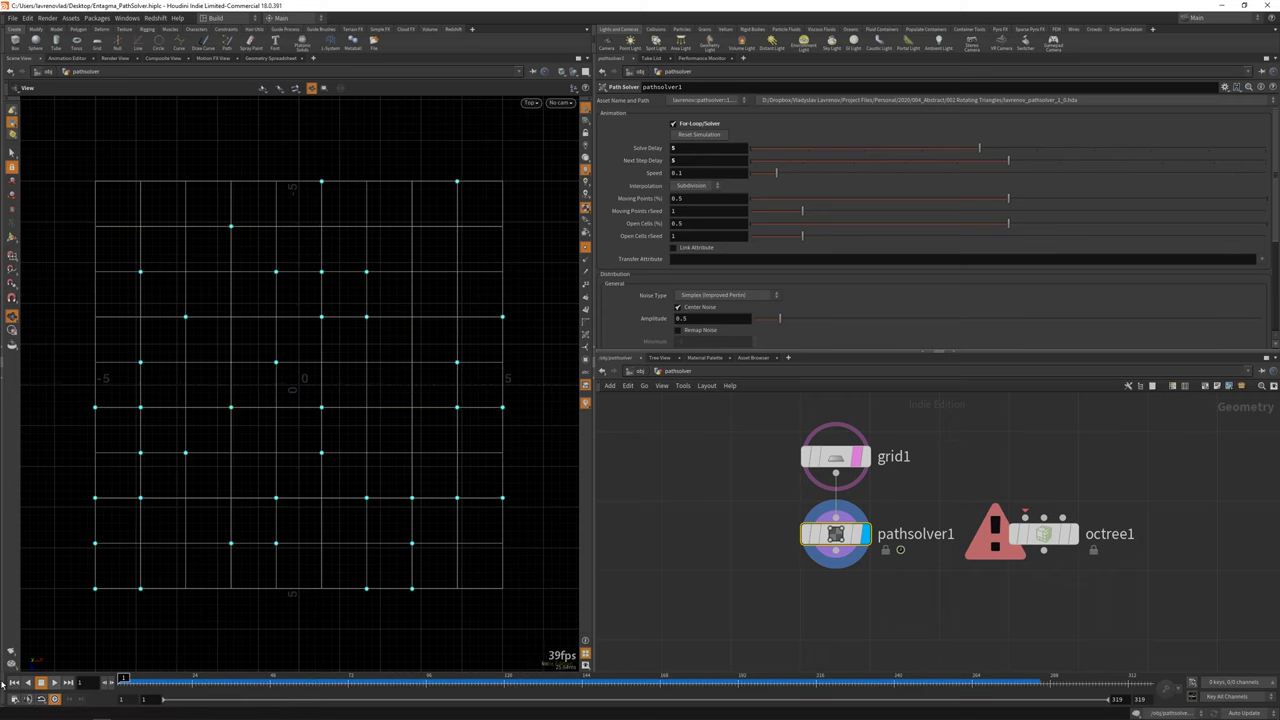
middle_click(663, 160, "ctrl")
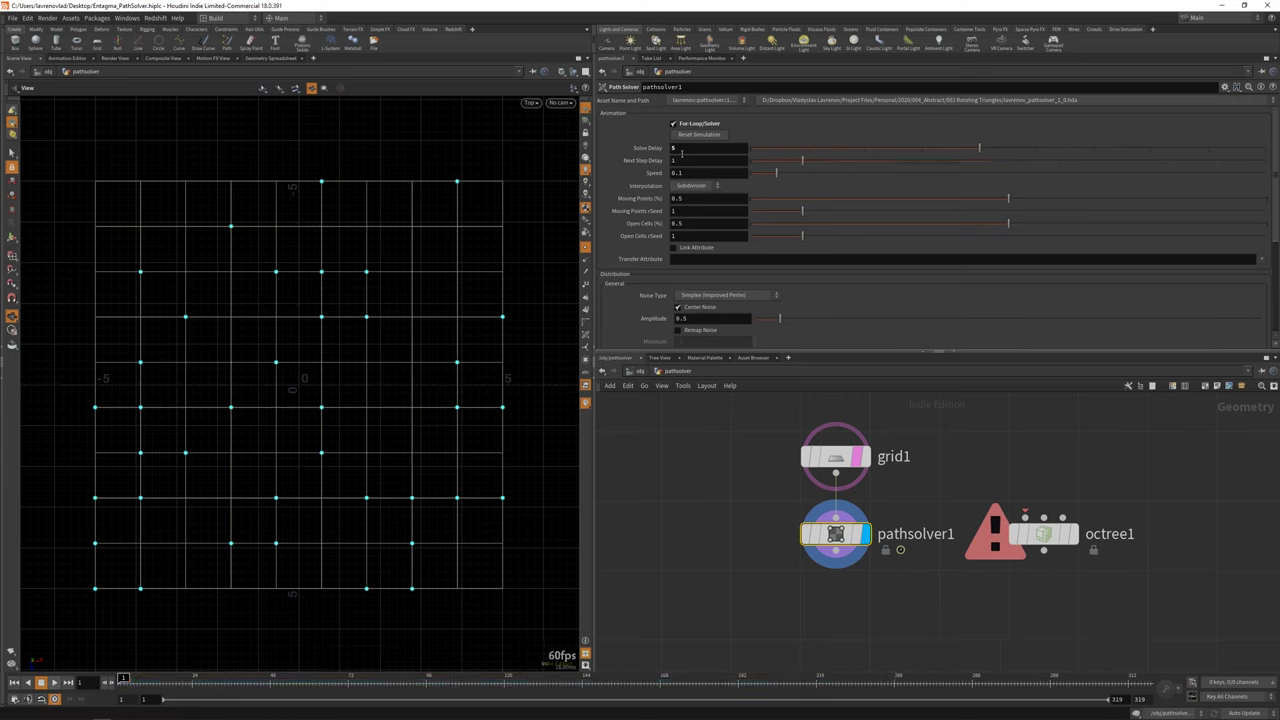
Try Cubic interpolation on pathsolver1, play the animation, and restore the interpolation to Subdivision.
left_click(697, 185)
left_click(689, 204)
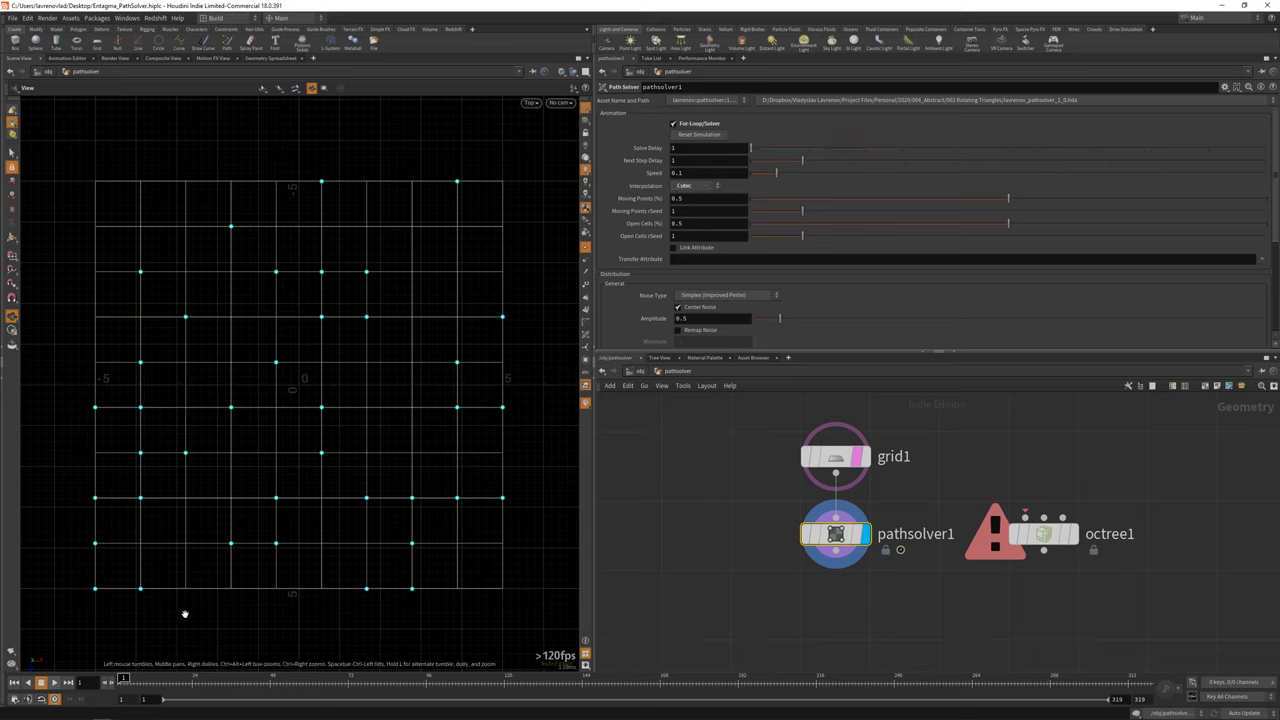
left_click(55, 682)
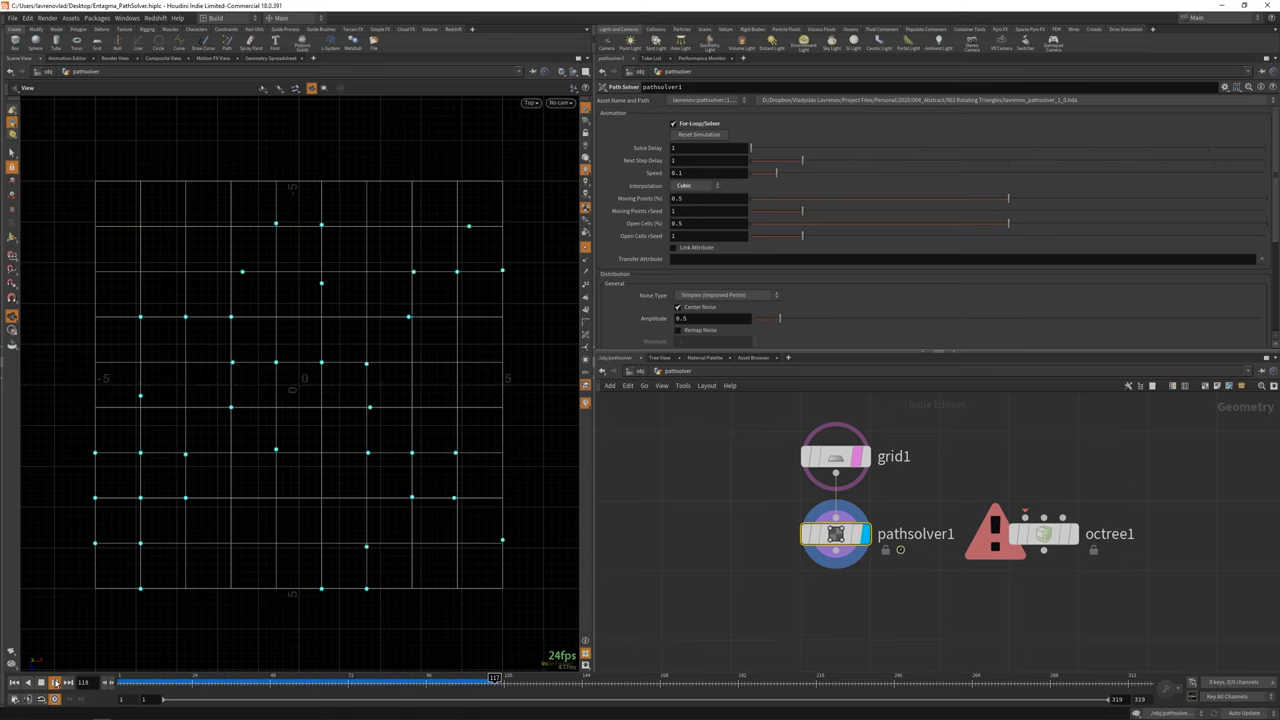
left_click_drag(178, 682, 120, 682)
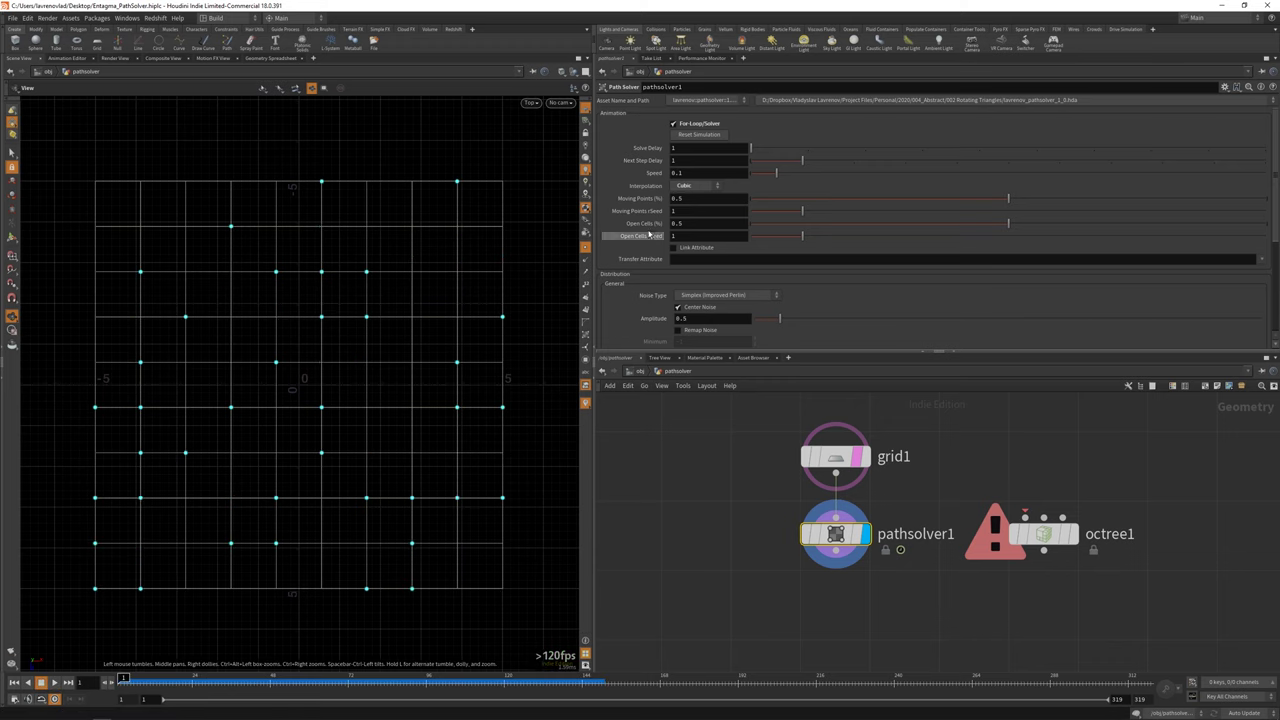
left_click(690, 185)
left_click(695, 208)
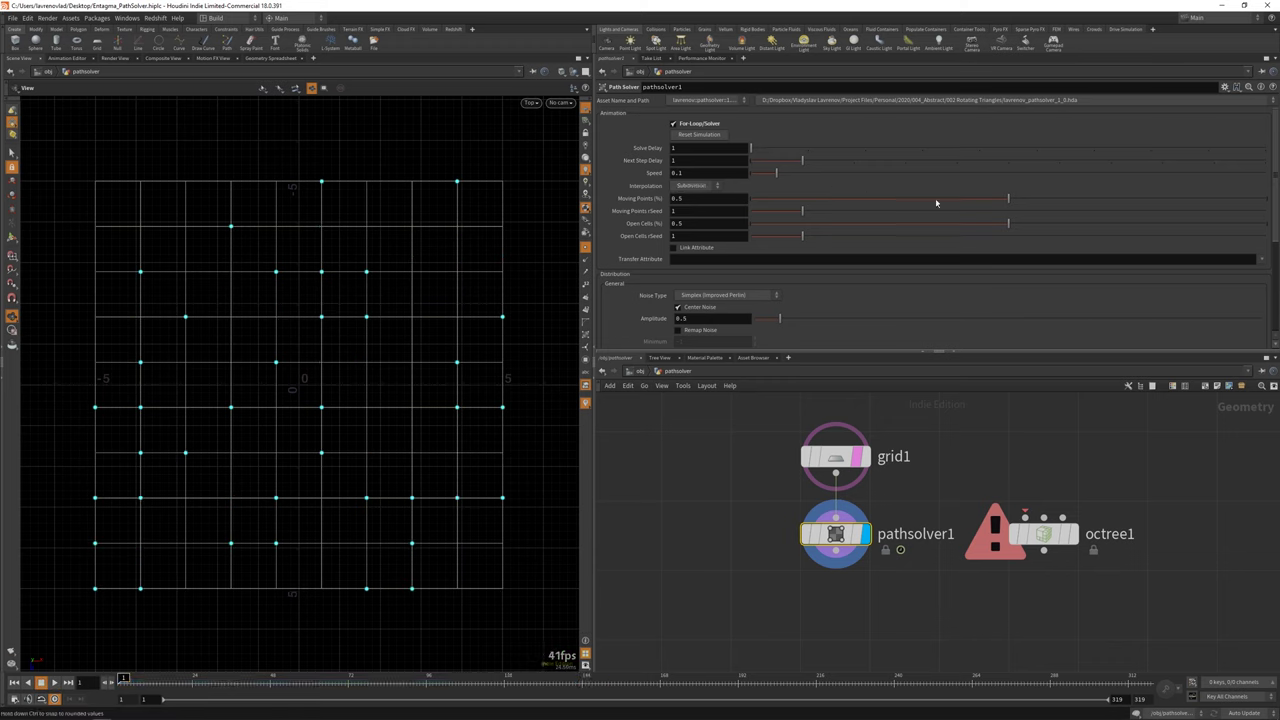
Try Moving Points of about 0.24 and Open Cells of about 0.15, scrub the animation, and restore both to 0.5.
left_click_drag(1010, 204, 874, 203)
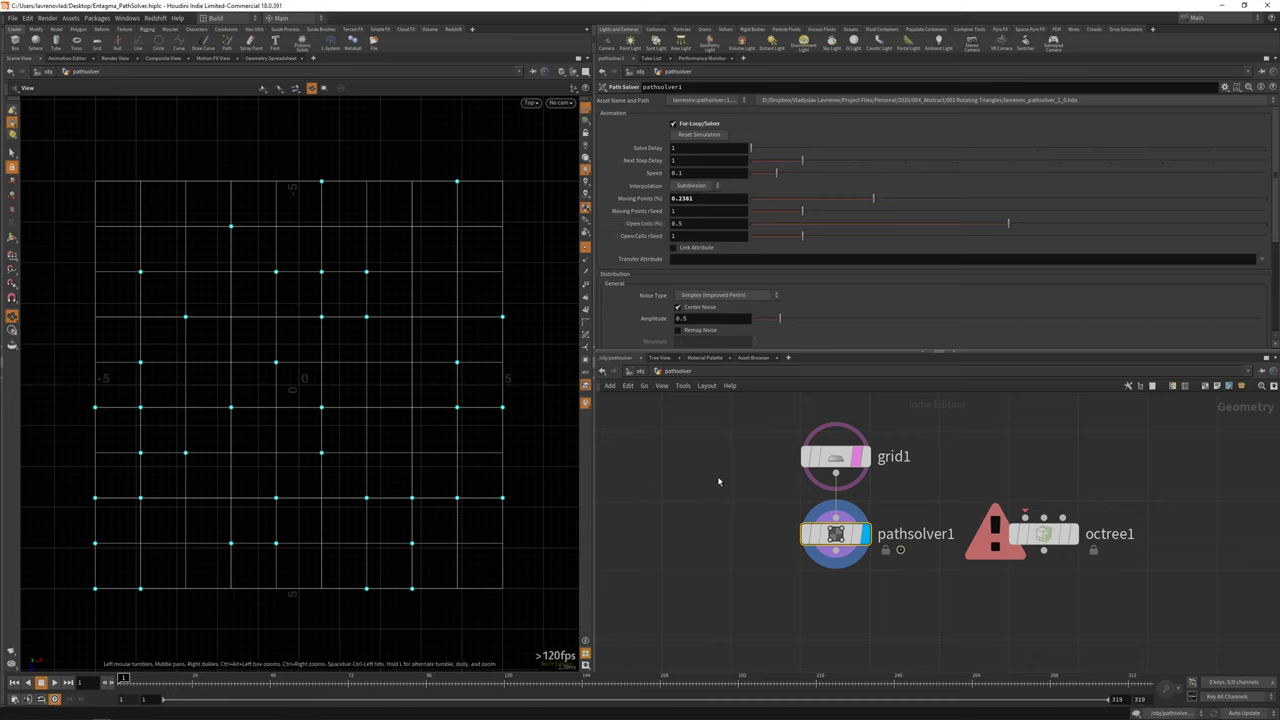
left_click_drag(859, 225, 855, 226)
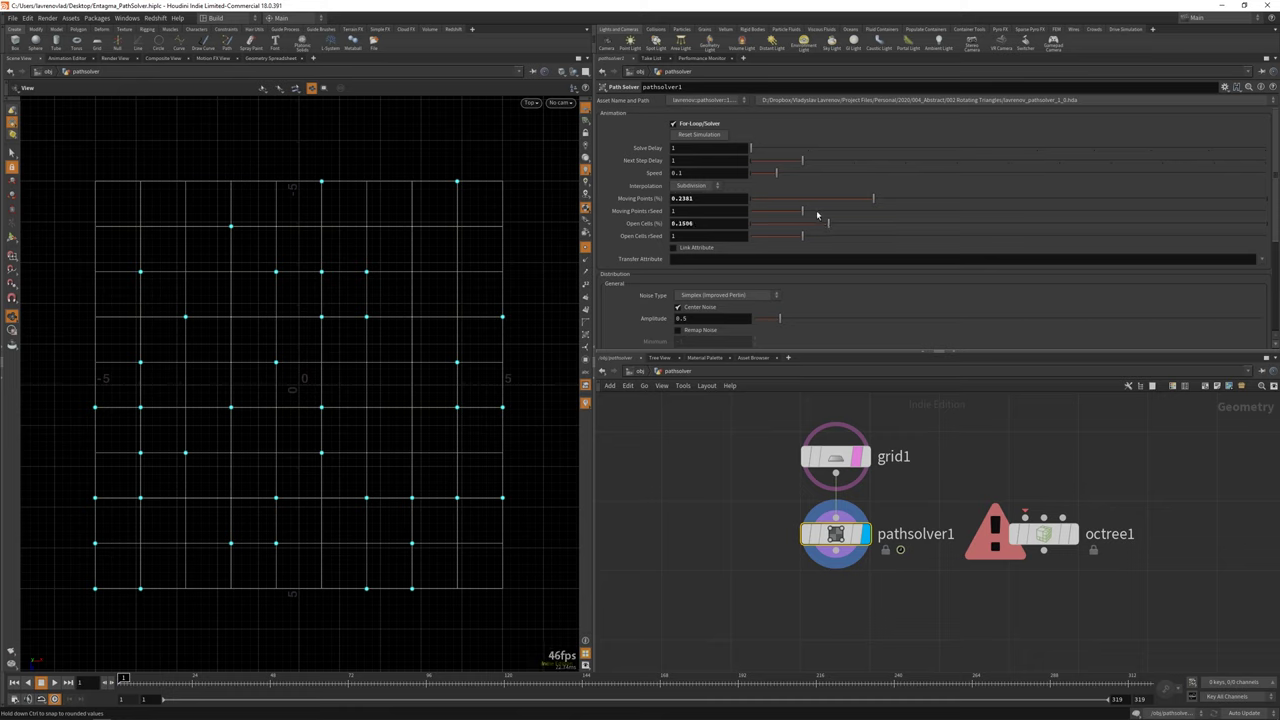
key("Up")
left_click_drag(222, 678, 267, 679)
left_click(697, 134)
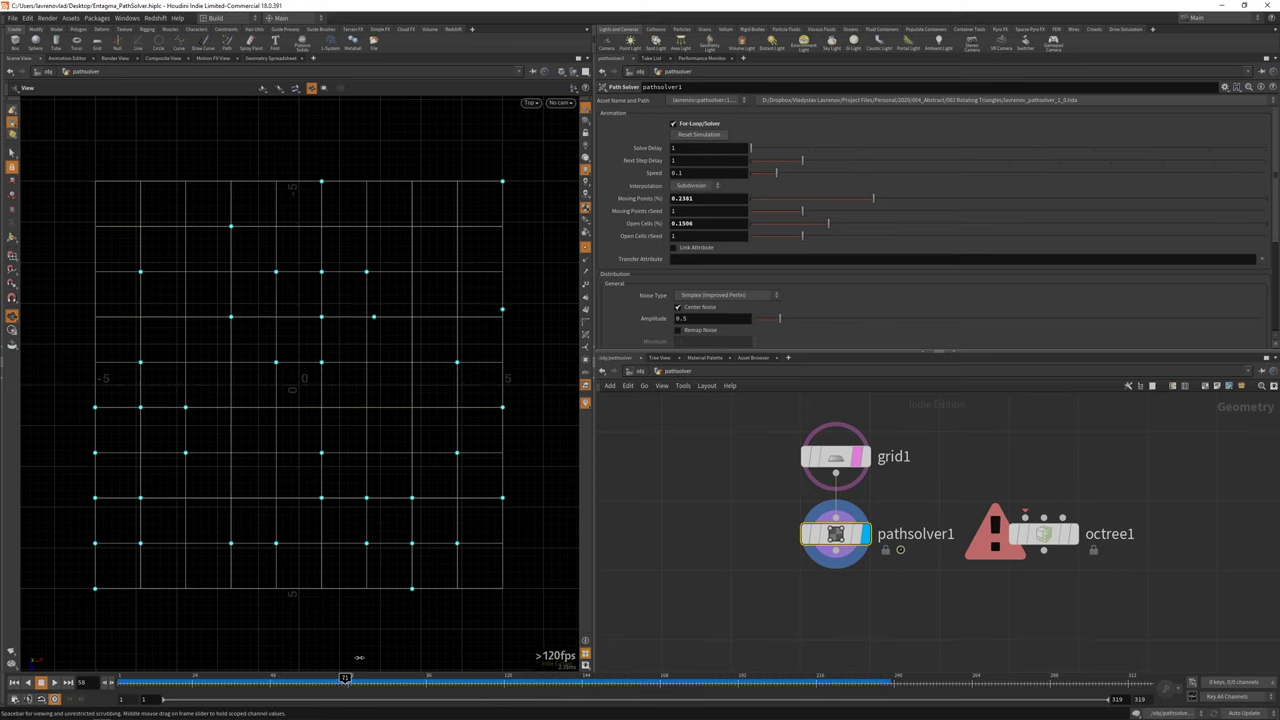
mouse_move(767, 636)
left_mouse_down()
mouse_move(214, 617)
mouse_move(844, 632)
mouse_move(300, 628)
mouse_move(693, 641)
mouse_move(490, 625)
mouse_move(375, 576)
left_mouse_up()
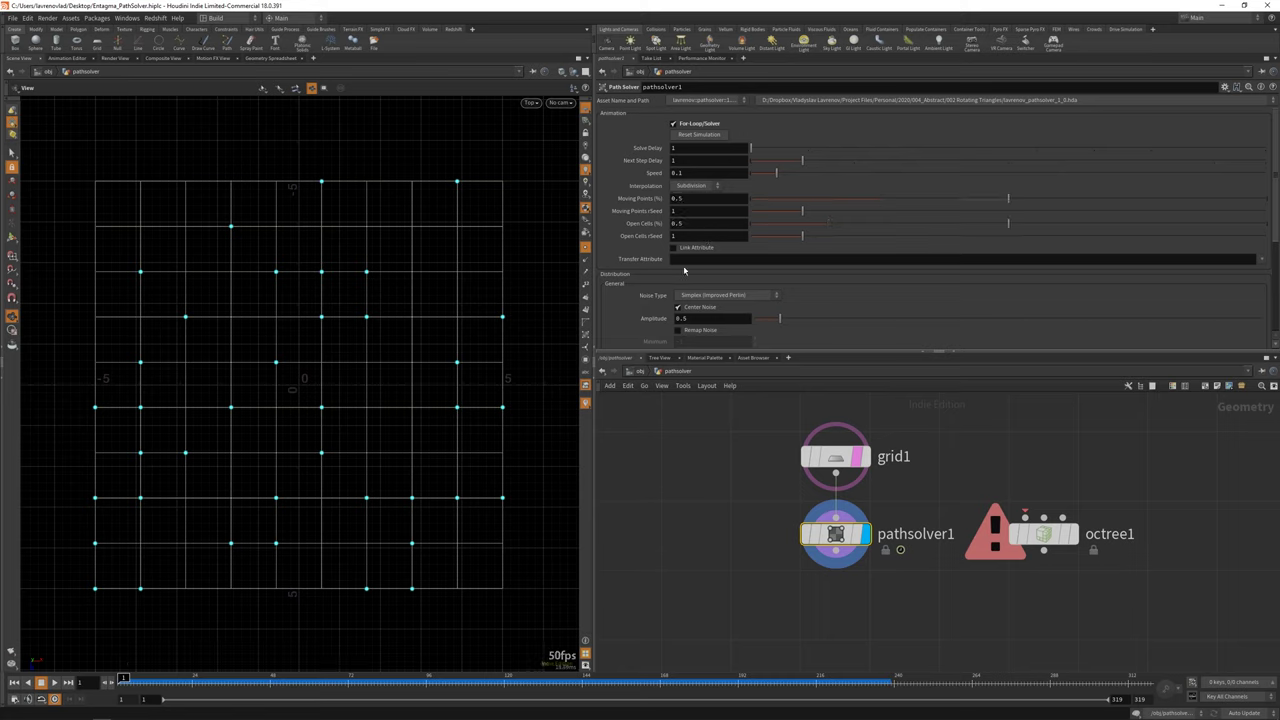
Compare the displays of grid1 and pathsolver1, enter attr as pathsolver1's Transfer Attribute, and enable Link Attribute.
left_click(864, 456)
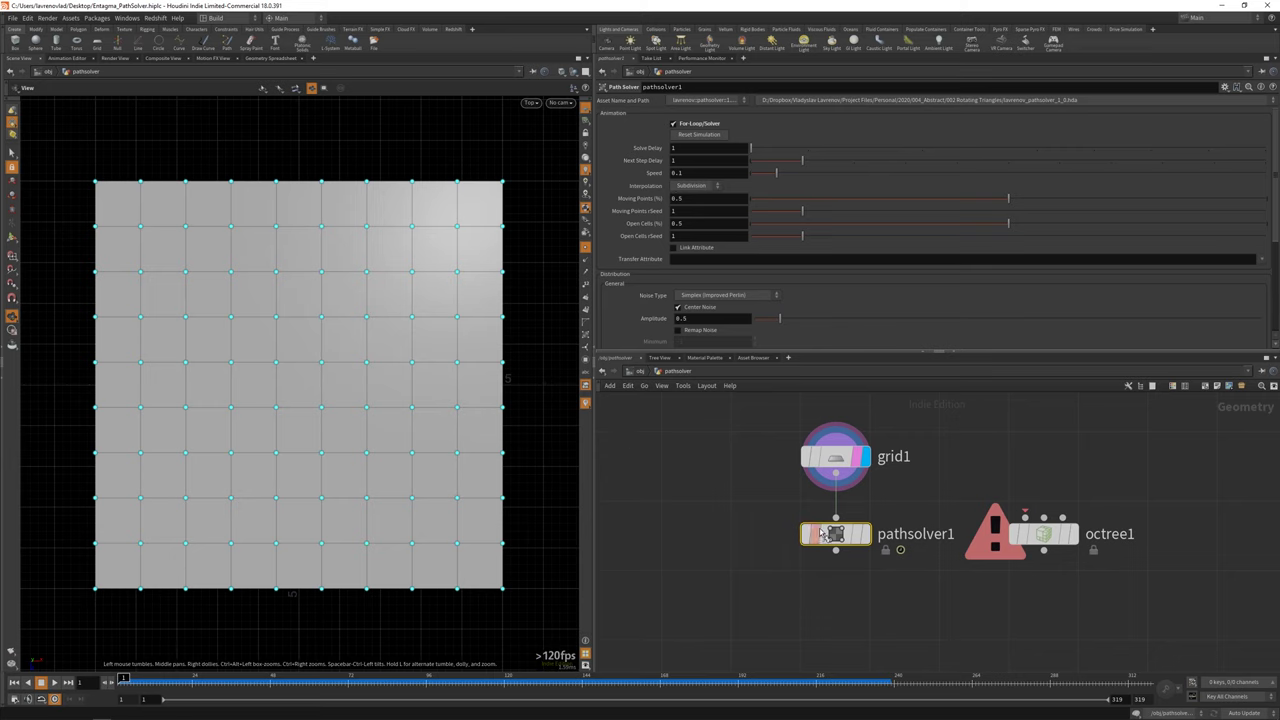
left_click(864, 534)
left_click(690, 259)
type("attr")
key("Return")
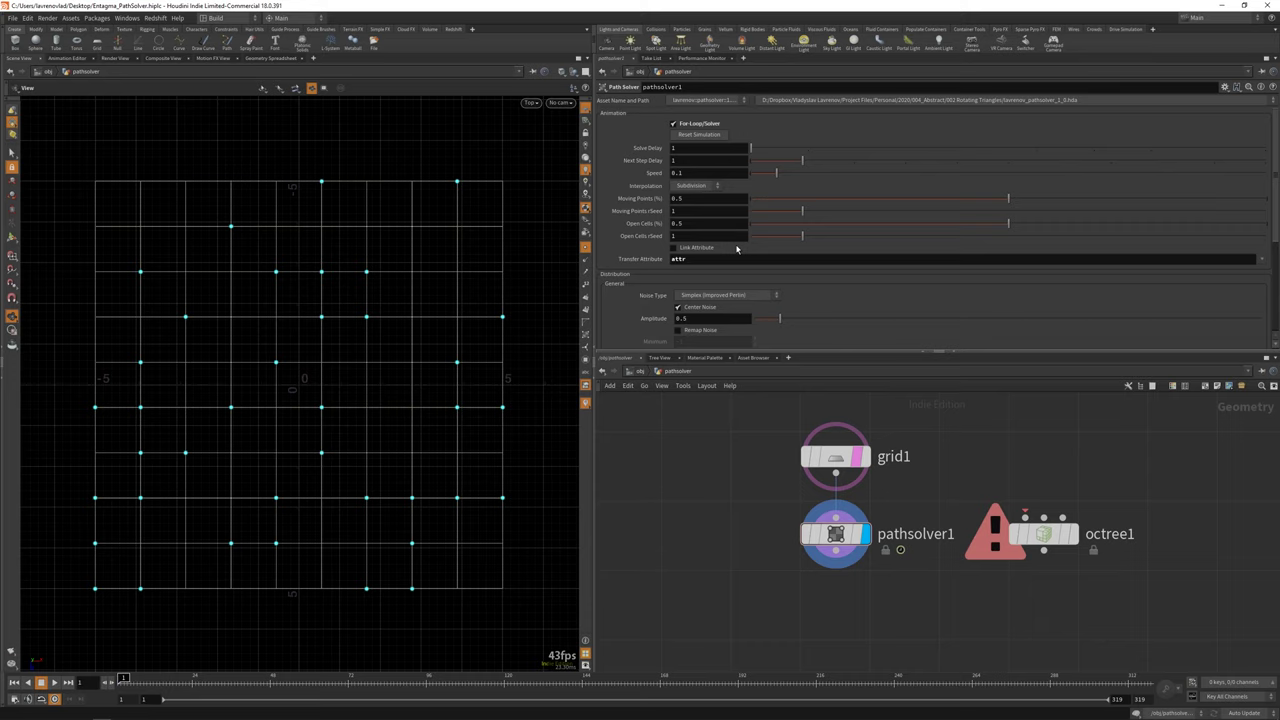
left_click(712, 249)
left_click(866, 457)
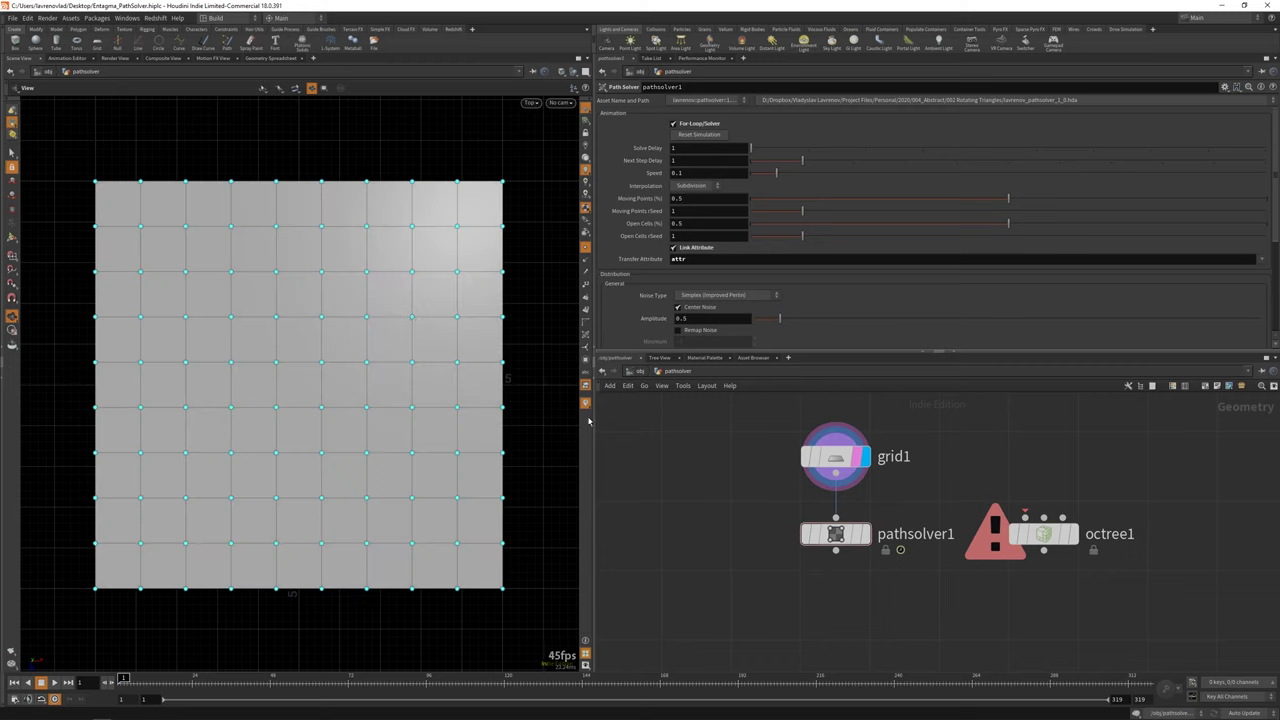
left_click(866, 534)
Enable Remap Noise in pathsolver1's distribution settings, set the noise minimum to -0.31, and scrub the animation.
scroll(633, 325, "down", 5)
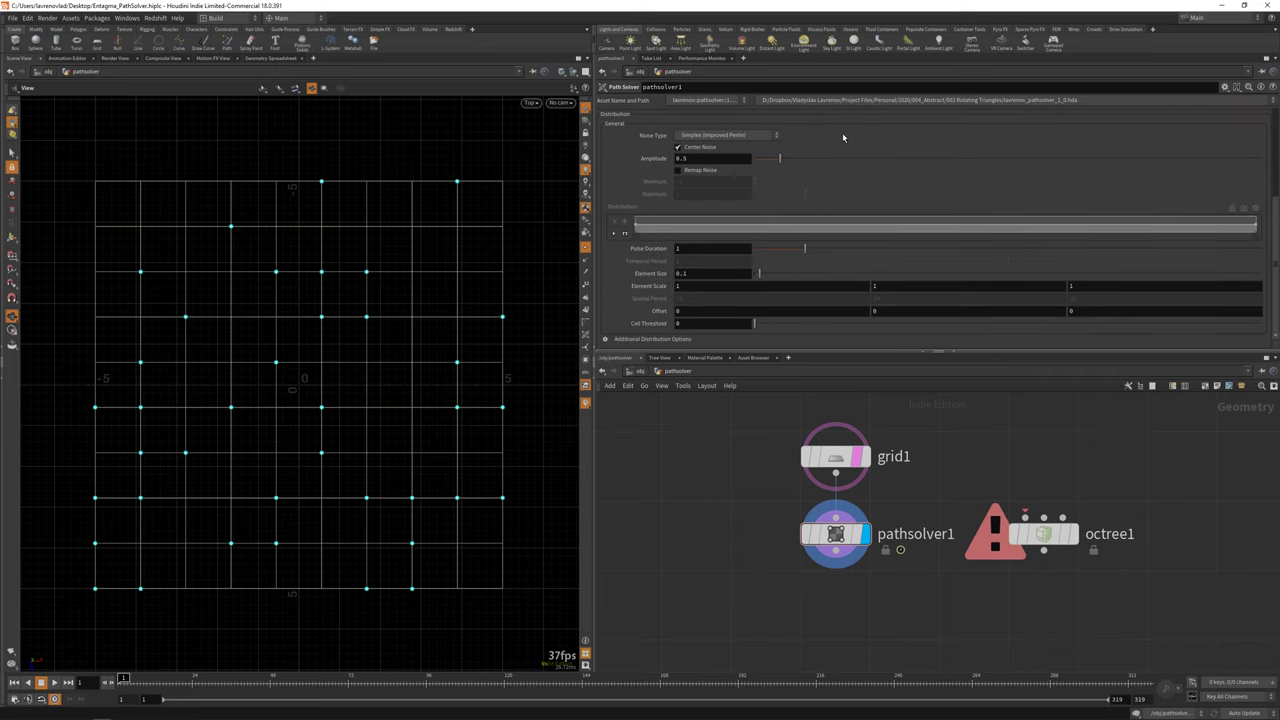
scroll(630, 290, "down", 3)
scroll(618, 307, "up", 2)
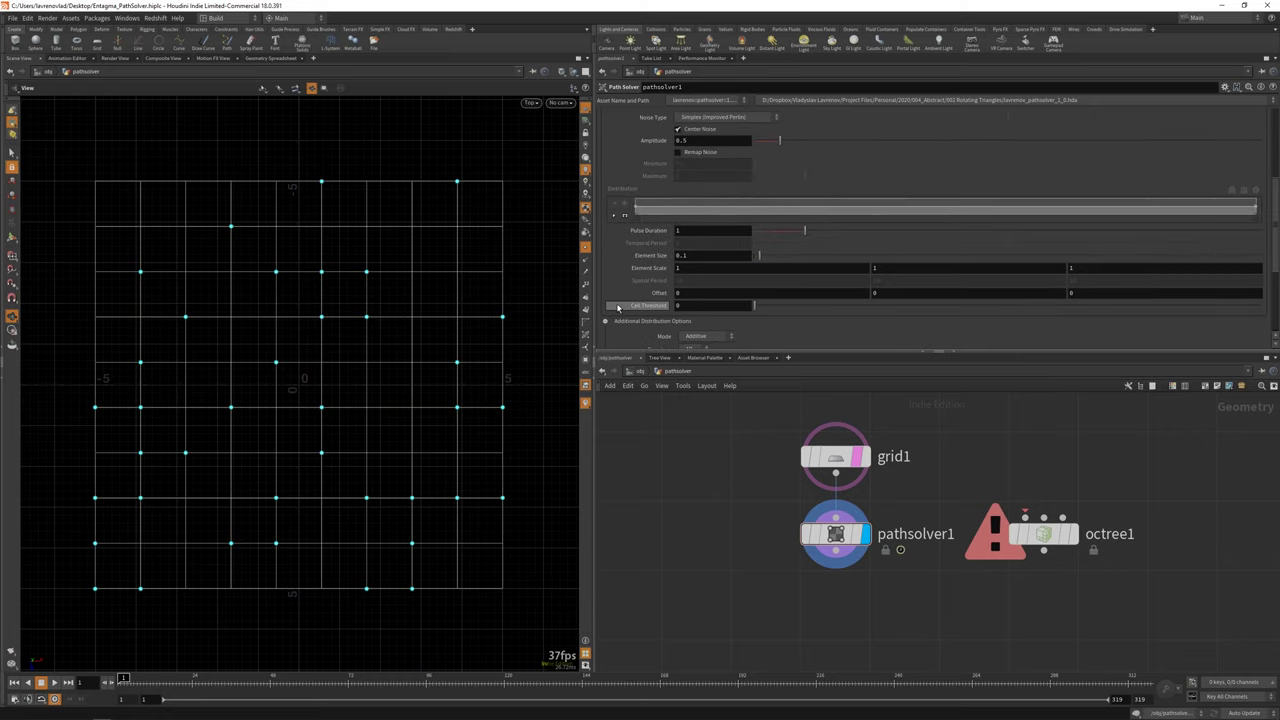
scroll(618, 307, "up", 2)
middle_click_drag(694, 200, 802, 227)
middle_click_drag(910, 221, 995, 220)
mouse_move(120, 679)
left_mouse_down()
mouse_move(515, 678)
mouse_move(122, 679)
left_mouse_up()
scroll(645, 273, "up", 7)
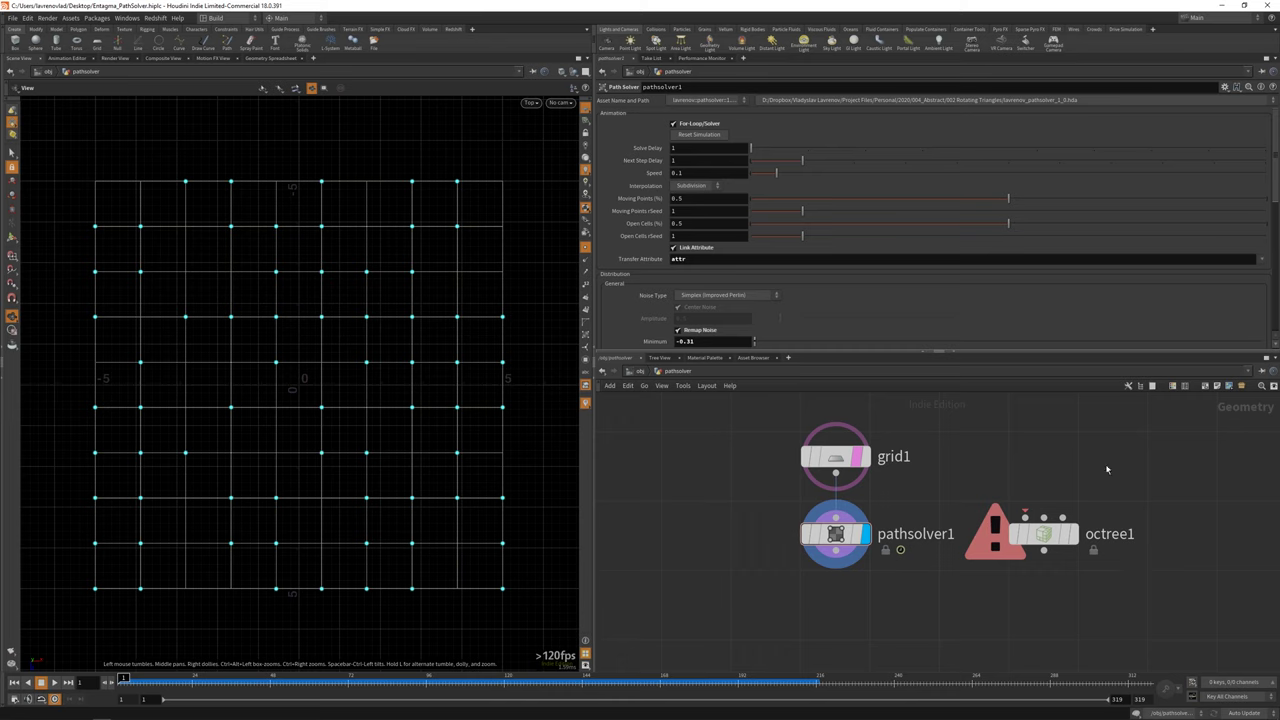
Add a box node above octree1, switch to the perspective view and turn off grid1's template display.
key("Tab")
left_click(1048, 467)
key("space+1")
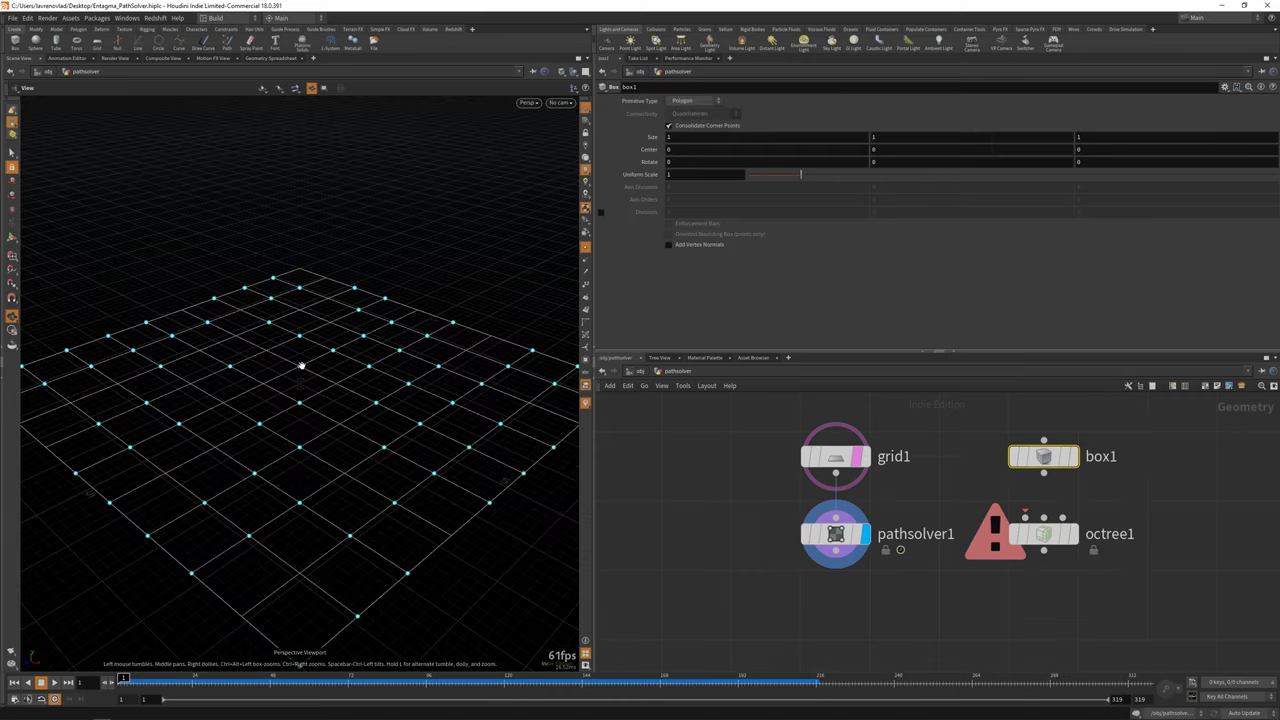
left_click(858, 457)
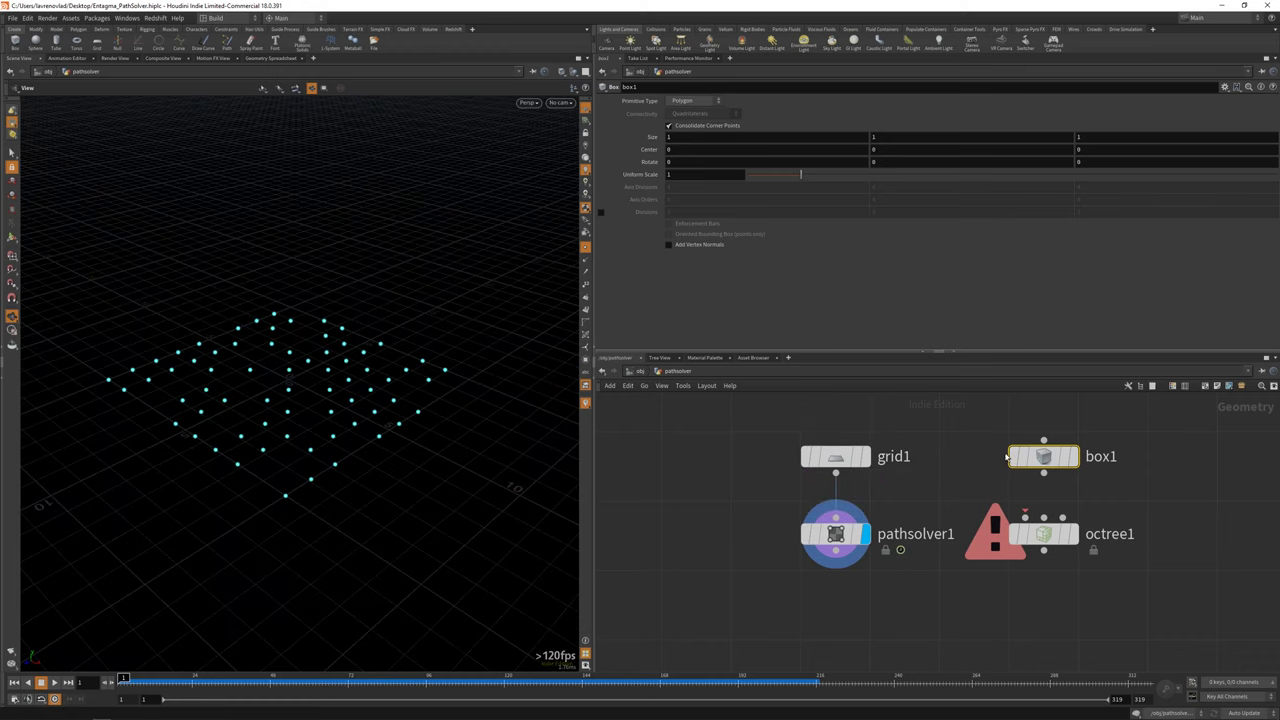
Connect box1 to octree1's first input and display octree1, framed in the viewport.
left_click(1073, 456)
left_click(1024, 516)
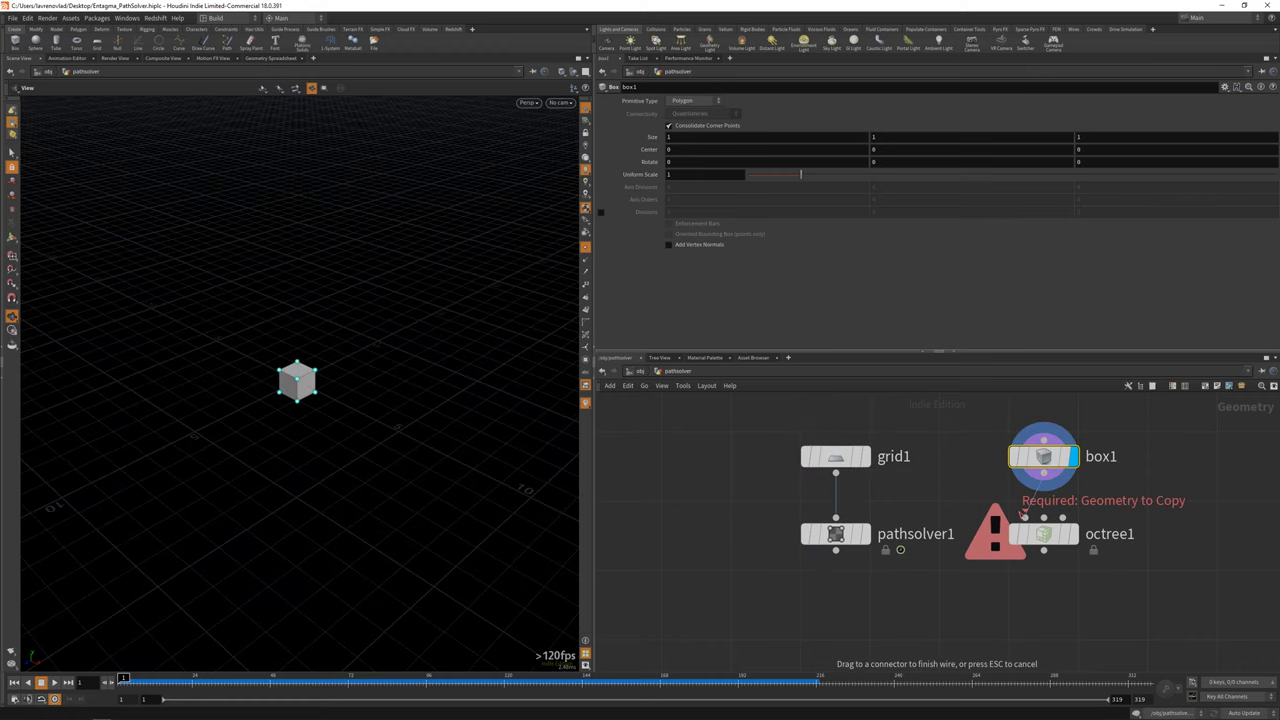
left_click(1044, 471)
left_click(1073, 534)
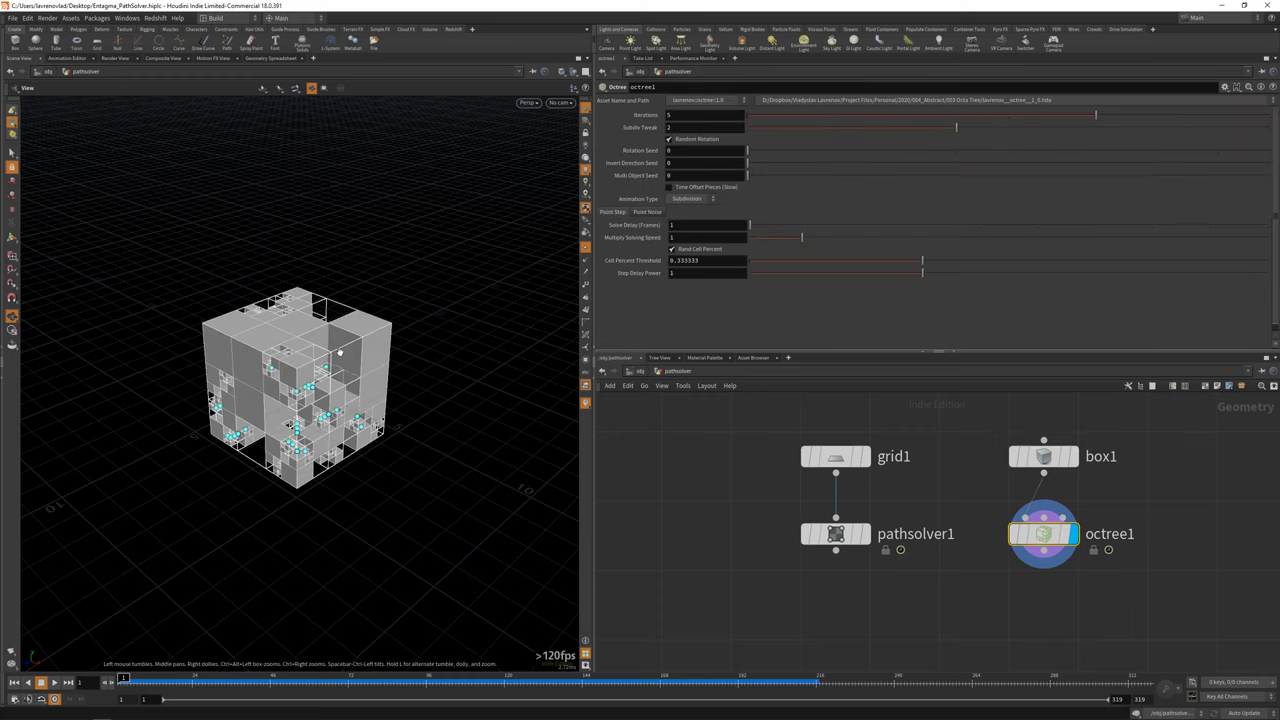
key("g")
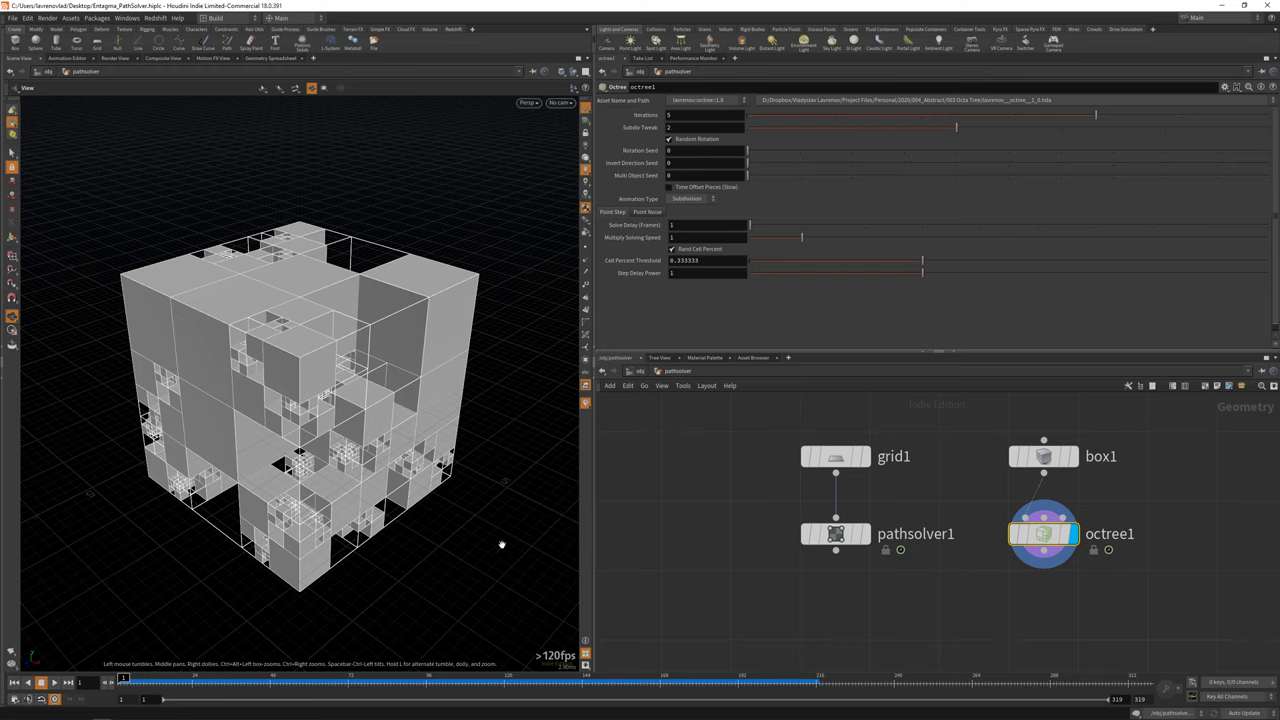
Scrub octree1's animation, try other Iterations, Subdiv Tweak, Random Rotation and seed settings, and restore the original values.
left_click_drag(170, 677, 121, 678)
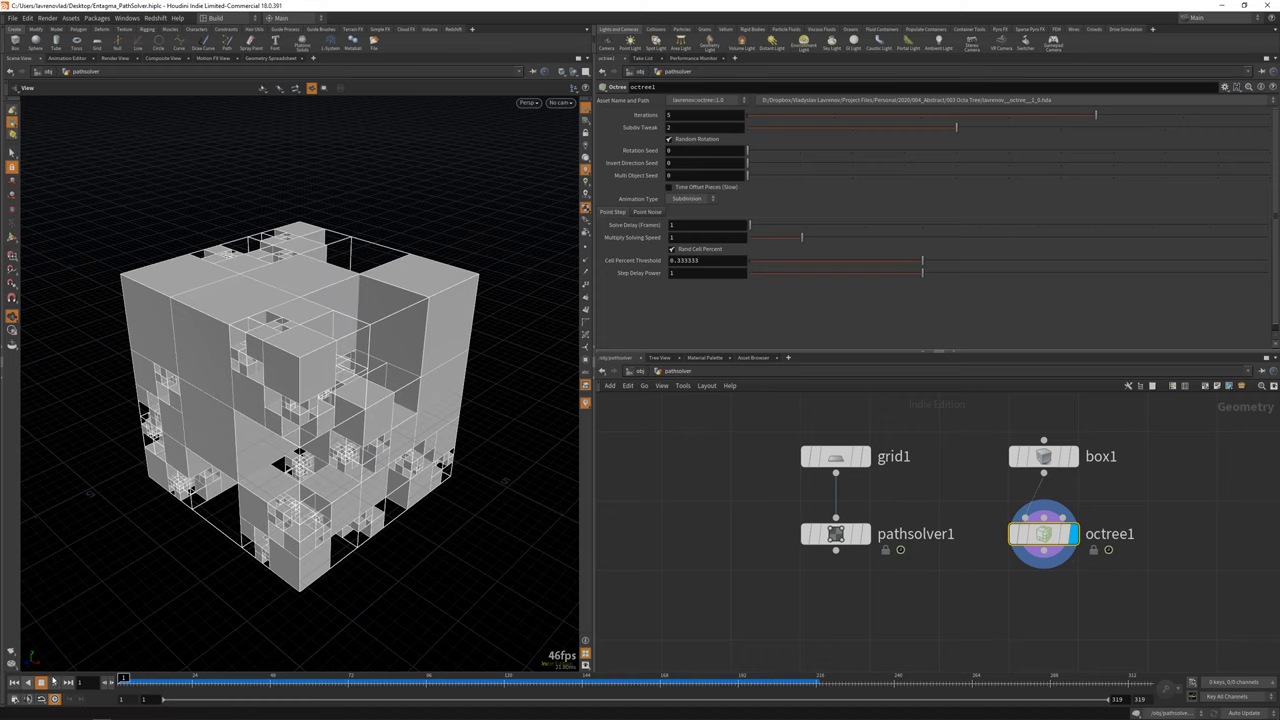
left_click_drag(1102, 113, 1127, 125)
left_click_drag(882, 127, 920, 121)
left_click(707, 142)
left_click(707, 142)
mouse_move(747, 150)
left_mouse_down()
mouse_move(975, 147)
mouse_move(771, 151)
mouse_move(821, 167)
mouse_move(740, 165)
left_mouse_up()
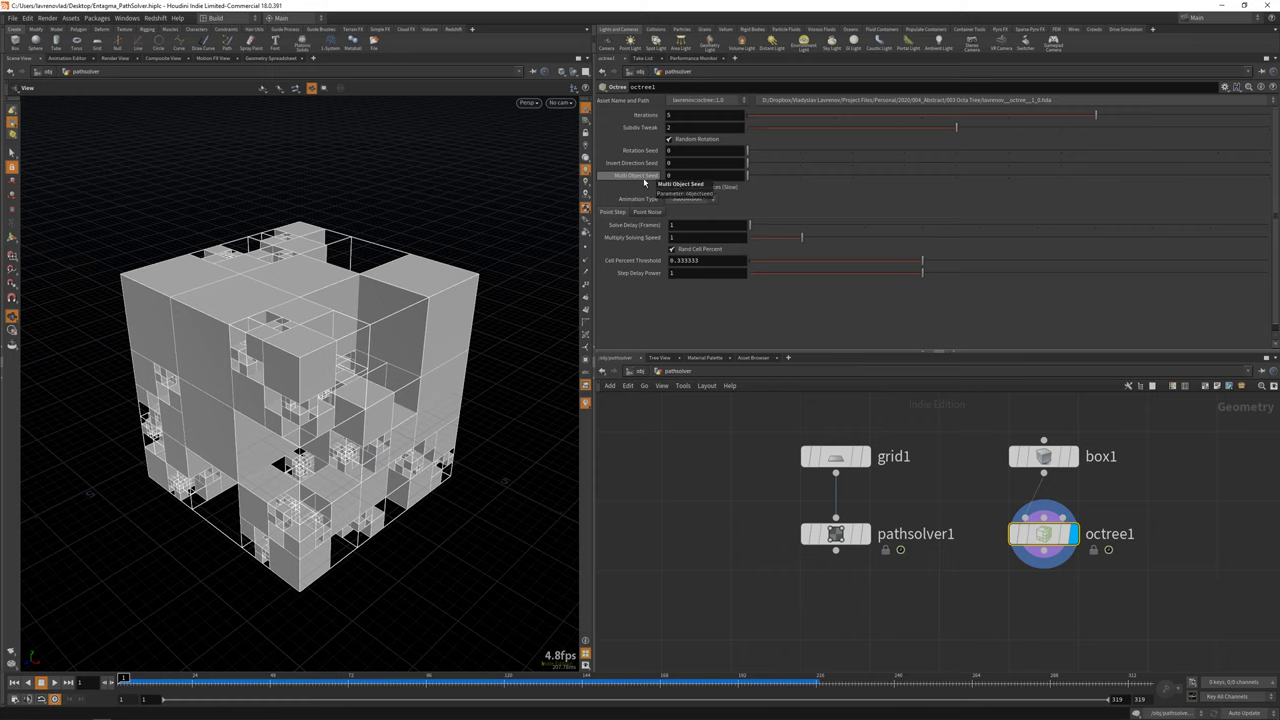
Add a second box with Add Vertex Normals enabled, feed it into a PolyExtrude, and connect that to octree1's second input.
middle_click_drag(1024, 468, 1003, 517)
left_click_drag(1003, 515, 1105, 458)
key("Tab")
type("polyextrude")
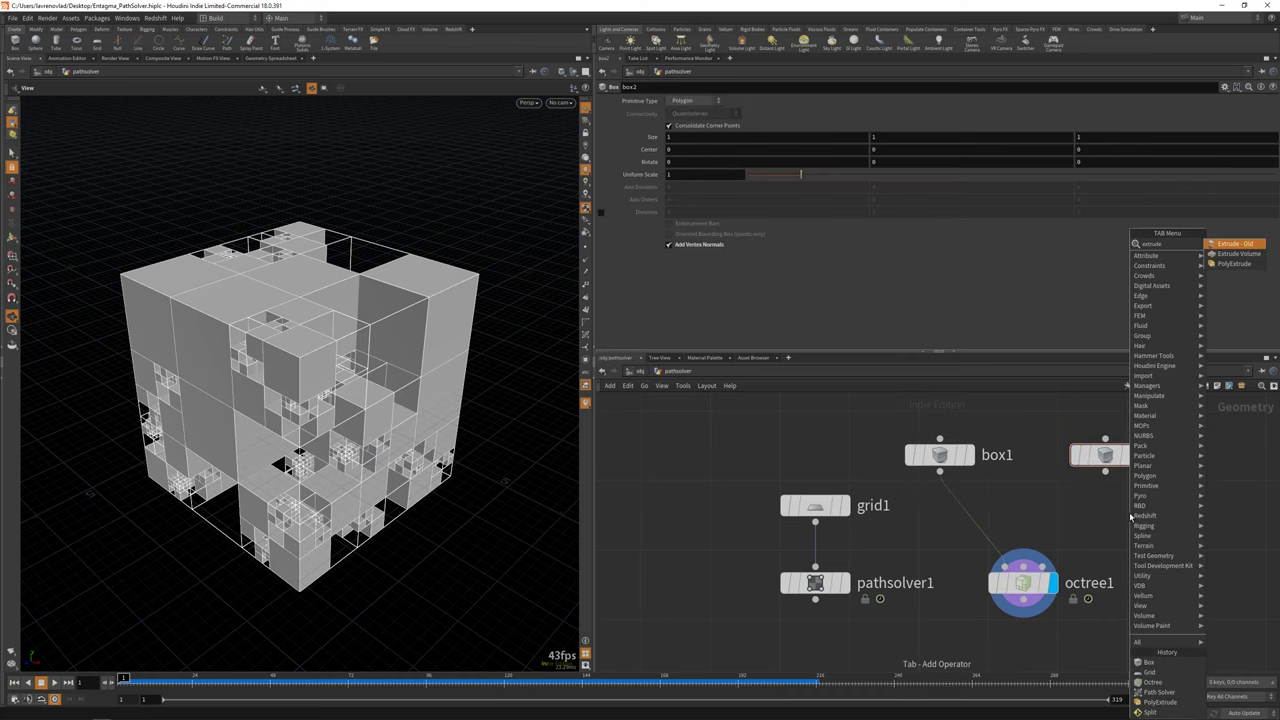
key("Return")
left_click_drag(1093, 500, 1105, 470)
left_click_drag(1105, 532, 1037, 565)
Set polyextrude1's Inset to 0.1, divide into Individual Elements, and turn off Output Front.
left_click(700, 164)
type("0.1")
key("Return")
left_click(702, 113)
left_click(700, 126)
left_click(676, 262)
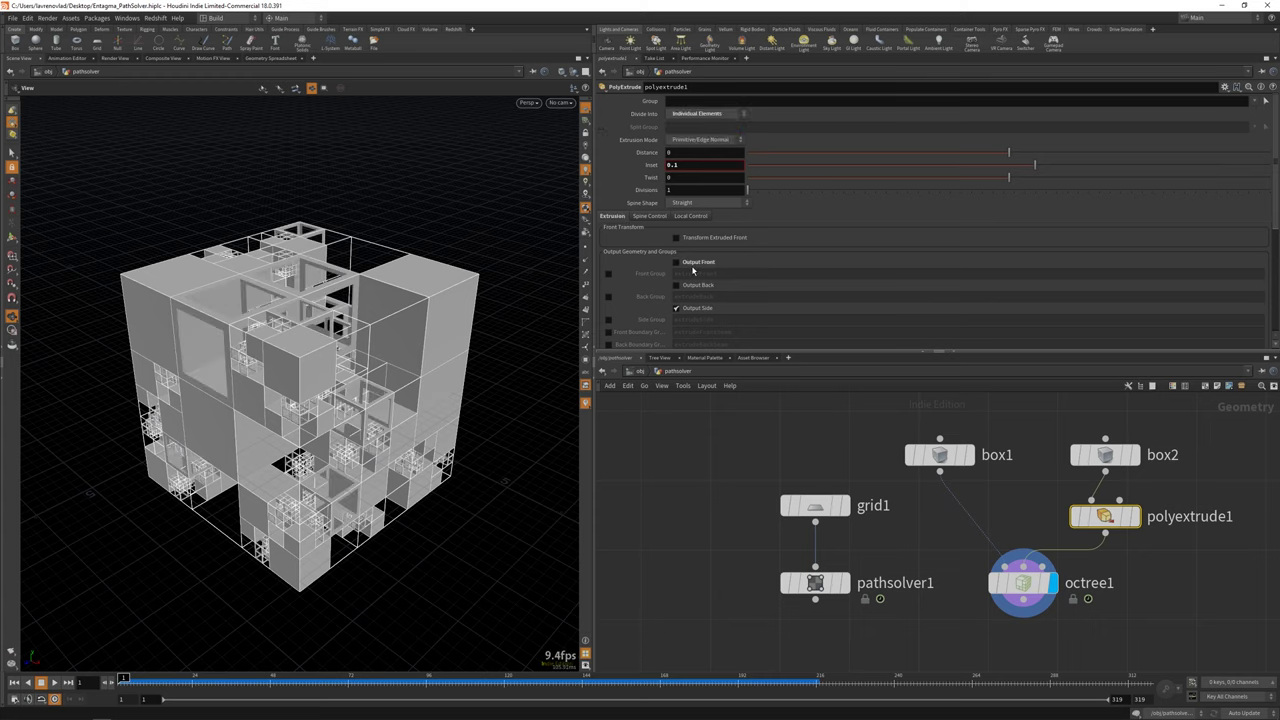
Preview octree1's animation along the timeline, return to the first frame, and move box1 beside polyextrude1.
left_click(474, 363)
mouse_move(297, 295)
left_mouse_down()
mouse_move(386, 271)
mouse_move(305, 289)
left_mouse_up()
key("g")
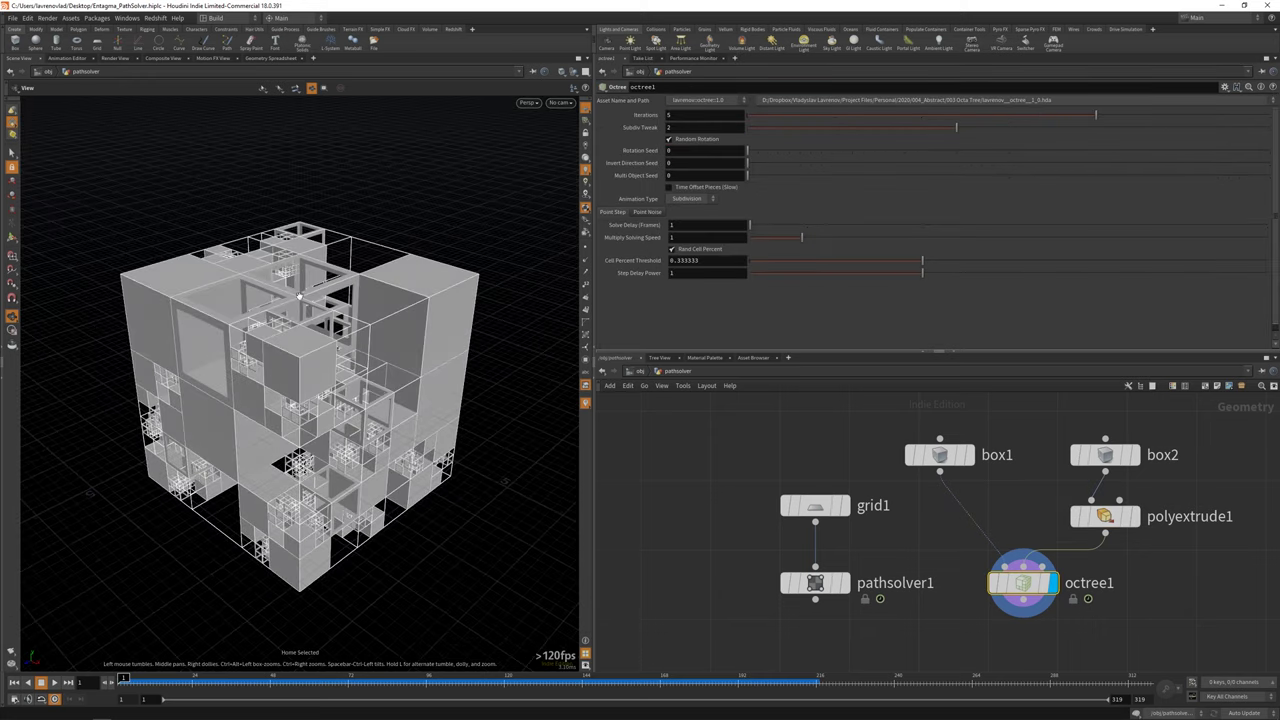
left_click_drag(159, 681, 533, 680)
key("ctrl+Up")
left_click_drag(940, 455, 956, 516)
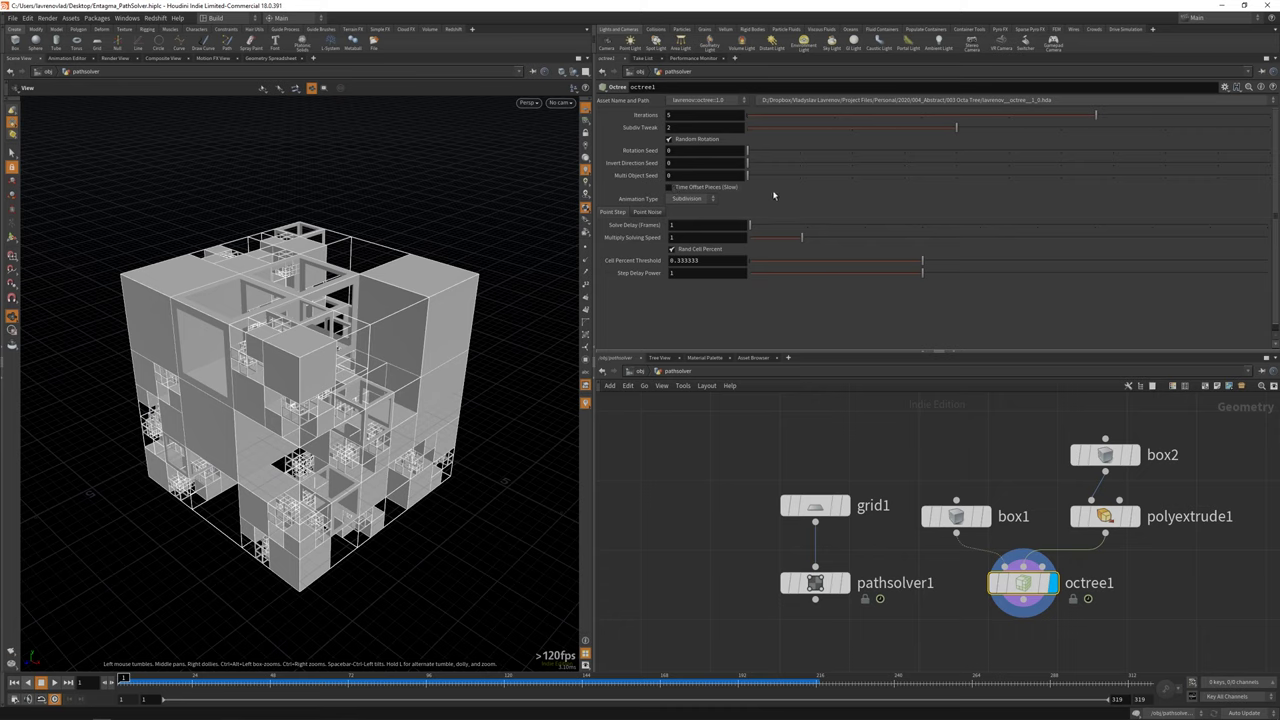
key("Up")
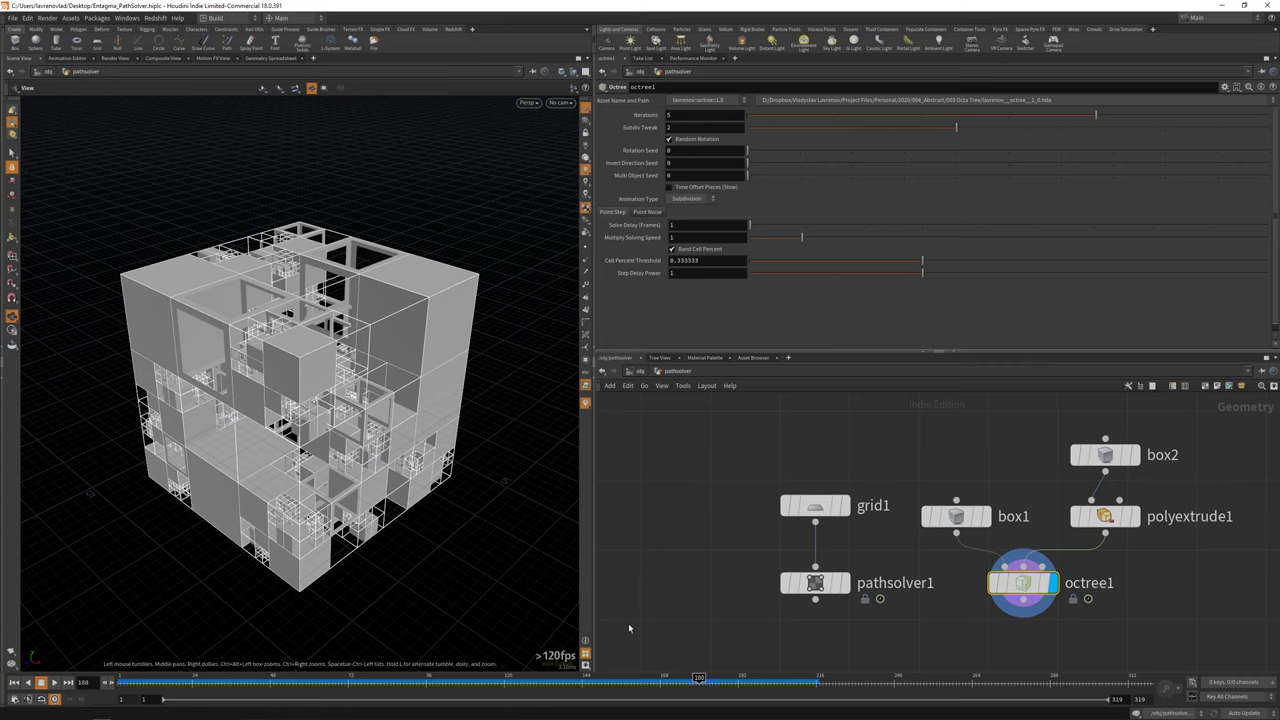
left_click(595, 681)
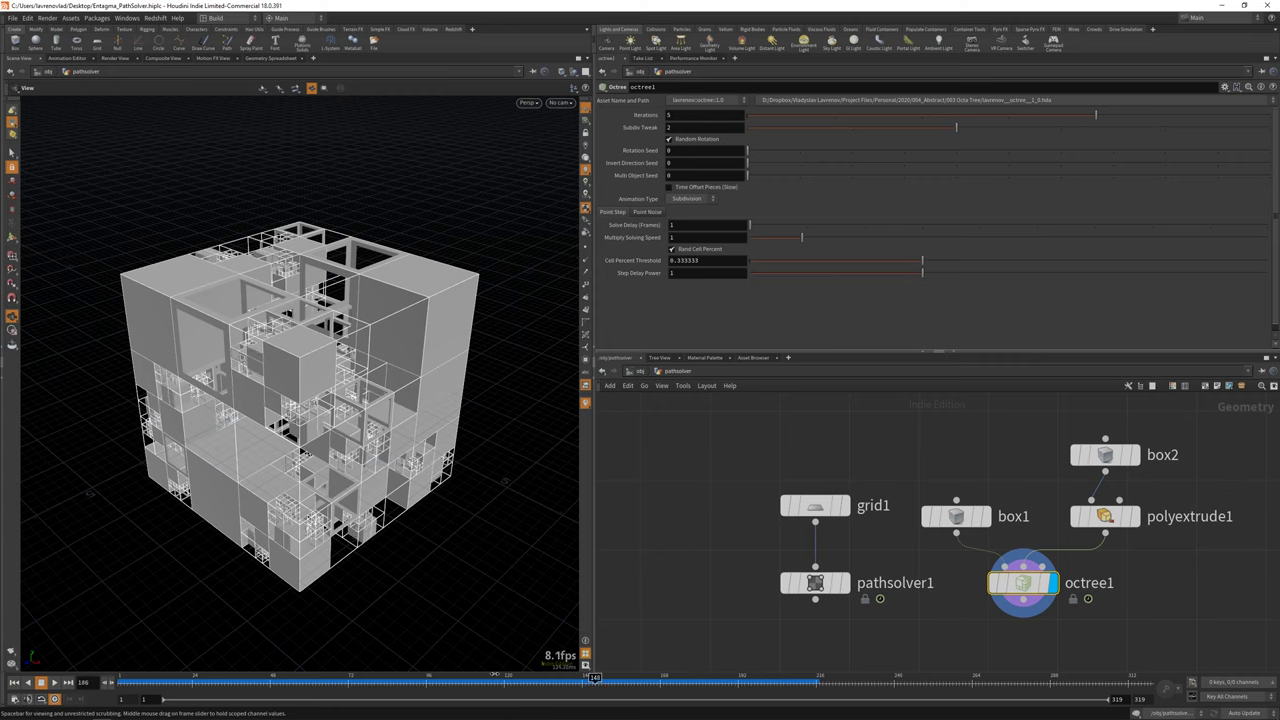
key("ctrl+Up")
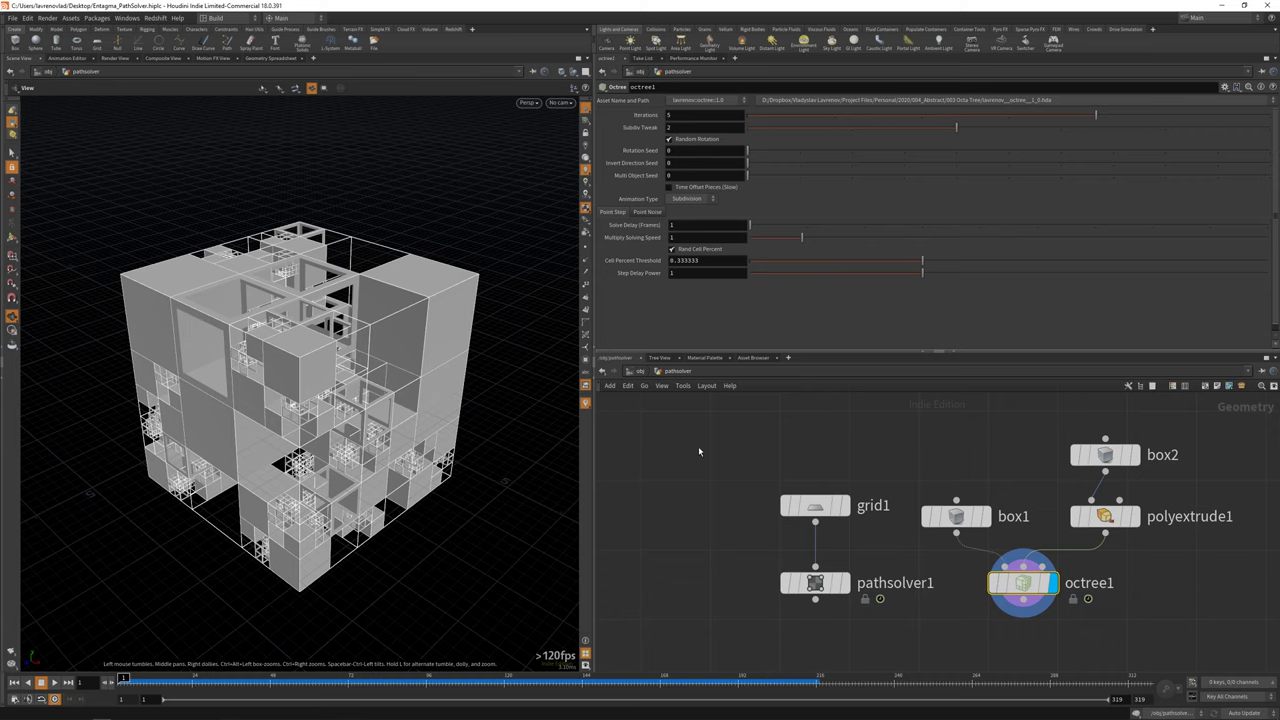
Try the Cubic animation type on octree1, preview the animation, and restore the type to Subdivision.
left_click(690, 198)
left_click(690, 220)
left_click(595, 681)
key("ctrl+Up")
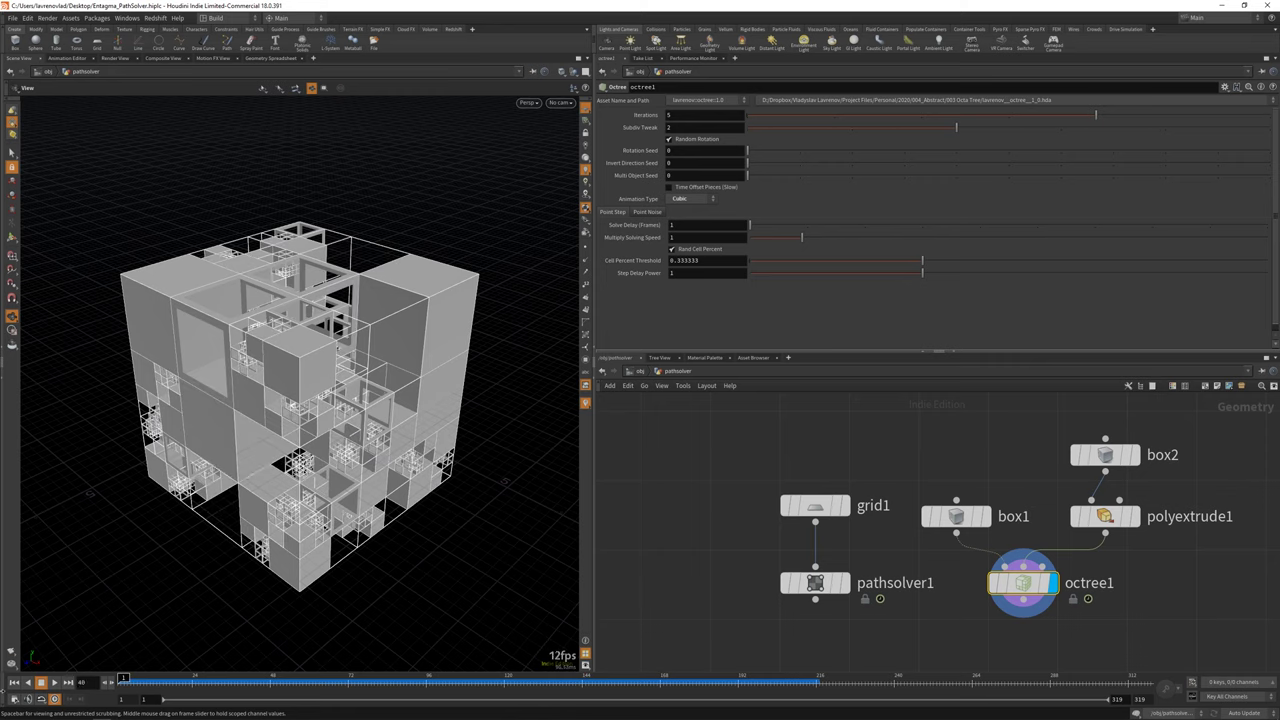
middle_click(640, 198, "ctrl")
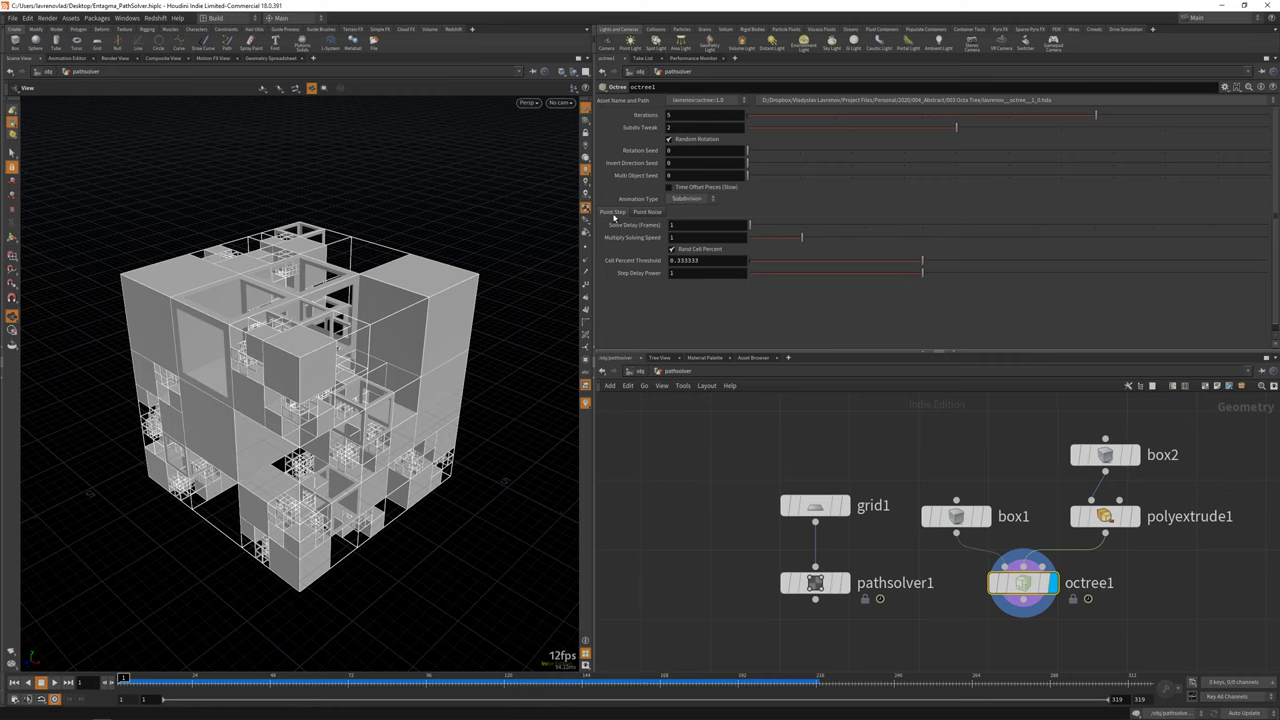
Set octree1's Multiply Solving Speed to 1.836, and compare the animation with Rand Cell Percent off and back on.
left_click_drag(801, 237, 812, 239)
left_click(696, 251)
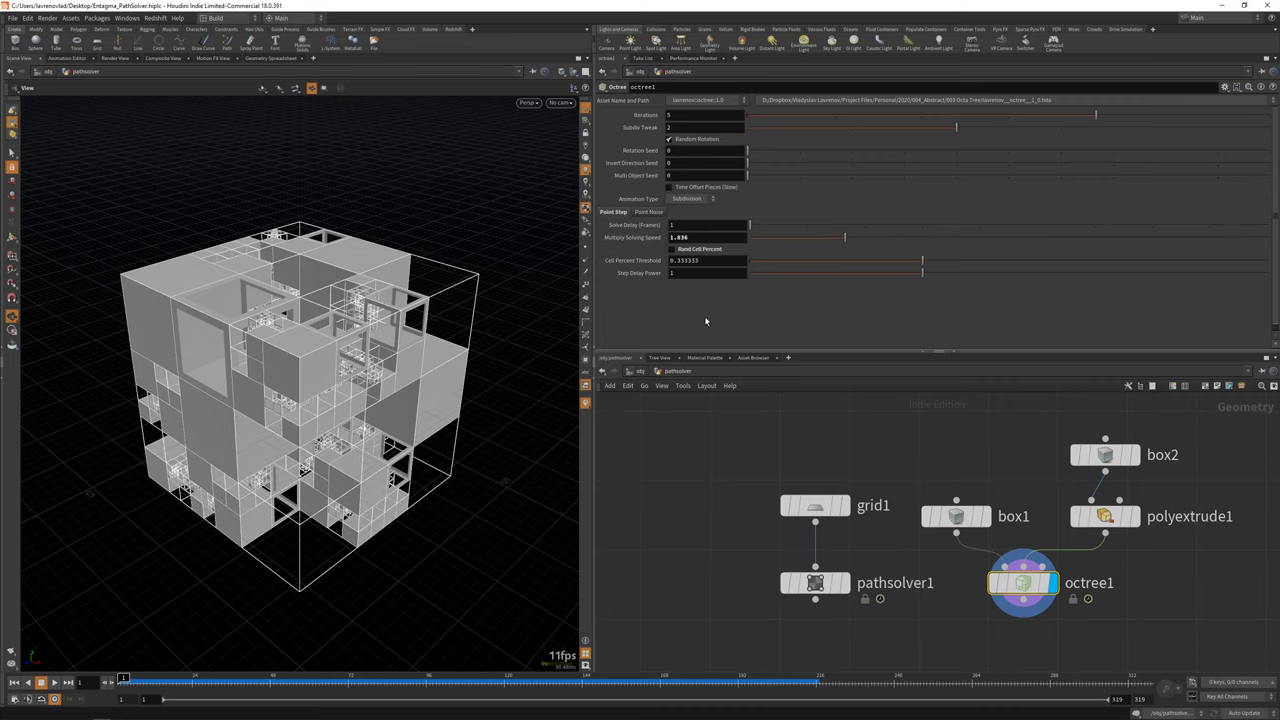
left_click_drag(123, 681, 545, 689)
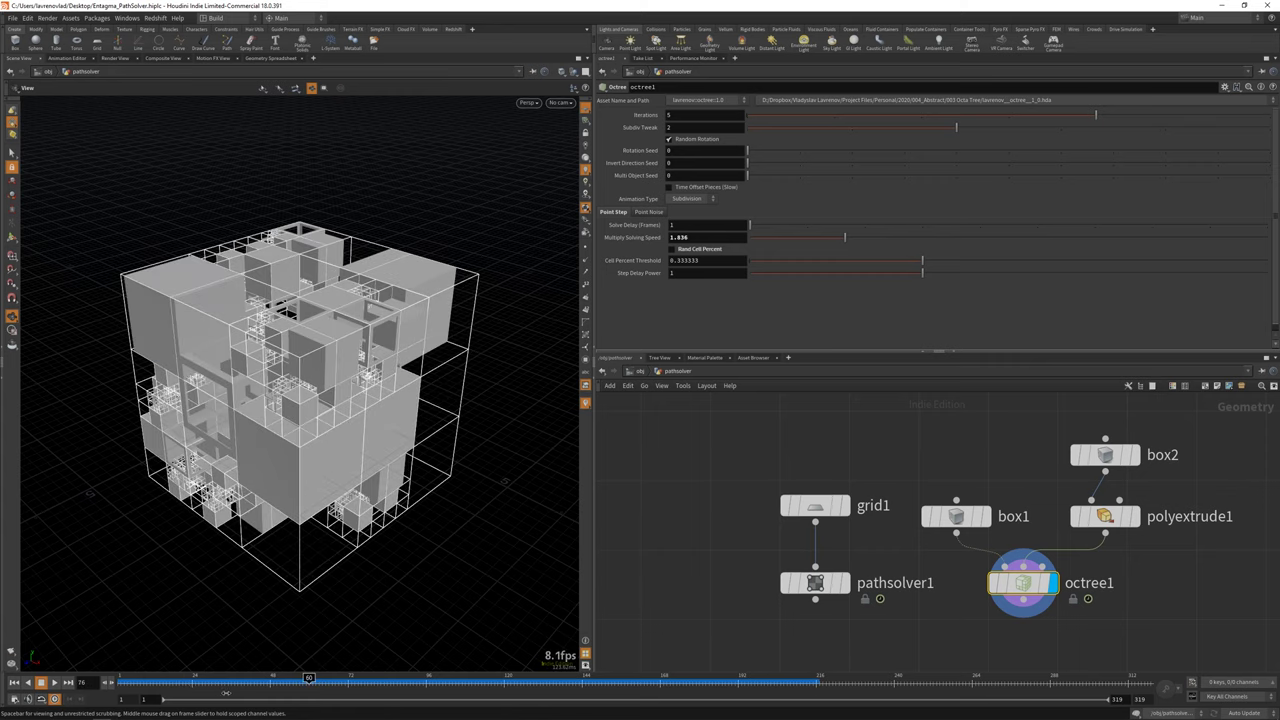
key("ctrl+Left")
left_click(697, 250)
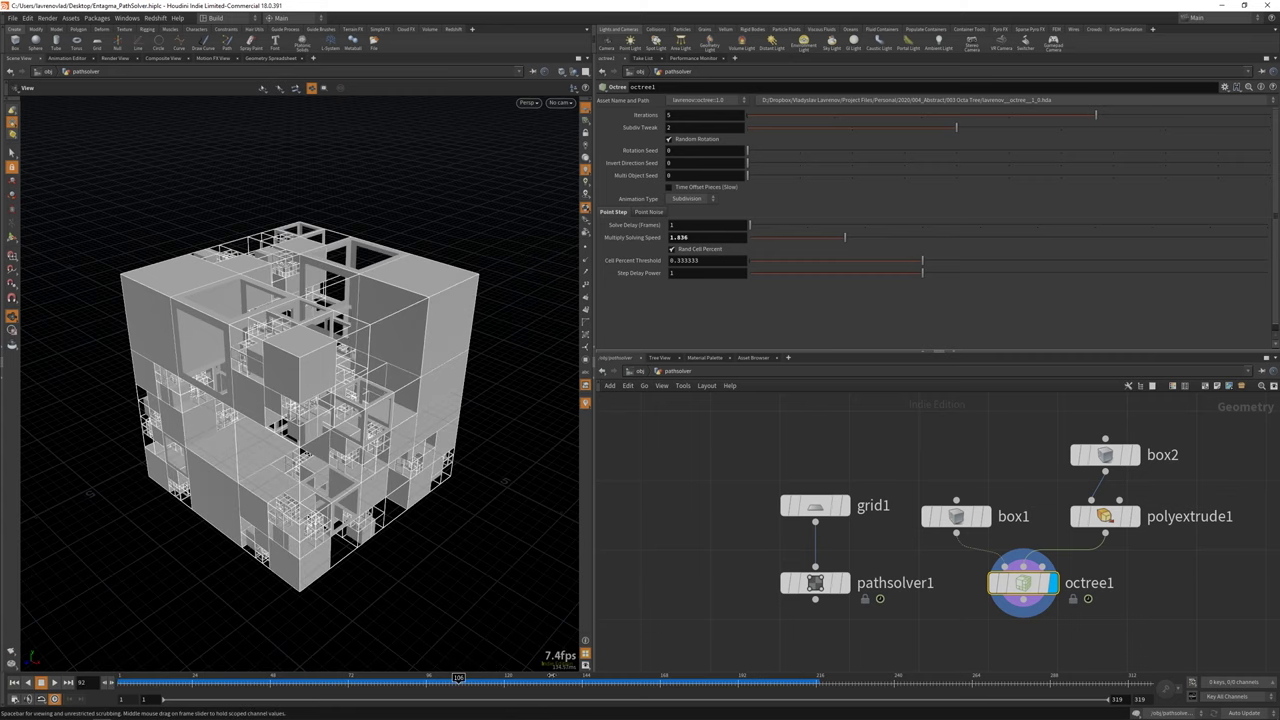
key("ctrl+Left")
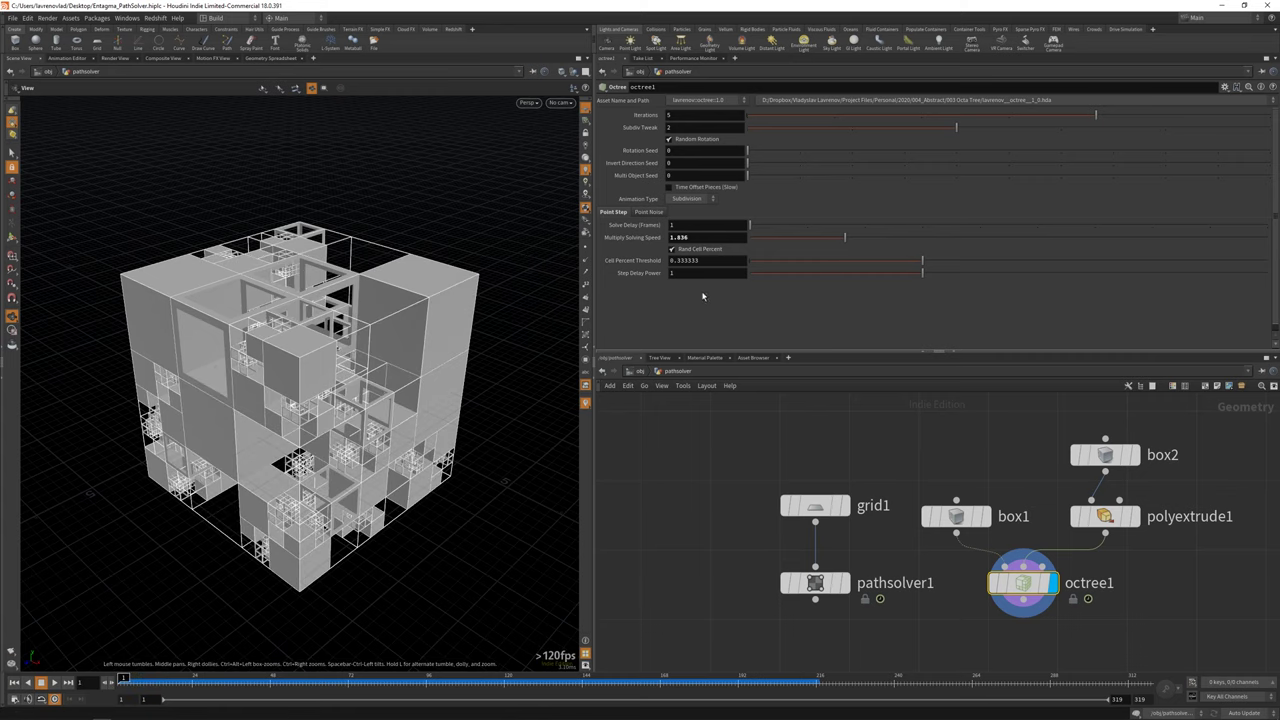
Try another Element Scale and a Distribution Seed of -11 in octree1's Point Noise settings, and restore both.
left_click(648, 212)
scroll(618, 308, "down", 1)
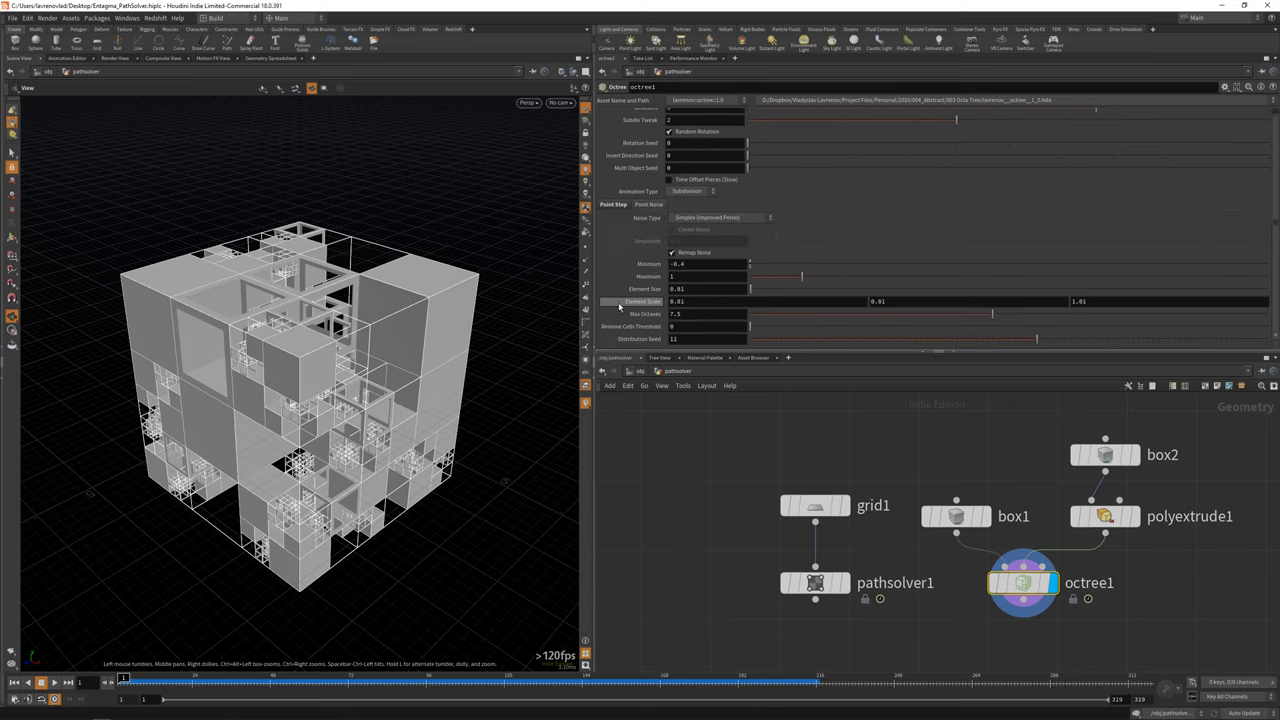
middle_click_drag(635, 300, 724, 304)
middle_click(636, 302, "ctrl")
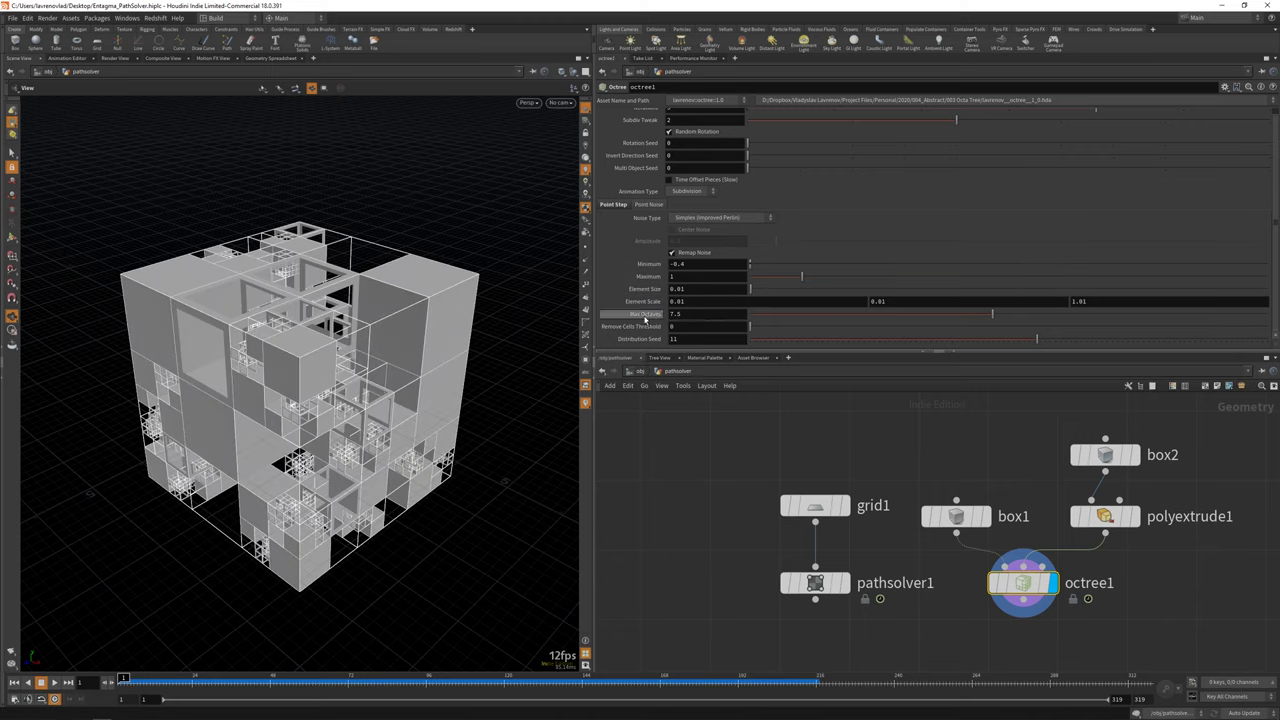
left_click_drag(1036, 339, 986, 346)
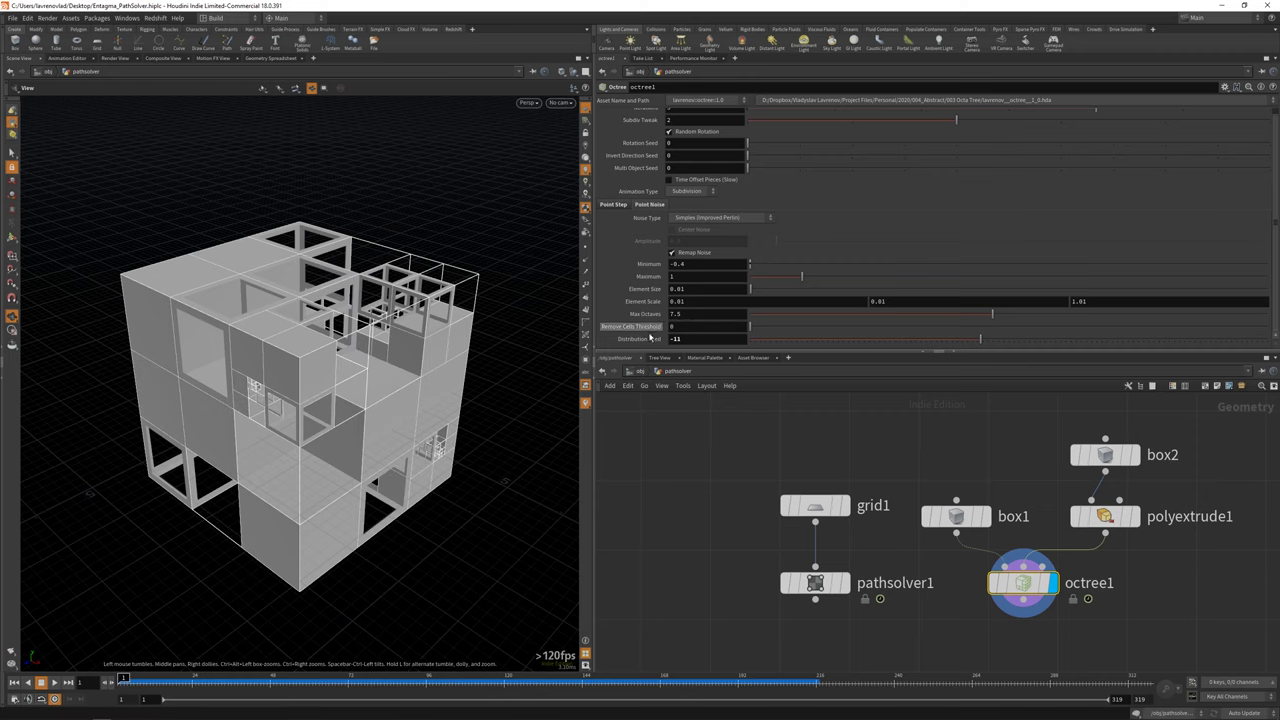
left_click(612, 204)
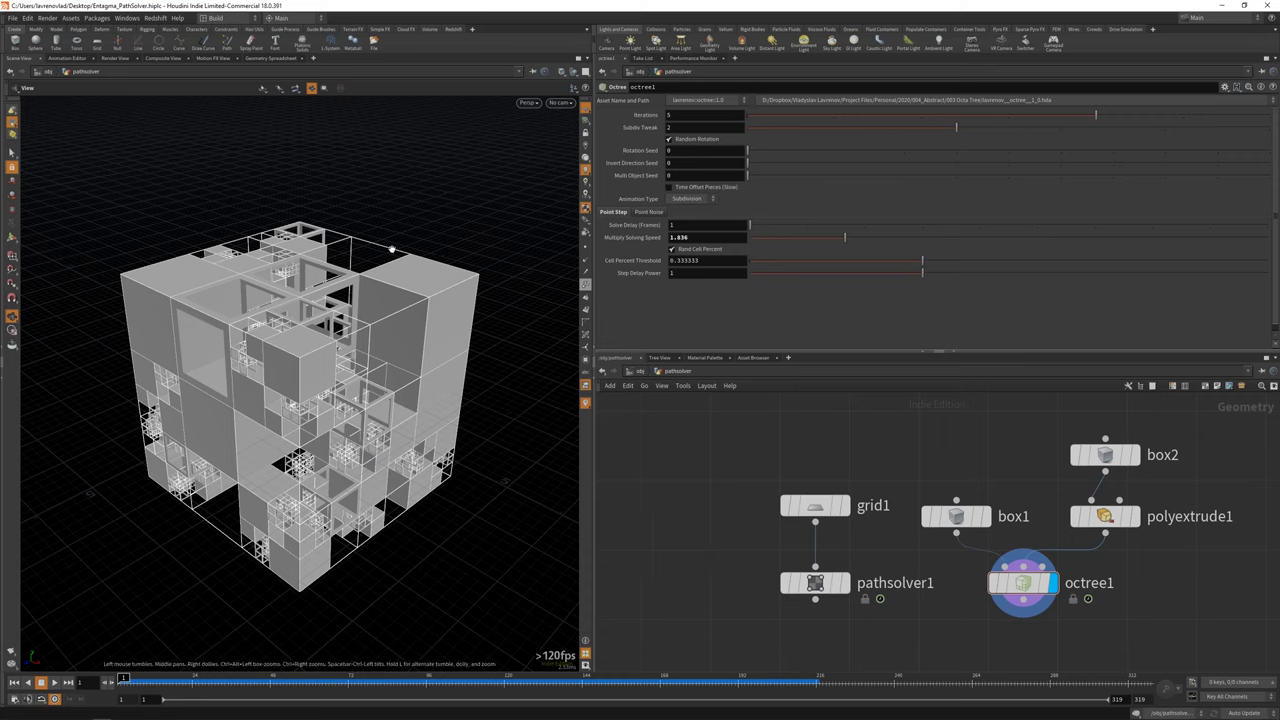
Add a Split node directly below octree1.
key("Tab")
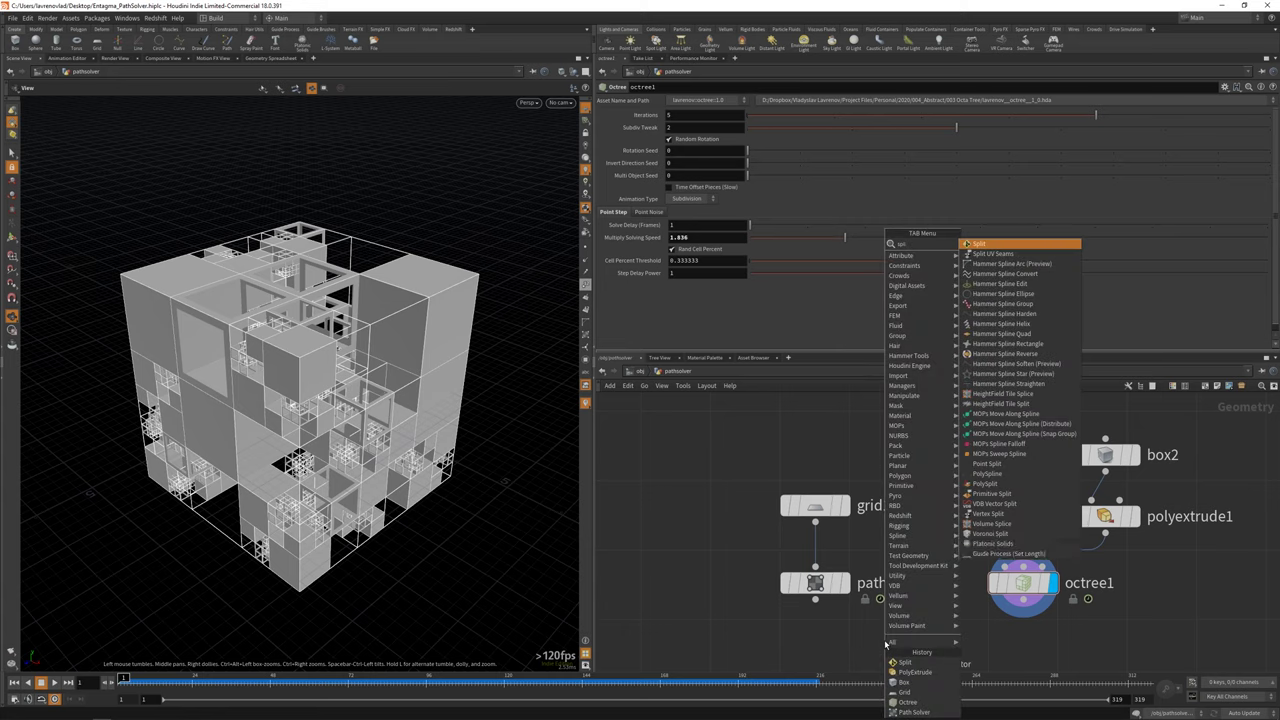
left_click(1040, 250)
left_click(1022, 638)
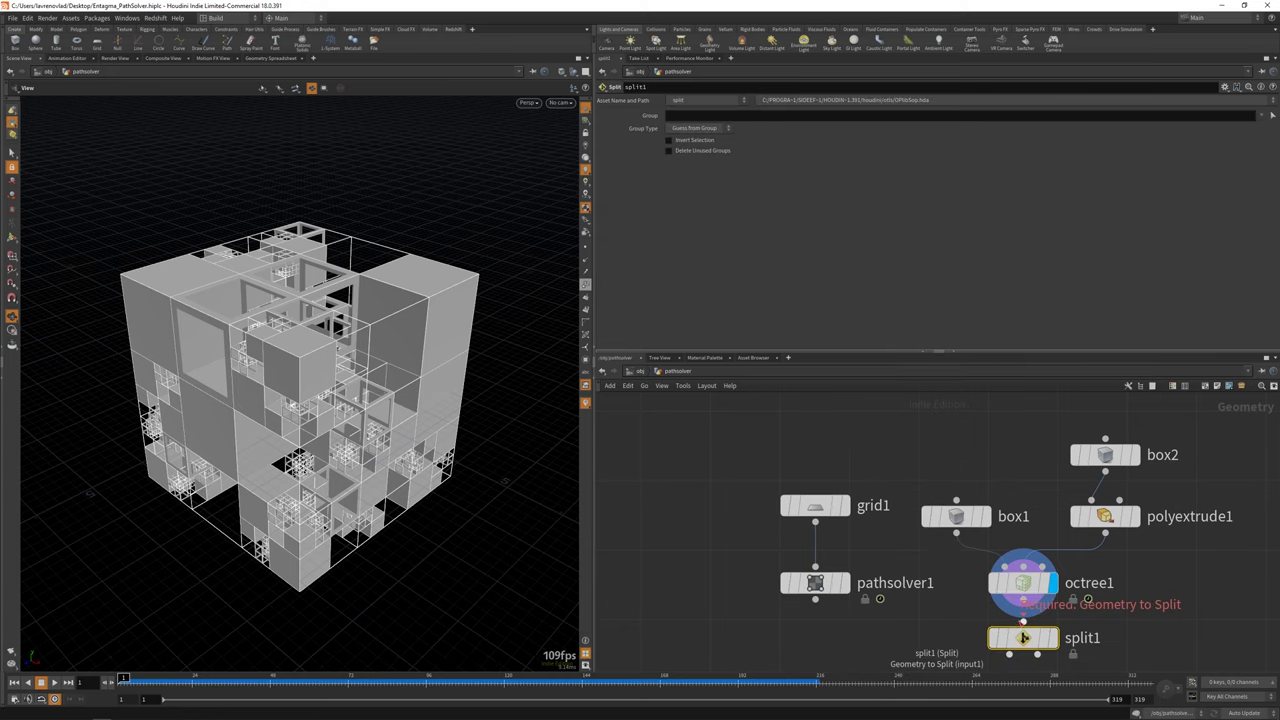